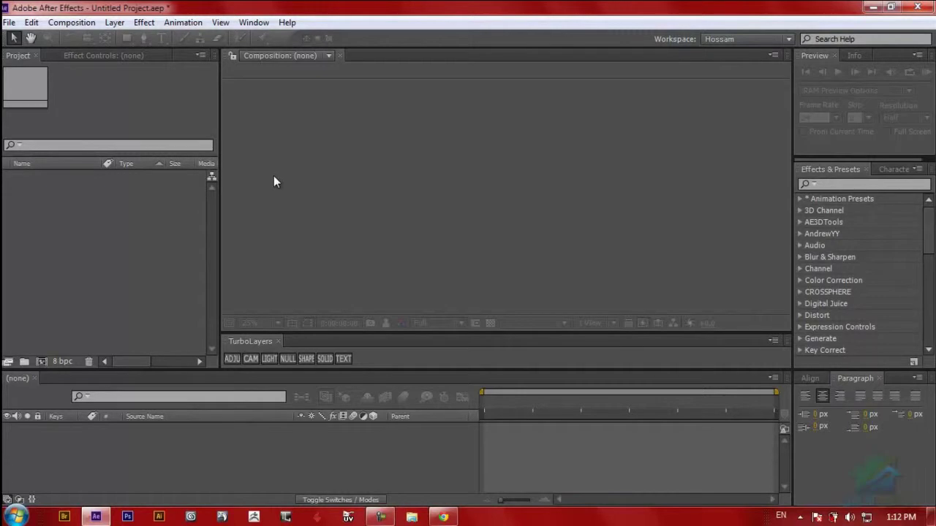
- Enable automatic project saving in the Auto-Save preferences and set the save interval to 20 minutes
click(32, 23)
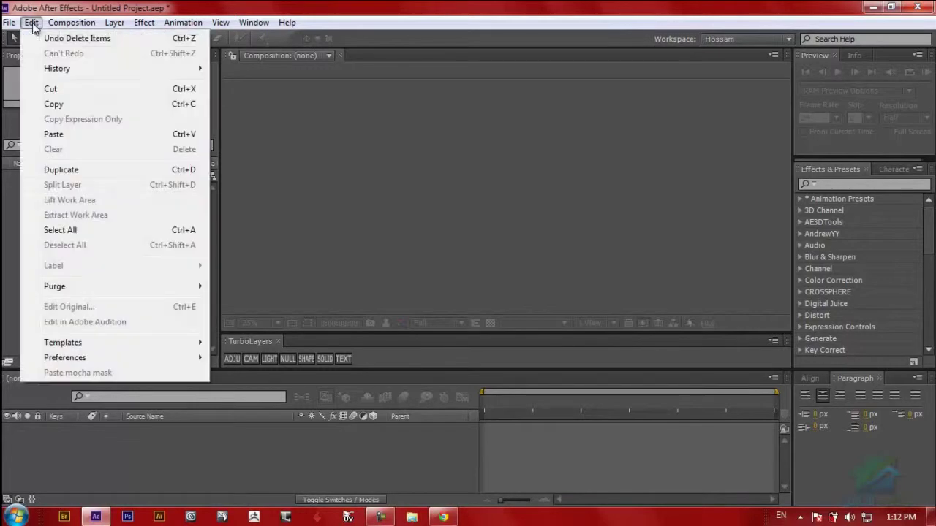
mouse_move(85, 357)
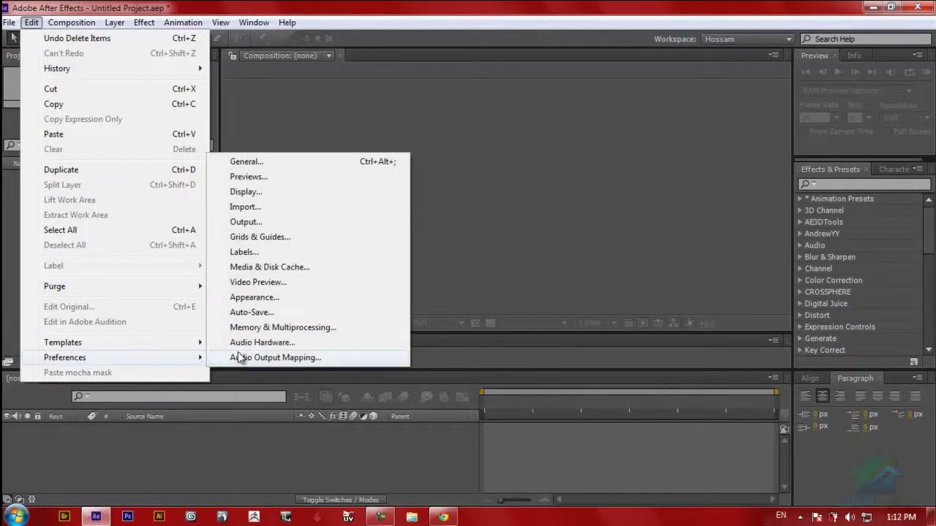
click(253, 312)
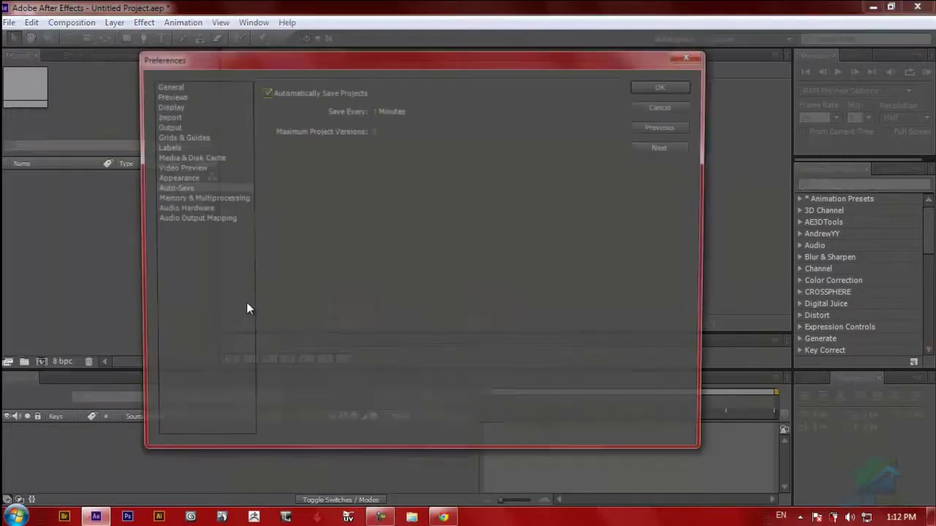
drag(381, 56, 423, 63)
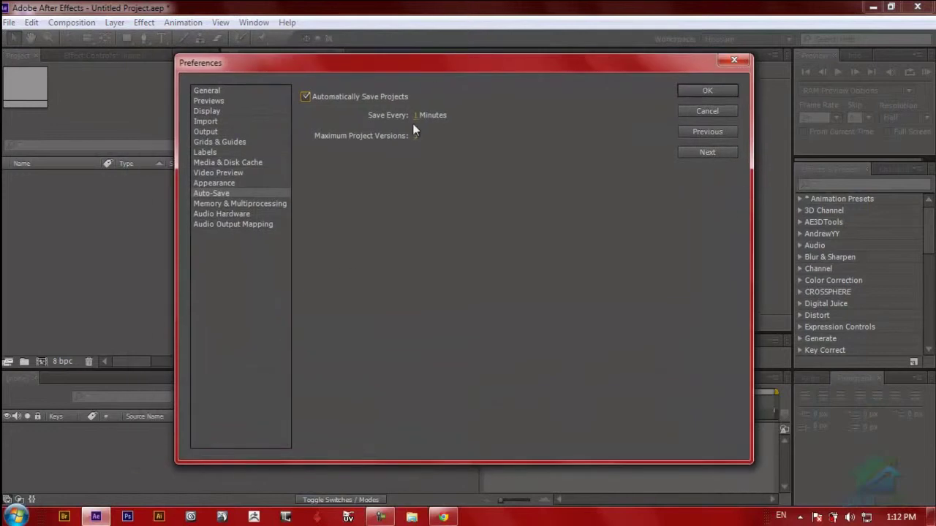
click(305, 97)
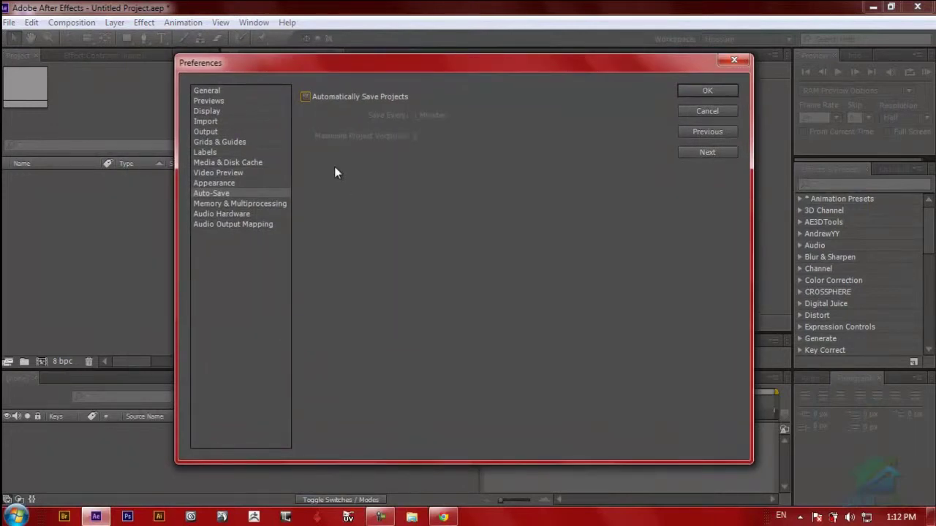
click(305, 98)
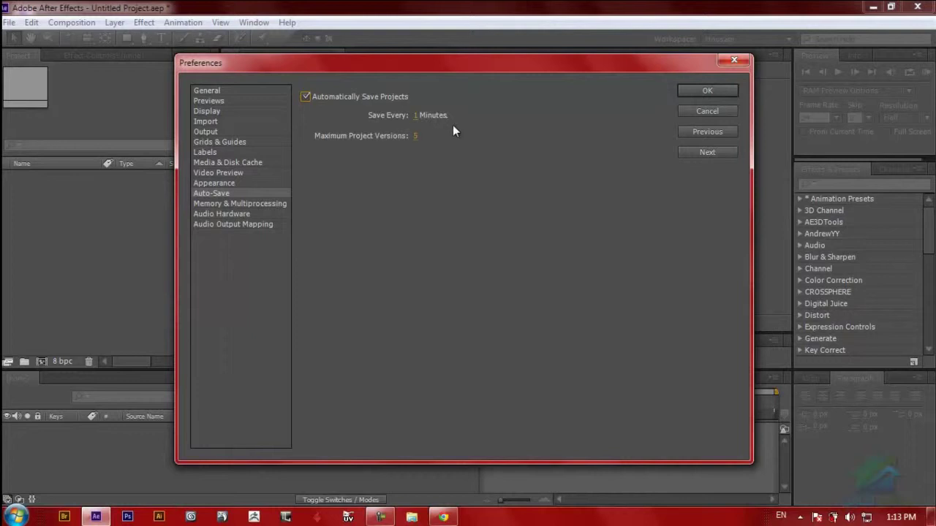
click(416, 118)
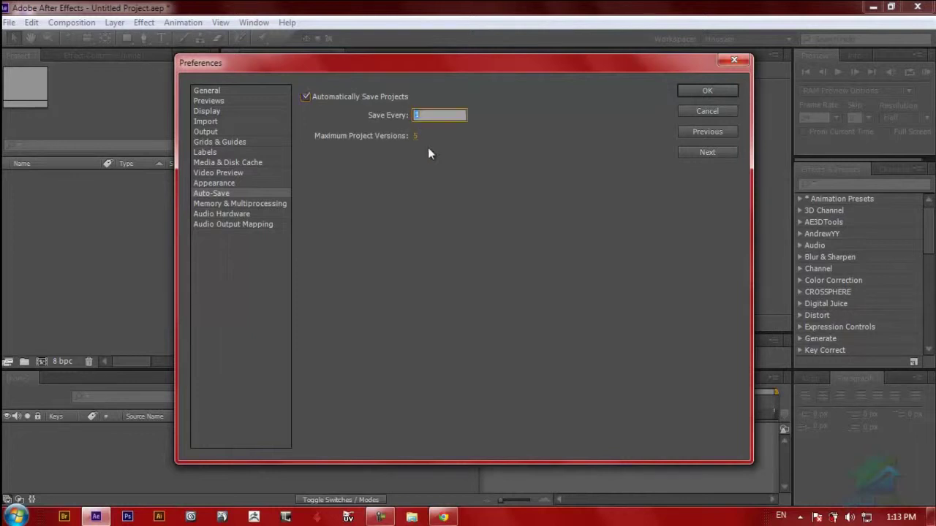
text(20)
click(460, 163)
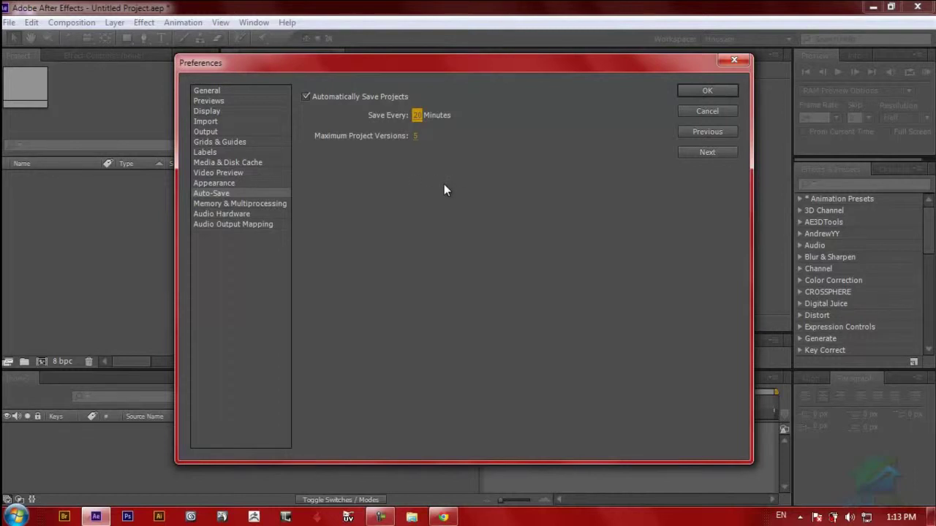
- Check the maximum project versions setting and the Memory & Multiprocessing preferences, and close the dialog without applying
click(415, 140)
key(BackSpace)
drag(420, 68, 421, 62)
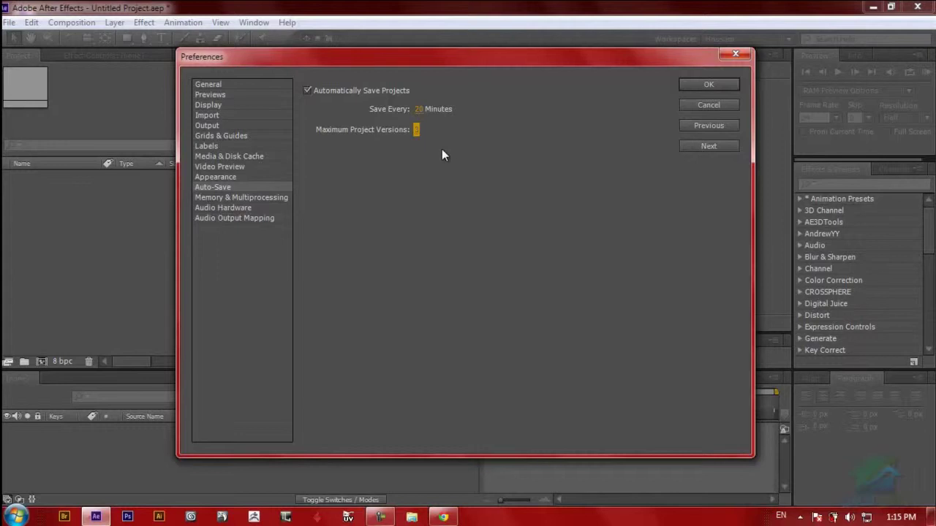
click(244, 198)
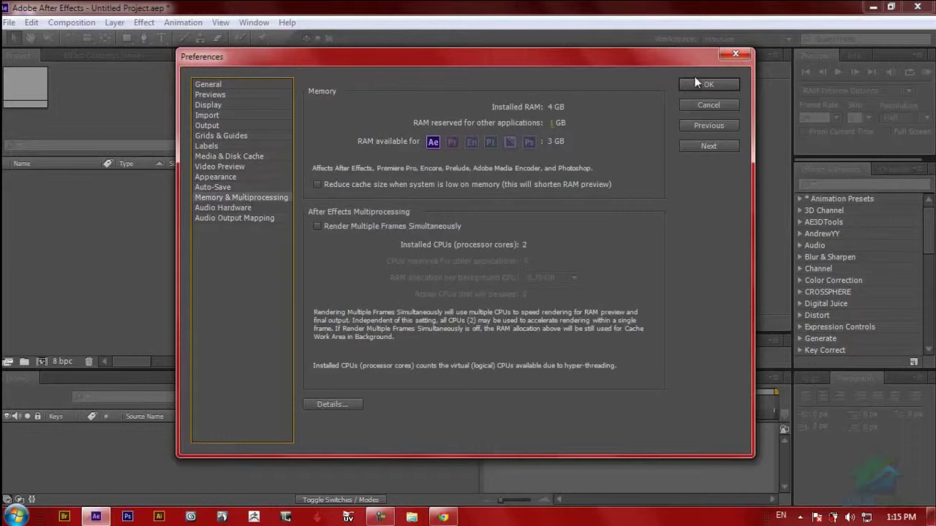
click(722, 57)
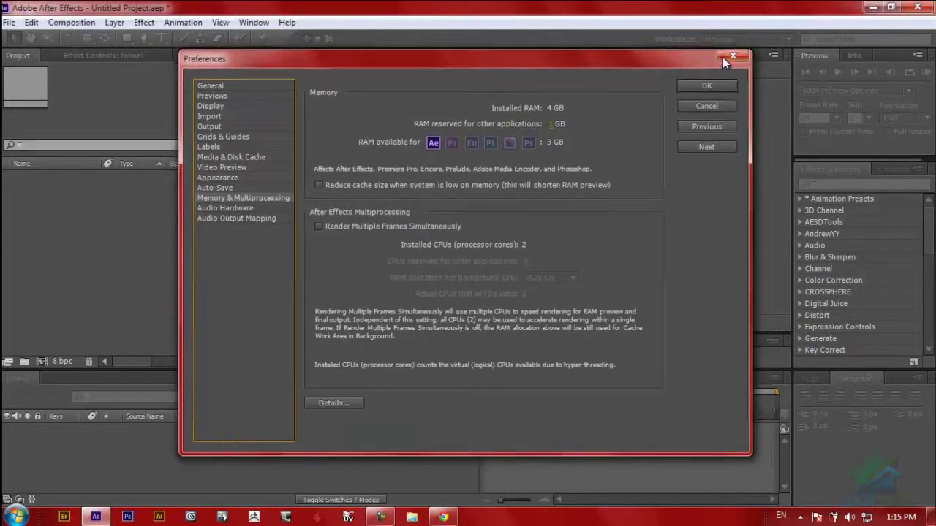
- Open the Memory & Multiprocessing preferences and examine how RAM is shared with other applications
click(32, 23)
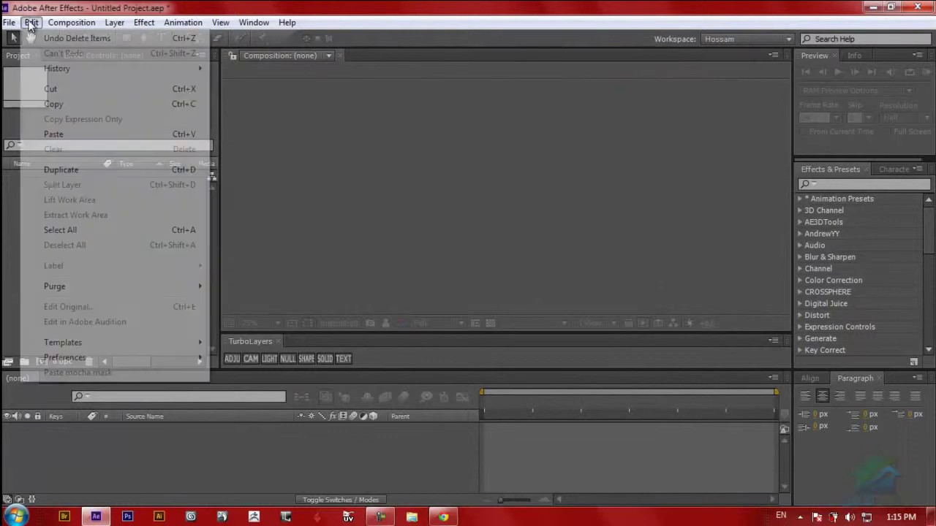
mouse_move(79, 358)
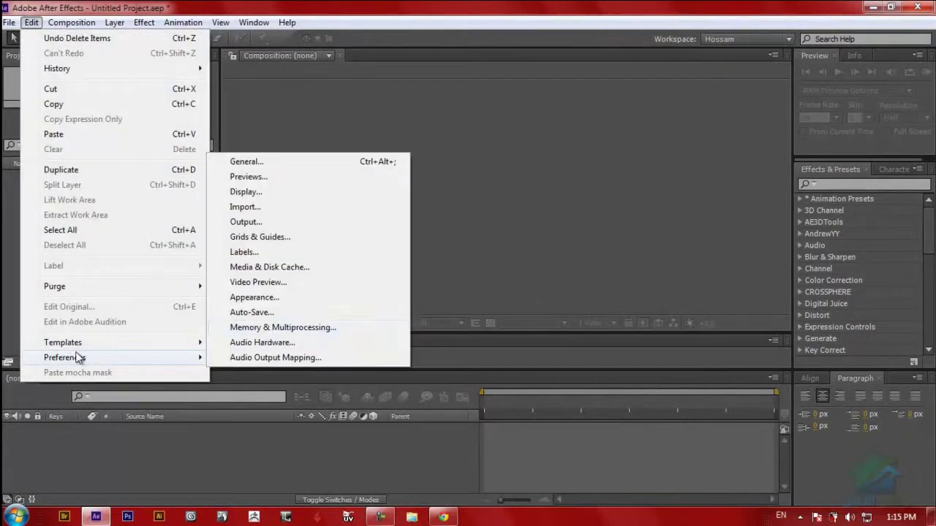
click(266, 328)
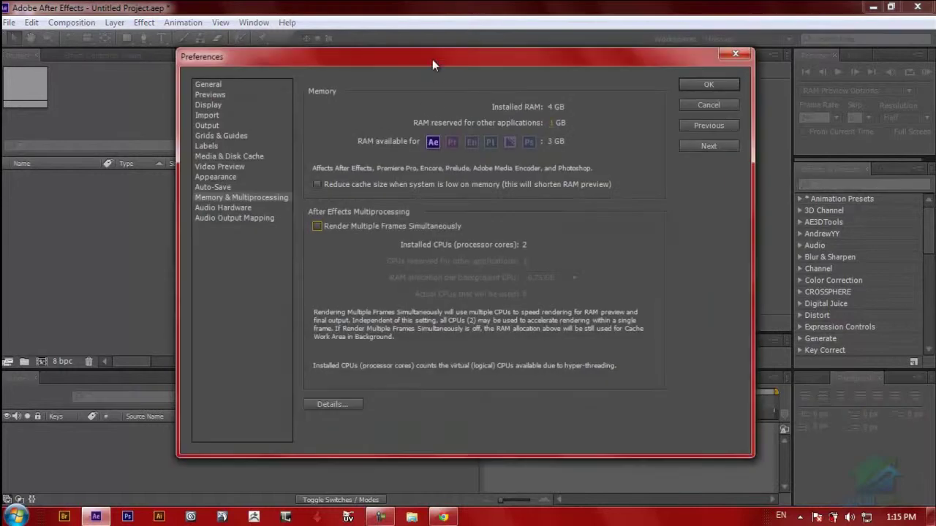
drag(432, 59, 431, 69)
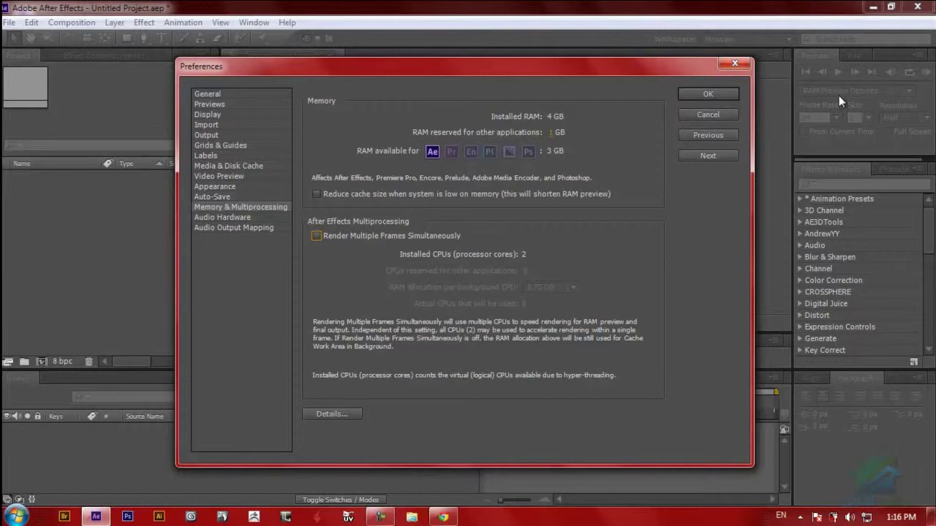
drag(566, 67, 553, 66)
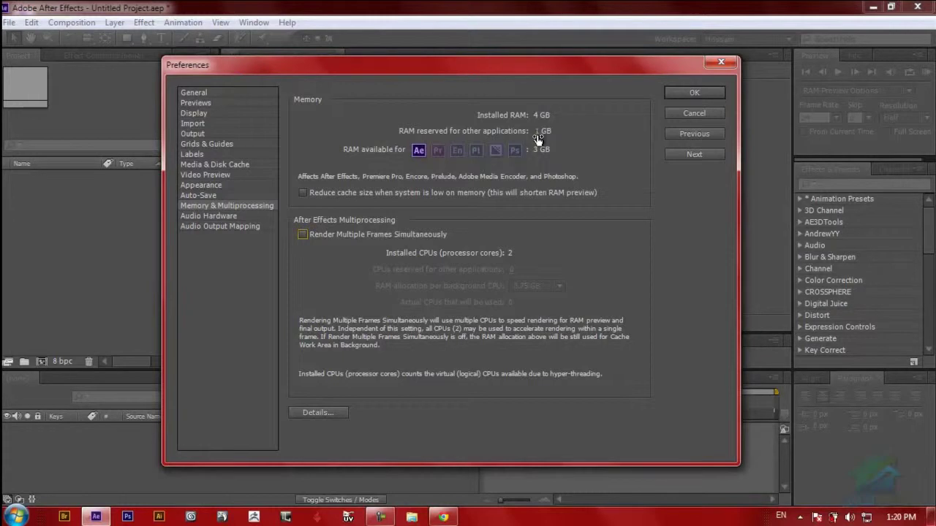
- Try reserving 0.8 GB and 3 GB of RAM for other applications
click(537, 139)
text(0.8)
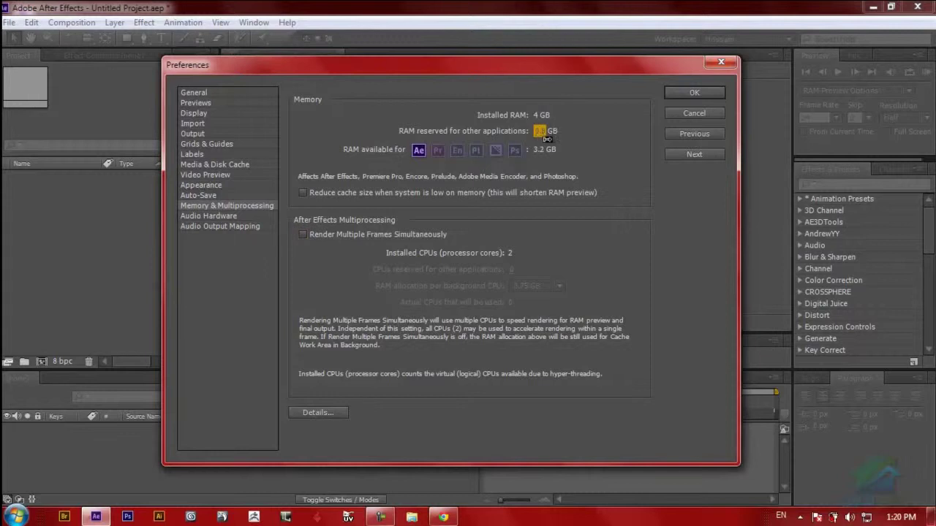
text(3)
key(Return)
- Set the RAM reserved for other applications to 1 GB and apply the preferences
drag(553, 137, 516, 136)
drag(502, 133, 502, 132)
click(537, 136)
text(21)
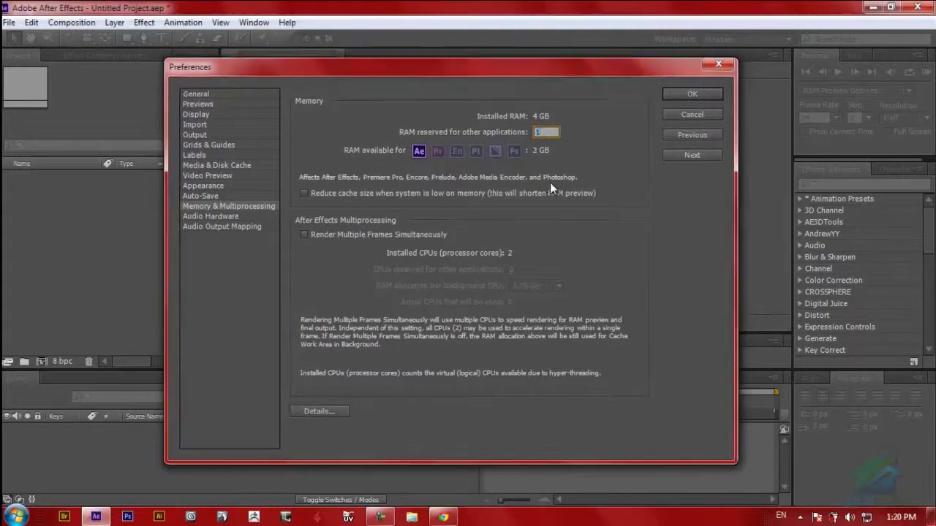
key(Return)
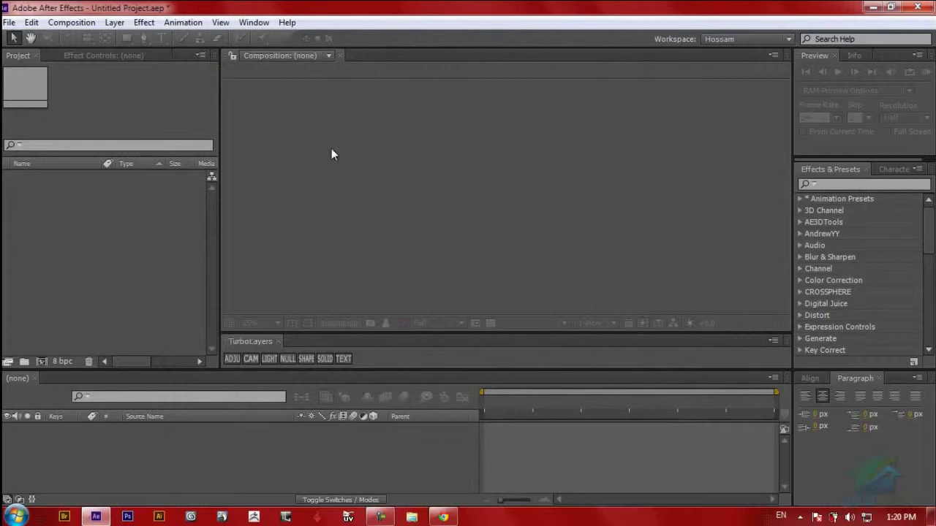
- Reopen the Memory & Multiprocessing preferences and review the memory and multiprocessing settings
click(31, 22)
mouse_move(176, 357)
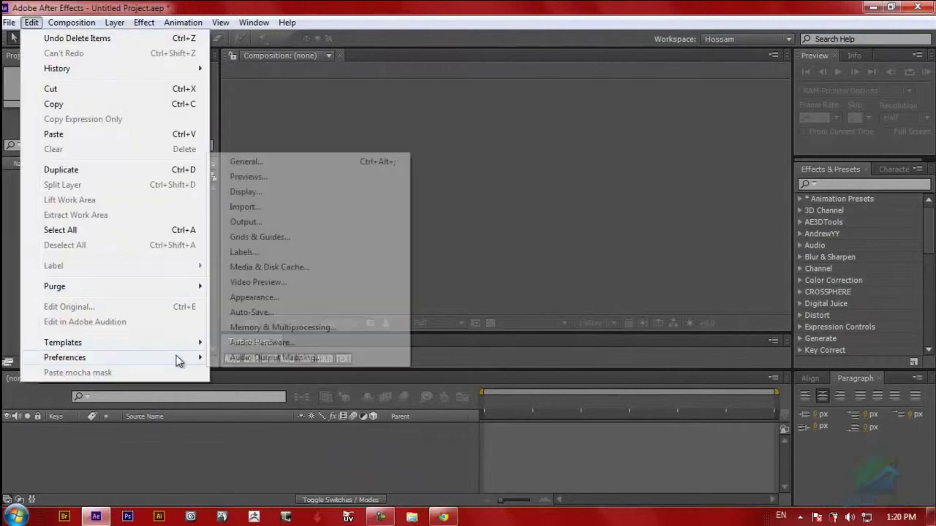
click(278, 329)
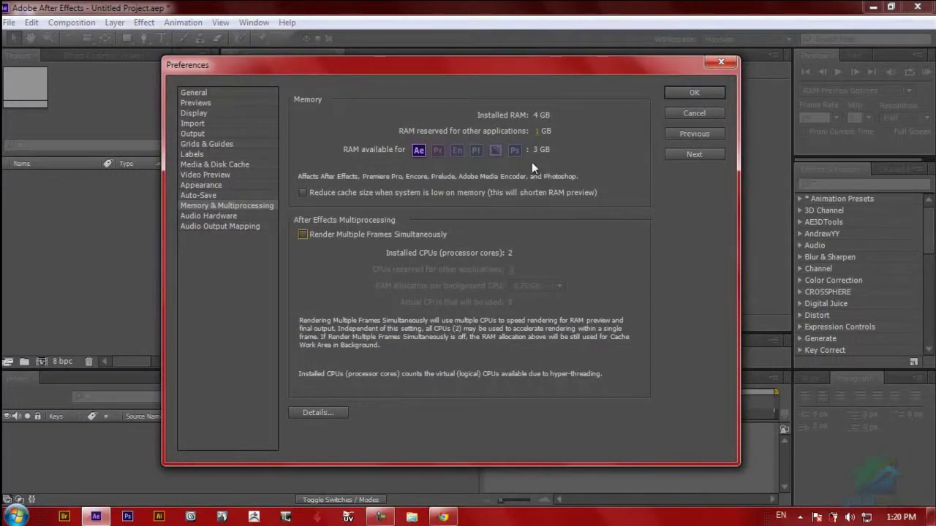
drag(485, 70, 509, 69)
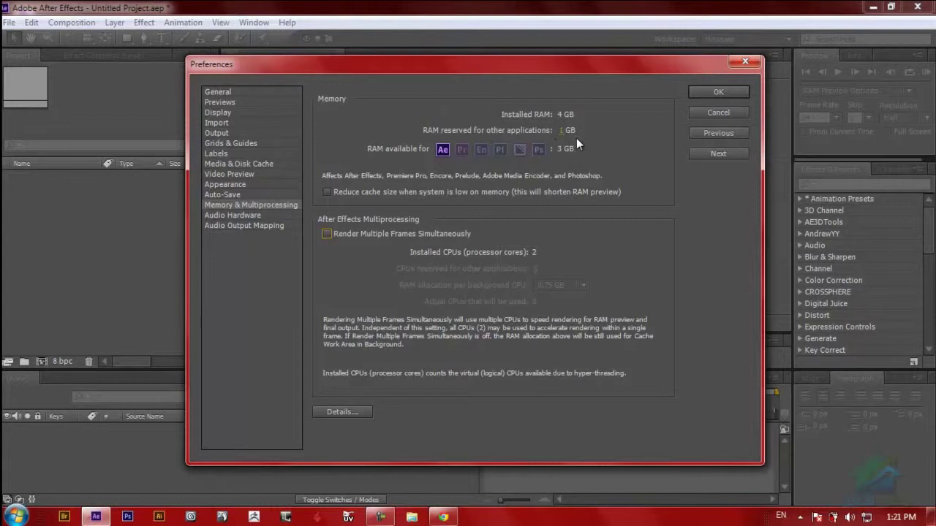
drag(532, 66, 497, 65)
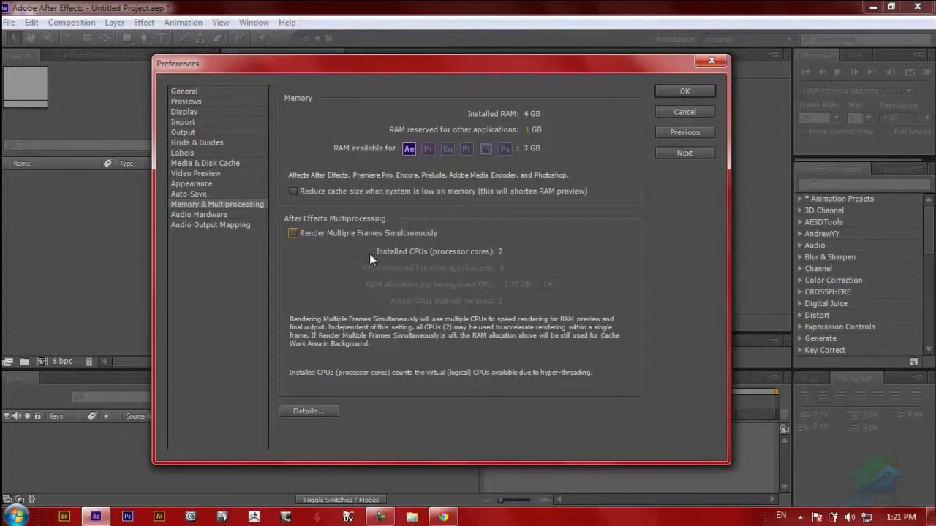
- Switch Render Multiple Frames Simultaneously on to examine its CPU options, leave it disabled, and apply the preferences
click(291, 234)
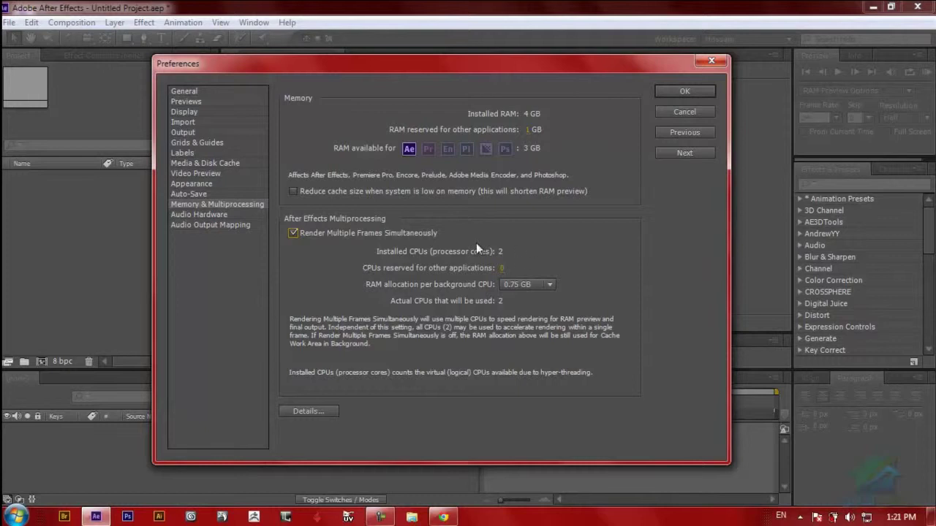
click(292, 233)
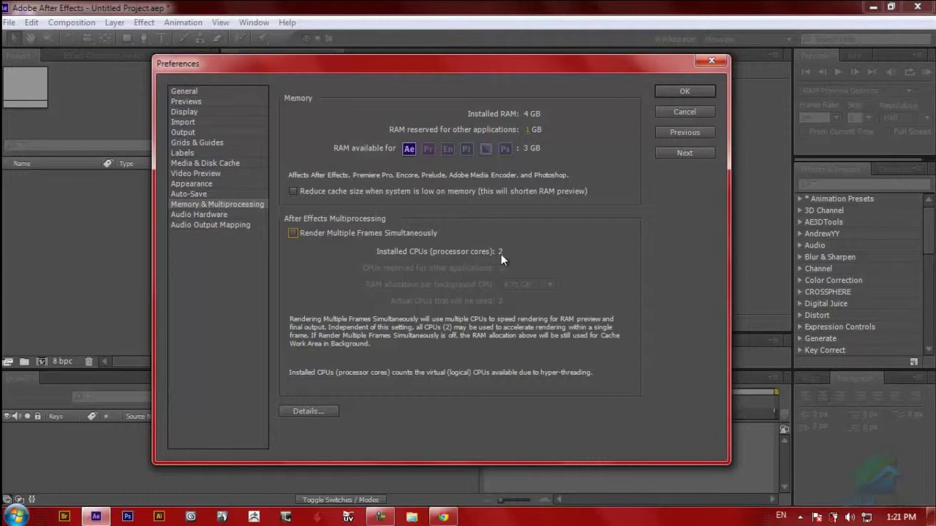
click(293, 233)
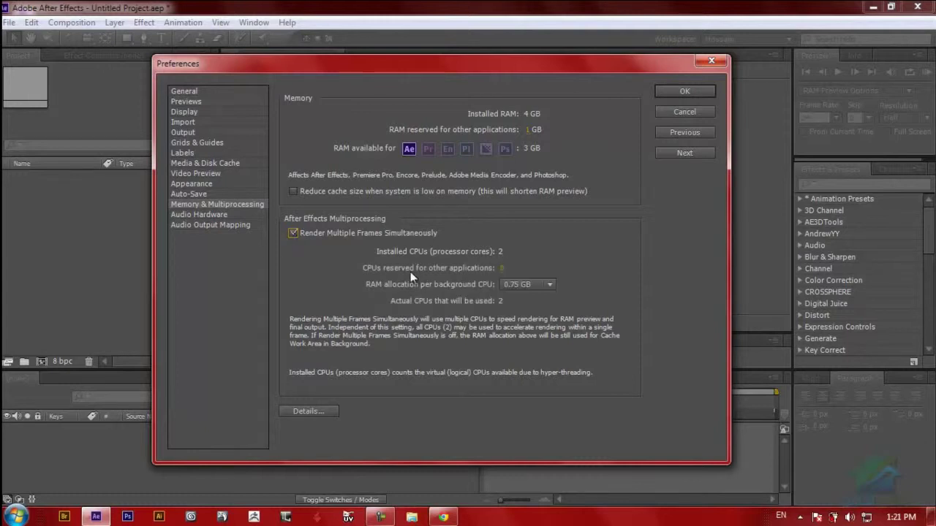
click(293, 234)
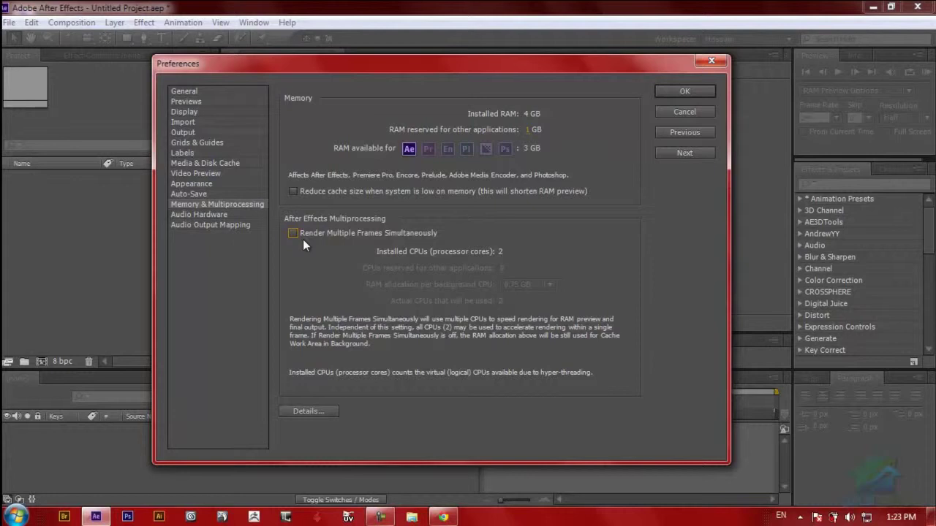
click(293, 233)
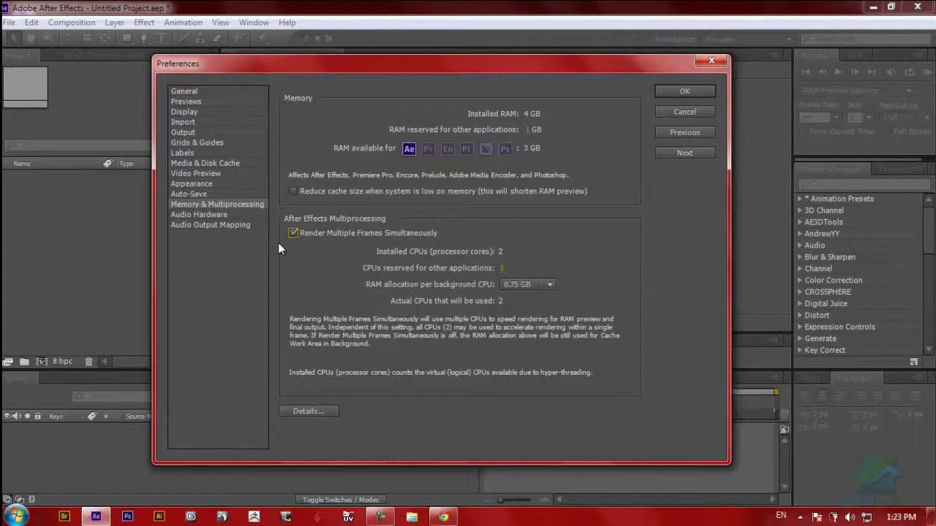
click(298, 235)
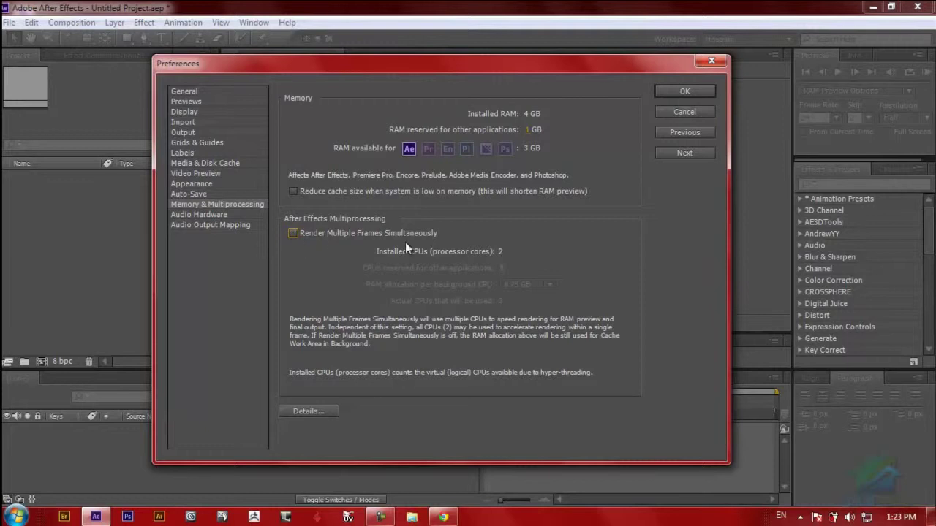
drag(451, 69, 452, 79)
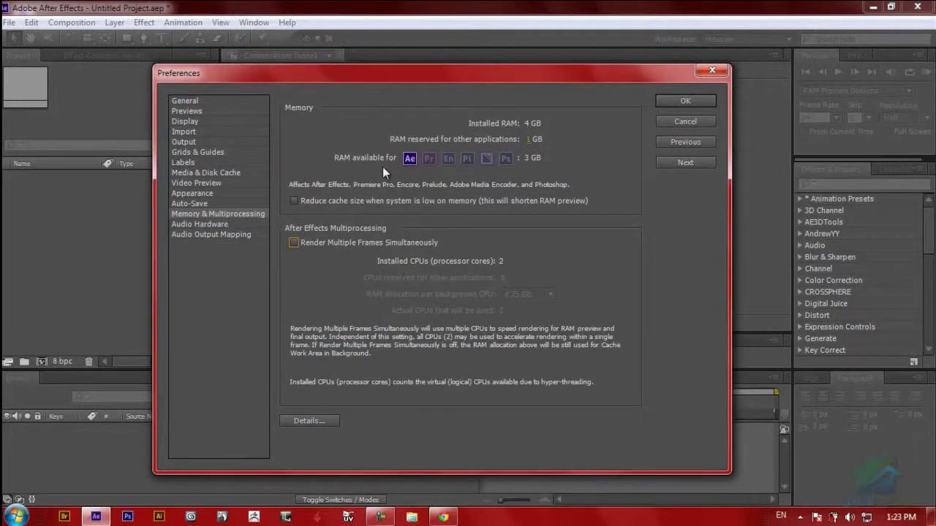
click(668, 103)
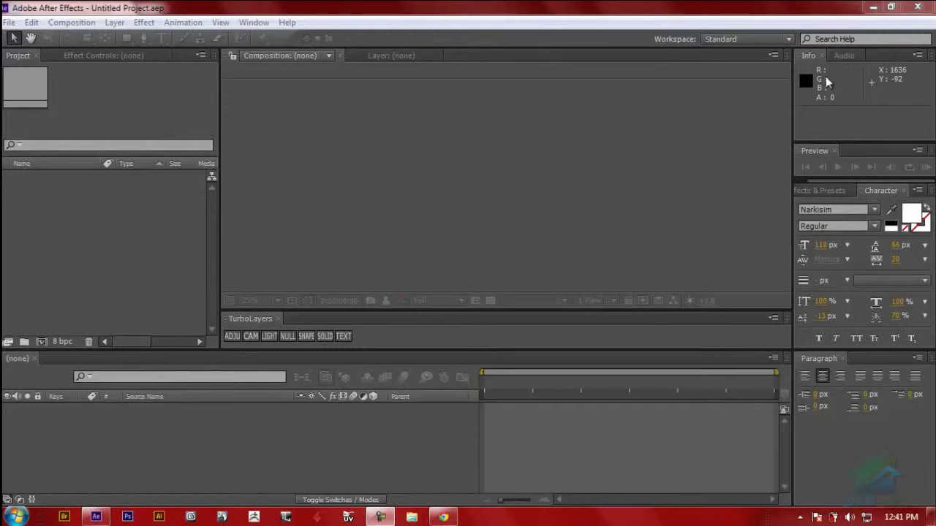
- Look through the Audio, Effects & Presets, Character, Timeline and Info panels of the Standard workspace
click(842, 56)
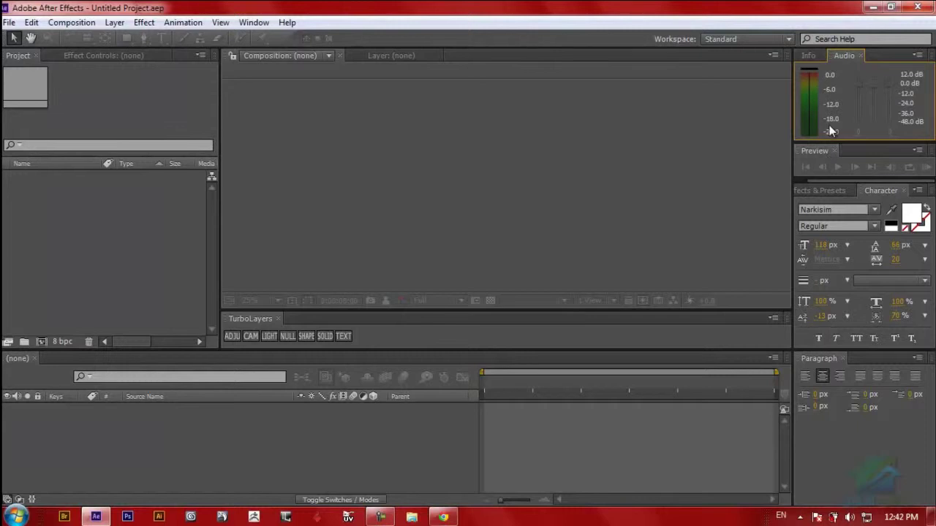
click(817, 191)
click(895, 193)
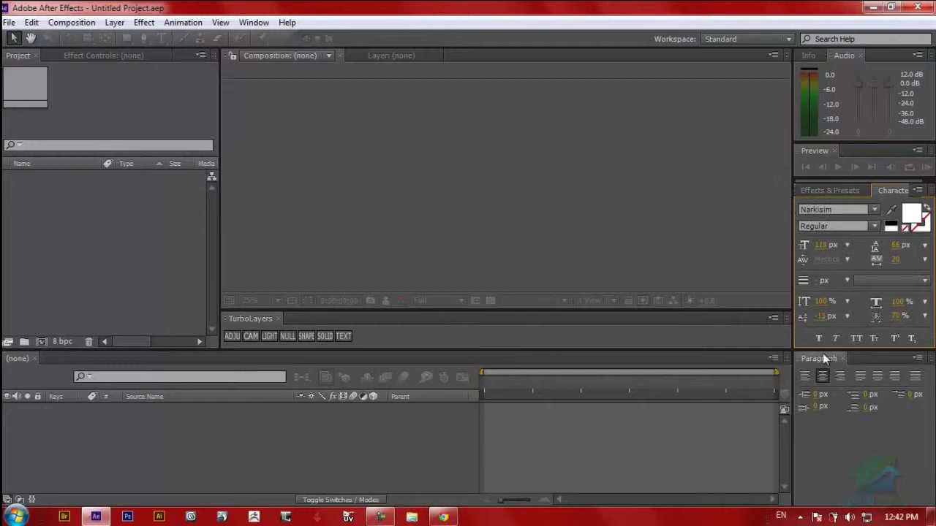
click(21, 371)
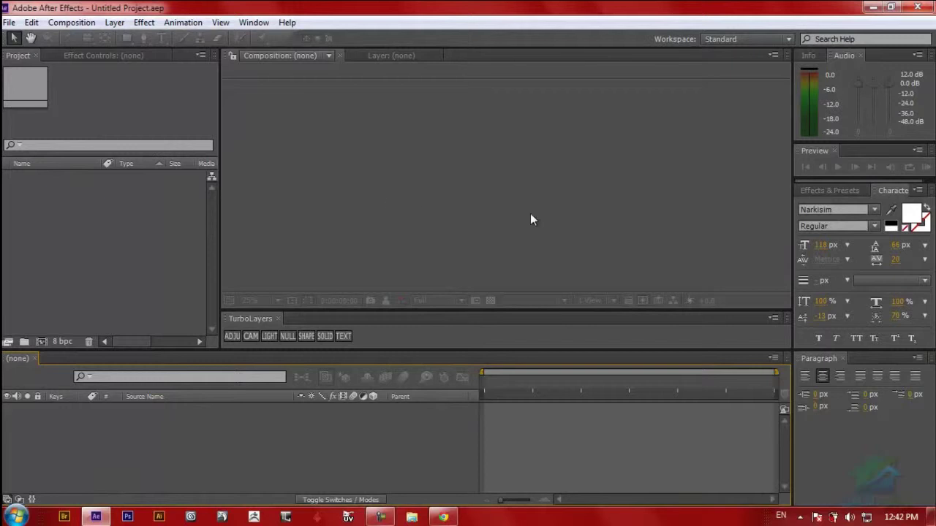
click(809, 58)
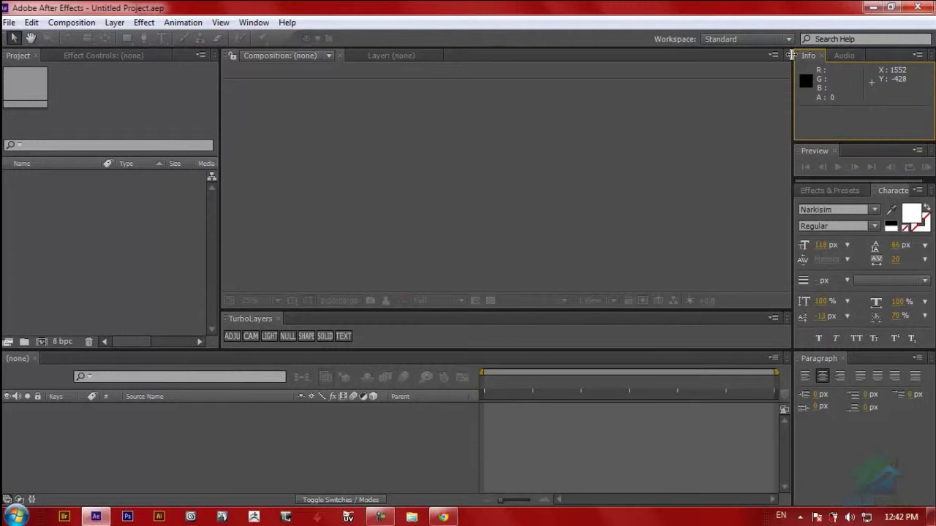
- Alternate between the Info and Audio panels to compare what each one displays
click(844, 56)
click(810, 56)
click(845, 56)
click(809, 56)
click(841, 56)
click(808, 56)
click(842, 57)
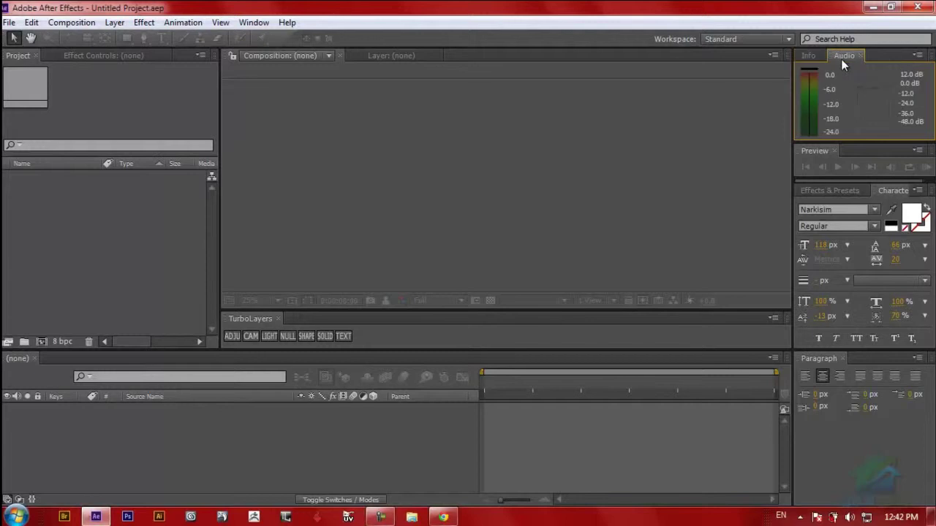
click(808, 60)
- Close the Audio and Info panels, and enlarge the Preview panel to reveal its RAM Preview options
click(843, 56)
click(862, 56)
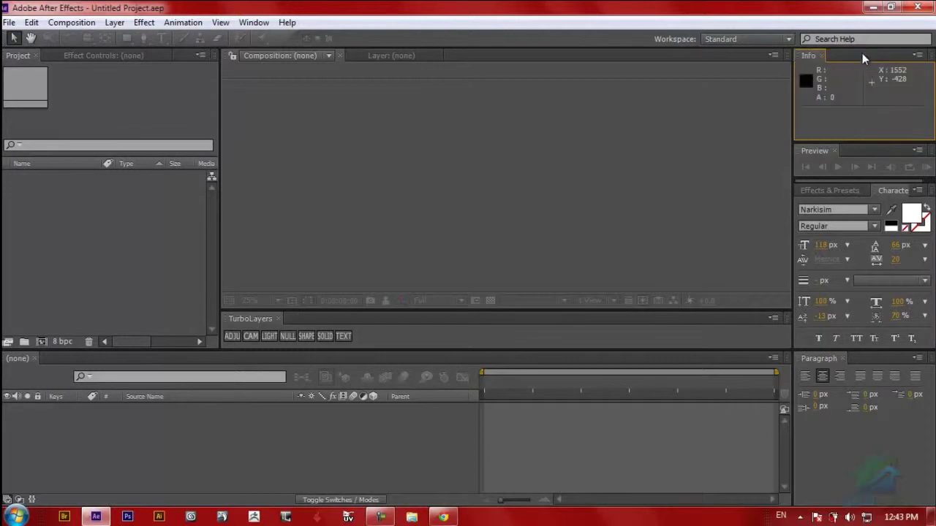
click(821, 56)
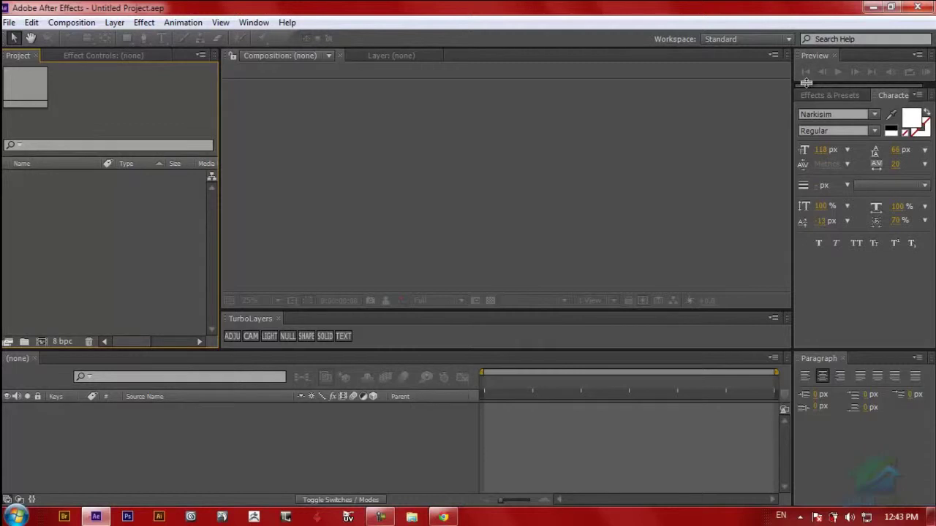
drag(805, 83, 814, 149)
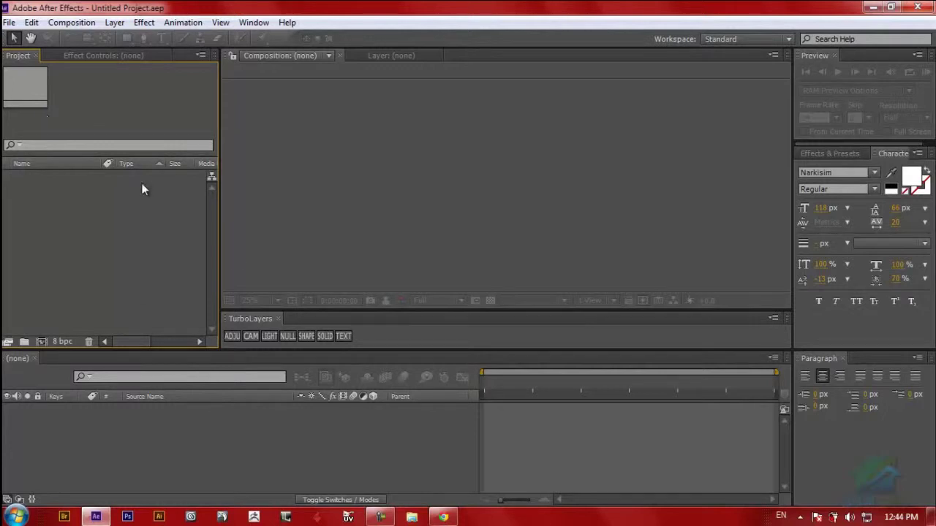
- Try a narrower Project panel, restore its width, and make the Timeline panel slightly taller
click(77, 55)
click(19, 55)
drag(229, 227, 173, 217)
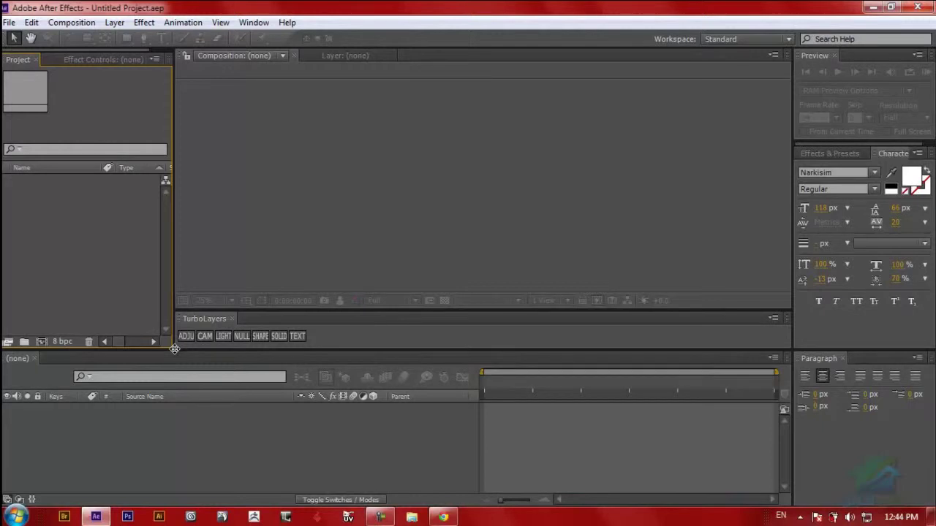
drag(174, 349, 213, 328)
drag(405, 244, 412, 291)
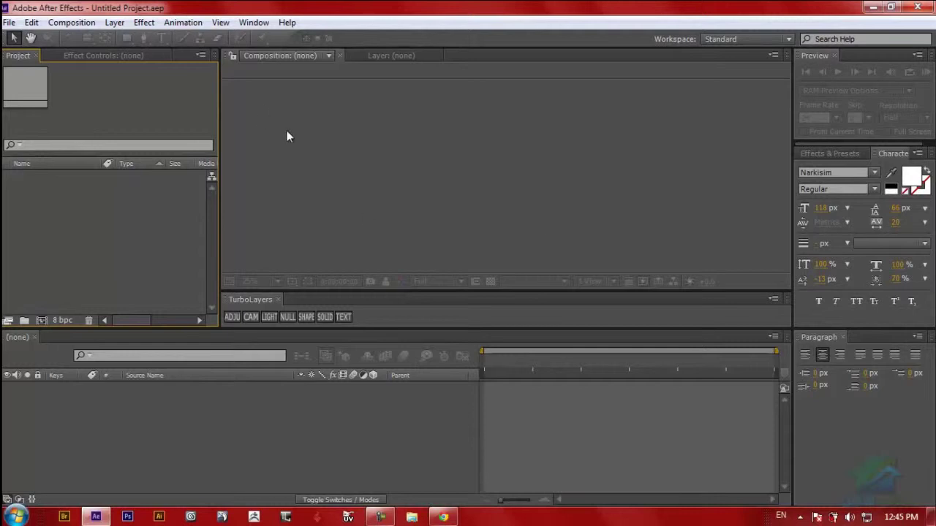
click(798, 56)
mouse_move(796, 58)
mouse_down()
mouse_move(790, 67)
mouse_move(802, 61)
mouse_up()
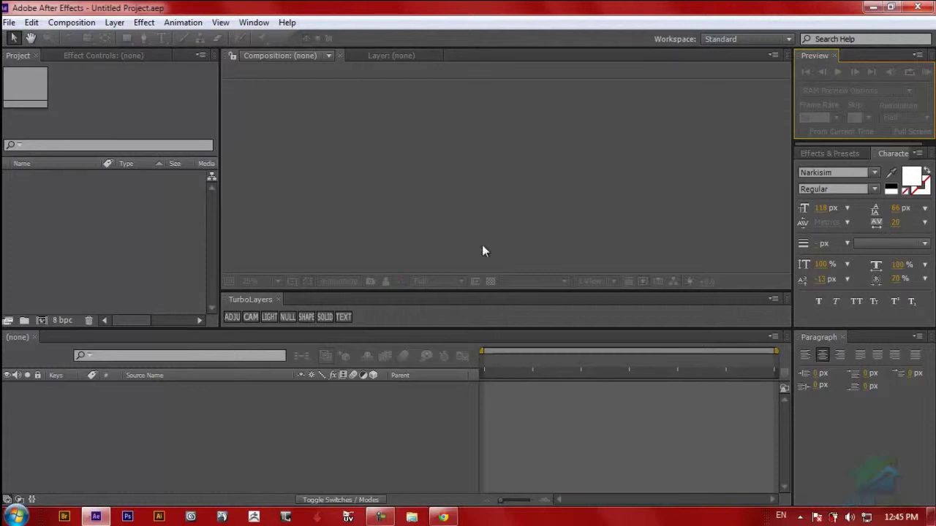
- Import the image 1.jpg from the REf folder into the Project panel
click(94, 247)
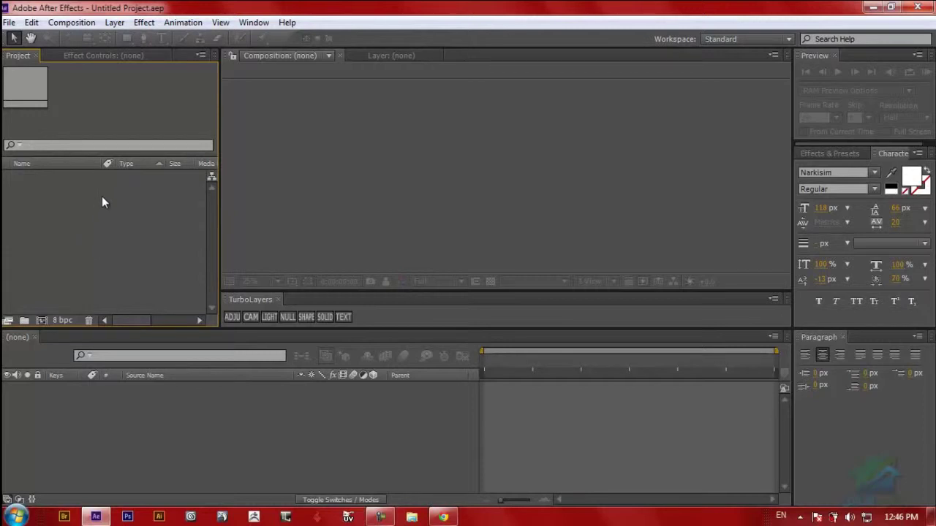
right_click(62, 196)
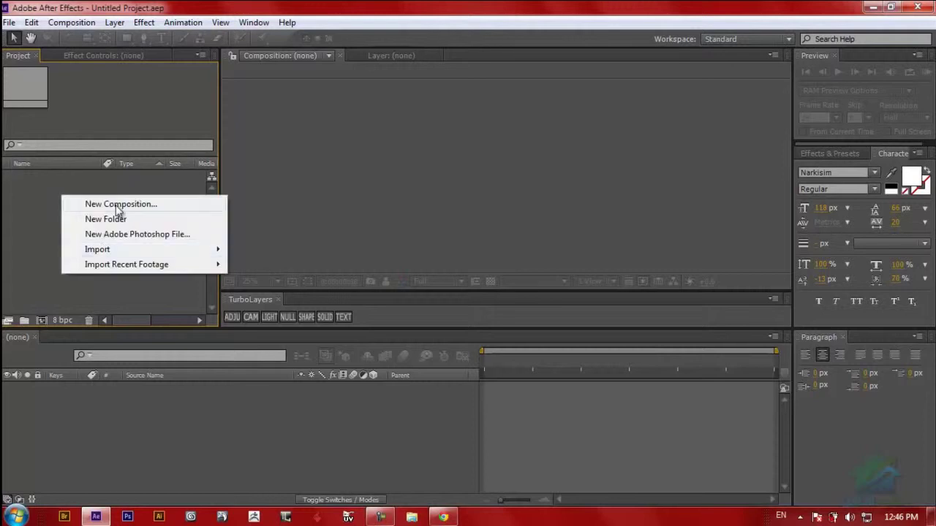
mouse_move(154, 249)
click(245, 251)
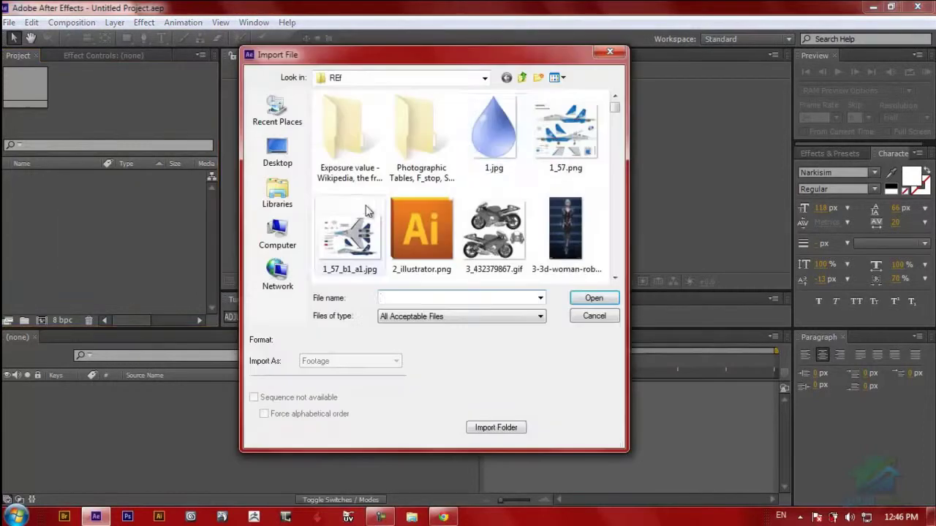
click(482, 139)
key(Return)
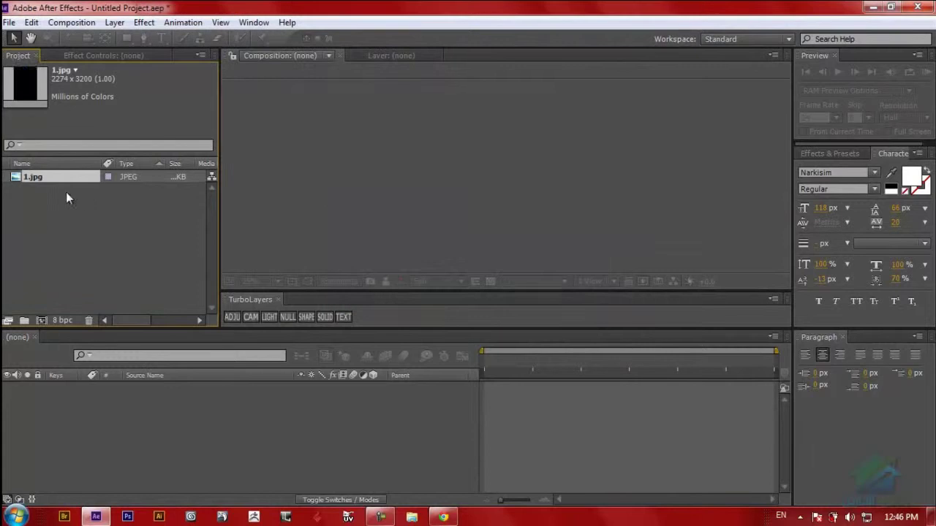
- Duplicate the 1.jpg footage item in the Project panel and select each of the two copies in turn
key(ctrl+d)
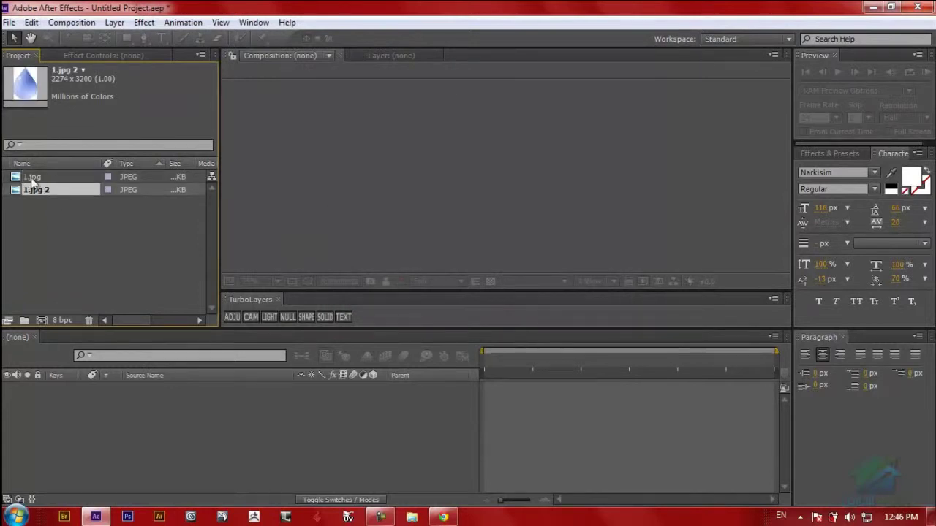
click(30, 196)
click(30, 193)
click(31, 181)
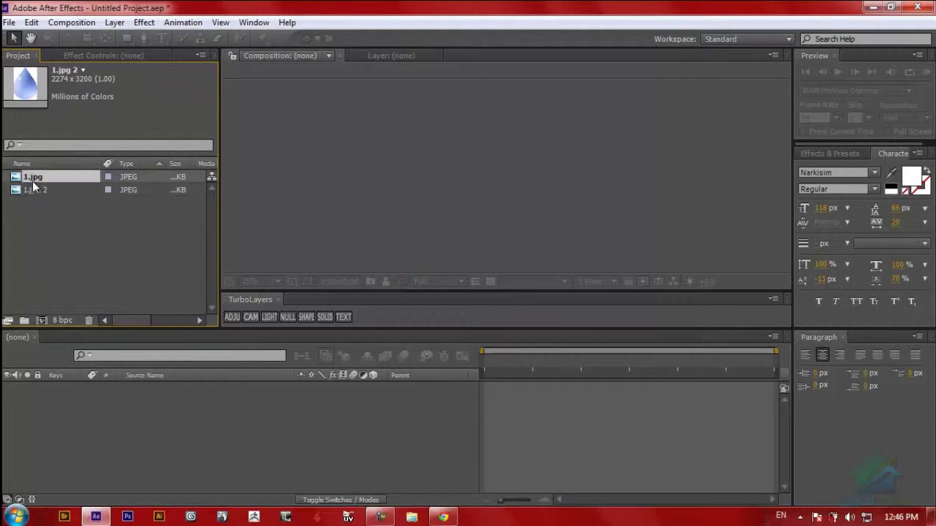
click(38, 191)
- Create a composition by placing 1.jpg in the empty Timeline, and duplicate its layer
drag(32, 178, 60, 411)
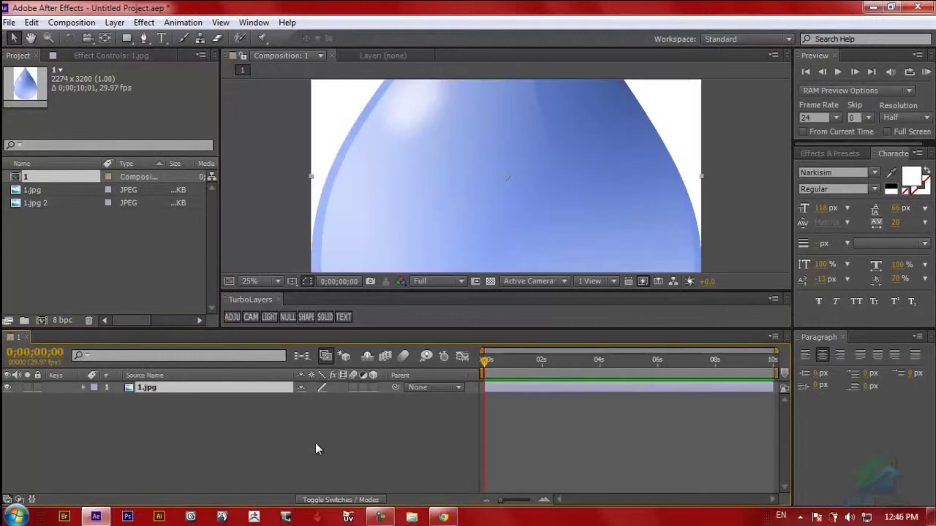
click(155, 280)
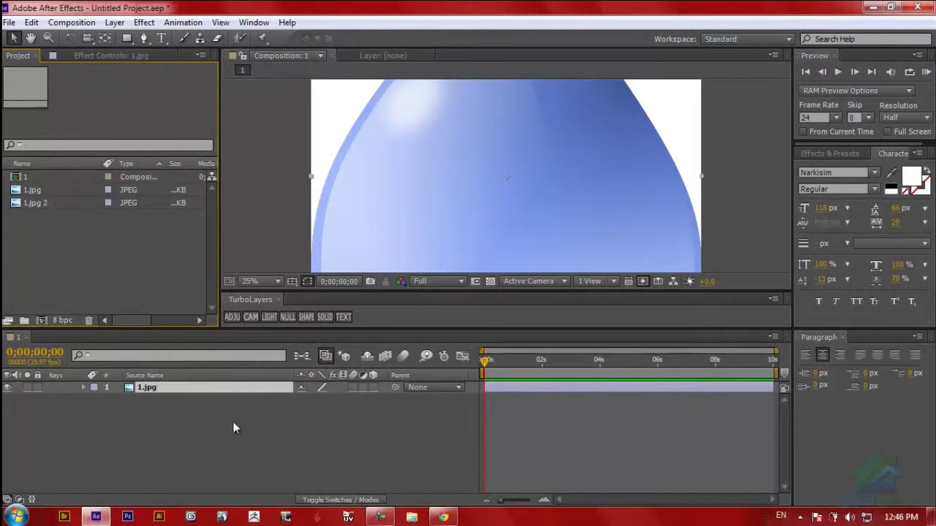
click(267, 457)
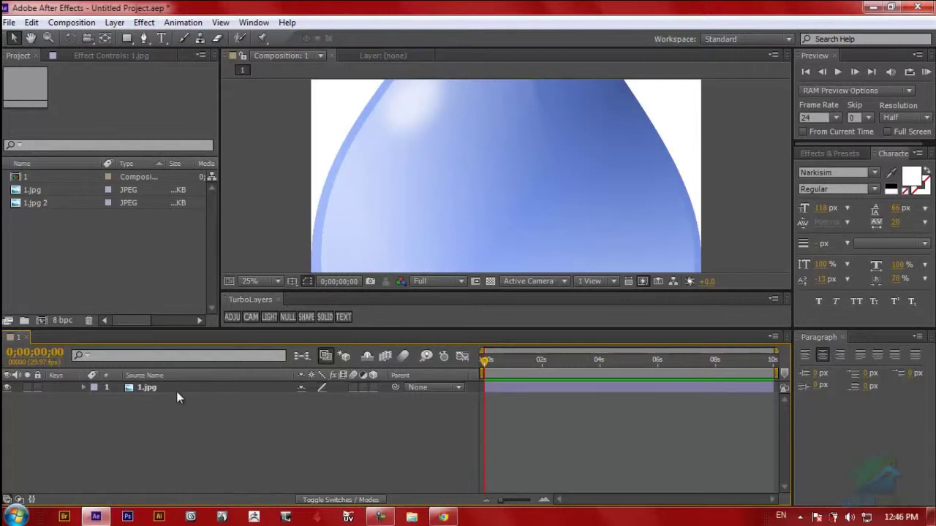
click(152, 385)
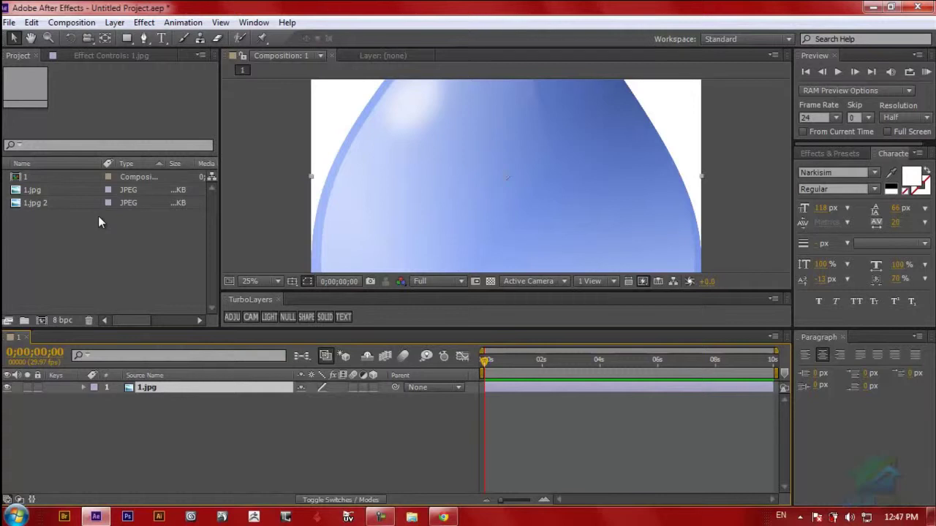
key(ctrl+d)
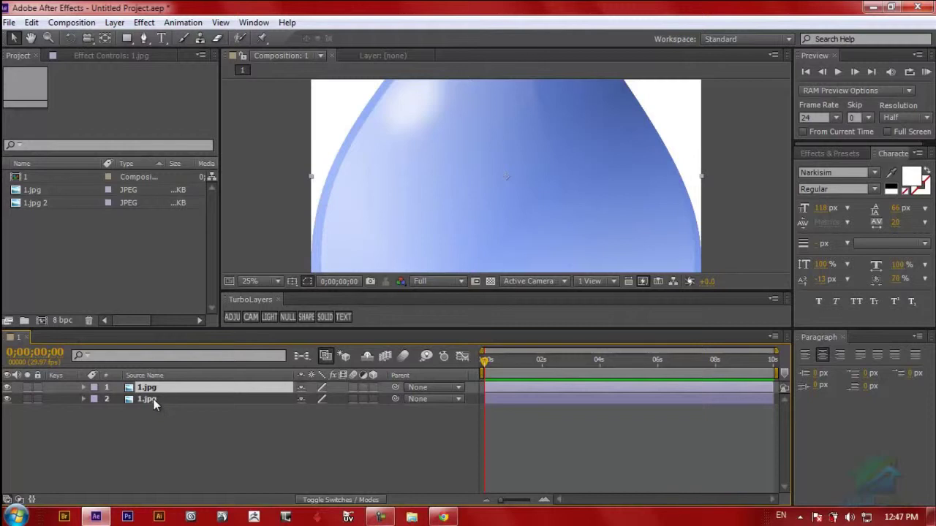
- Delete both 1.jpg layers from the Timeline
click(154, 402)
key(Delete)
click(150, 389)
key(Delete)
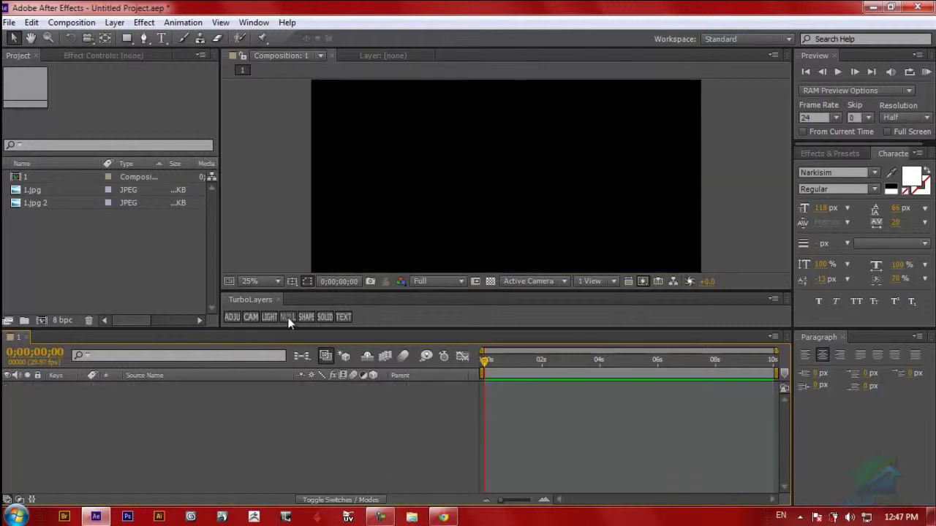
- Delete 1.jpg 2, 1.jpg and composition 1 from the Project panel to empty the project
click(107, 190)
click(71, 203)
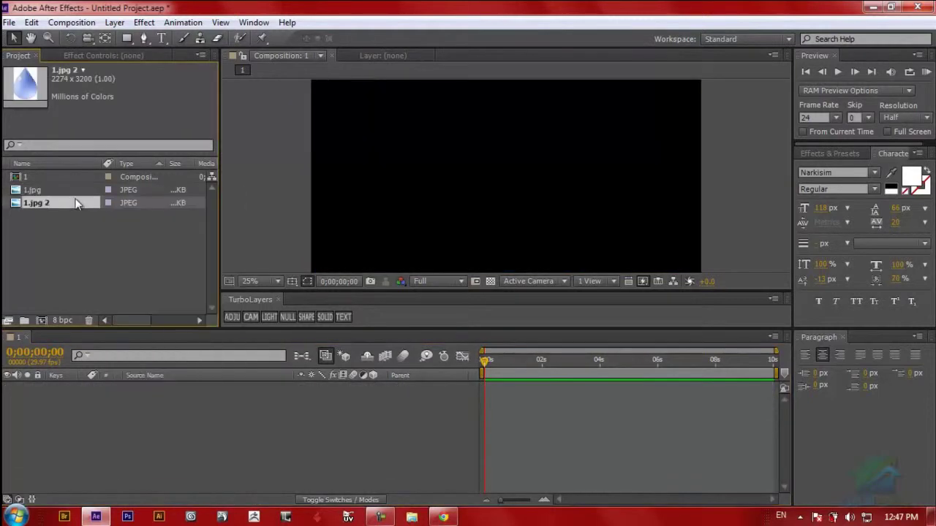
key(Delete)
click(28, 190)
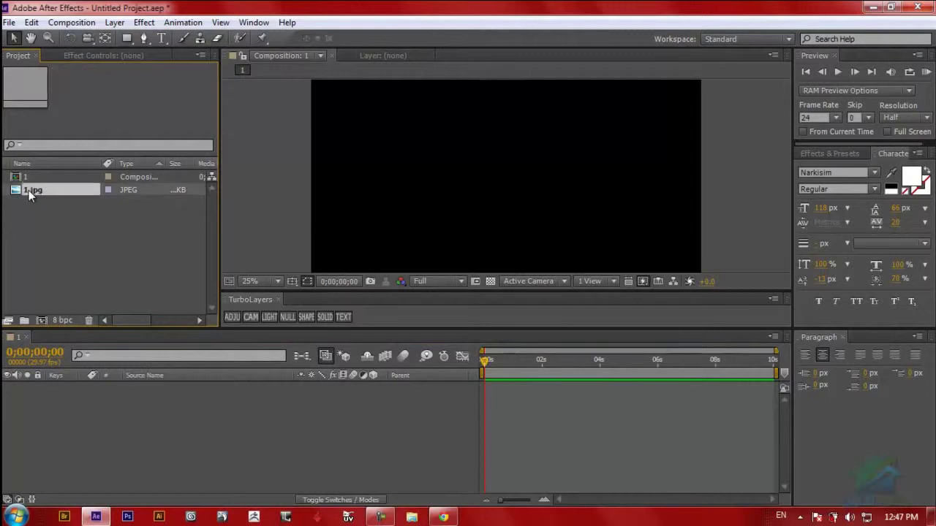
key(Delete)
click(27, 180)
key(Delete)
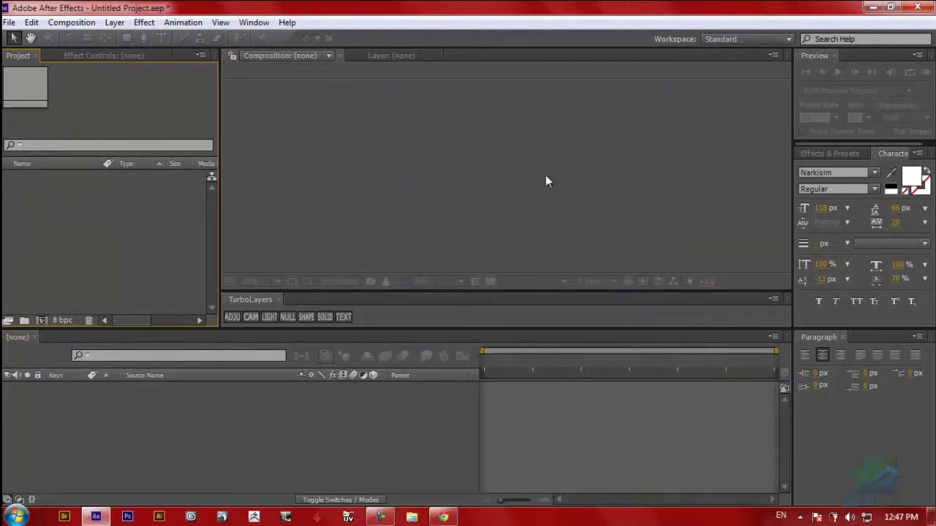
- Try the drop zones of several panels with the Preview panel, and dock it as a tab in the Composition panel group
click(368, 422)
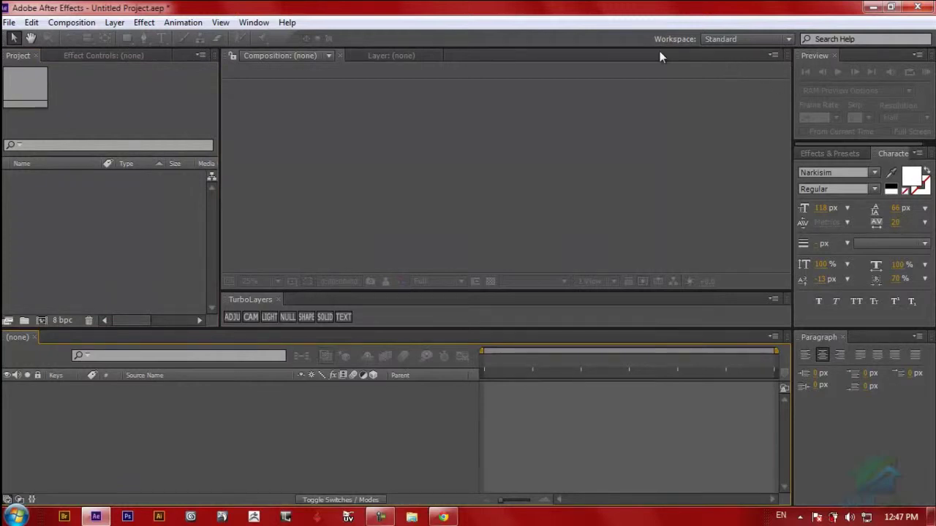
click(798, 56)
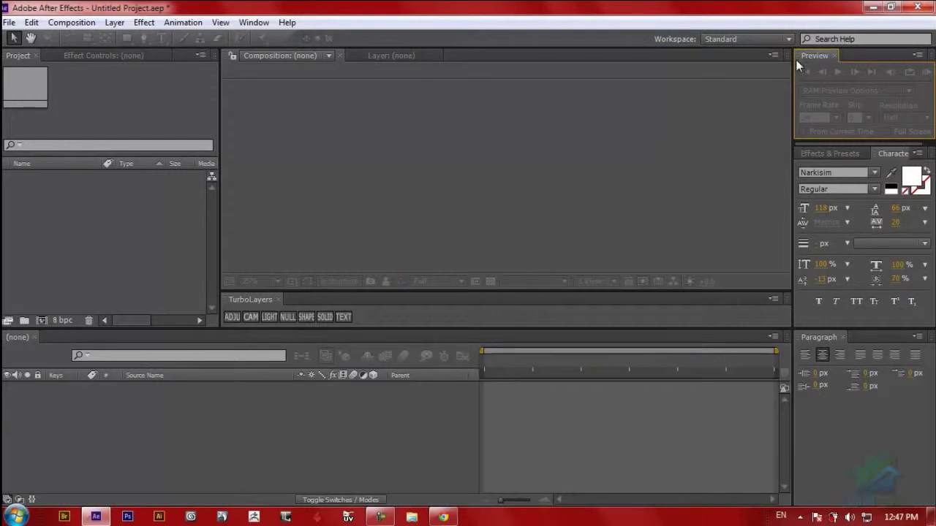
drag(797, 56, 697, 84)
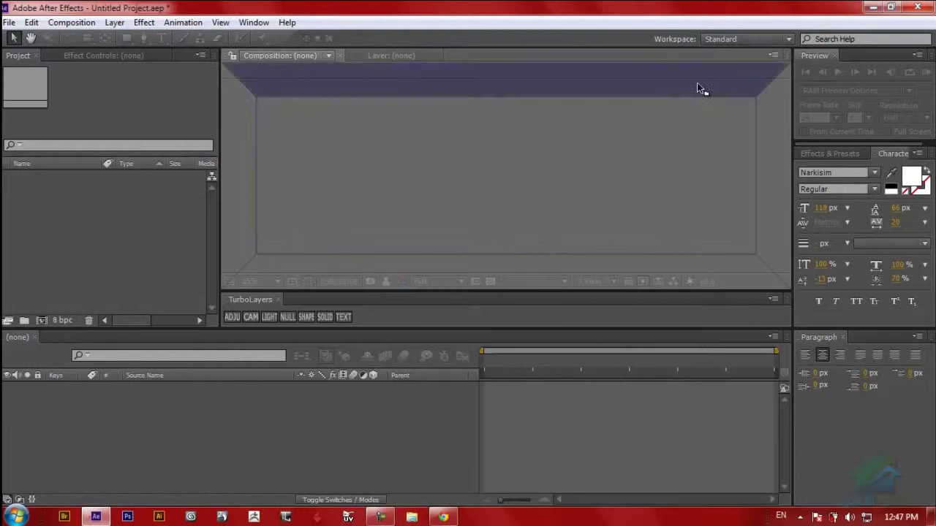
drag(429, 94, 485, 76)
drag(741, 96, 78, 341)
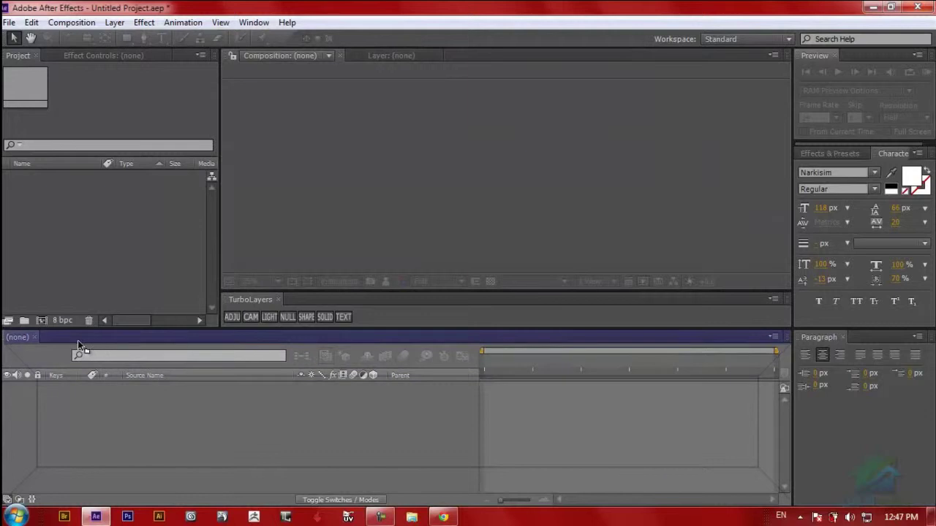
drag(139, 342, 139, 342)
drag(139, 342, 128, 223)
drag(139, 136, 440, 81)
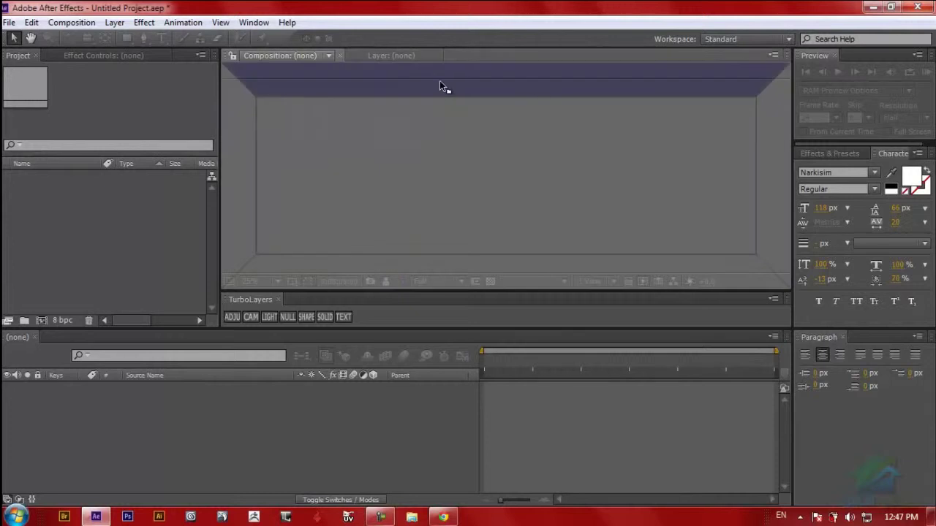
drag(525, 87, 454, 160)
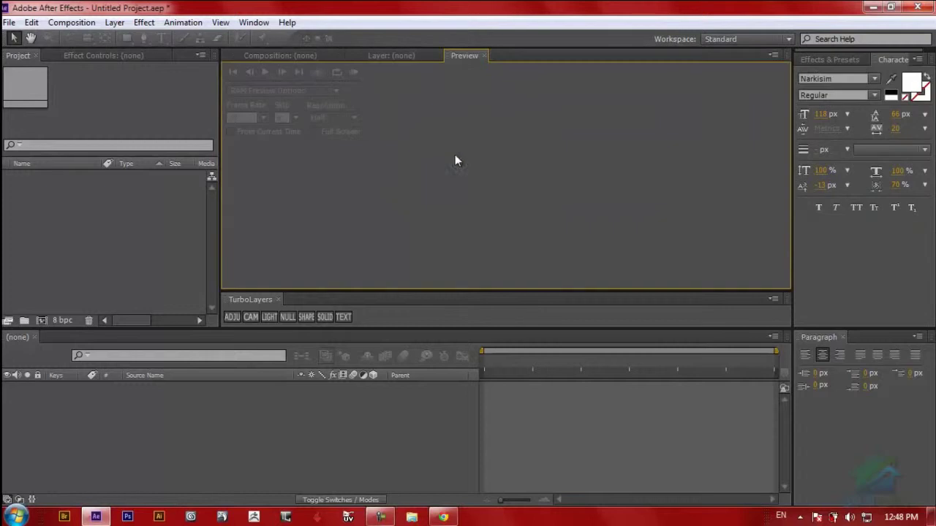
- Look through the Composition, Layer and Preview tabs that share the central panel group
click(292, 57)
click(455, 56)
click(271, 51)
click(386, 55)
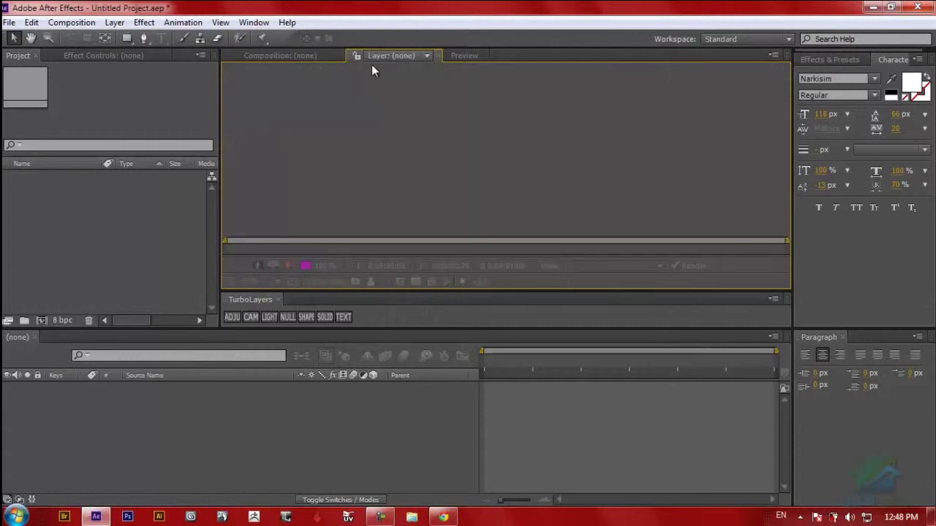
click(303, 57)
click(452, 55)
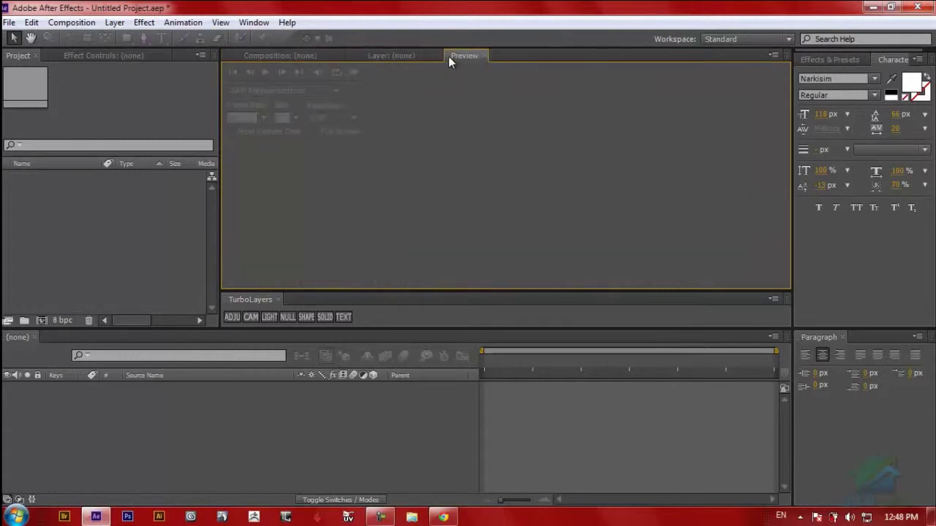
- Dock the Preview panel as a tab between Project and Effect Controls, and switch between the Project and Preview tabs
drag(449, 56, 444, 199)
drag(295, 174, 176, 57)
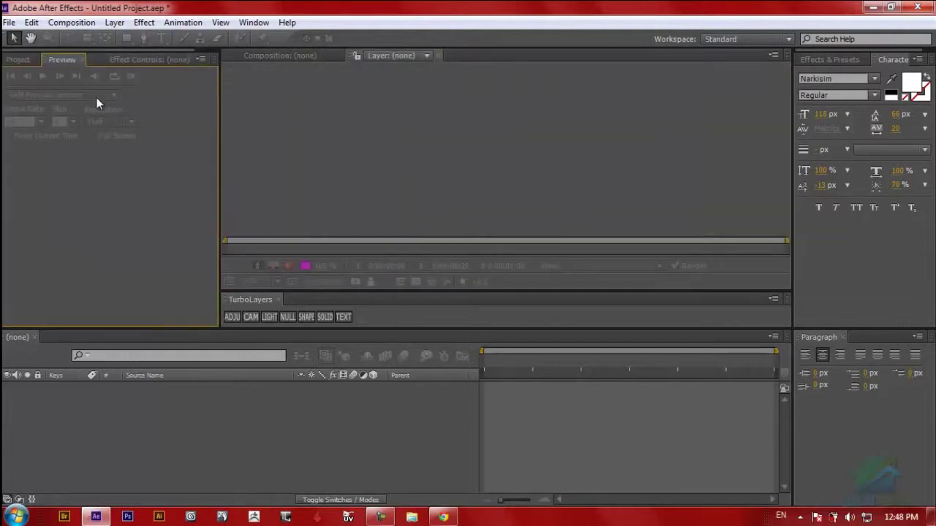
click(18, 59)
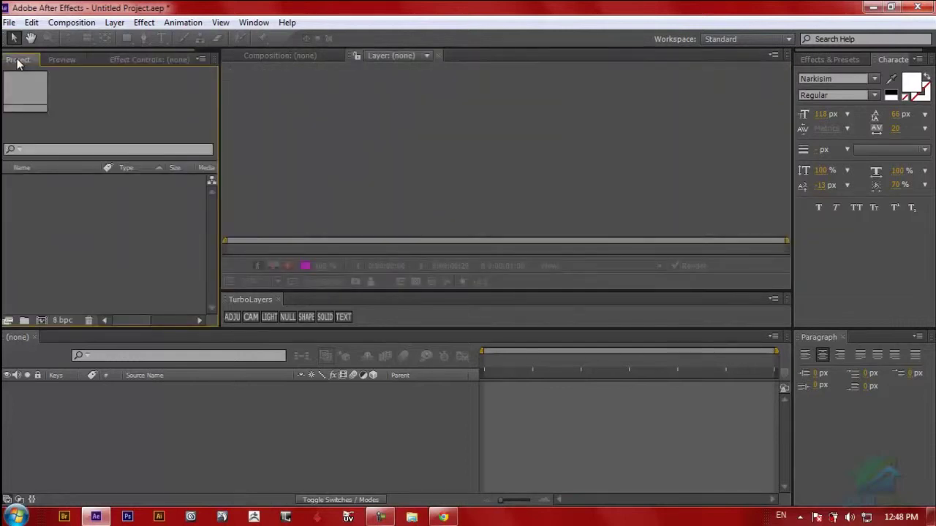
click(57, 59)
- Dock the Preview panel as the first tab of the Timeline panel group, and switch between the two tabs
drag(45, 58, 60, 337)
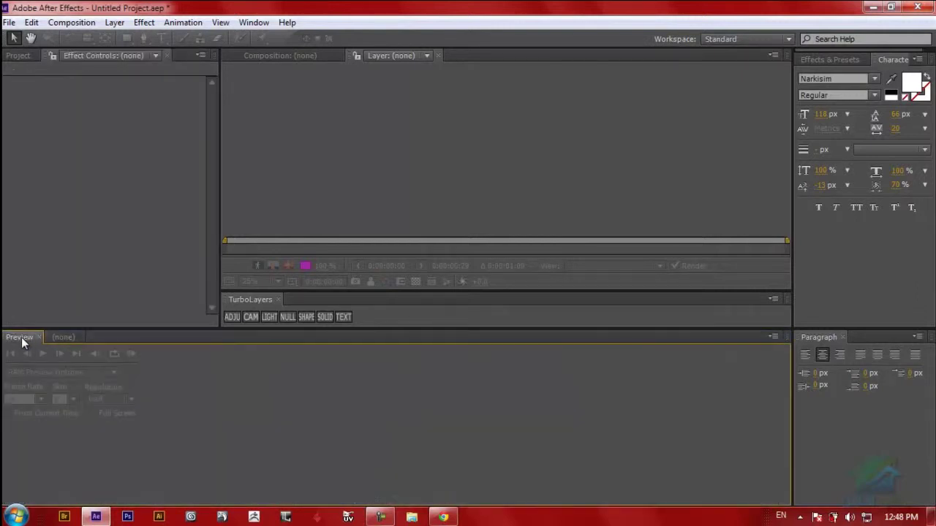
click(58, 337)
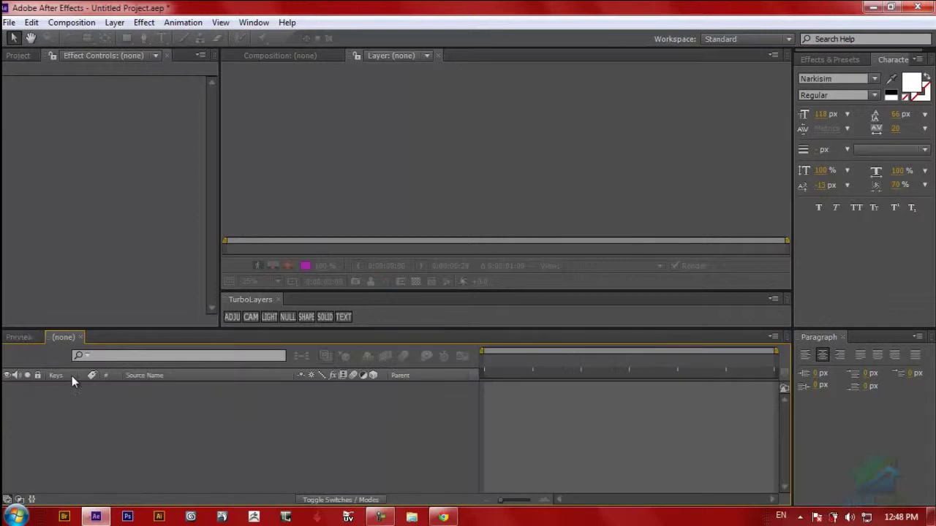
click(20, 337)
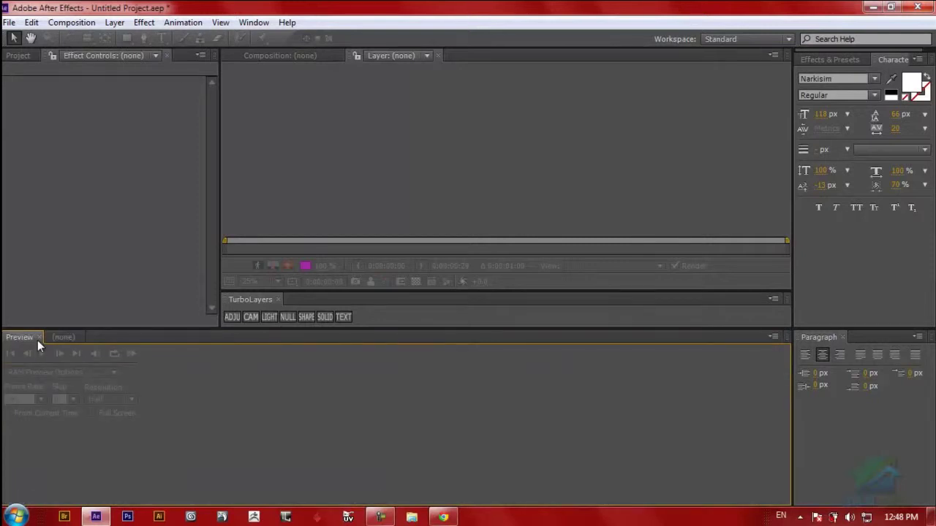
- Close the Preview panel in the Timeline group and reset the Standard workspace to its original layout
click(39, 337)
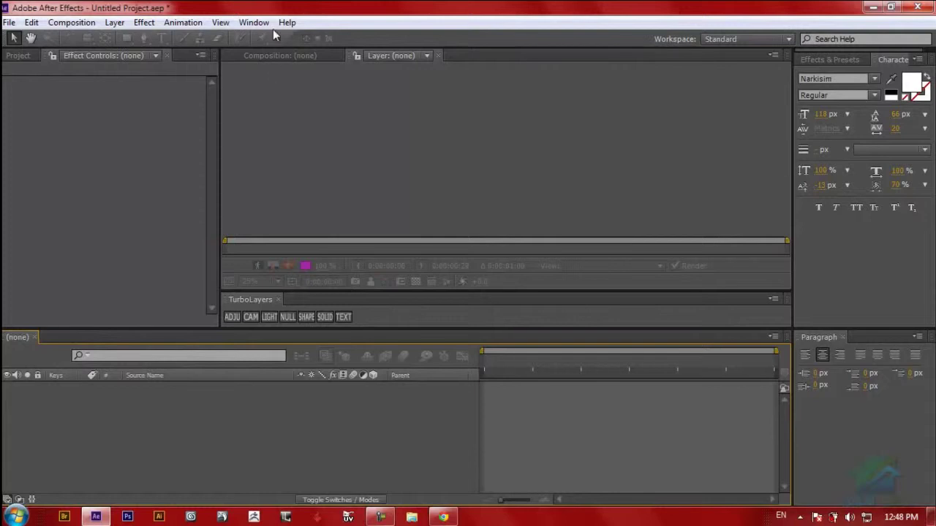
click(281, 55)
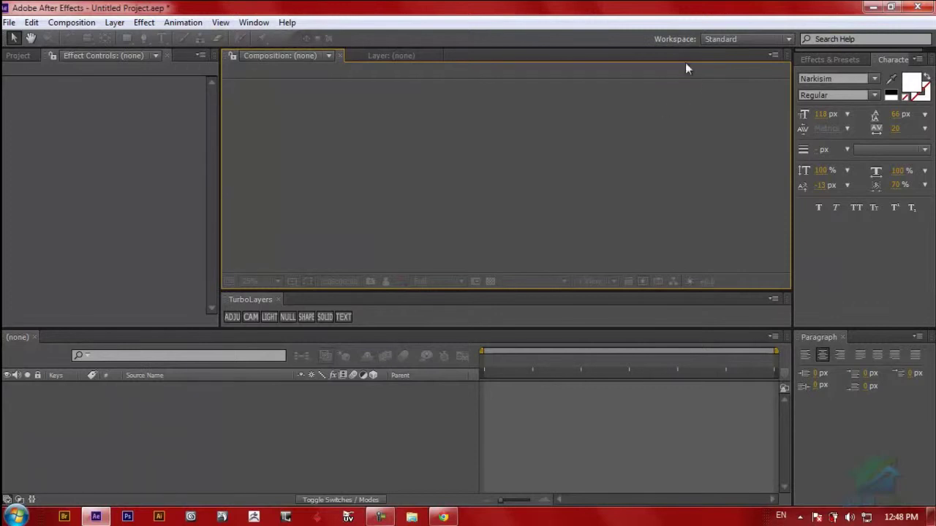
click(710, 40)
click(744, 240)
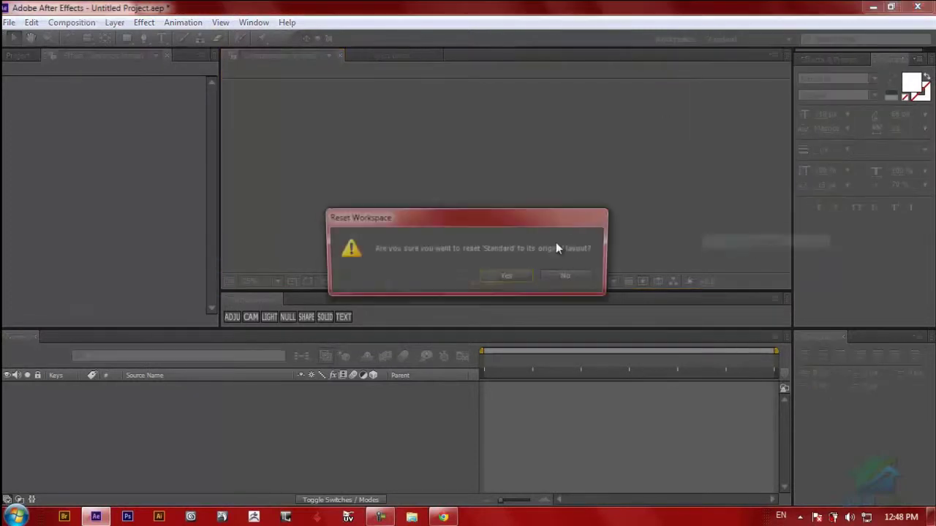
click(501, 280)
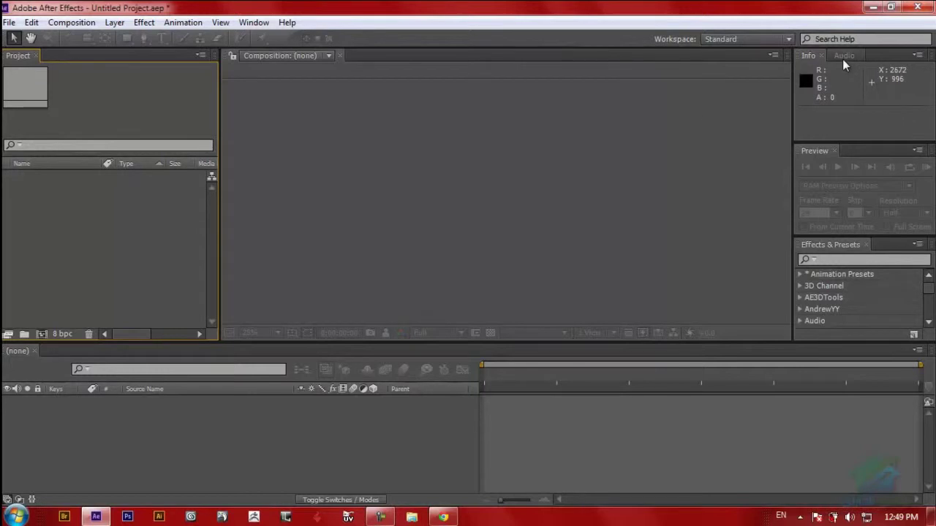
- Look at the Audio tab beside Info, and return to the Info tab
click(809, 56)
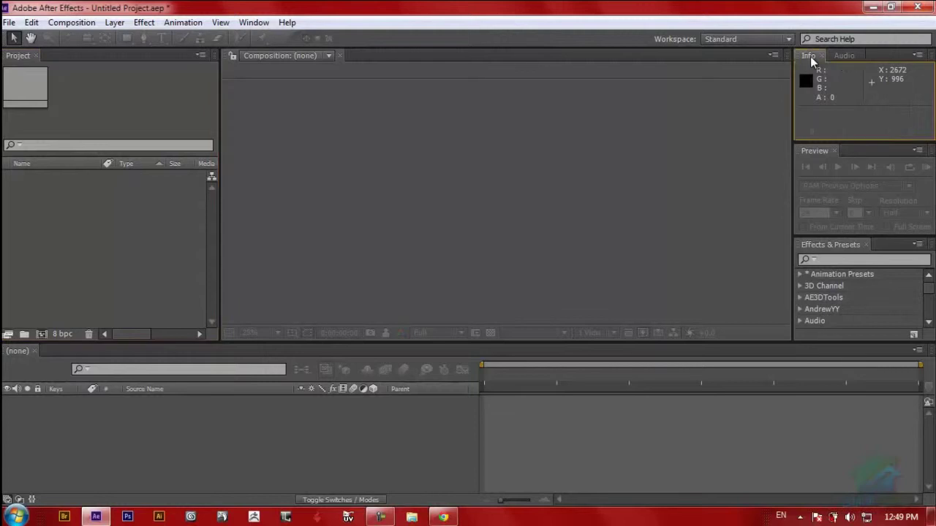
click(840, 57)
click(808, 56)
- Import the image 1.jpg into the project, create a composition from it, and zoom its view out to 12.5%
double_click(173, 198)
click(495, 128)
click(592, 299)
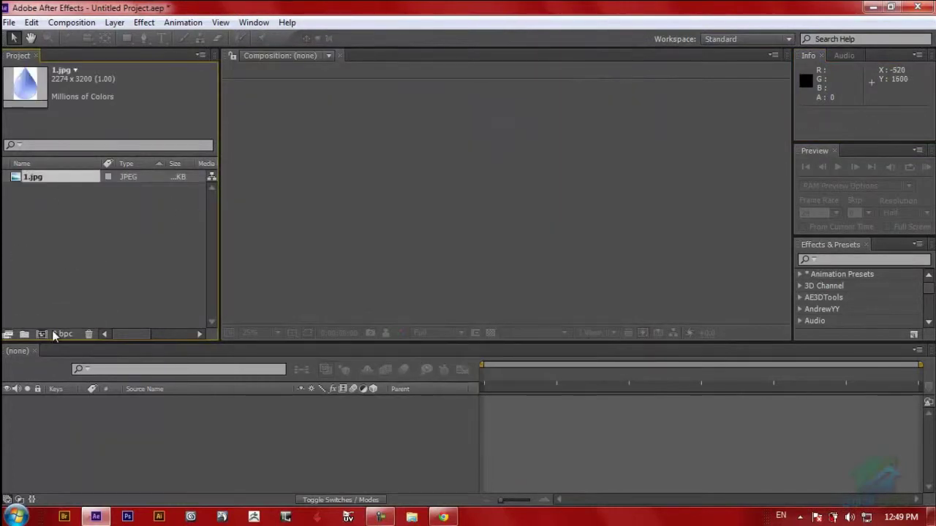
drag(49, 183, 42, 334)
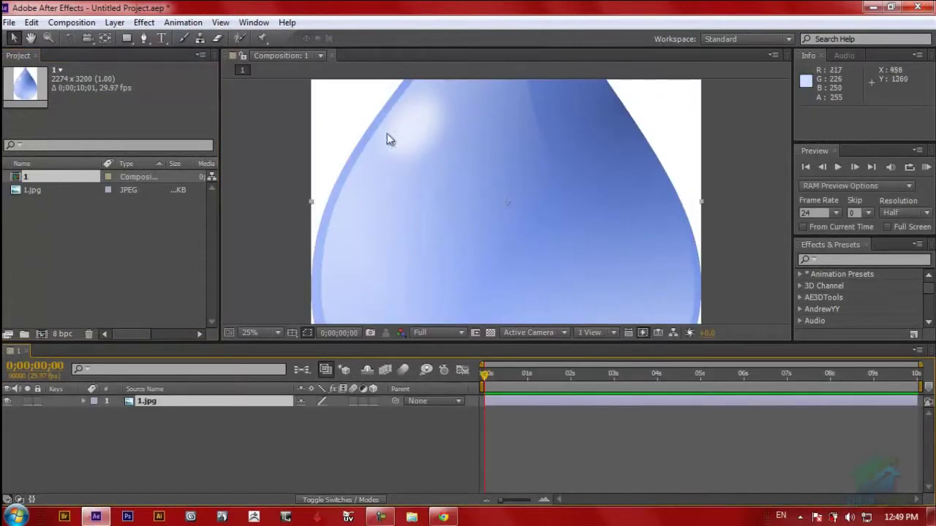
key(comma)
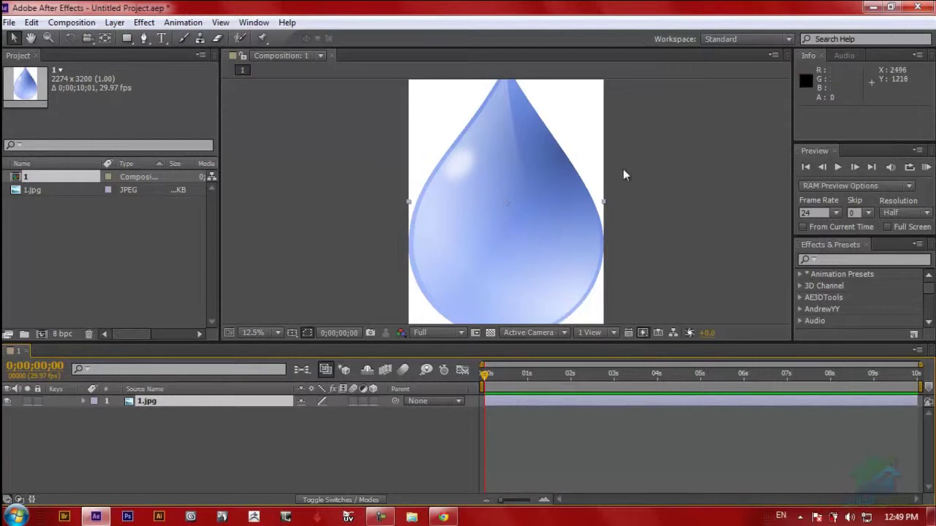
- Close the Info and Audio panels and look through the Effects & Presets categories
click(821, 55)
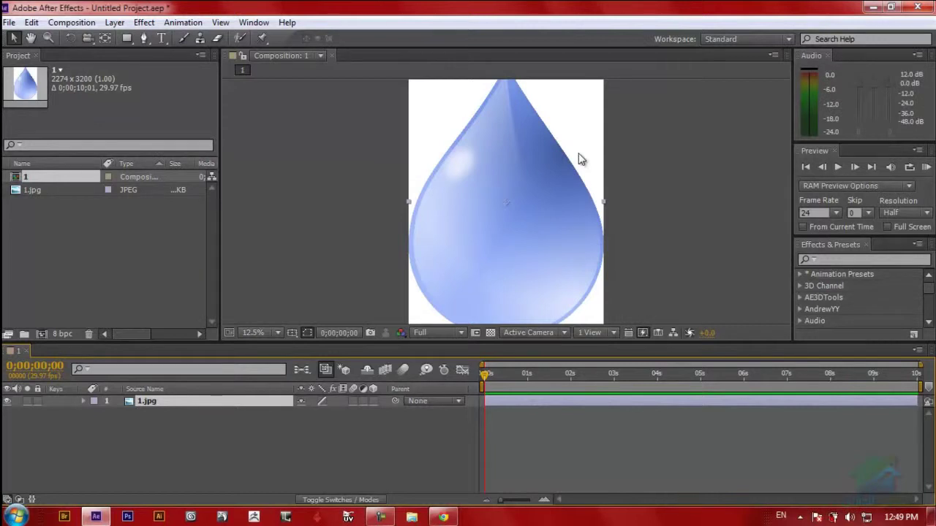
click(828, 57)
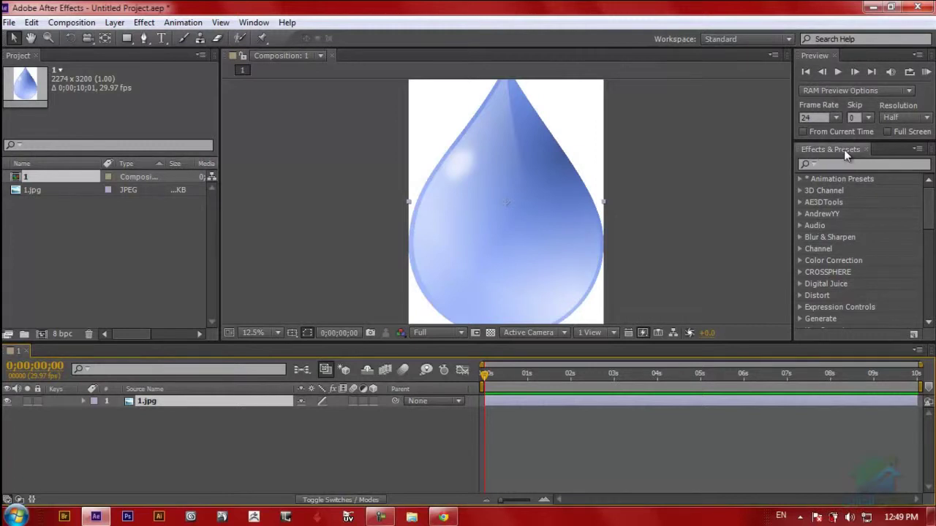
mouse_move(840, 142)
mouse_down()
mouse_move(842, 162)
mouse_move(845, 150)
mouse_up()
drag(928, 209, 929, 242)
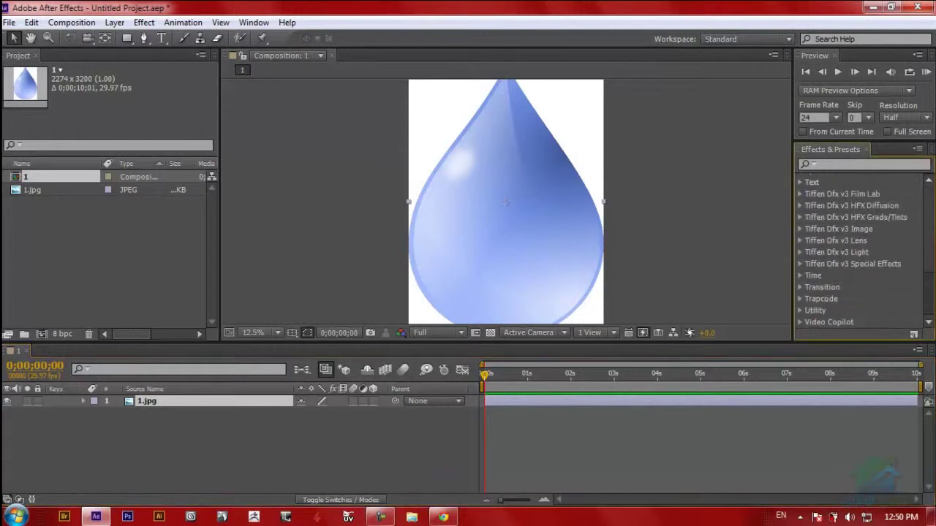
scroll(855, 248, up, 7)
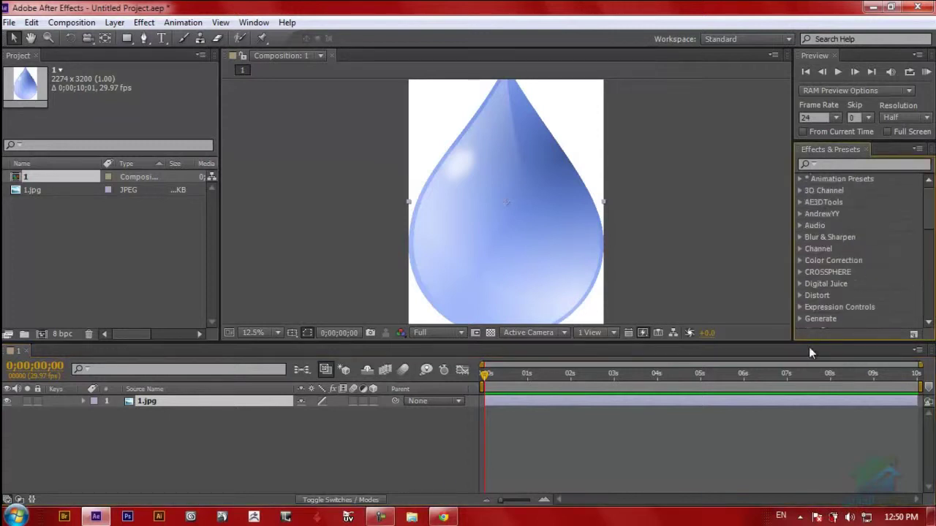
- Lower the border above the Timeline to give the Composition and Effects & Presets panels more height
drag(814, 343, 817, 370)
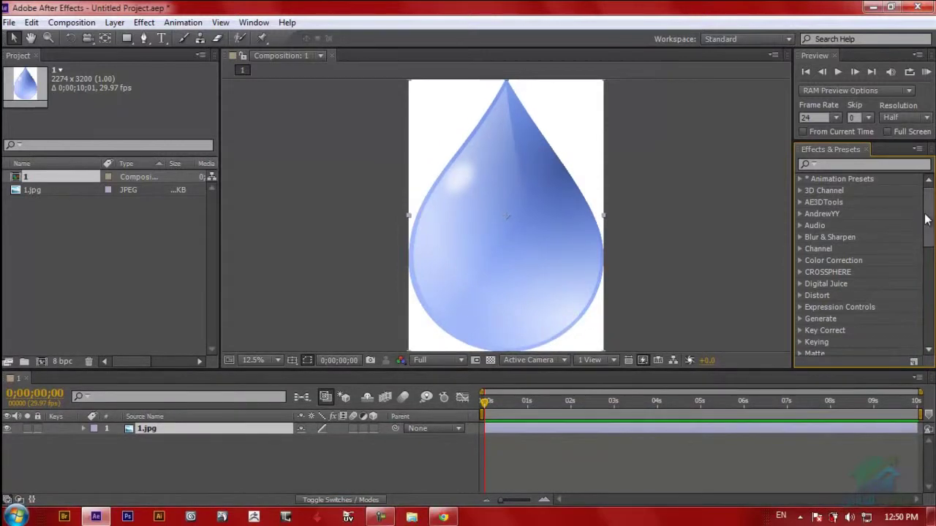
scroll(856, 263, down, 2)
scroll(855, 263, up, 2)
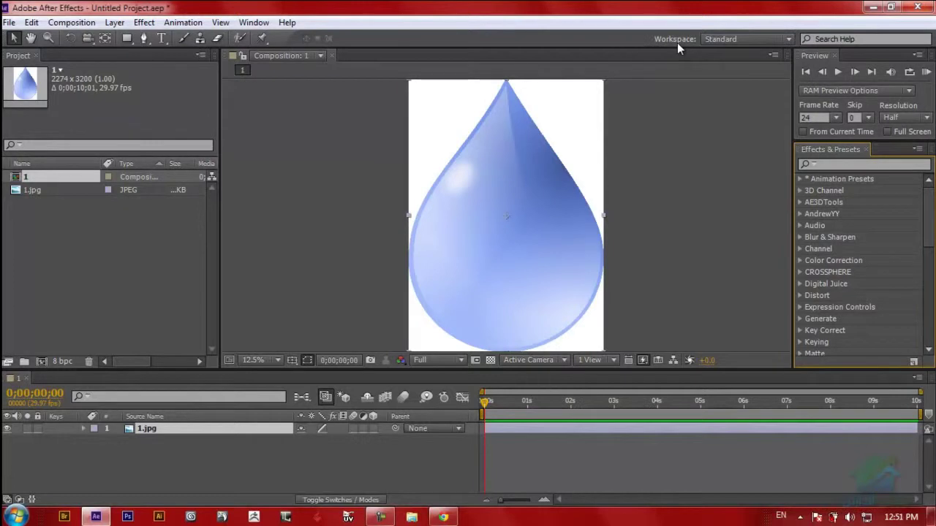
- Look through the list of available workspaces without changing the current one
click(788, 38)
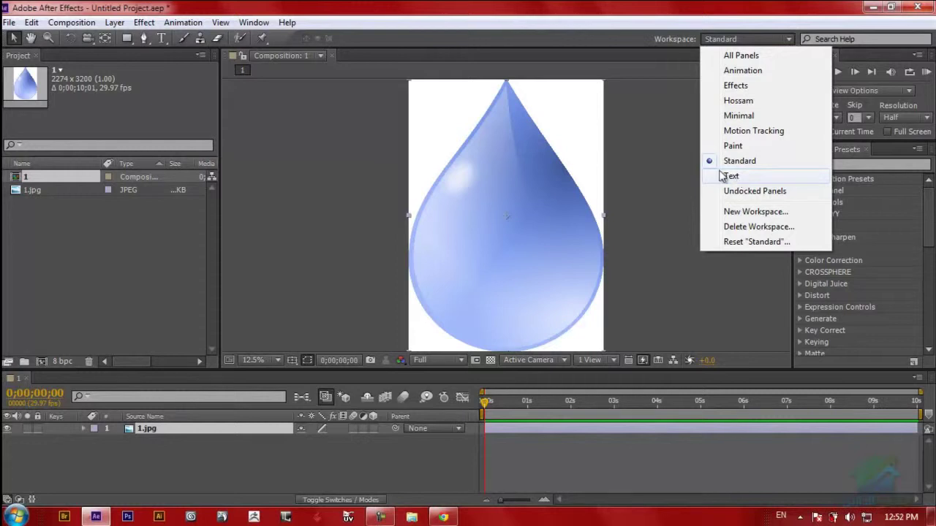
click(665, 129)
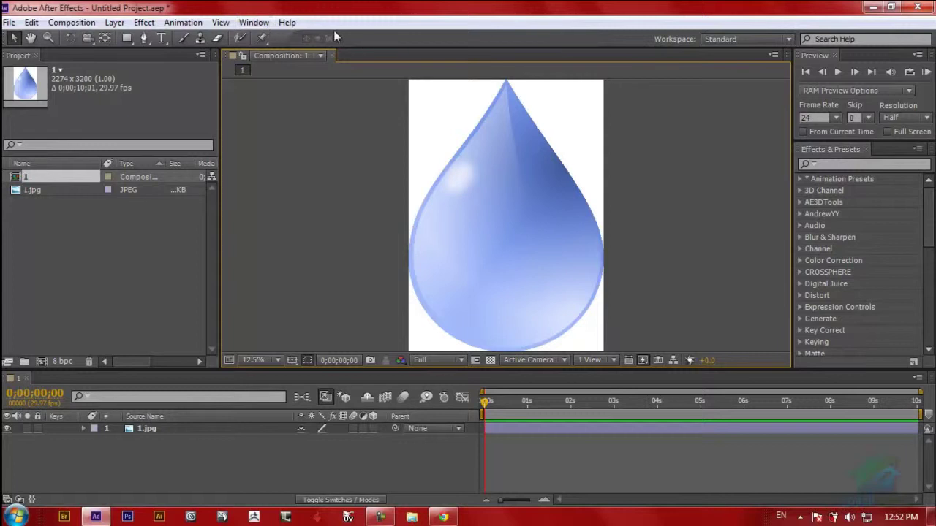
- Show the Character and Align panels, and switch between the Effects & Presets and Character tabs
click(254, 22)
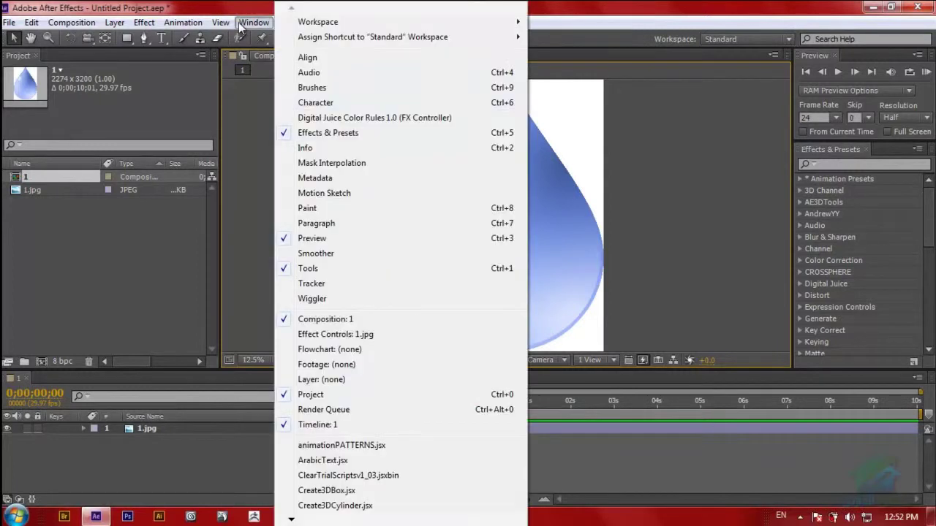
click(307, 101)
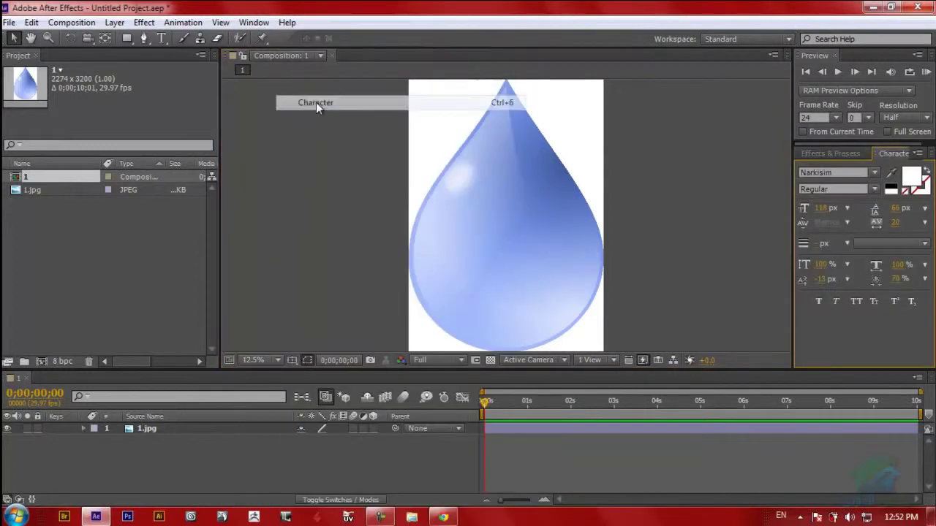
click(818, 155)
click(822, 155)
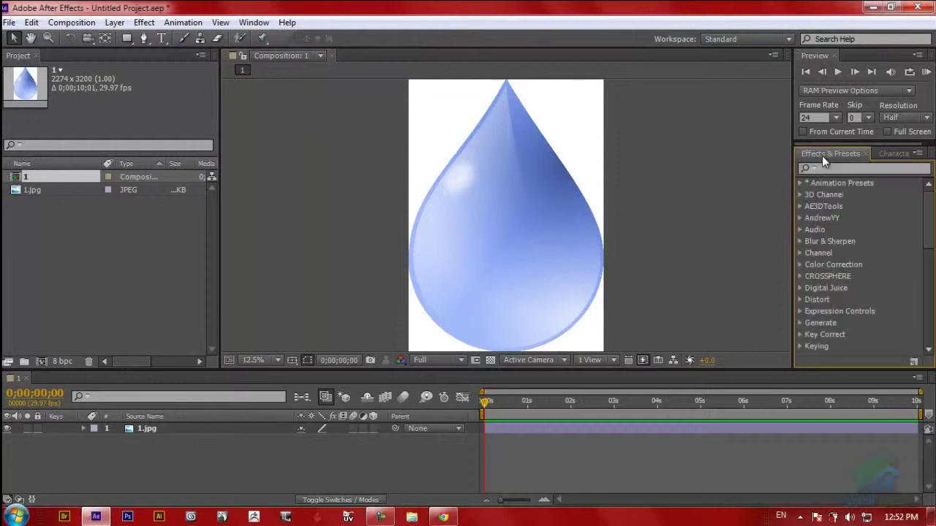
click(890, 155)
click(820, 153)
click(893, 153)
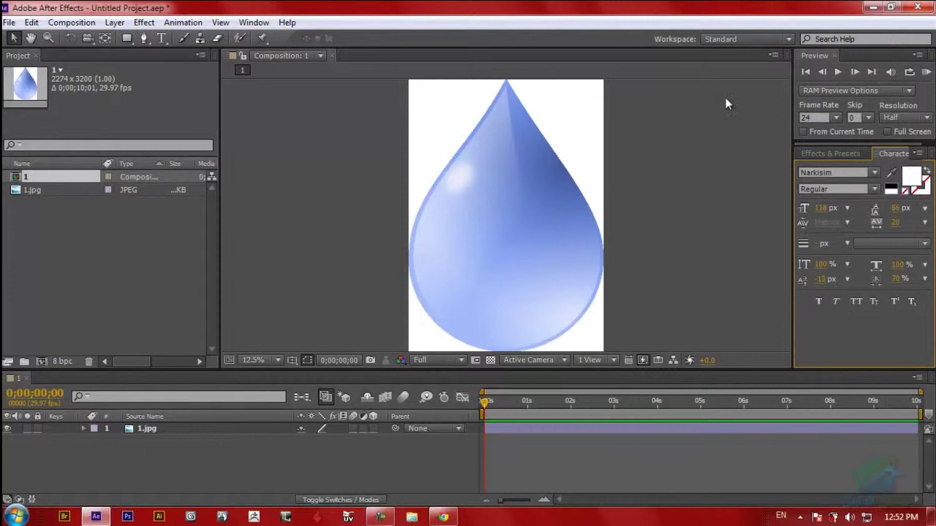
click(253, 23)
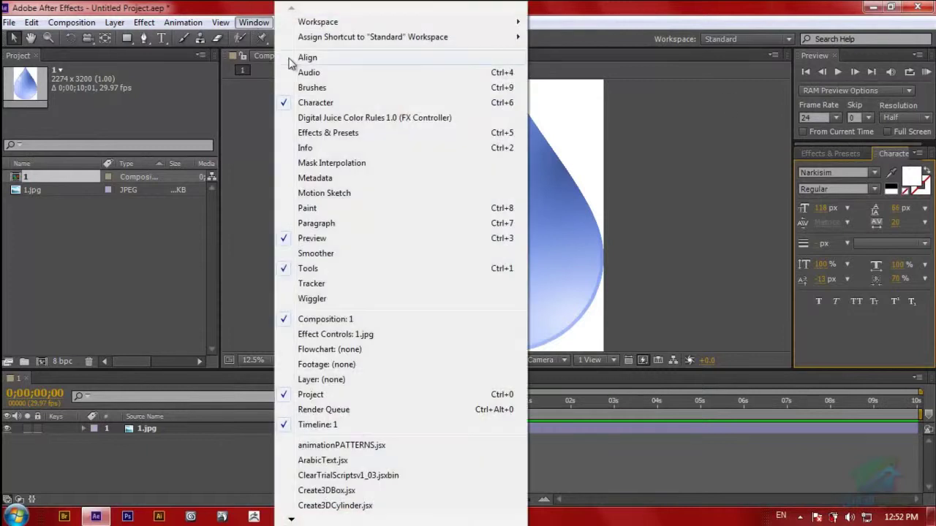
click(306, 58)
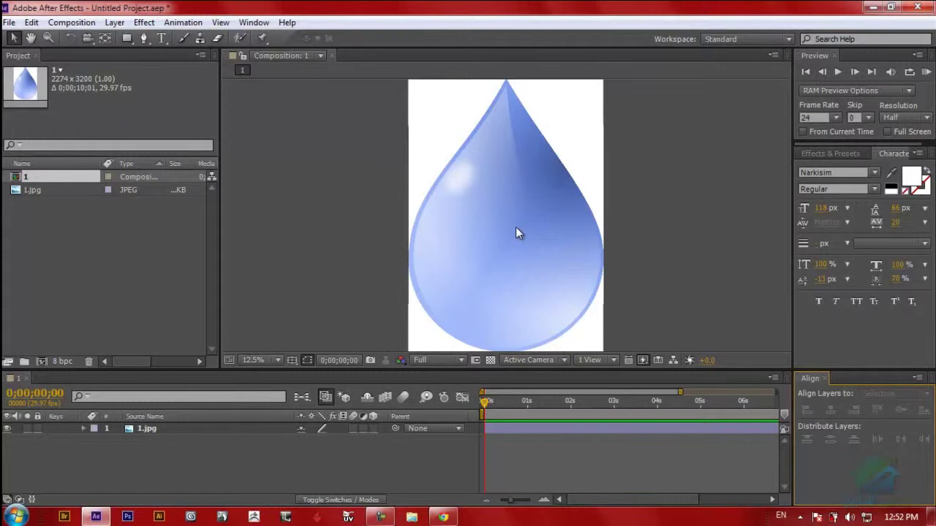
- Save the current panel layout as a new workspace named My Workspace
click(790, 39)
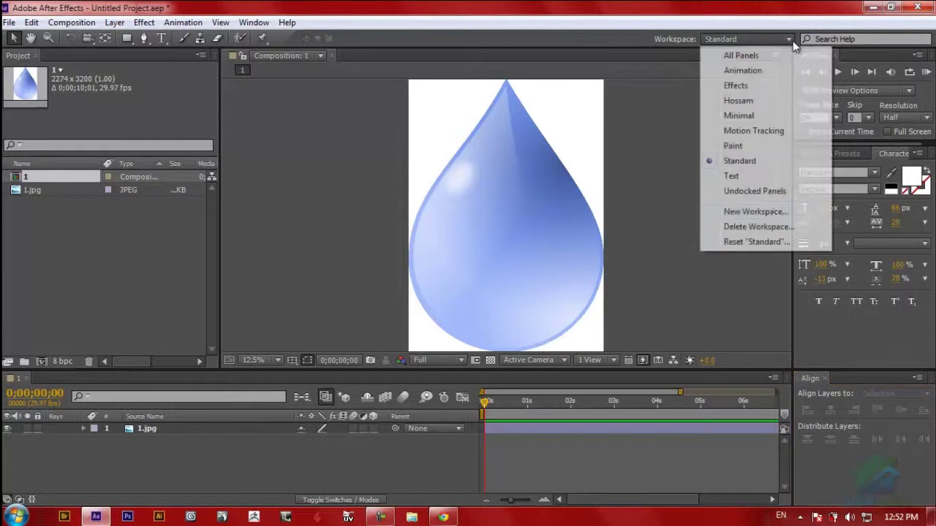
click(773, 211)
drag(430, 225, 461, 234)
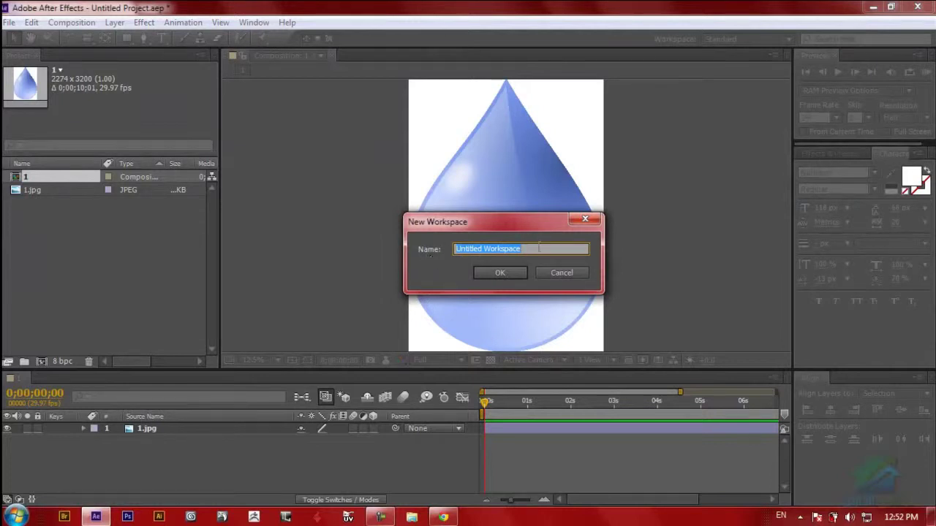
drag(539, 248, 429, 251)
key(BackSpace)
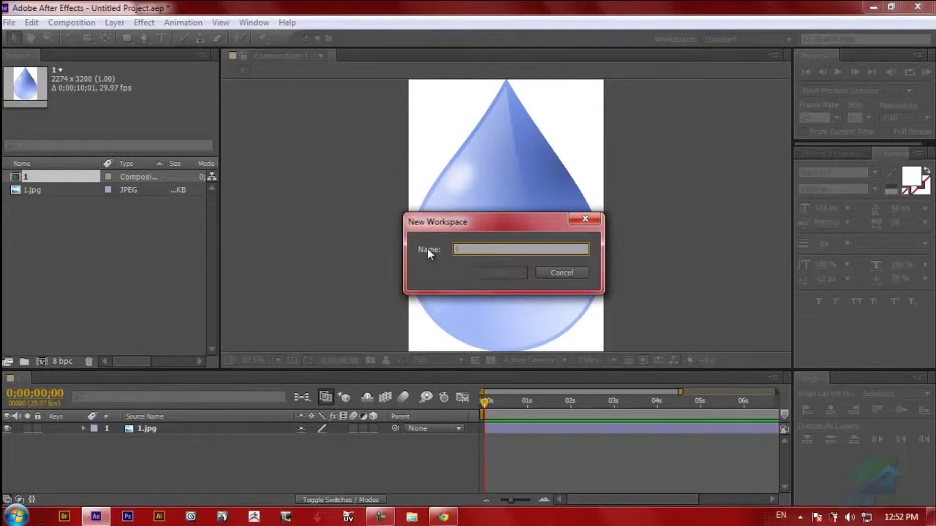
text(My )
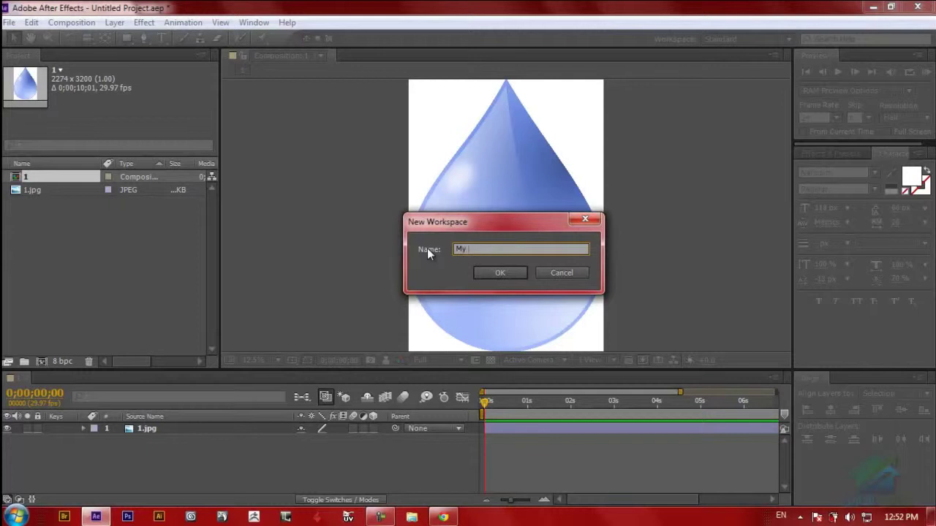
text(Workspace)
click(485, 273)
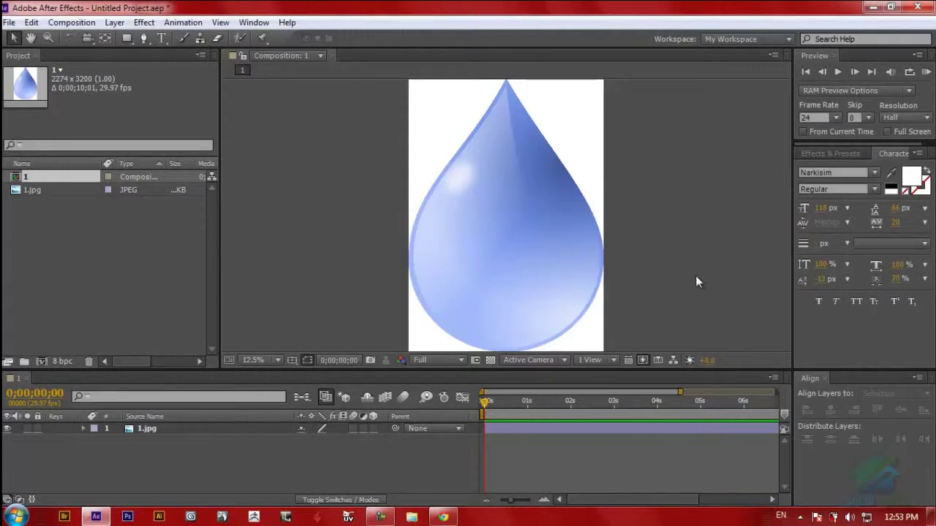
- Switch to the Standard workspace, reset it to its original layout, and check its Audio and Info tabs
click(735, 39)
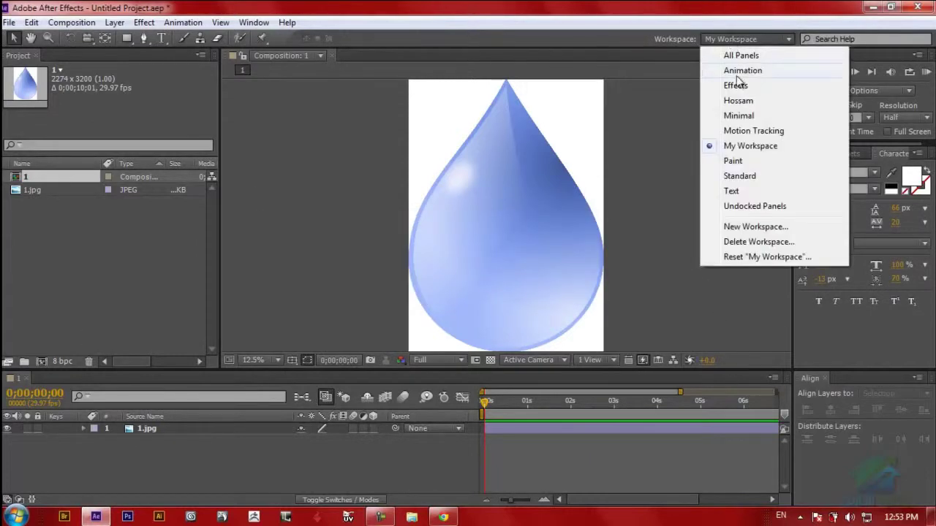
click(741, 176)
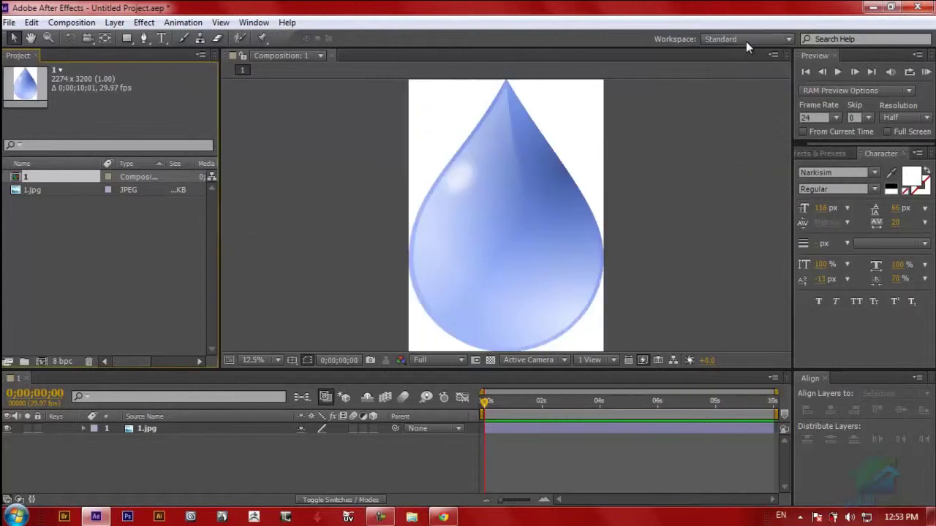
click(746, 40)
click(756, 257)
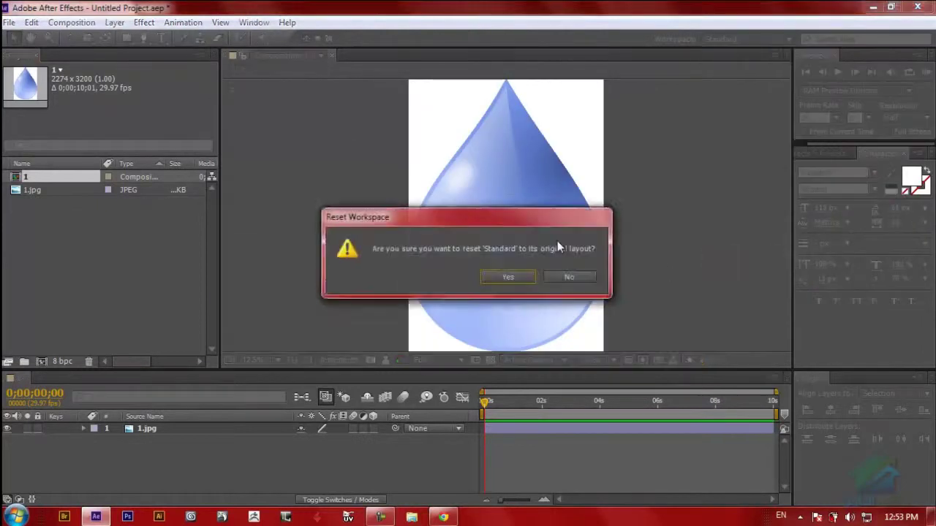
click(507, 278)
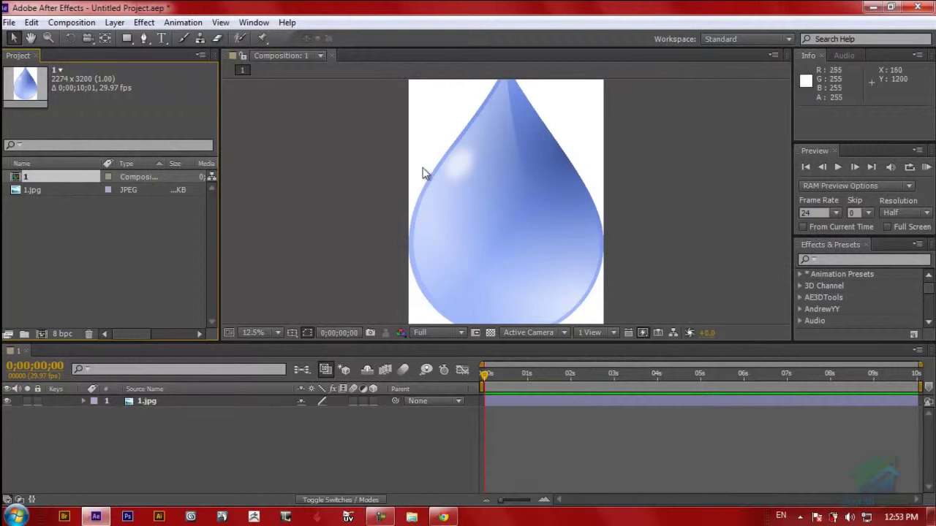
click(845, 56)
click(808, 57)
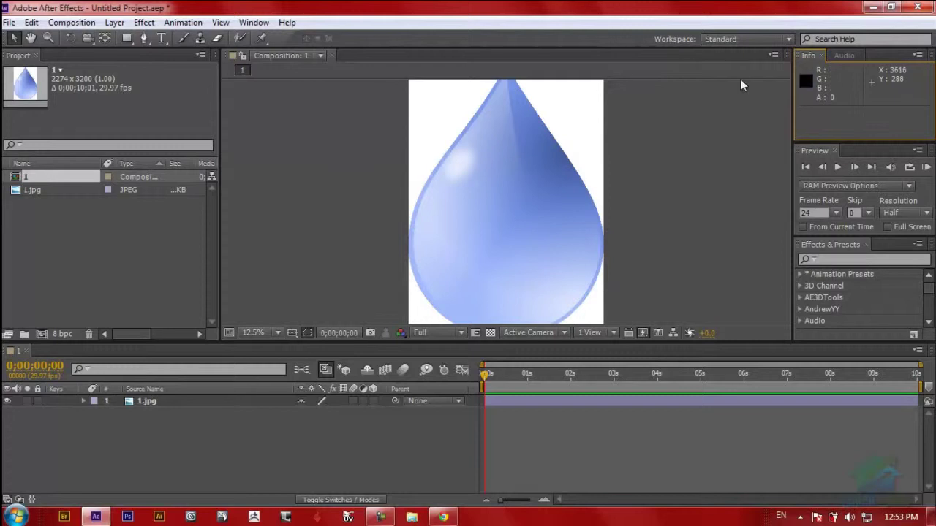
- Switch to the saved My Workspace layout and close its Preview panel
click(788, 39)
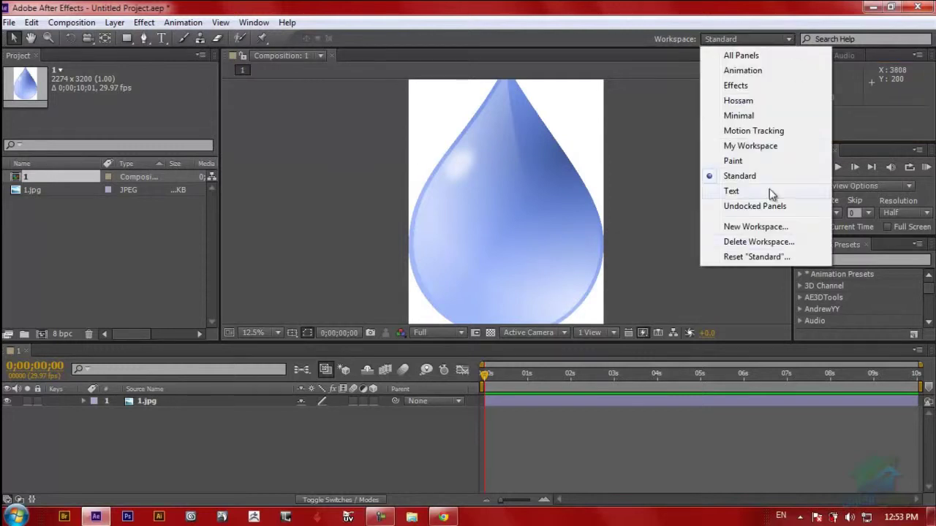
click(780, 150)
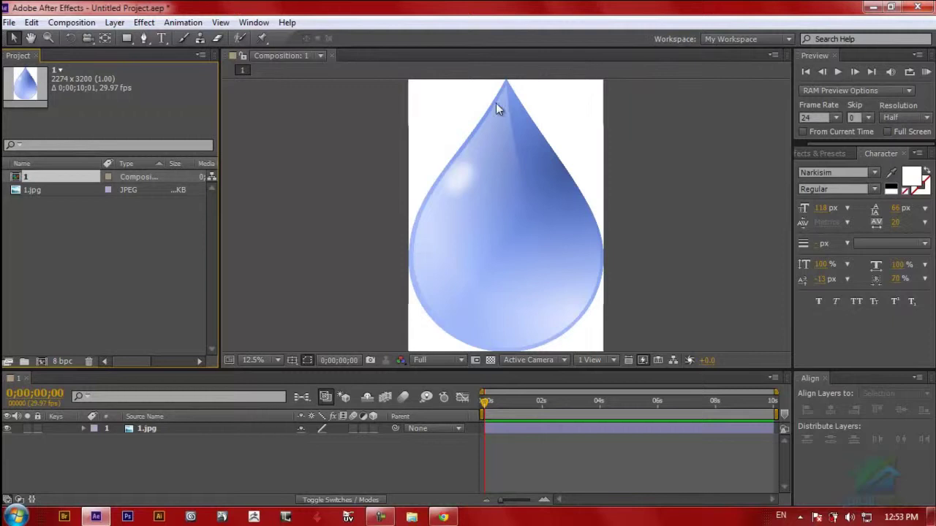
click(835, 56)
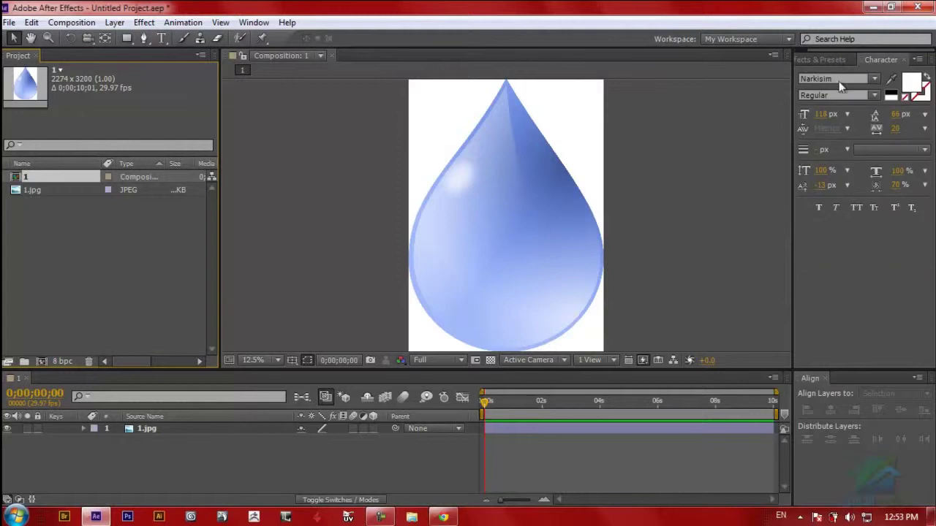
- Close the Character, Effects & Presets and Align panels in the My Workspace layout
click(904, 59)
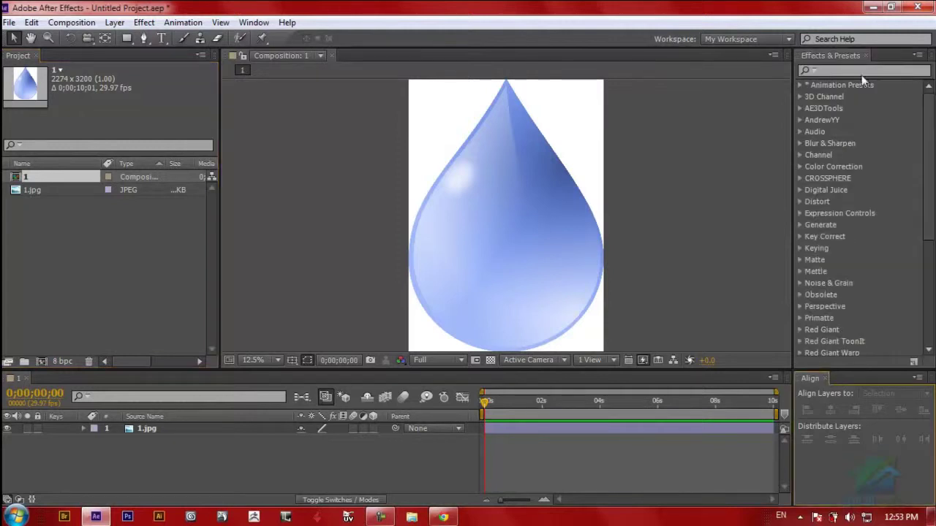
click(865, 56)
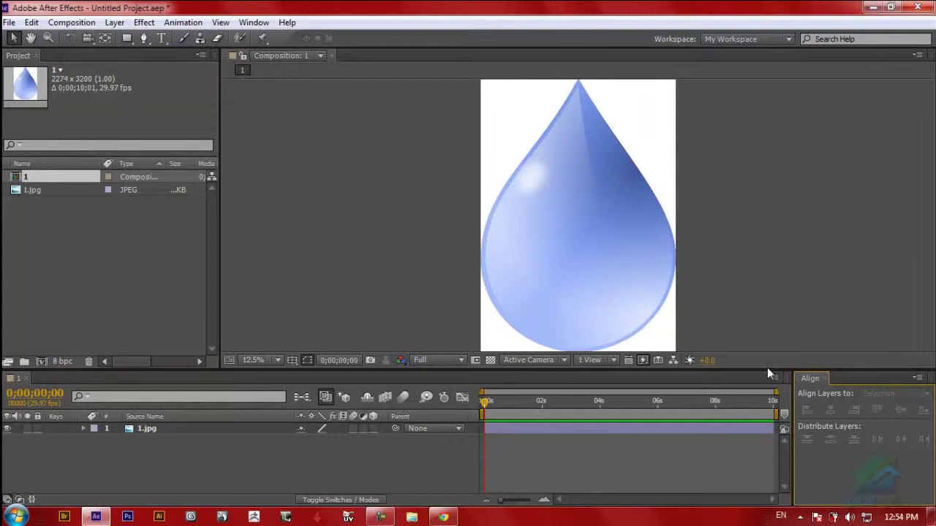
click(824, 378)
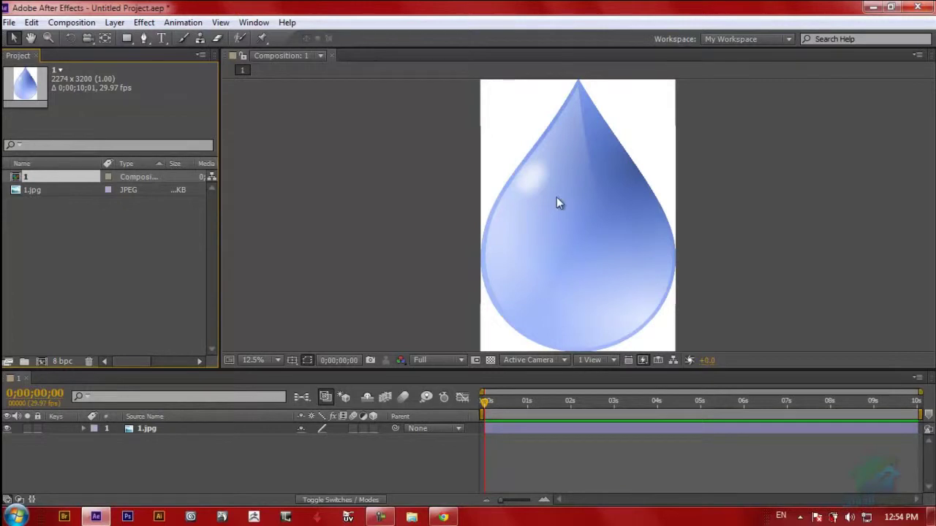
- Reset My Workspace to its original saved layout and confirm the reset
click(790, 39)
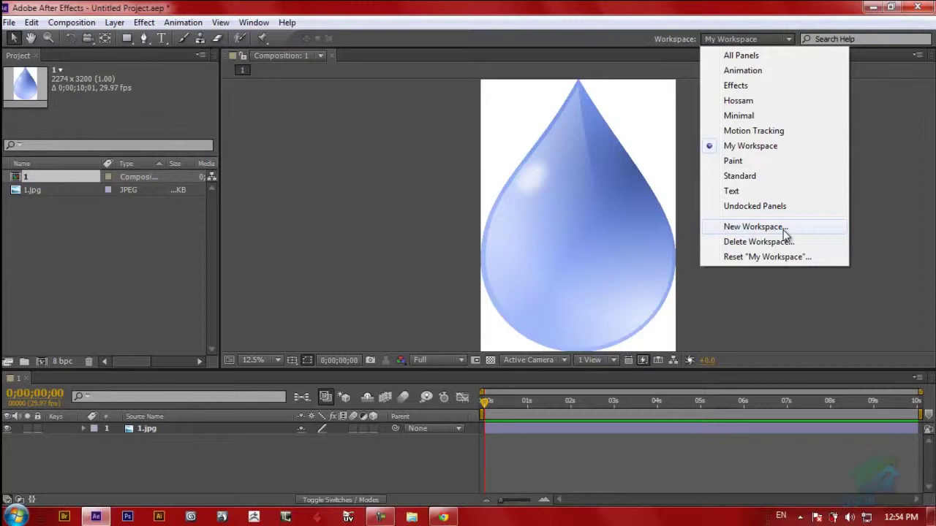
click(745, 257)
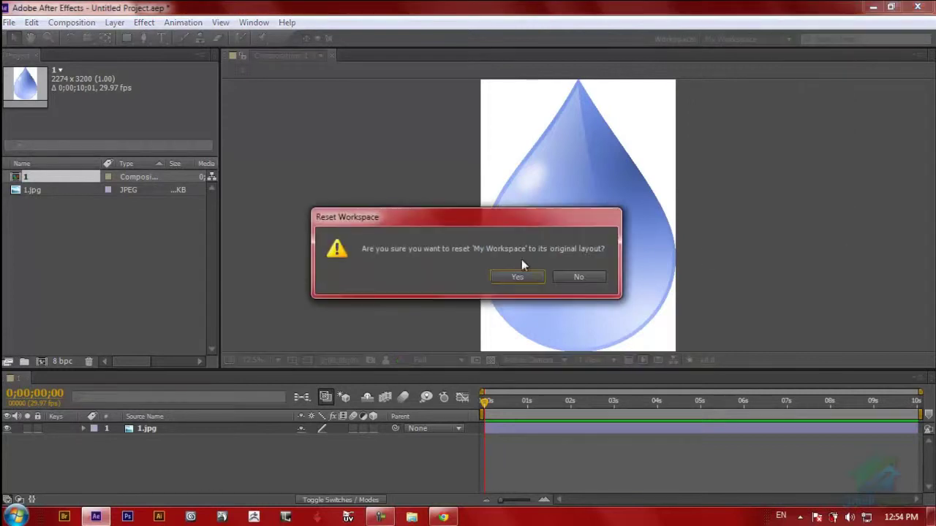
drag(374, 217, 383, 218)
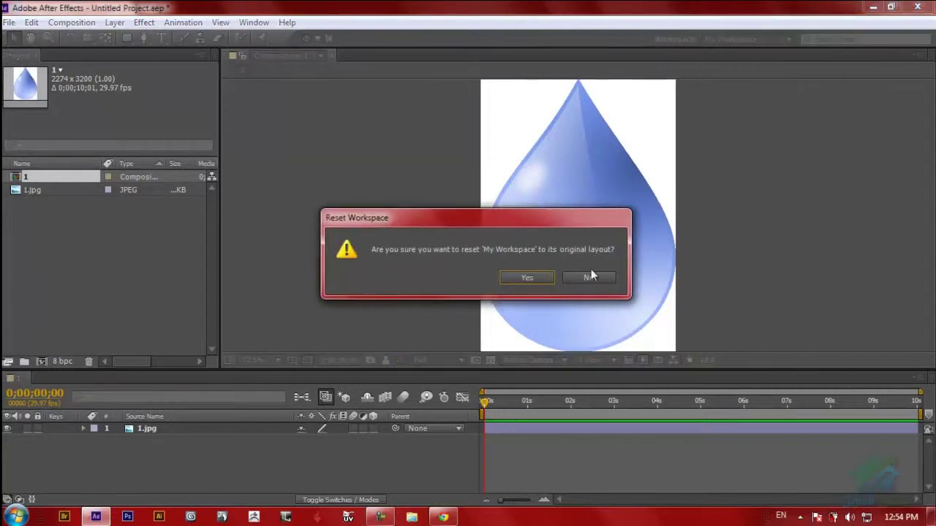
click(523, 278)
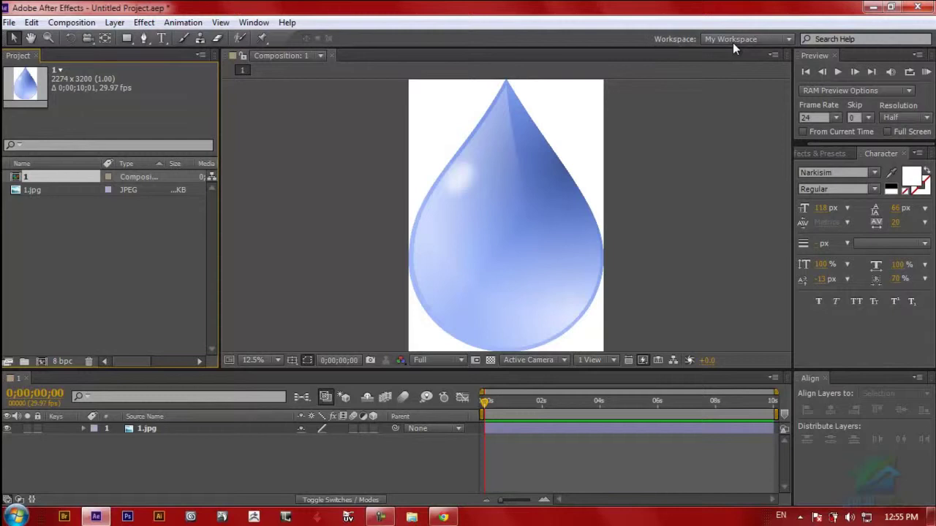
- Examine which workspaces are offered for deletion while My Workspace is active, and cancel without deleting any
click(788, 39)
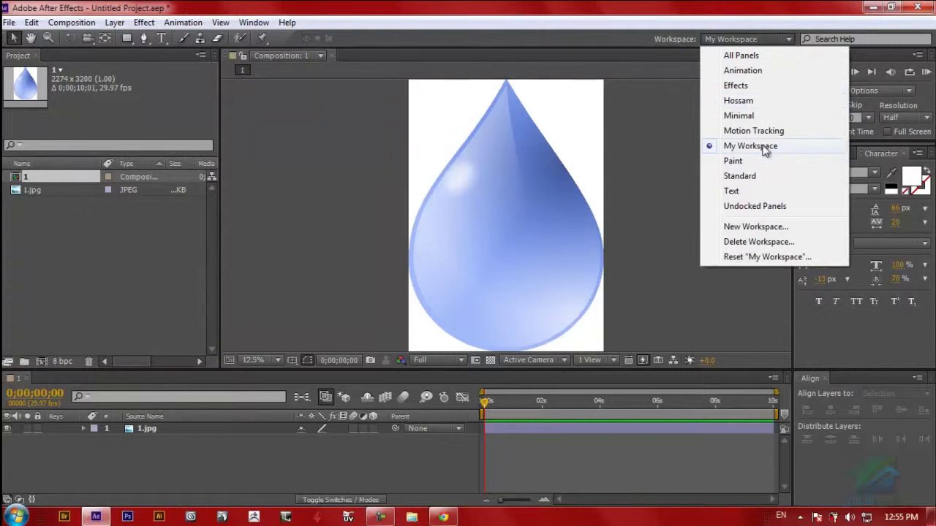
click(605, 39)
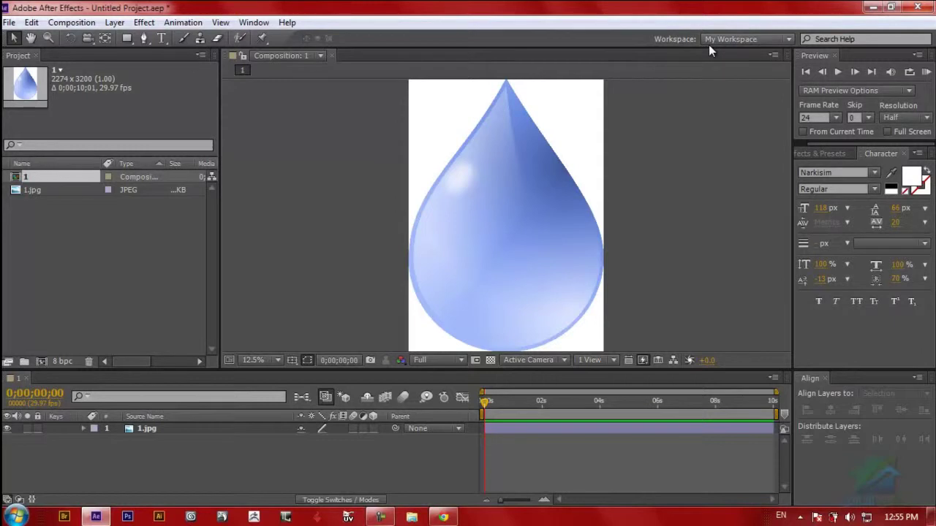
click(788, 39)
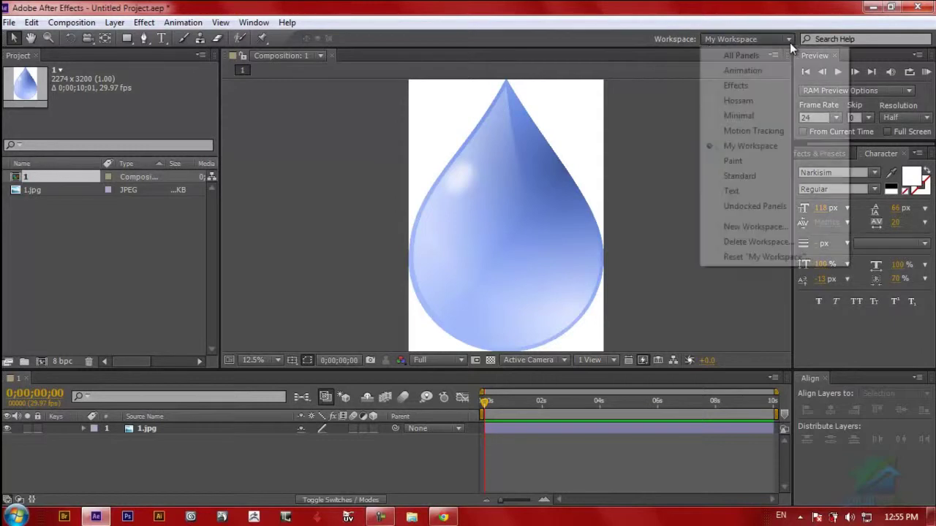
click(758, 242)
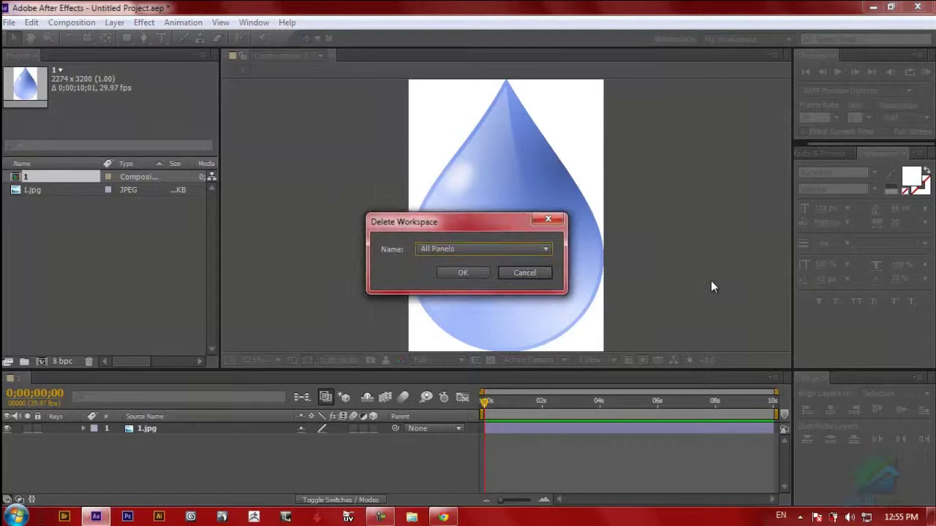
drag(451, 220, 484, 180)
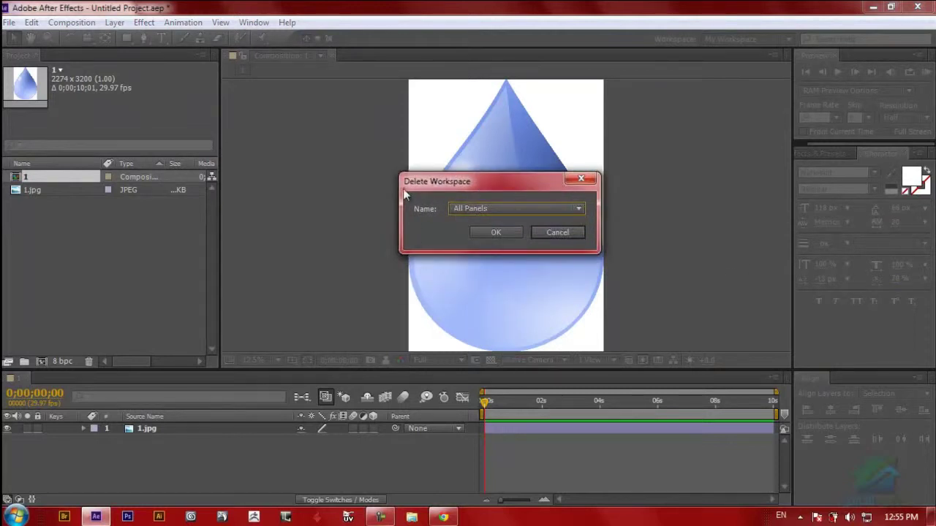
click(579, 210)
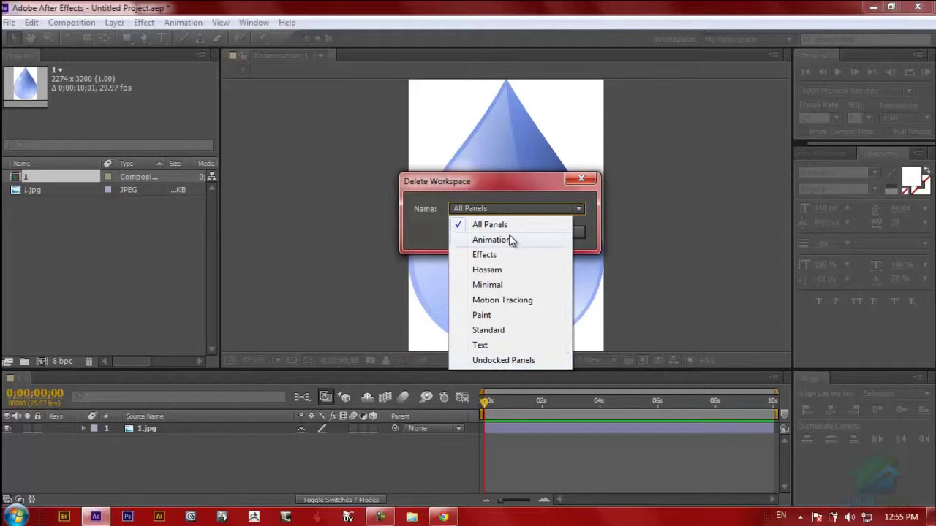
click(503, 186)
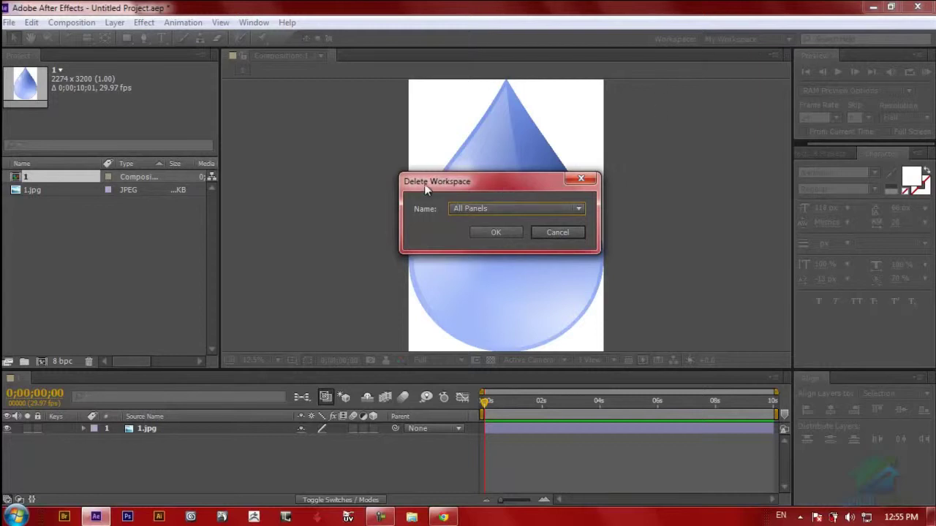
drag(424, 183, 424, 193)
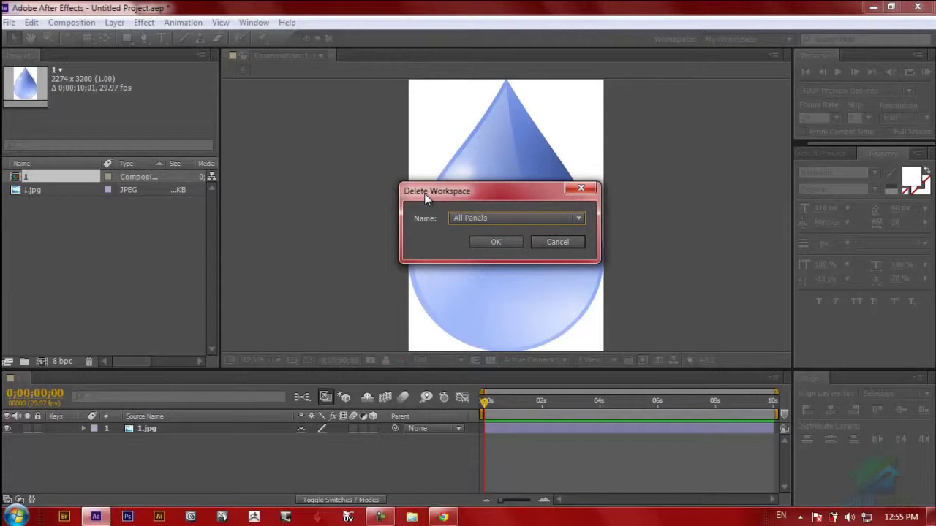
click(578, 244)
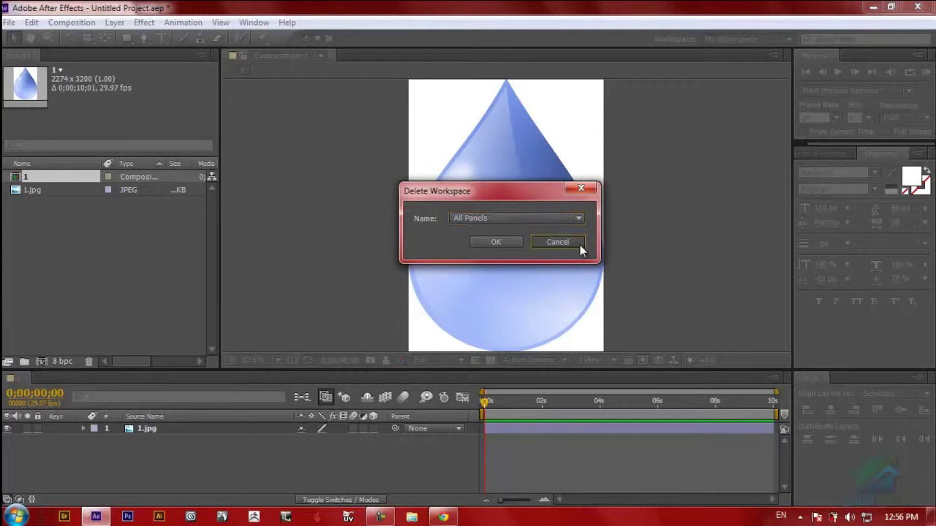
- Switch to the Standard workspace, delete the My Workspace layout, and check the remaining workspace list
click(793, 40)
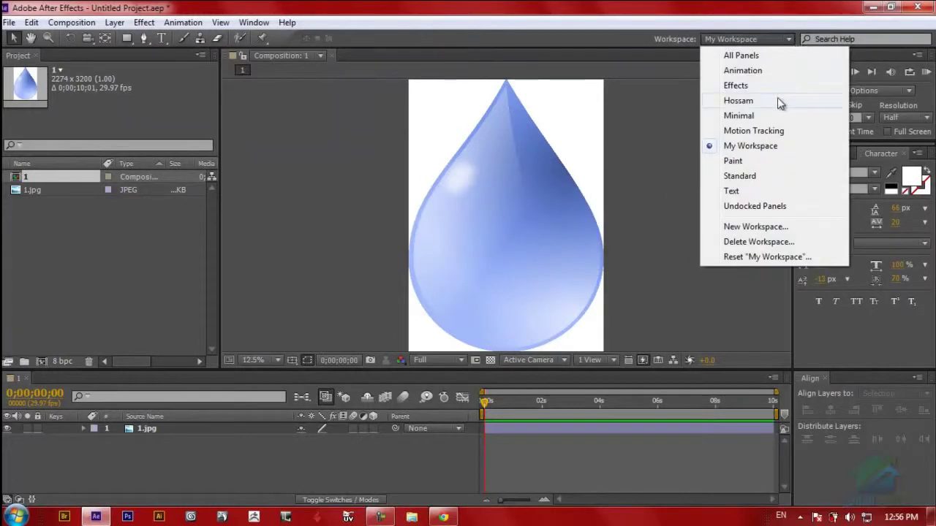
click(728, 175)
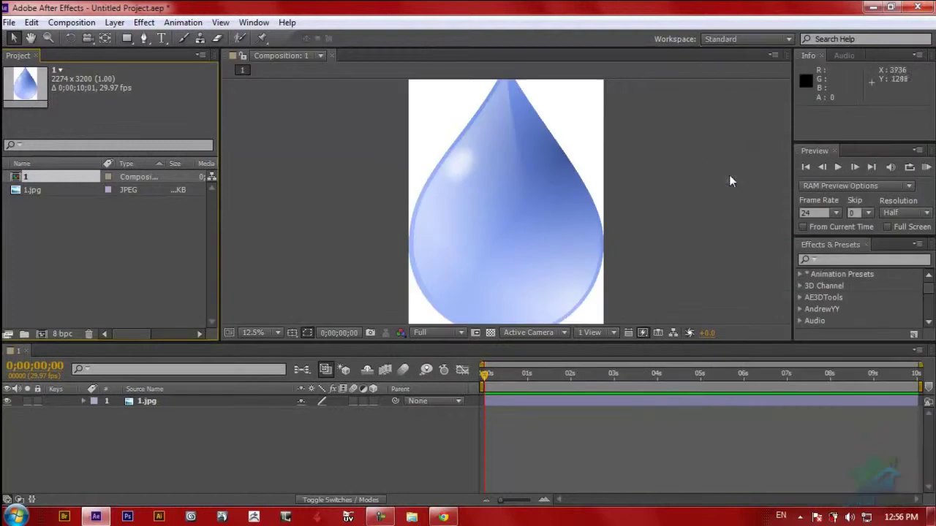
click(788, 40)
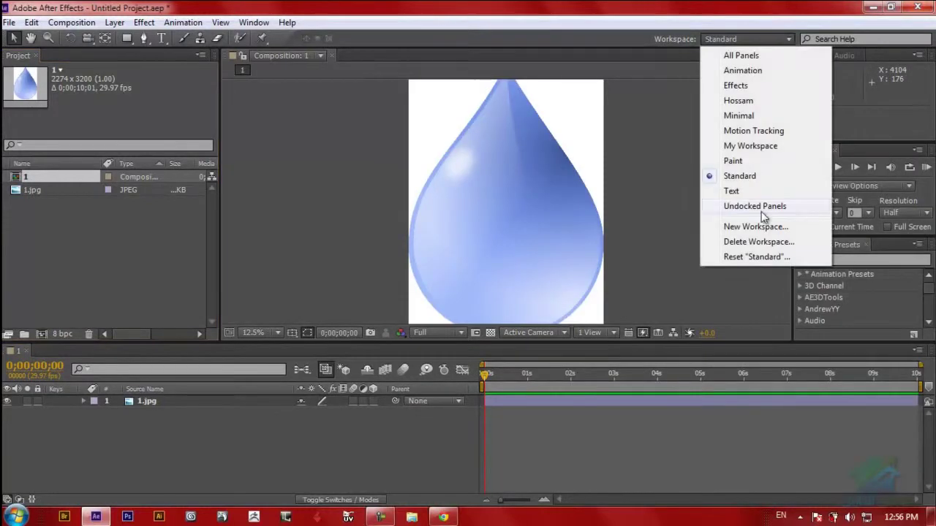
click(782, 37)
click(785, 39)
click(762, 241)
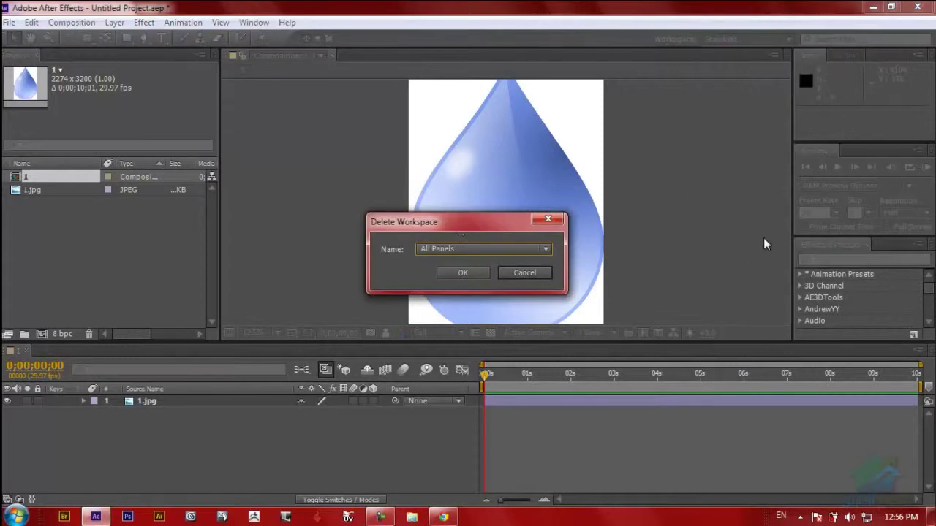
click(466, 231)
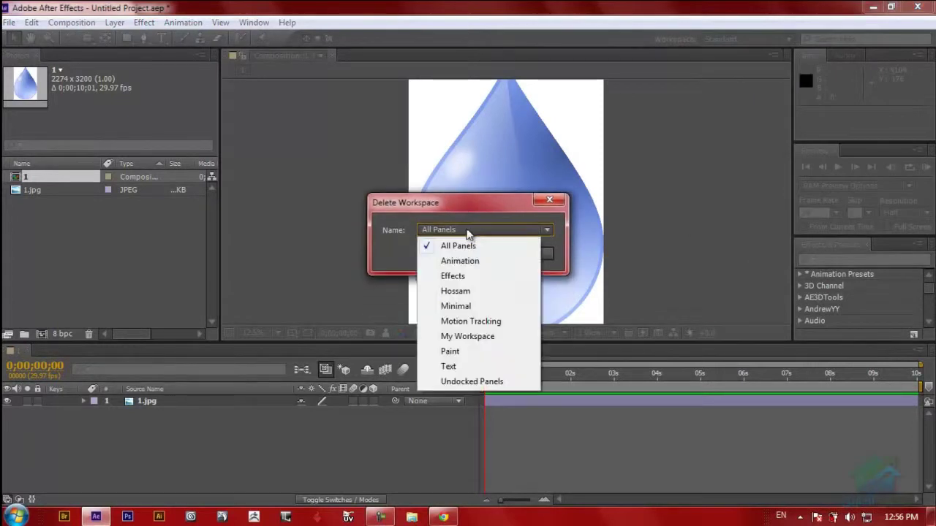
click(457, 338)
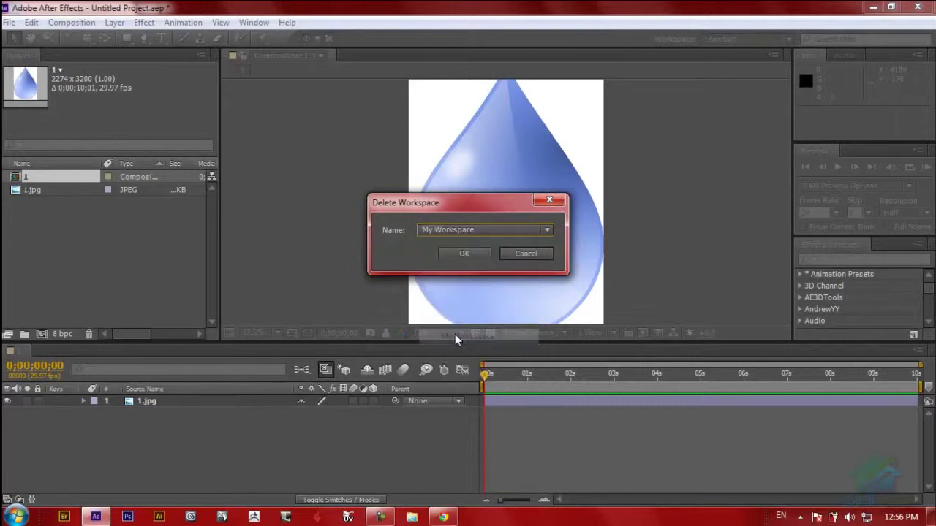
click(462, 254)
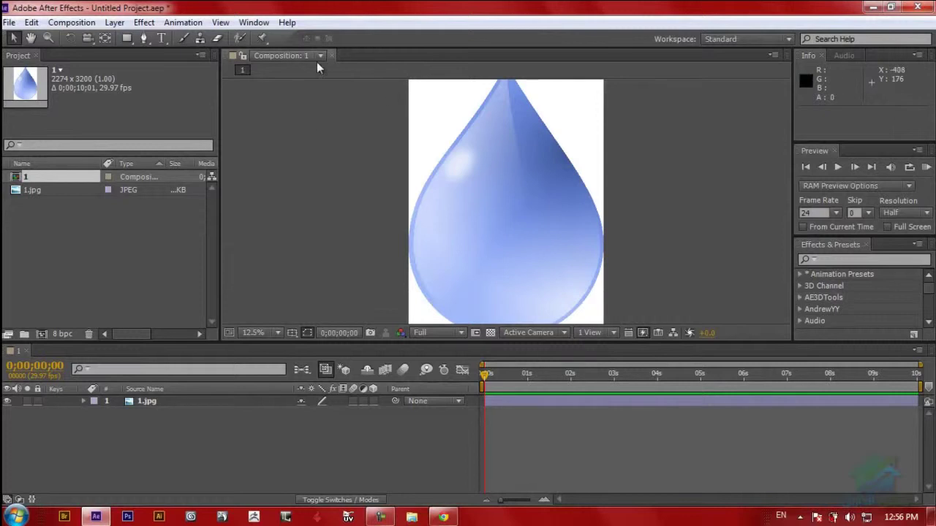
click(783, 39)
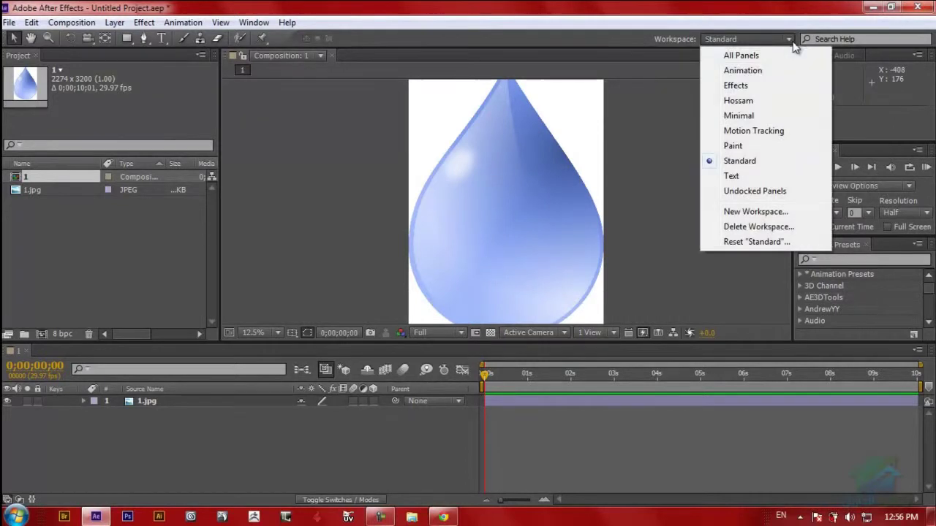
click(725, 24)
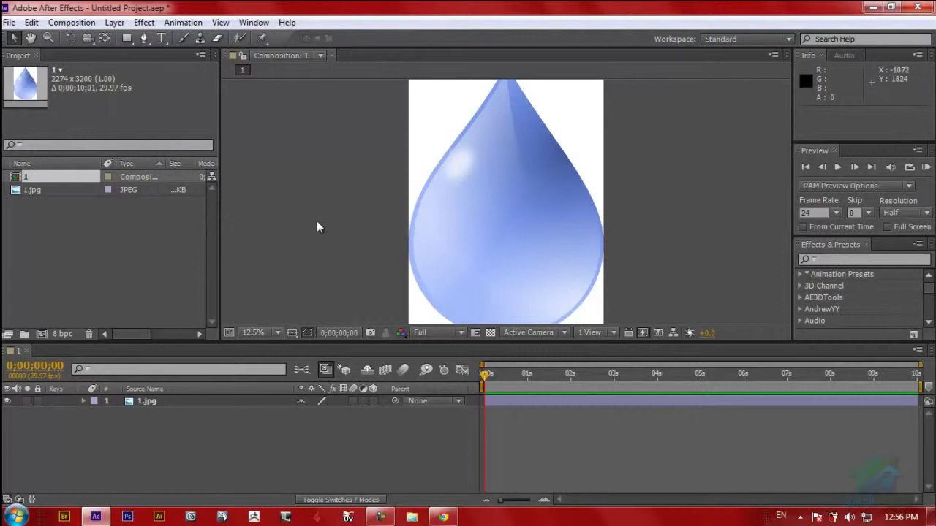
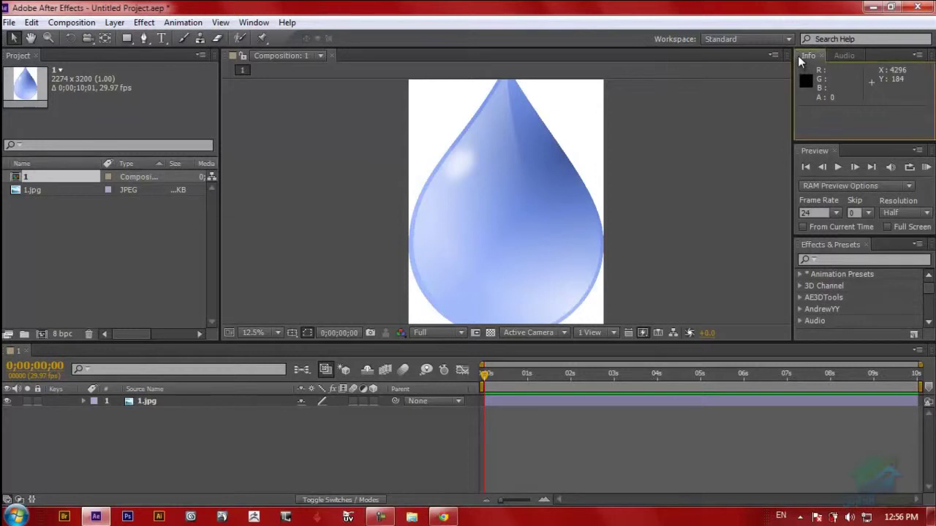
- Undock the Info panel into a floating window over the Project panel and dock it back into the Audio panel's group
drag(798, 56, 187, 207)
drag(249, 195, 239, 202)
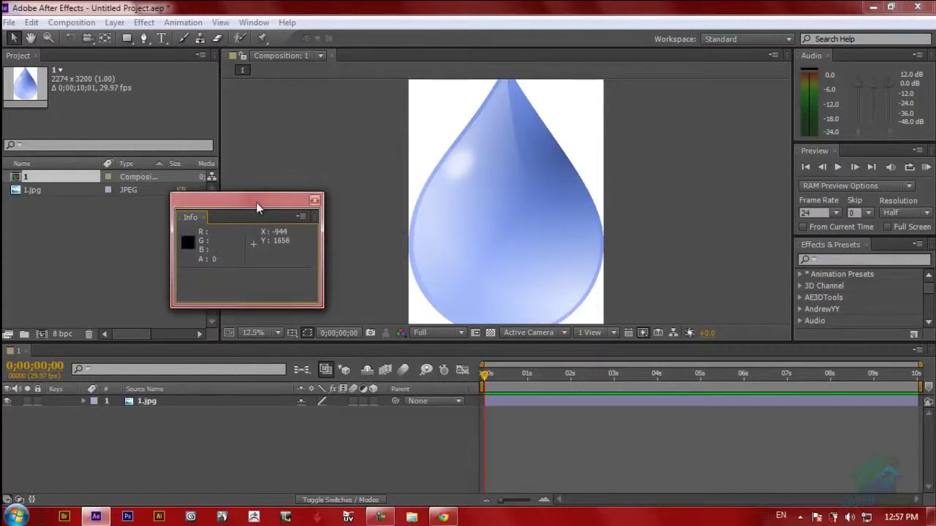
drag(256, 197, 93, 212)
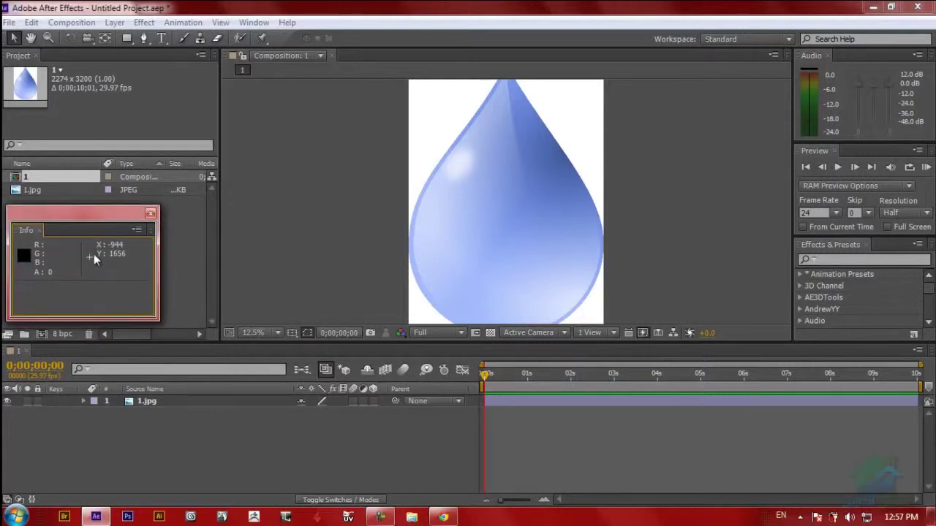
click(839, 63)
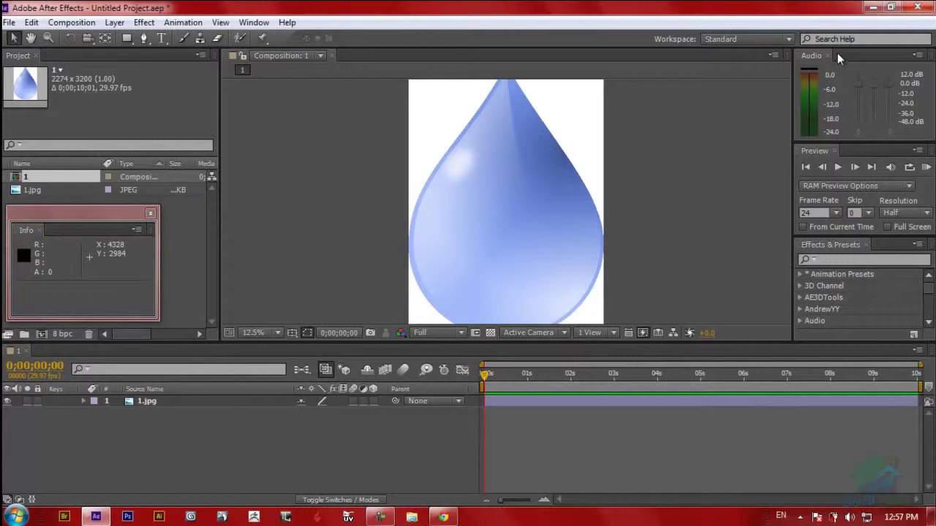
click(837, 249)
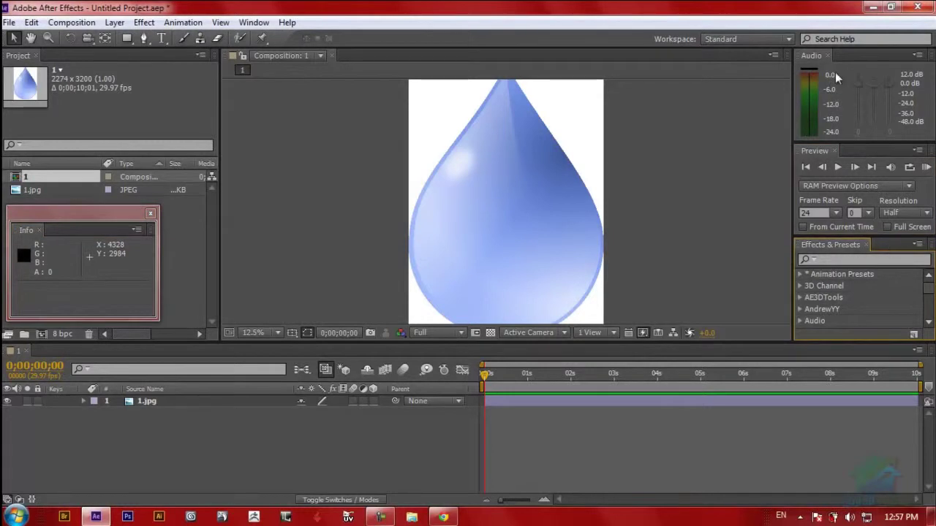
mouse_move(117, 213)
mouse_down()
mouse_move(135, 195)
mouse_move(133, 203)
mouse_up()
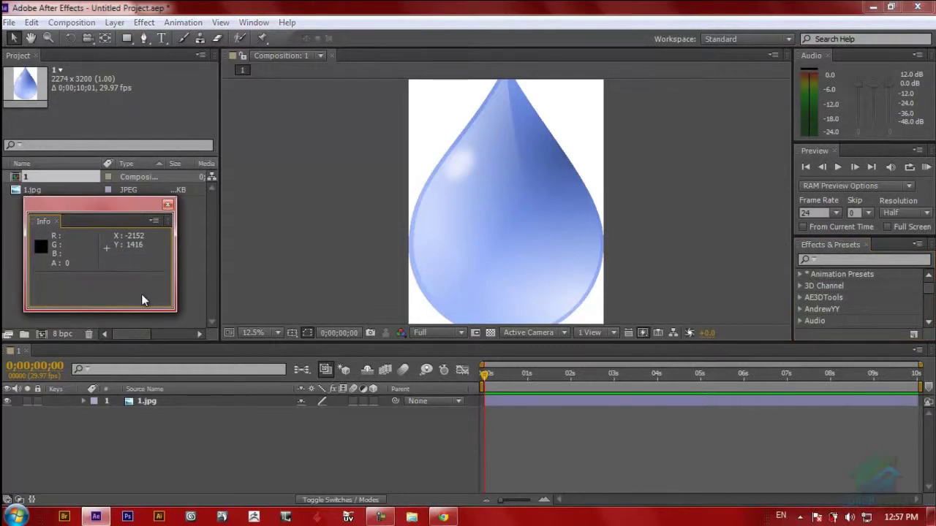
drag(126, 206, 119, 231)
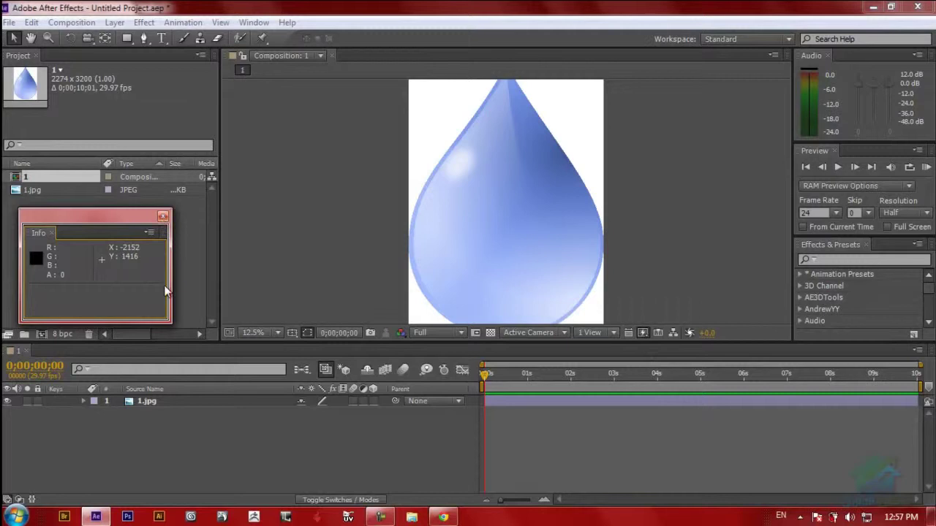
drag(119, 220, 121, 223)
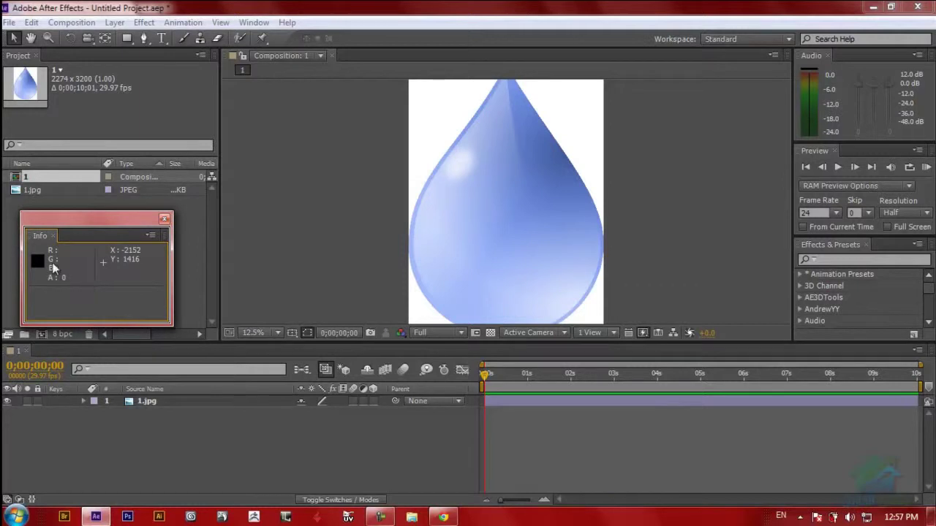
drag(30, 238, 859, 55)
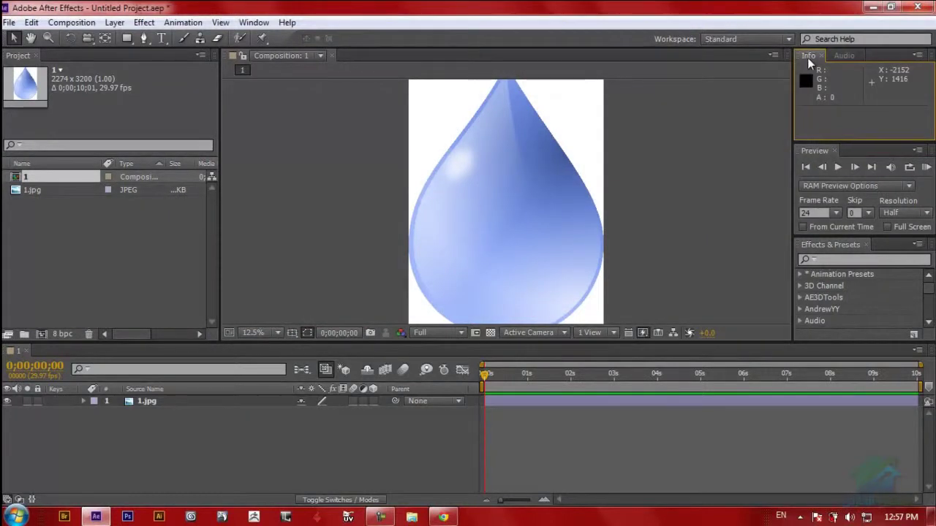
- Undock the Info panel again as a floating window beside the water drop in the Composition panel
drag(796, 55, 623, 113)
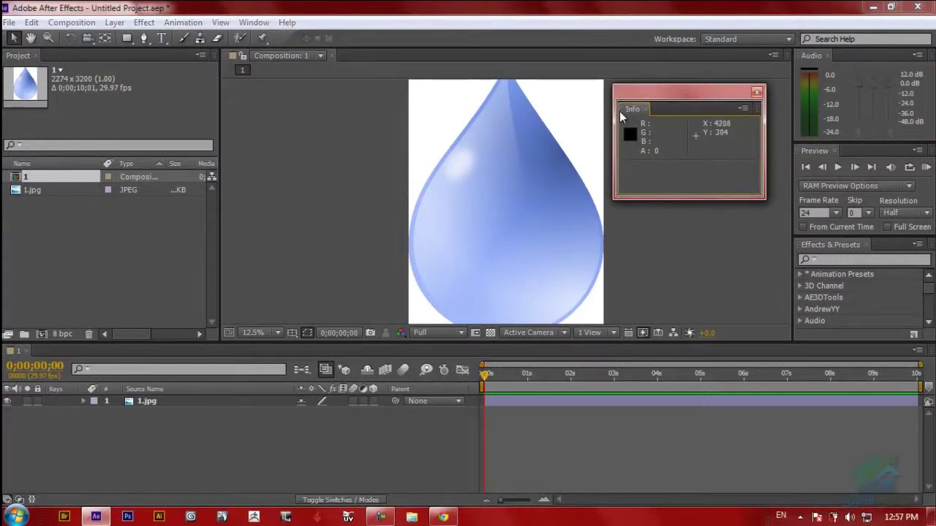
- Dock the floating Info panel back into the Audio panel's group
drag(645, 98, 848, 57)
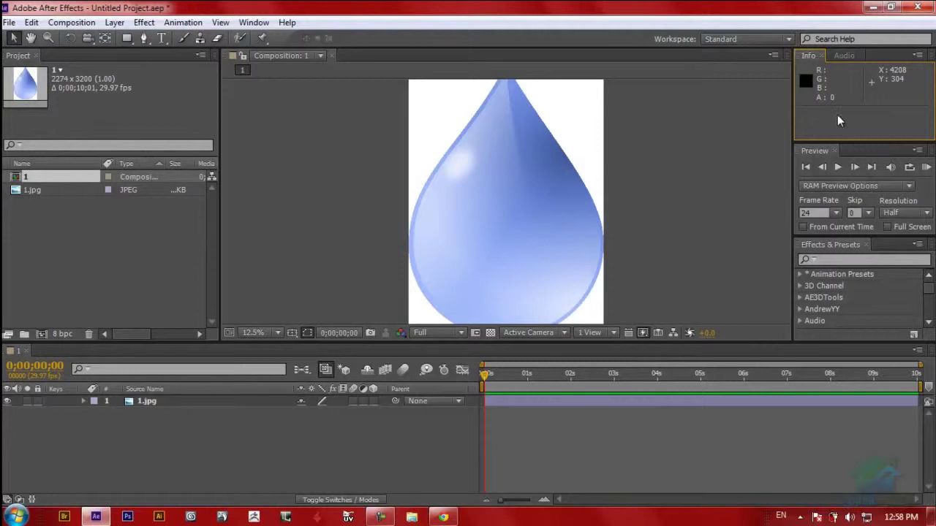
click(918, 56)
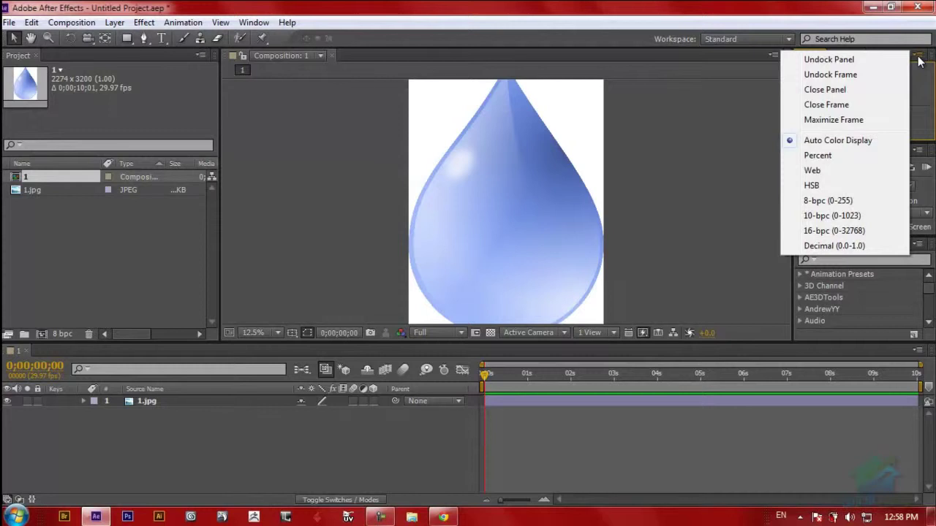
click(918, 57)
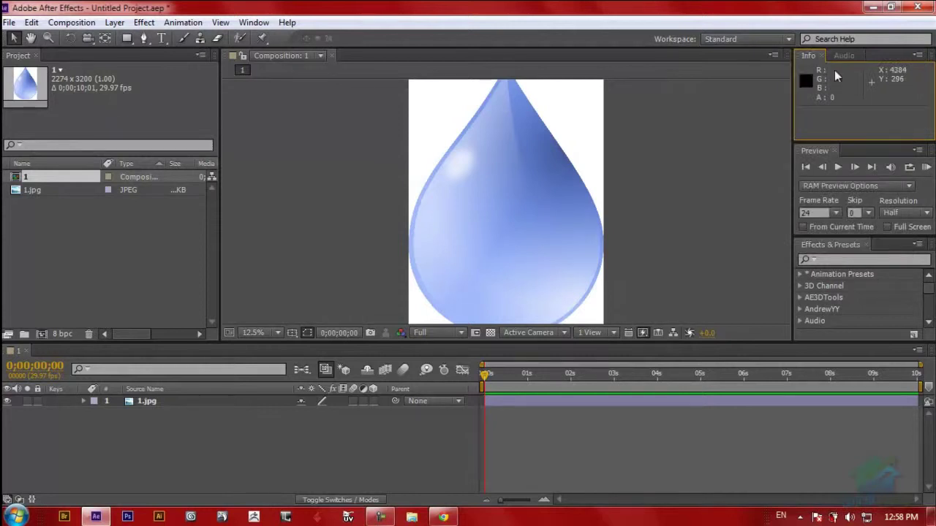
- Undock the Info panel over the Composition panel's empty area and dock it back into the Audio panel's group
click(918, 57)
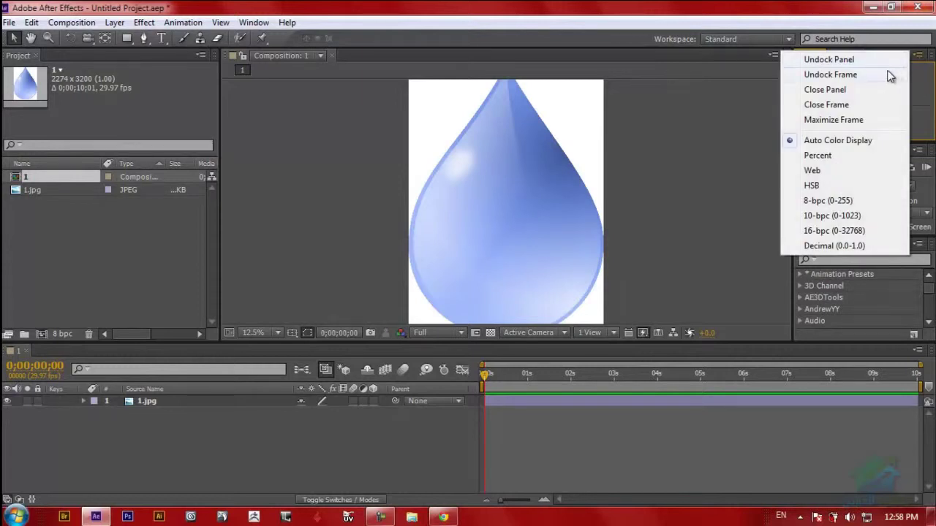
click(836, 65)
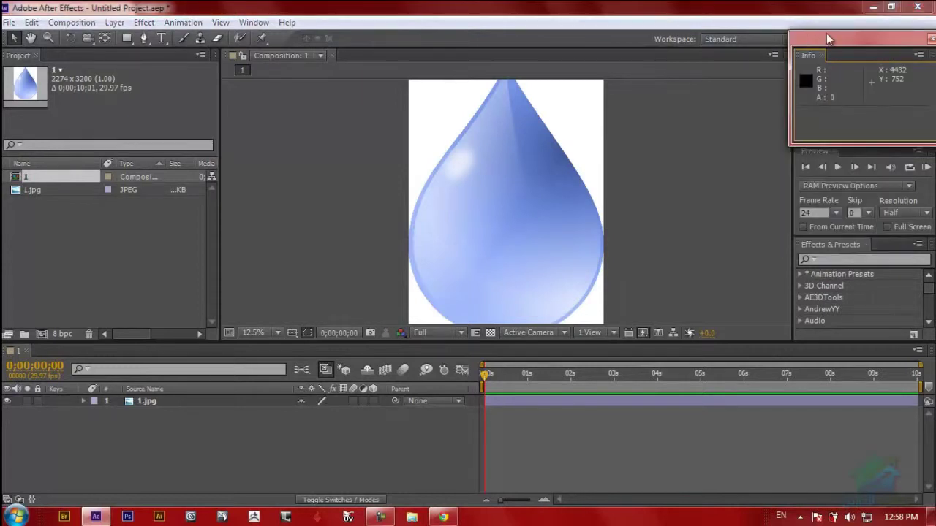
drag(831, 35, 678, 120)
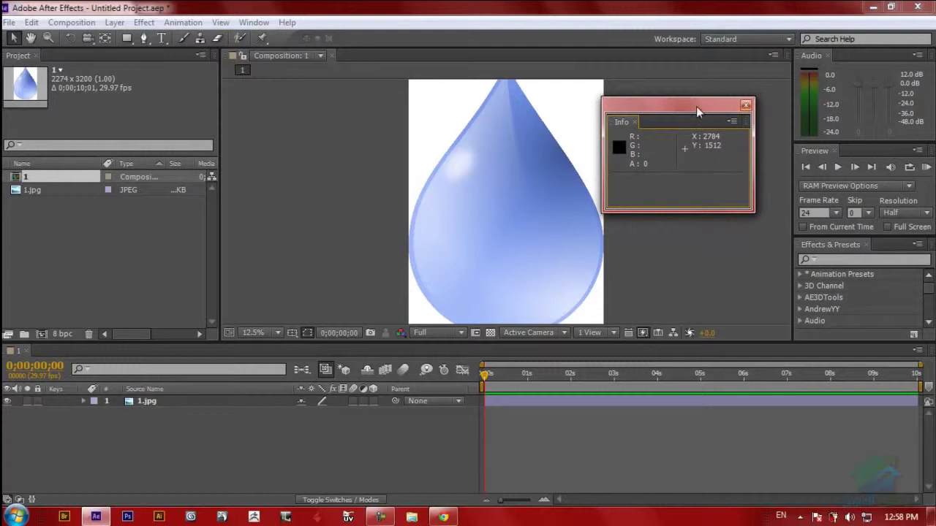
drag(613, 123, 859, 56)
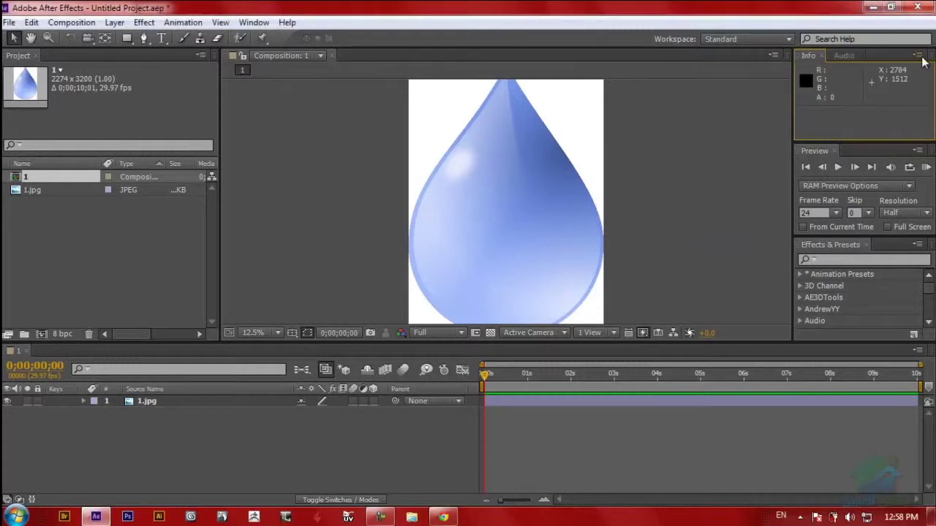
- Compare the panel commands offered for the Info panel with those offered for the Audio panel
click(919, 57)
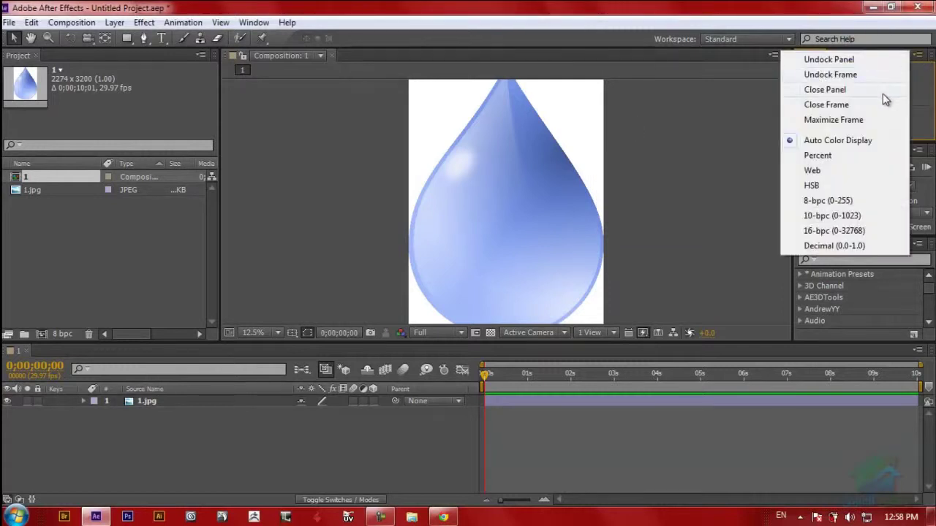
click(889, 51)
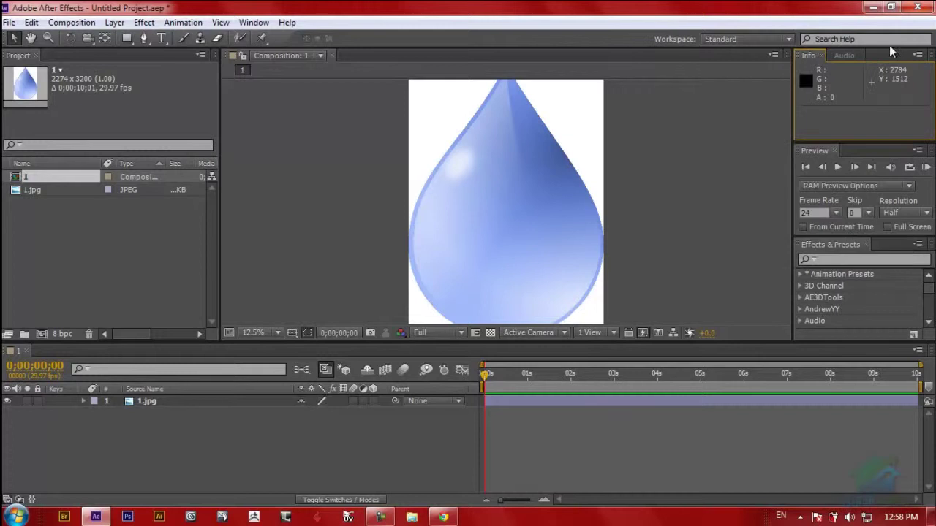
click(842, 54)
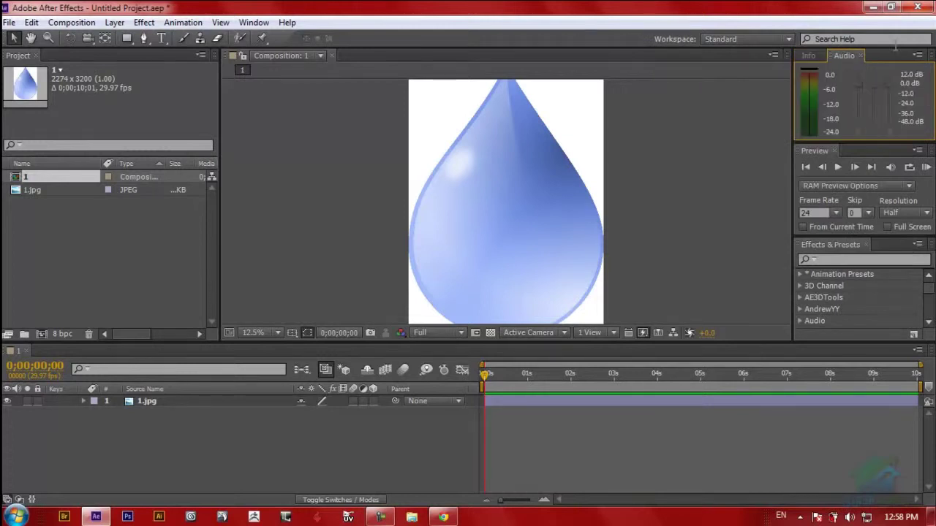
click(917, 55)
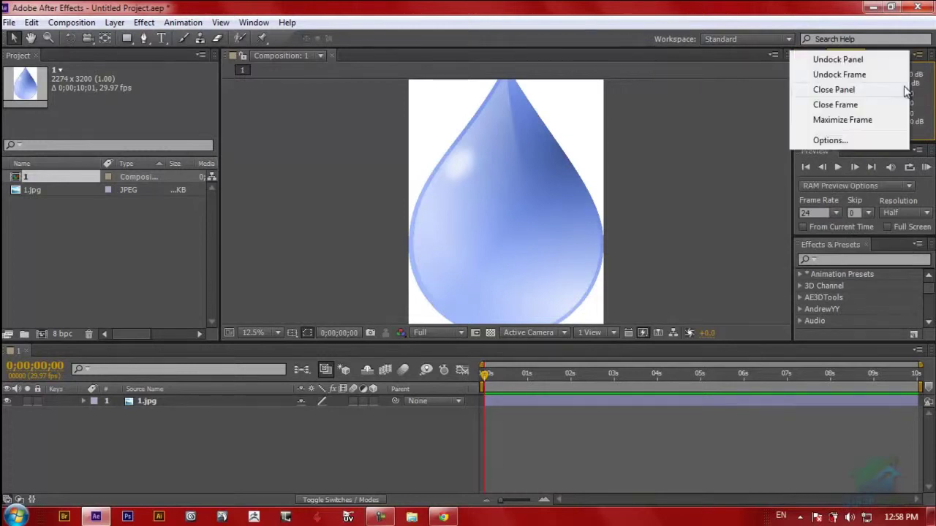
click(916, 54)
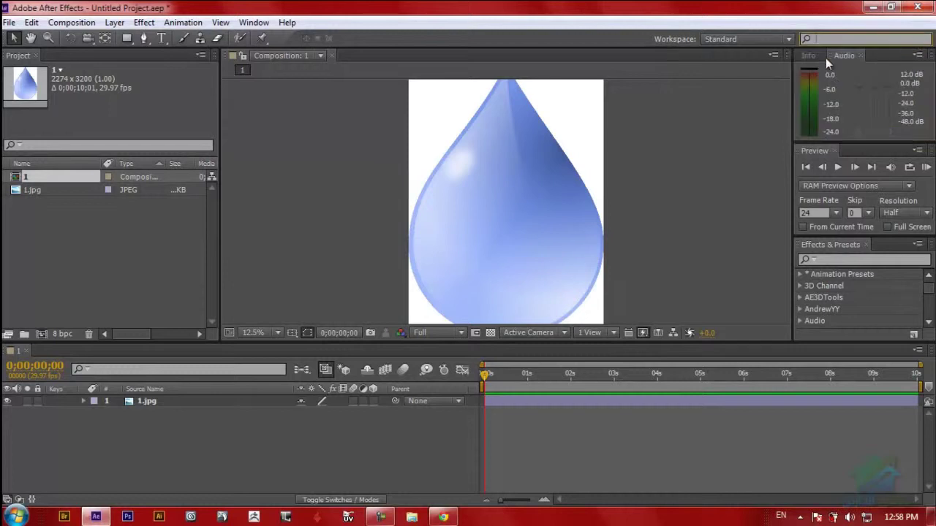
click(808, 56)
- Undock the whole frame holding the Info and Audio panels and float it beside the water drop's lower left side
click(918, 55)
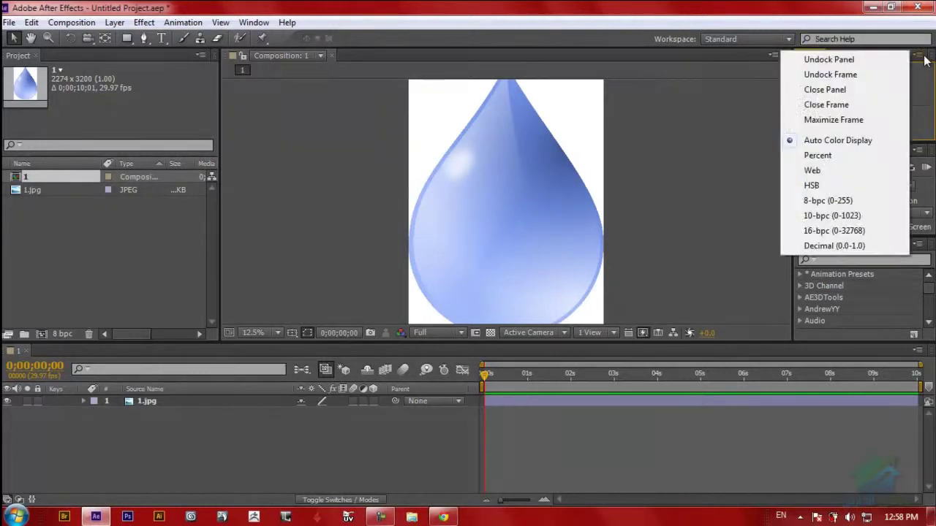
click(865, 77)
drag(867, 47, 314, 217)
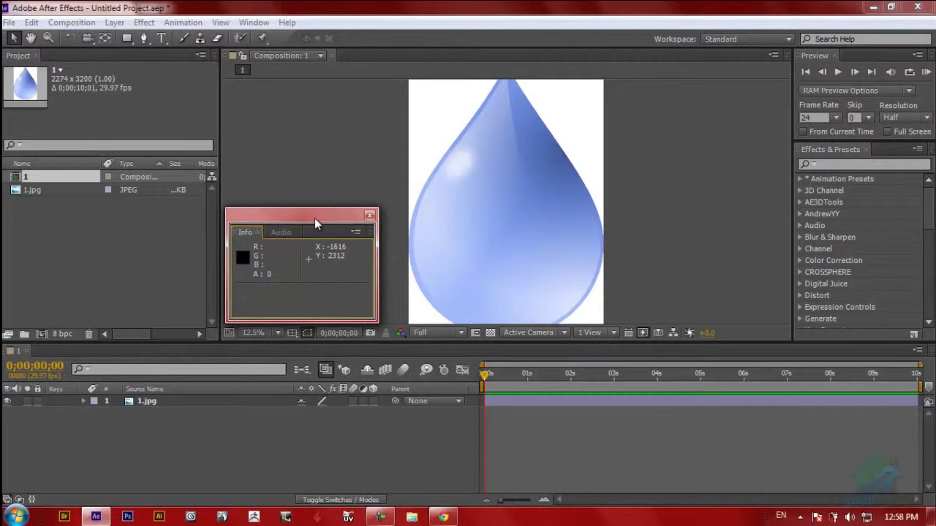
click(269, 233)
click(252, 234)
drag(322, 217, 322, 211)
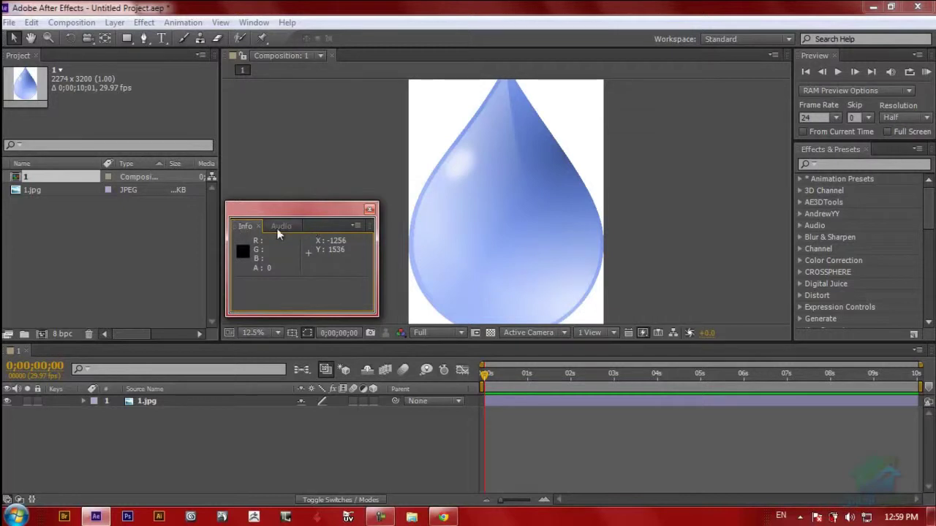
drag(291, 213, 290, 207)
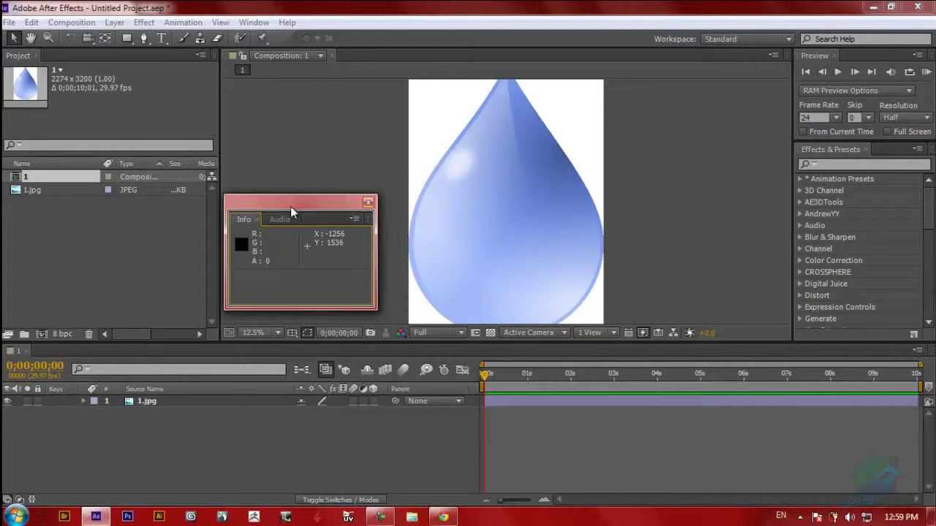
- Close the floating Info and Audio frame and reset the Standard workspace to its original layout
click(368, 202)
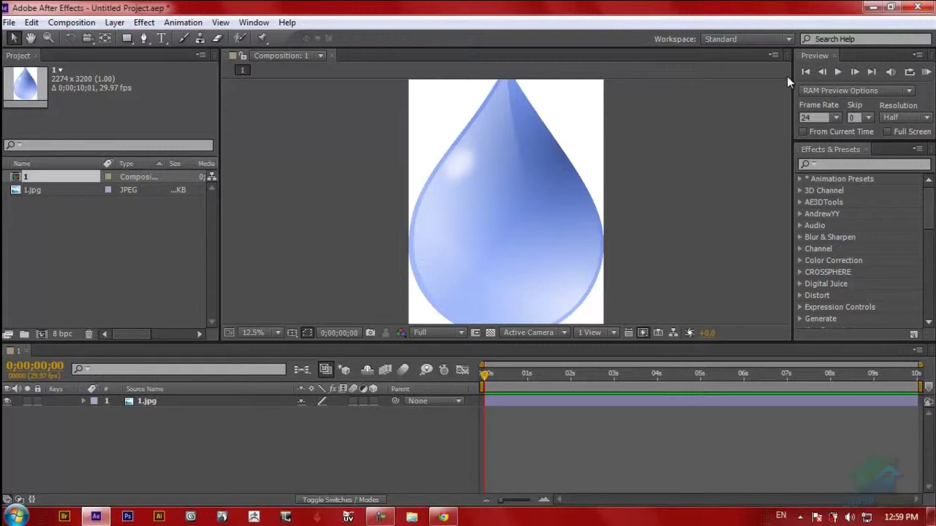
click(789, 40)
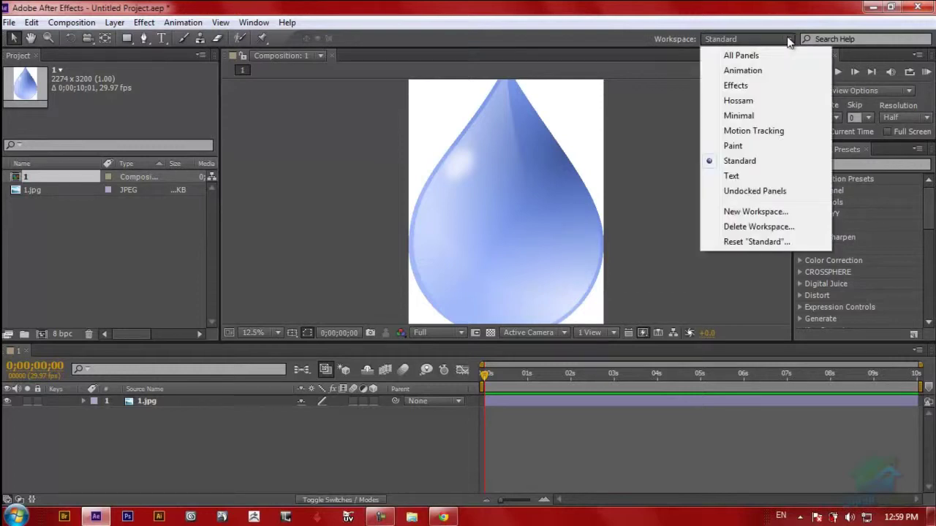
click(760, 242)
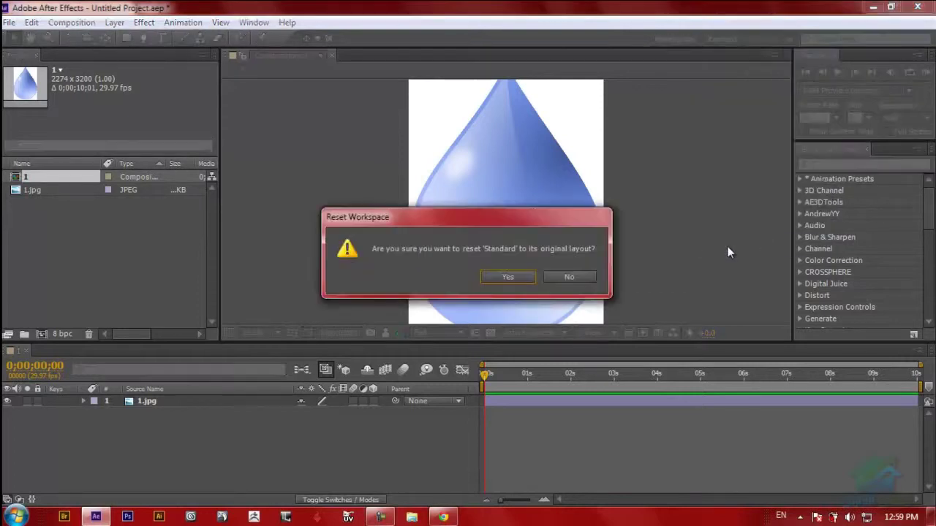
click(516, 277)
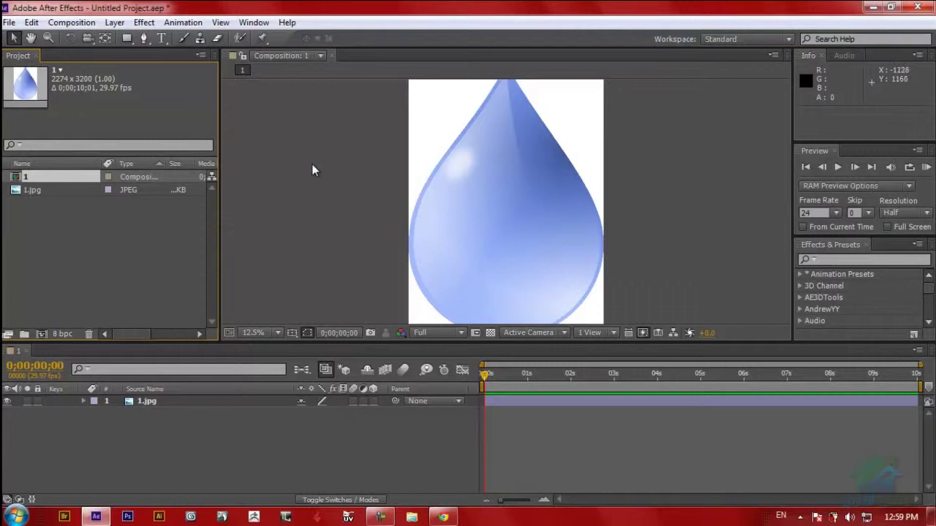
- Display the Audio panel from the list of available panels and bring the Info panel back in front of it
click(255, 27)
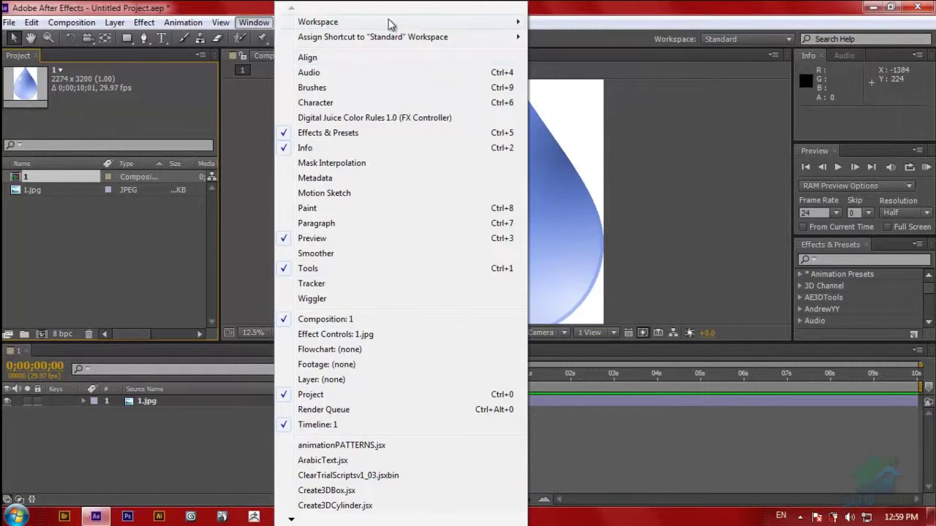
mouse_move(432, 40)
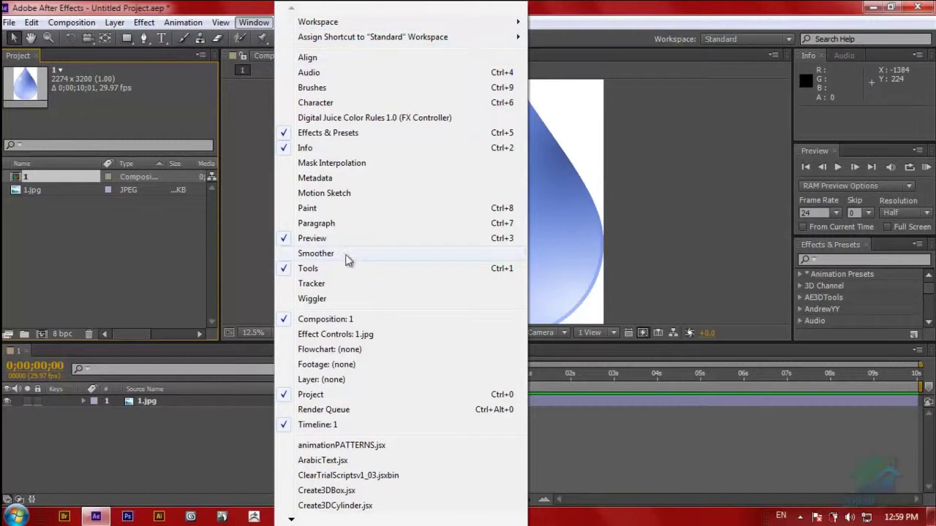
click(310, 74)
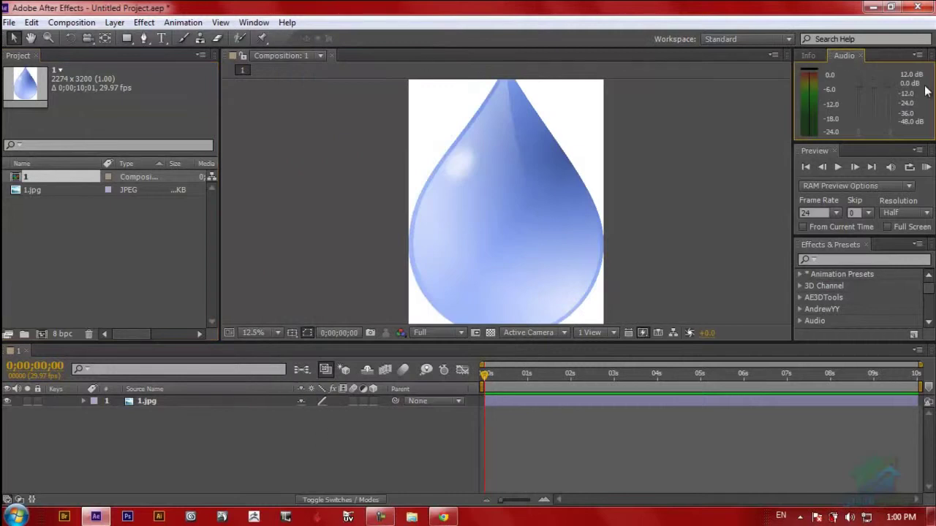
click(809, 57)
click(842, 57)
click(808, 57)
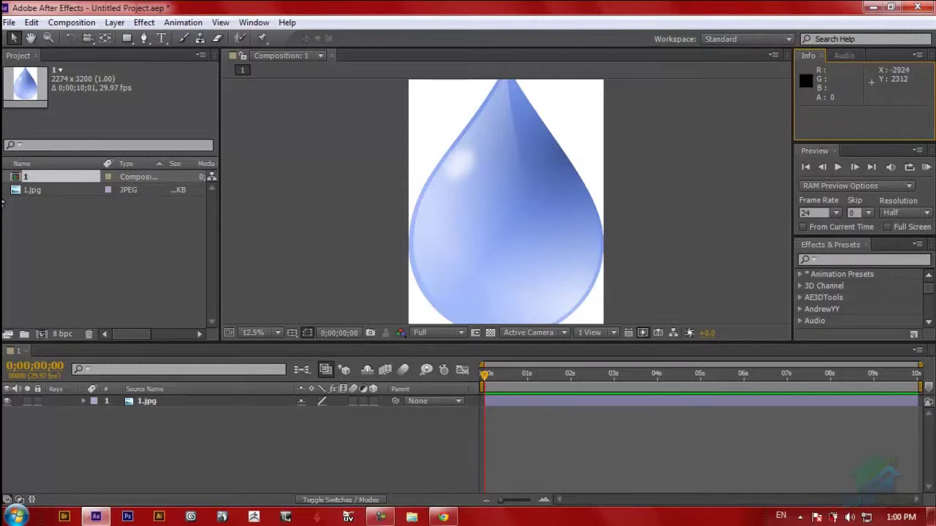
- Delete the 1.jpg footage and composition 1 from the project
click(33, 190)
key(Delete)
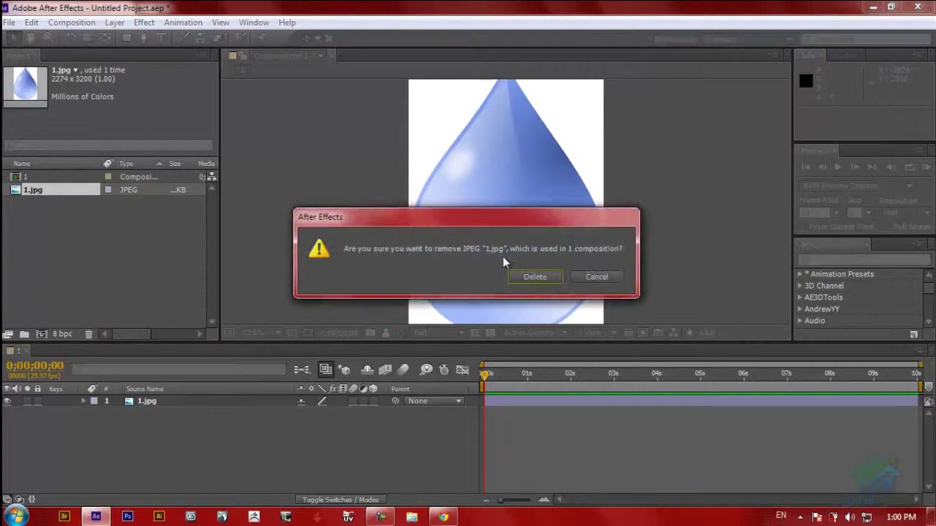
click(534, 276)
click(54, 179)
key(Delete)
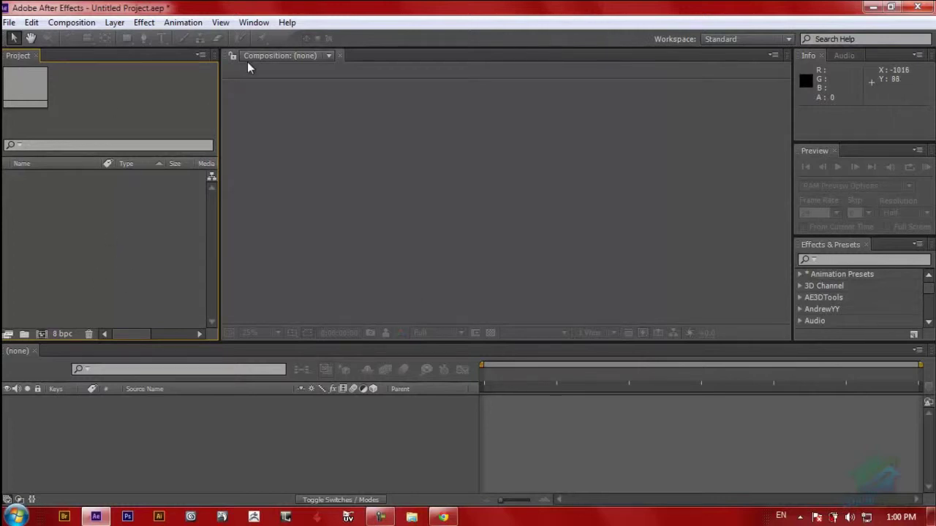
- Close the Info panel and the Audio panel
click(17, 352)
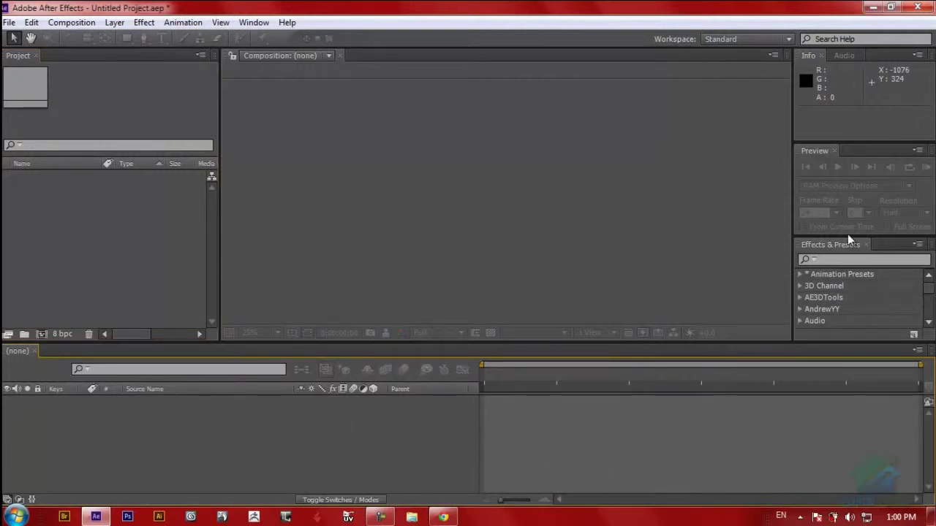
click(822, 56)
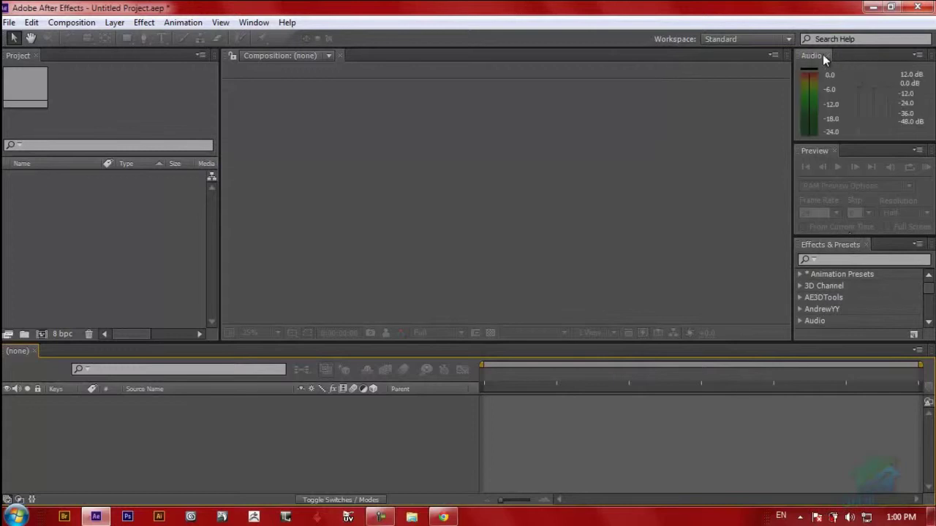
click(827, 55)
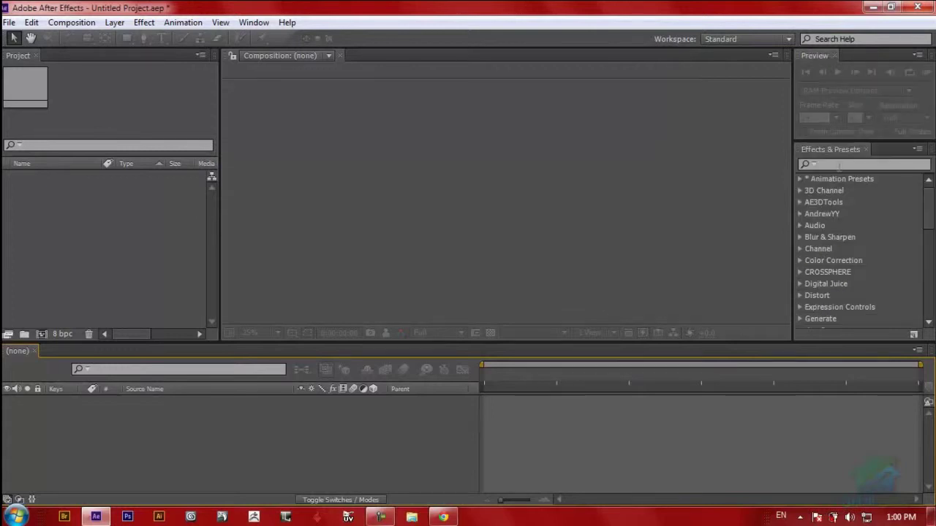
- Show the Align and Character panels, placing the Character tab ahead of Effects & Presets in their shared group
click(263, 28)
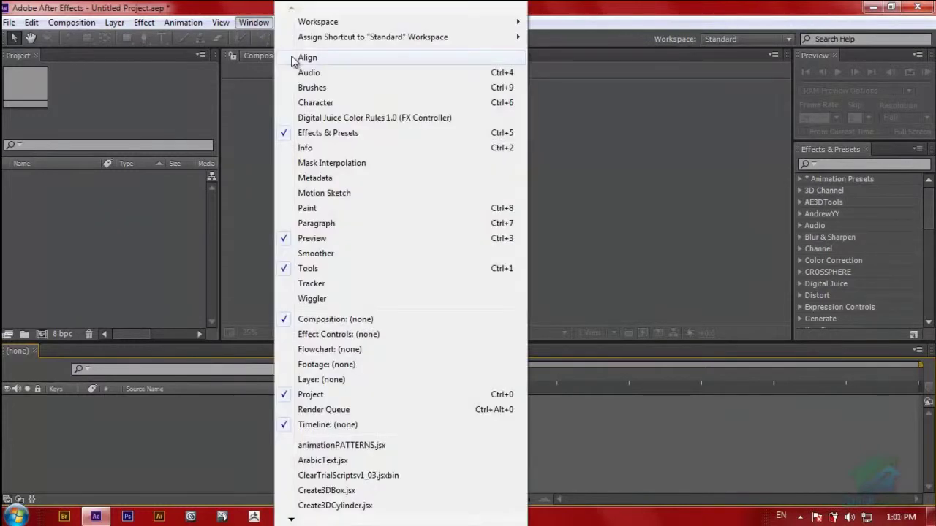
click(293, 58)
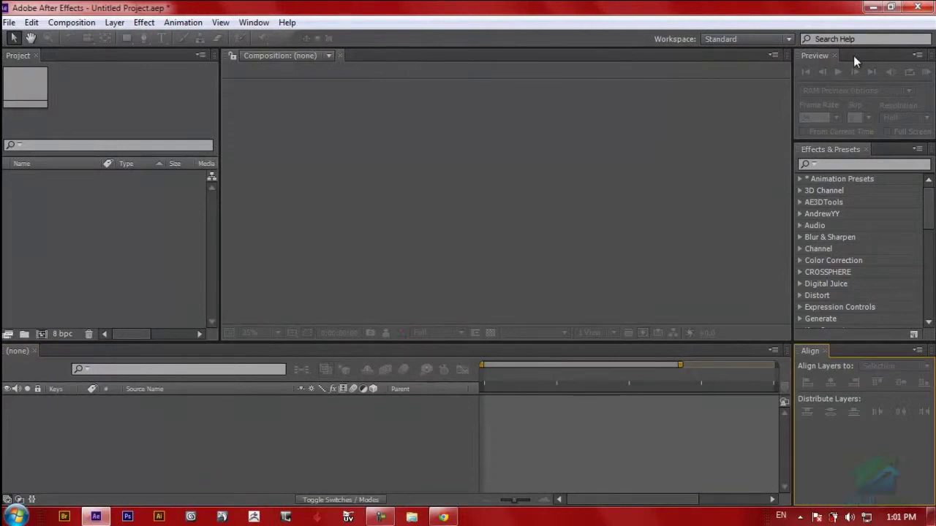
click(255, 23)
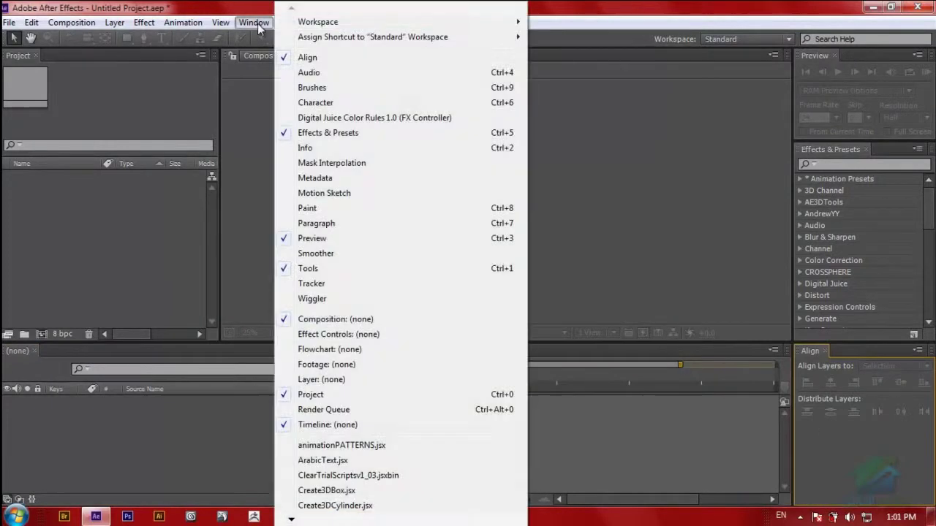
click(324, 106)
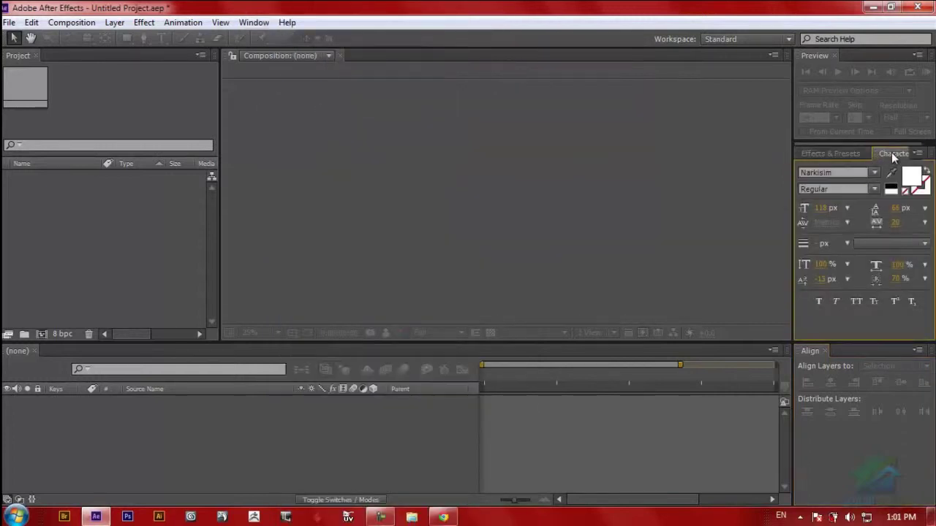
drag(889, 152, 844, 151)
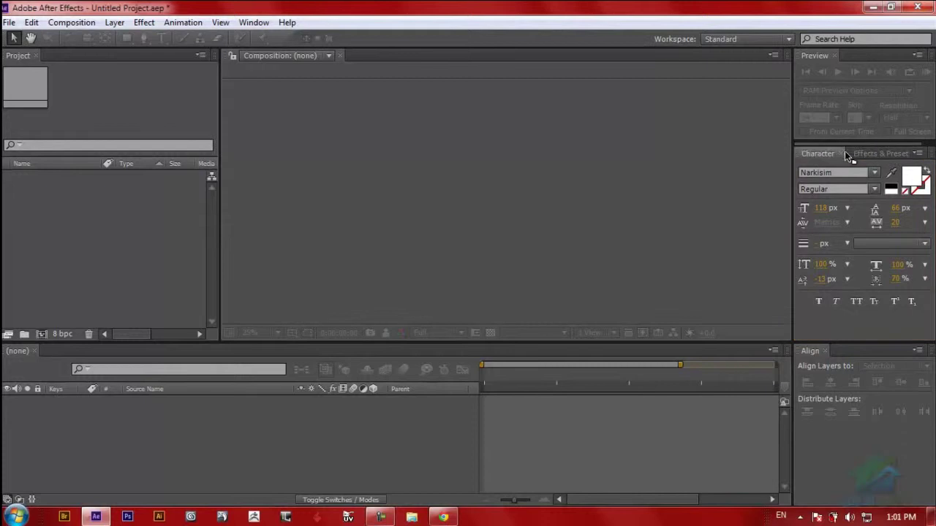
click(839, 151)
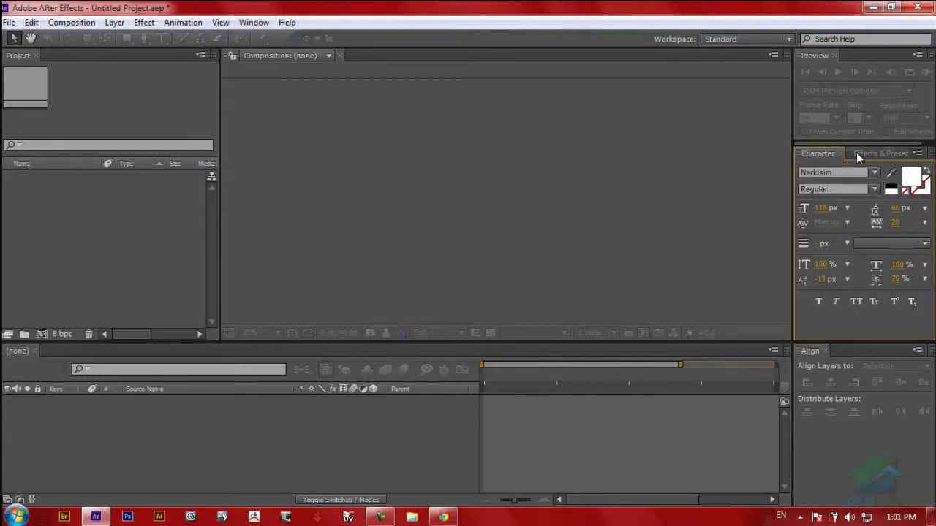
- Show the Paragraph panel and move the Character panel out of the Effects & Presets group into the Align and Paragraph group
click(868, 154)
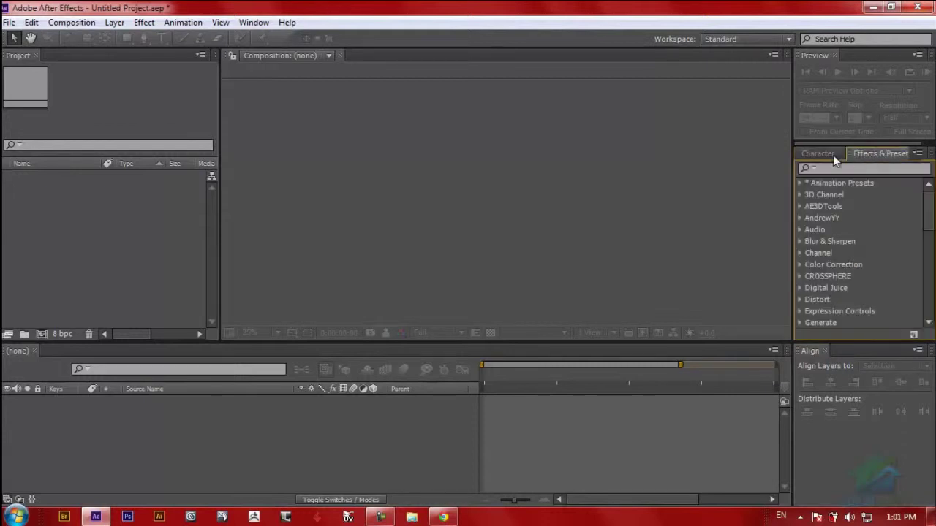
click(832, 155)
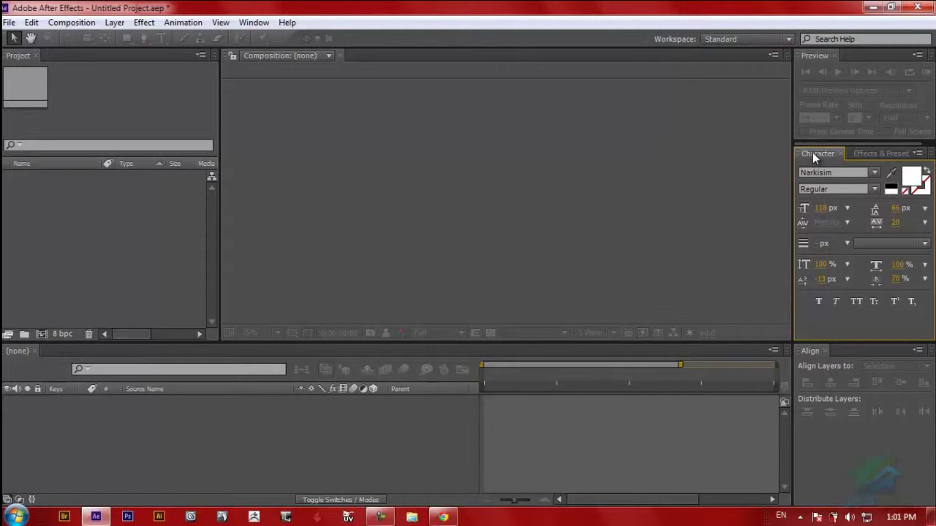
mouse_move(813, 154)
mouse_down()
mouse_move(857, 154)
mouse_move(827, 154)
mouse_up()
click(257, 27)
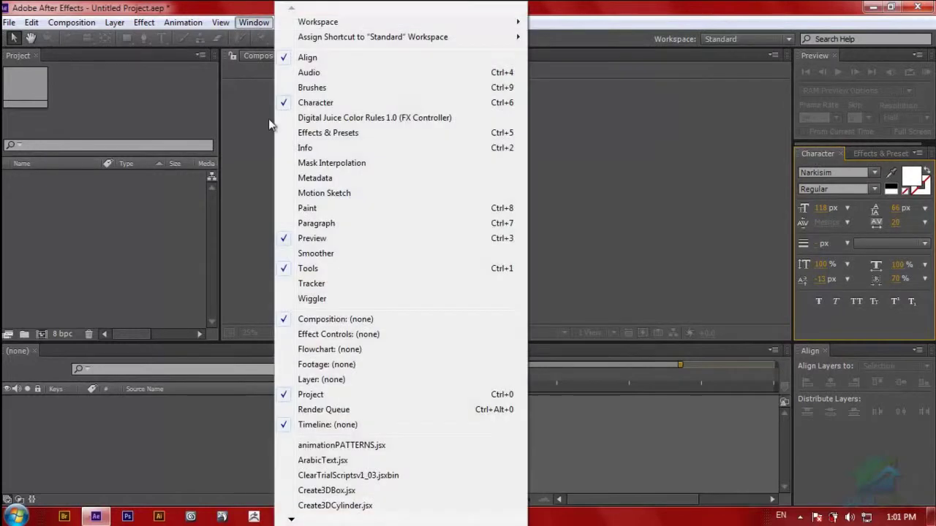
click(314, 223)
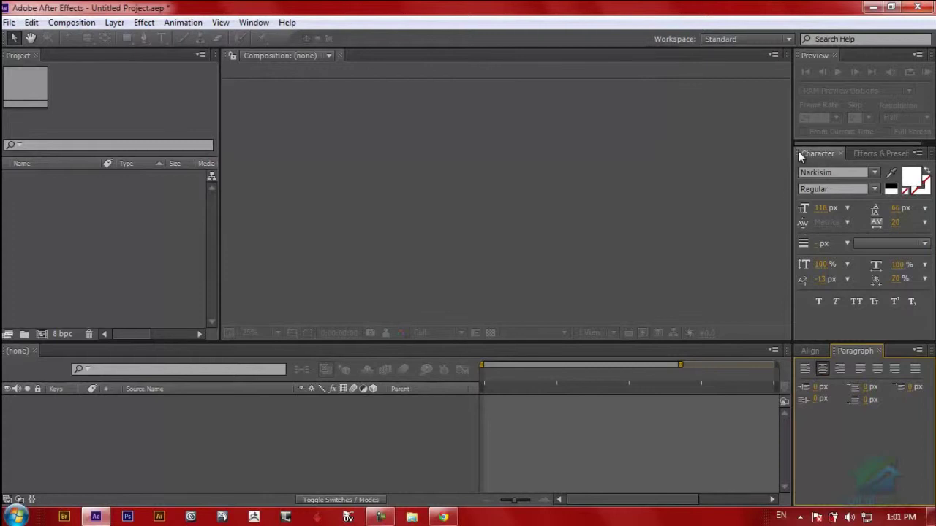
drag(797, 151, 832, 358)
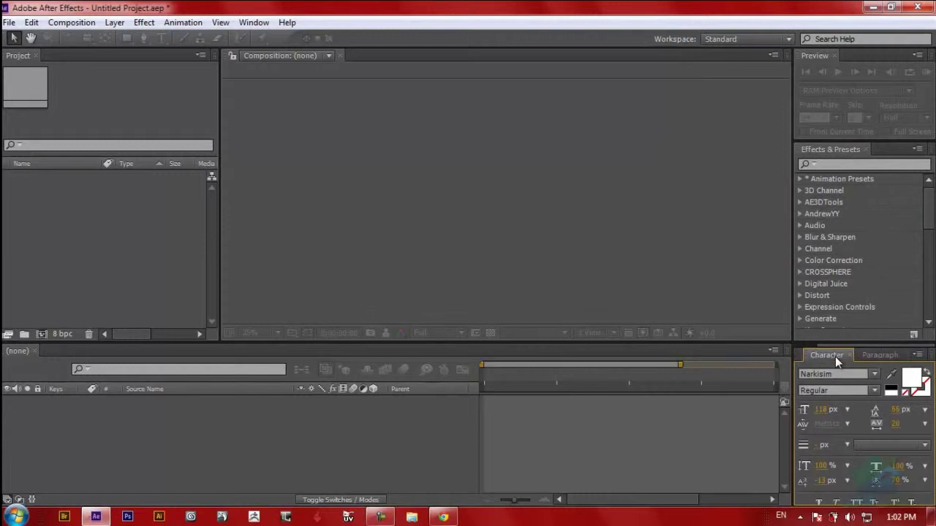
- Look through the Align, Character and Paragraph panels, and move Align into the Effects & Presets group
click(799, 357)
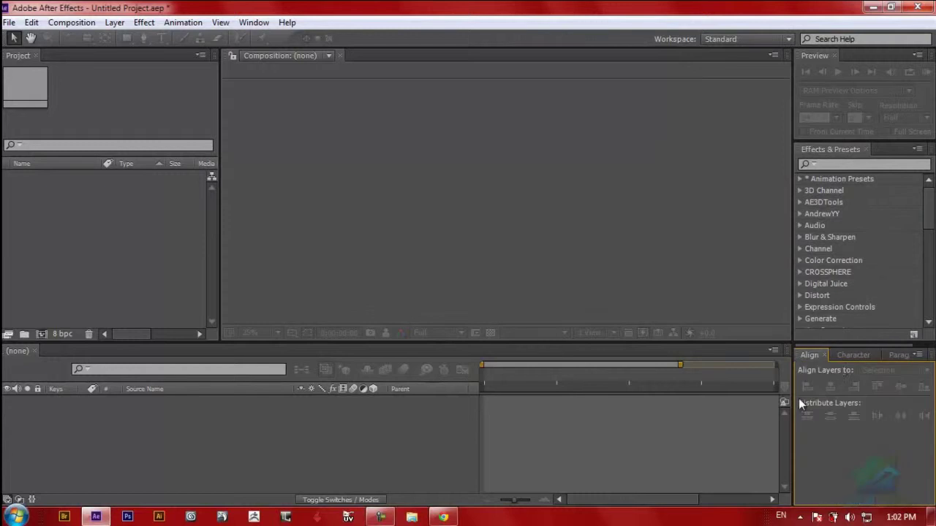
click(850, 355)
click(898, 355)
click(808, 357)
drag(797, 354, 883, 149)
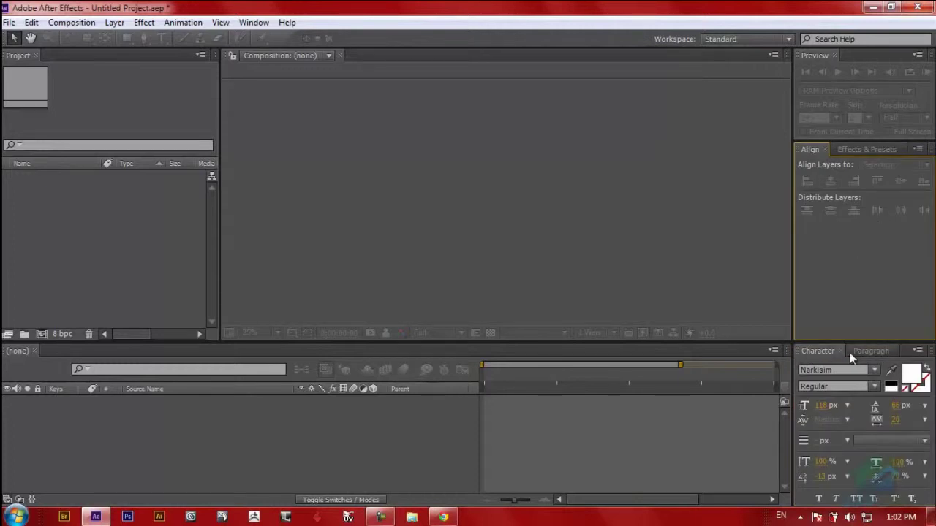
- Widen the Preview, Effects & Presets and Character frames, and dock the Align panel between Character and Paragraph
drag(793, 330, 775, 329)
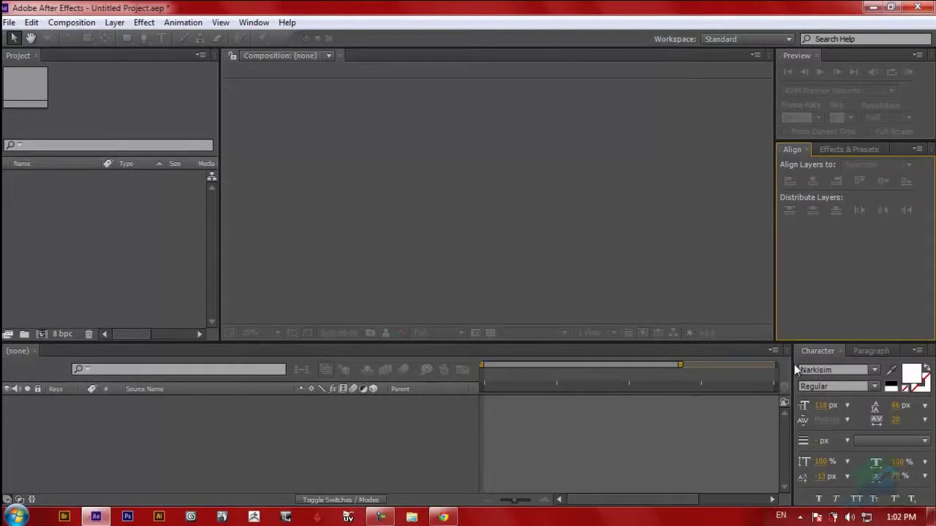
drag(793, 363, 774, 363)
drag(780, 150, 876, 388)
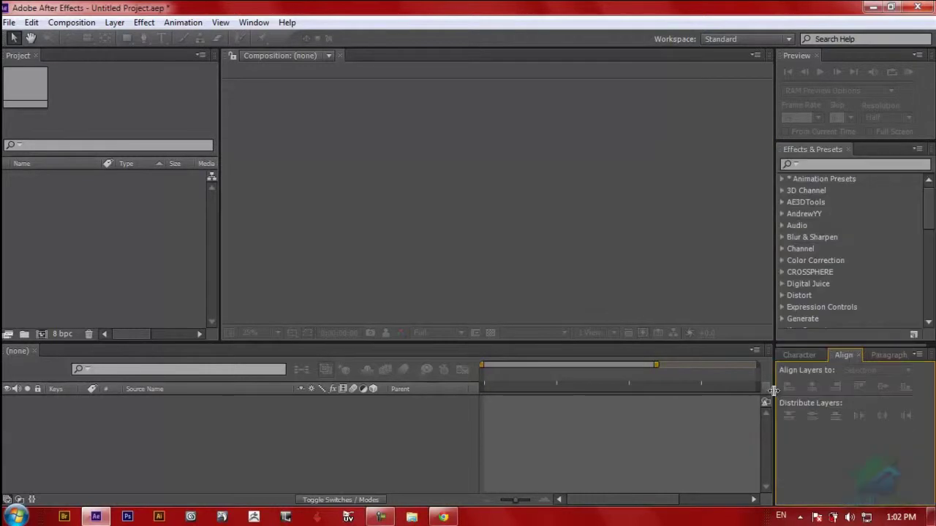
- Narrow the Character, Align and Paragraph frame, switch between its panels, and widen the frame again
drag(773, 391, 811, 391)
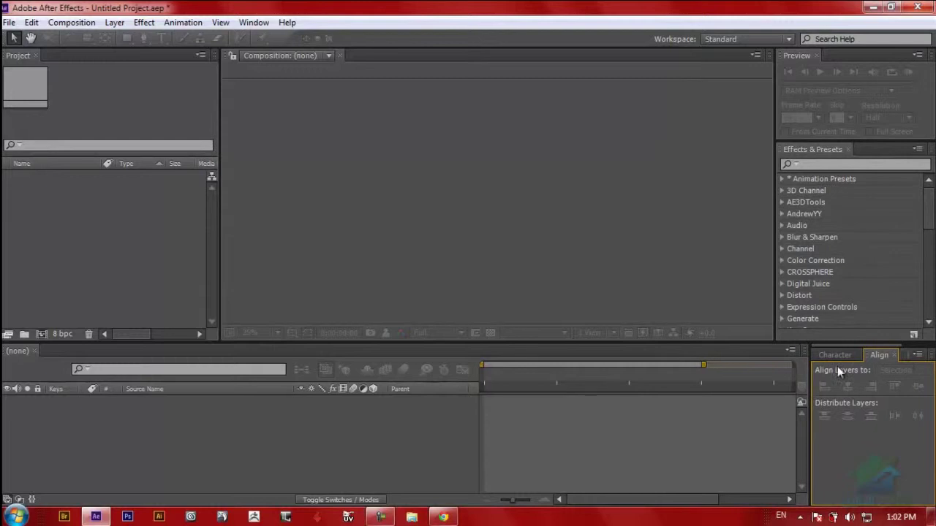
click(910, 355)
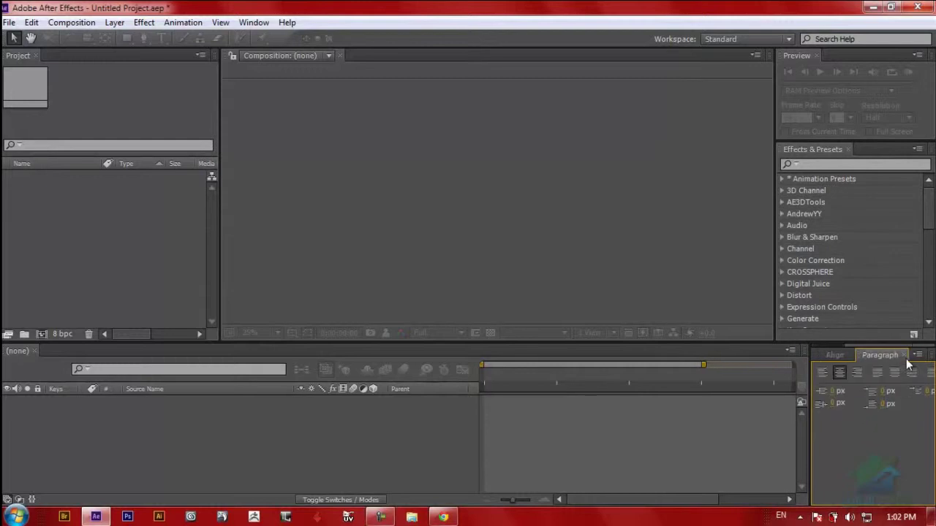
click(815, 354)
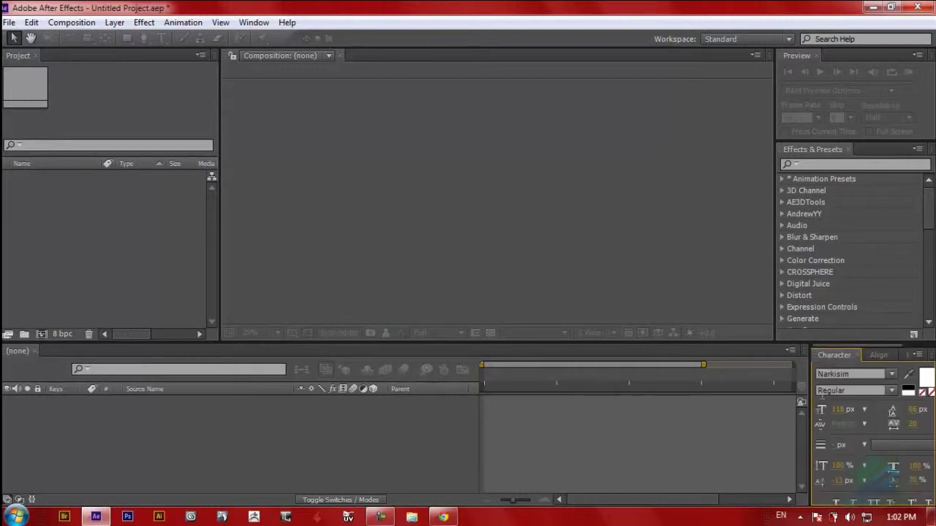
drag(809, 381, 777, 378)
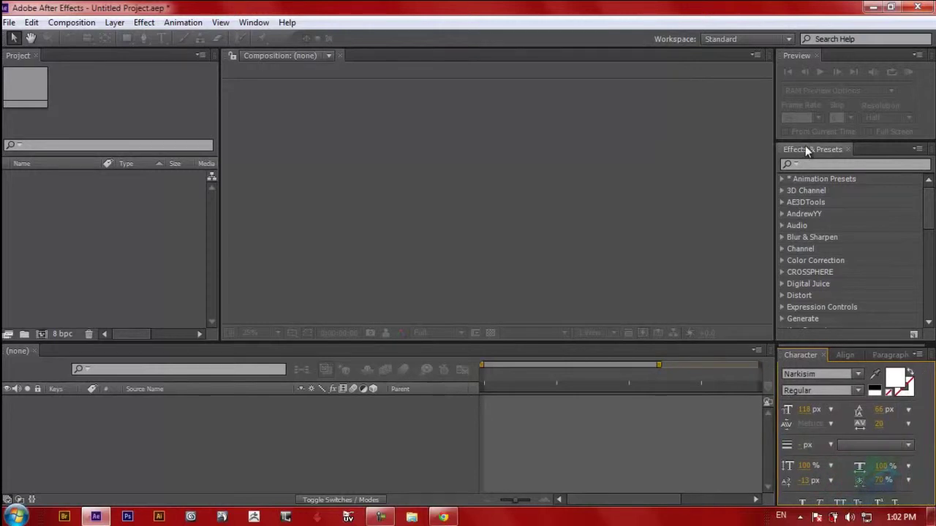
- Place the Align tab ahead of Character and Paragraph, and go through the panels of that group, ending on Align
click(846, 356)
drag(847, 357, 807, 353)
click(828, 356)
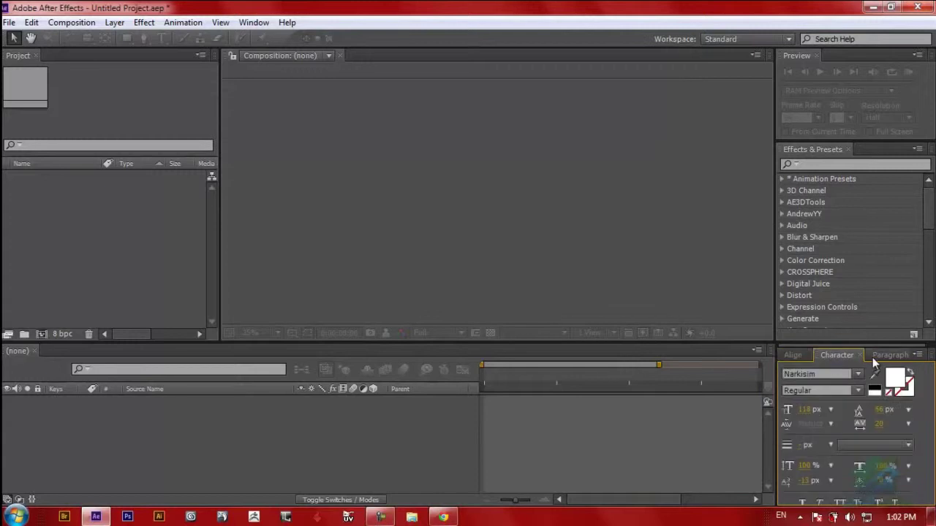
click(886, 356)
click(797, 356)
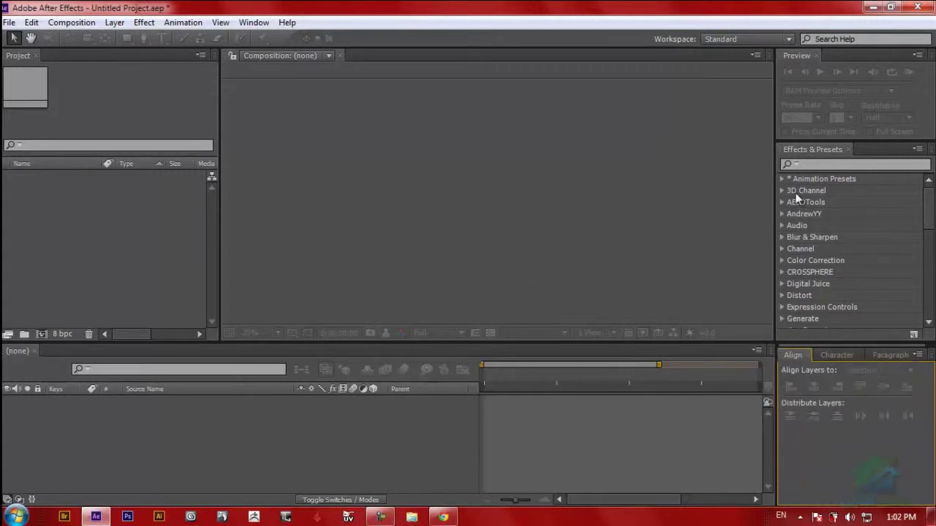
click(811, 152)
click(789, 66)
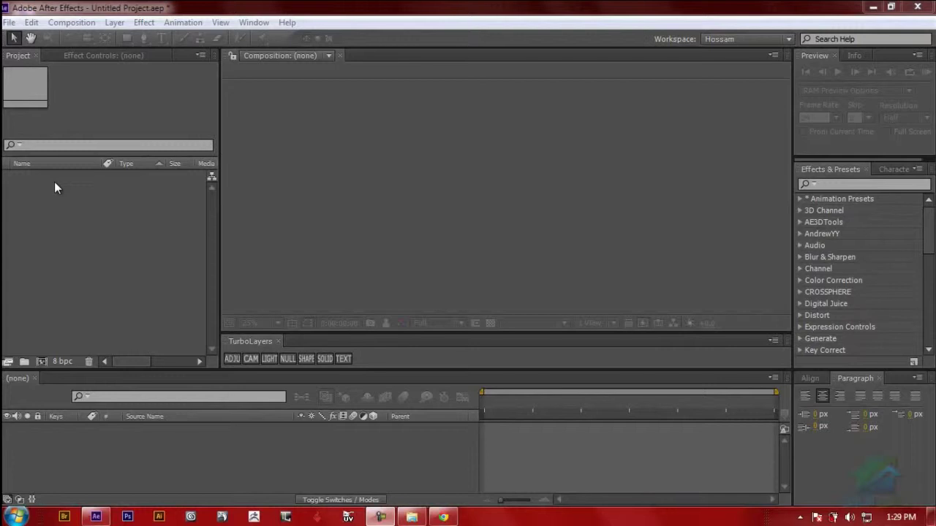
click(10, 23)
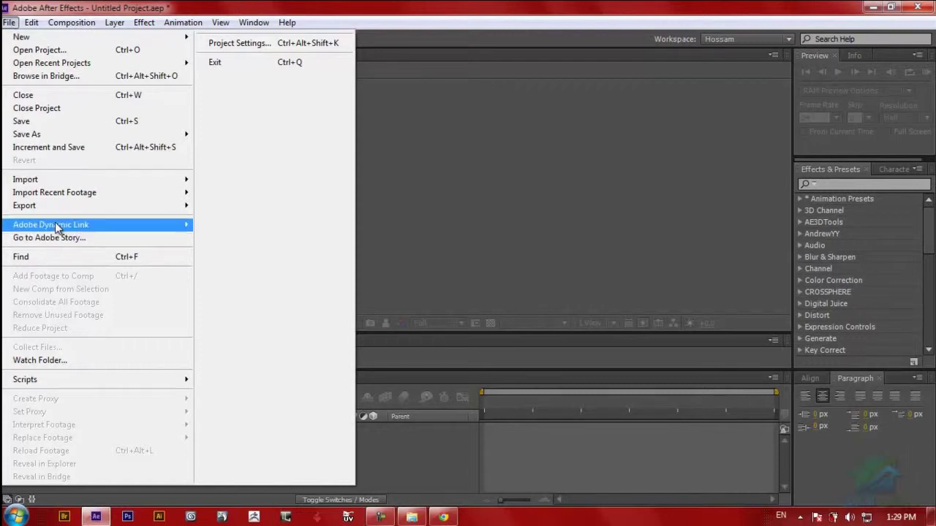
mouse_move(56, 229)
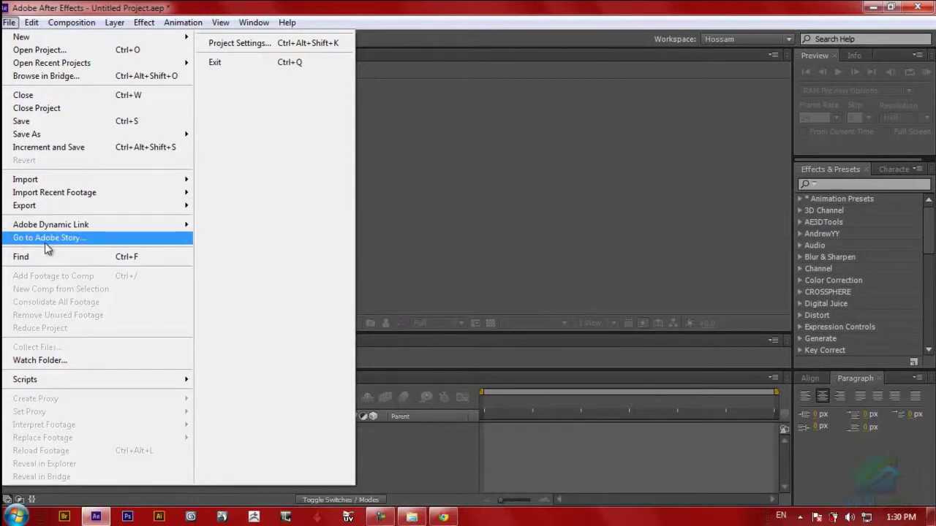
mouse_move(101, 383)
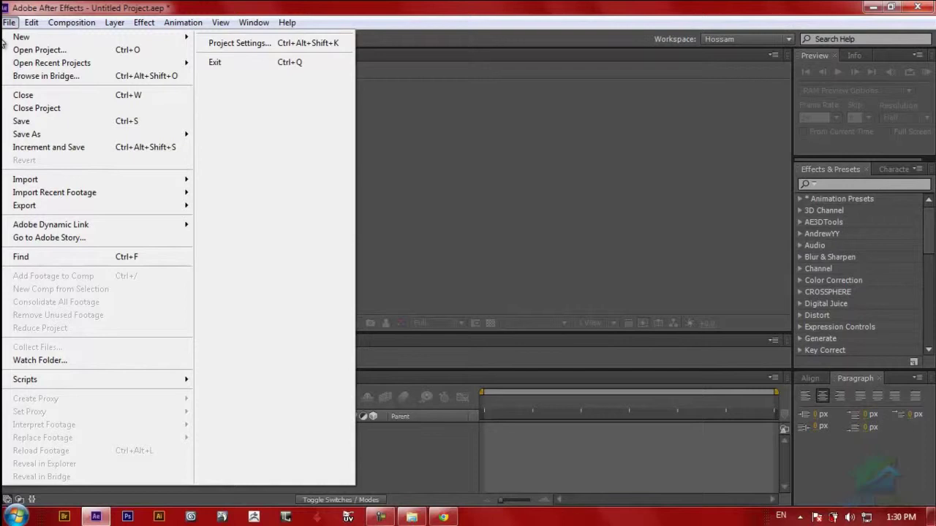
click(466, 115)
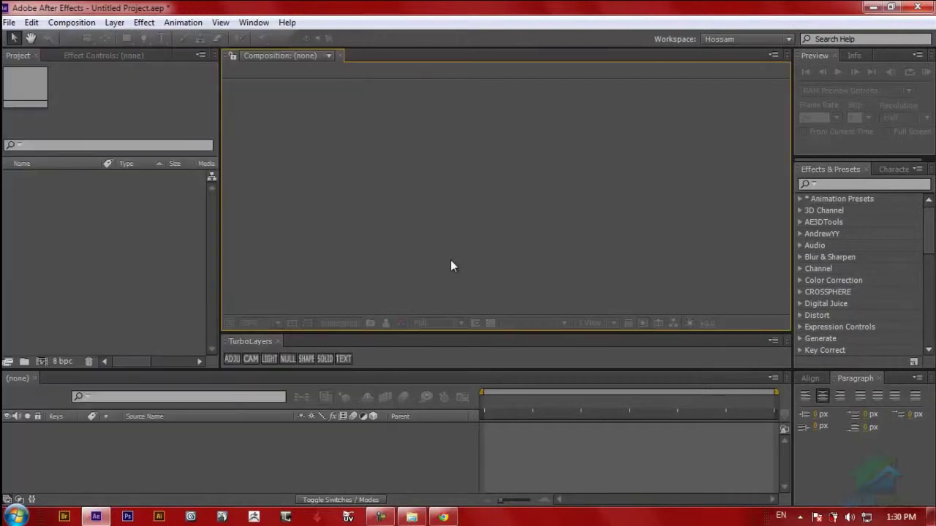
- Create a new project, discarding the unsaved changes to Untitled Project.aep
click(9, 21)
mouse_move(18, 36)
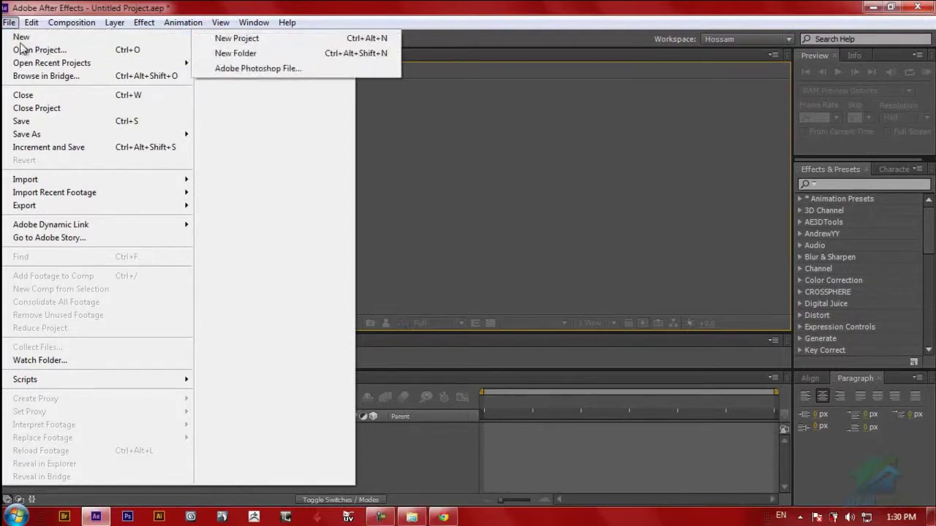
mouse_move(40, 64)
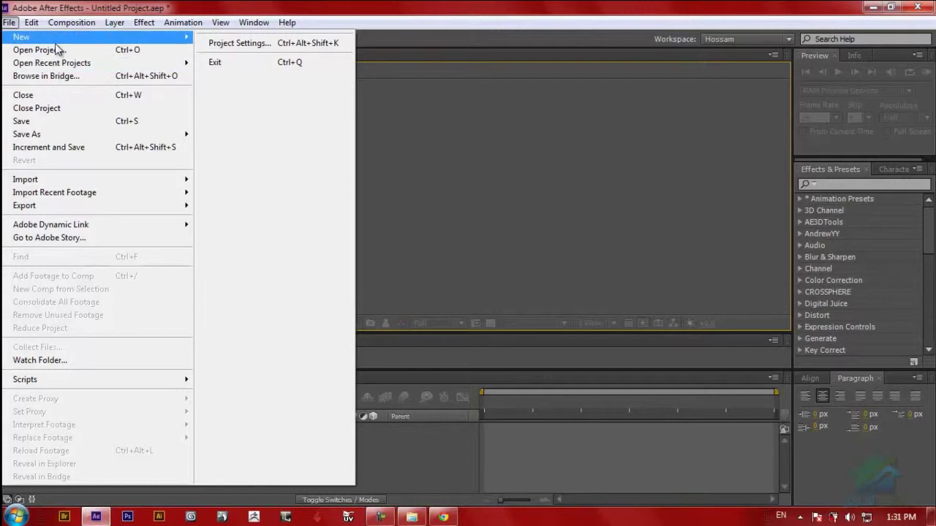
mouse_move(56, 42)
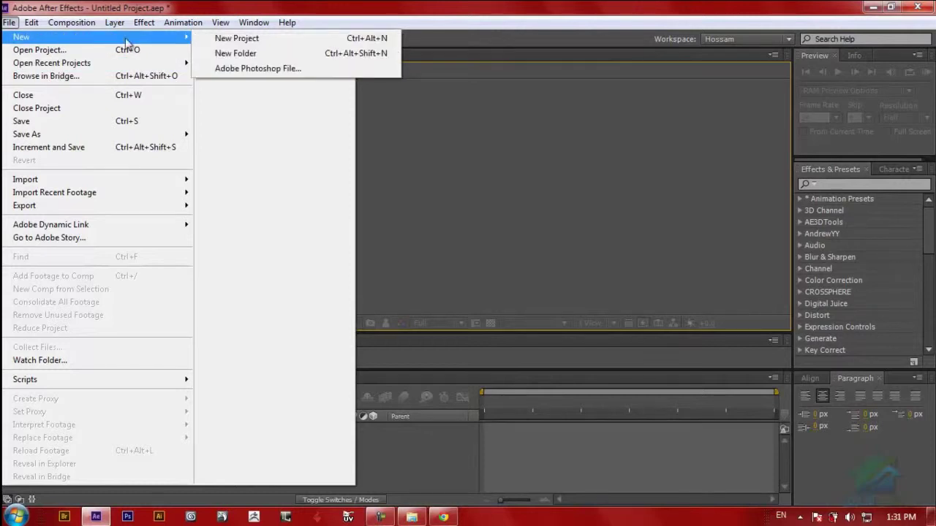
click(221, 42)
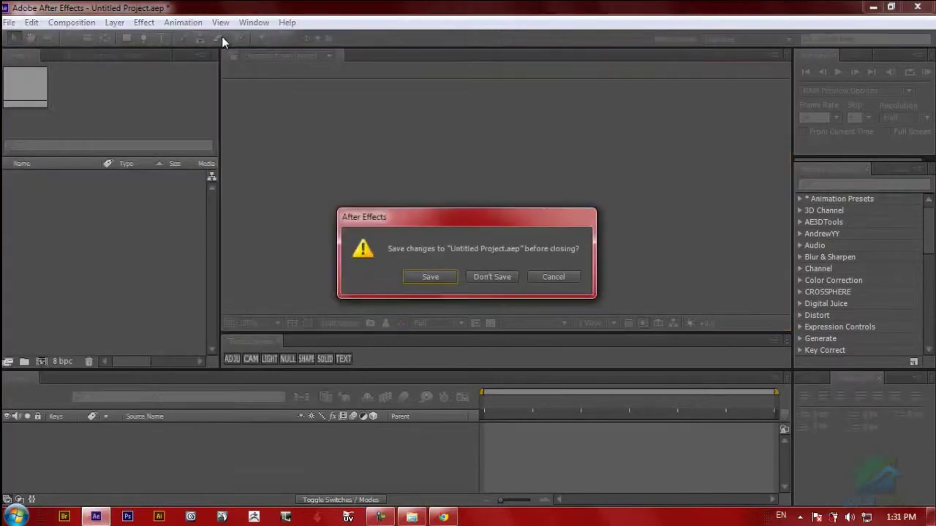
click(511, 279)
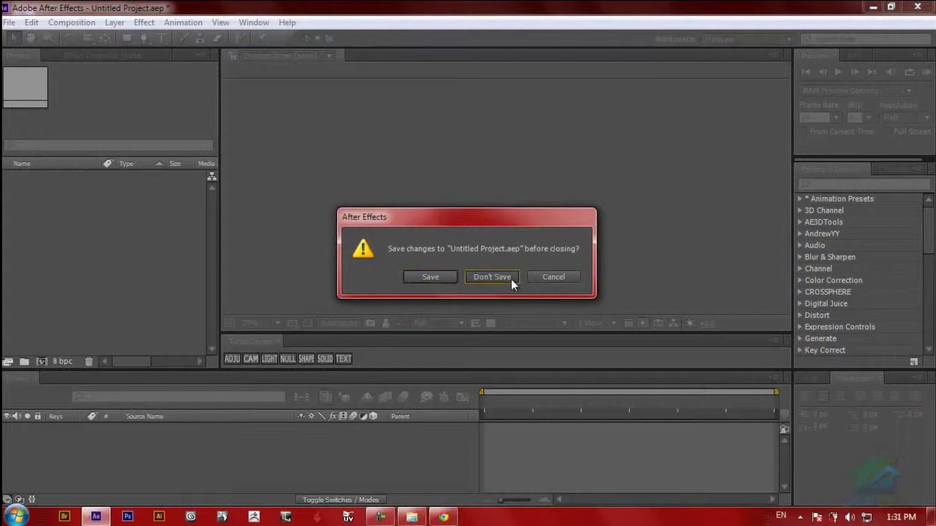
click(511, 279)
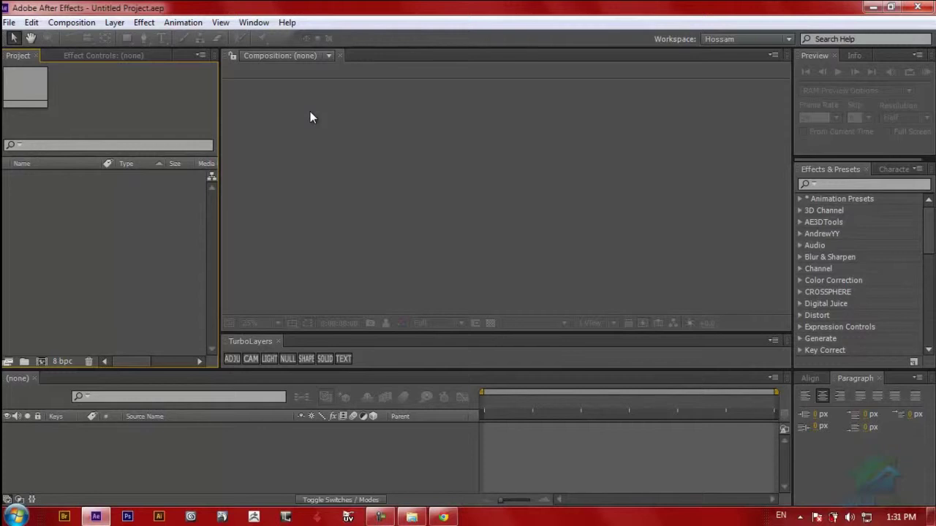
- Examine the commands for saving the project, saving it under another name or as a copy, and starting a new project
click(9, 23)
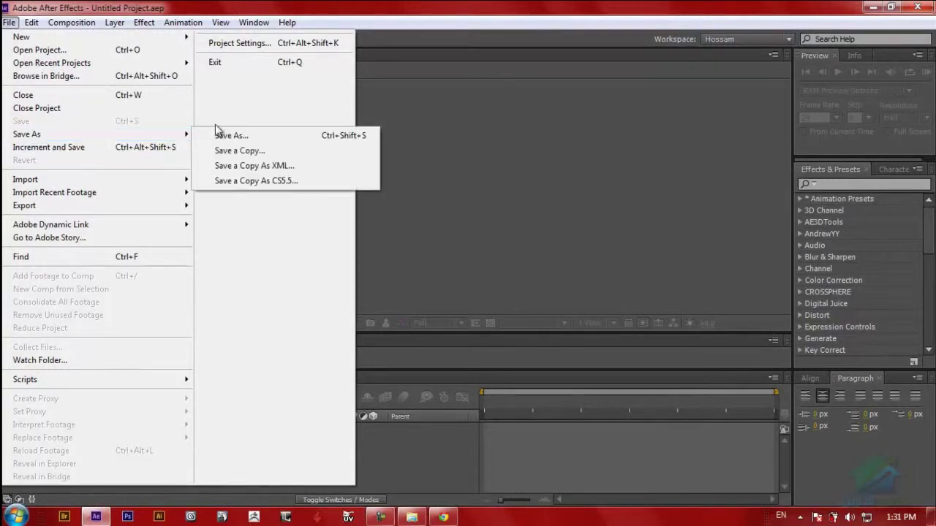
mouse_move(183, 134)
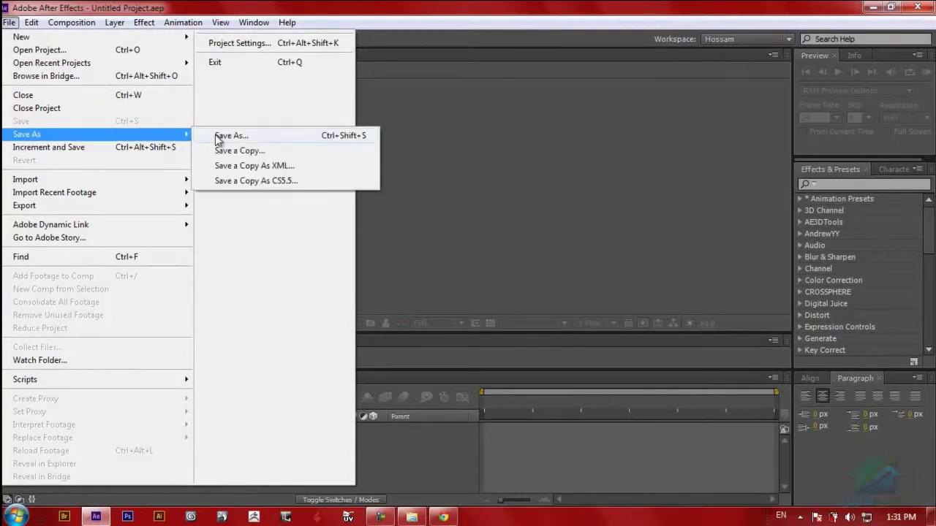
click(379, 116)
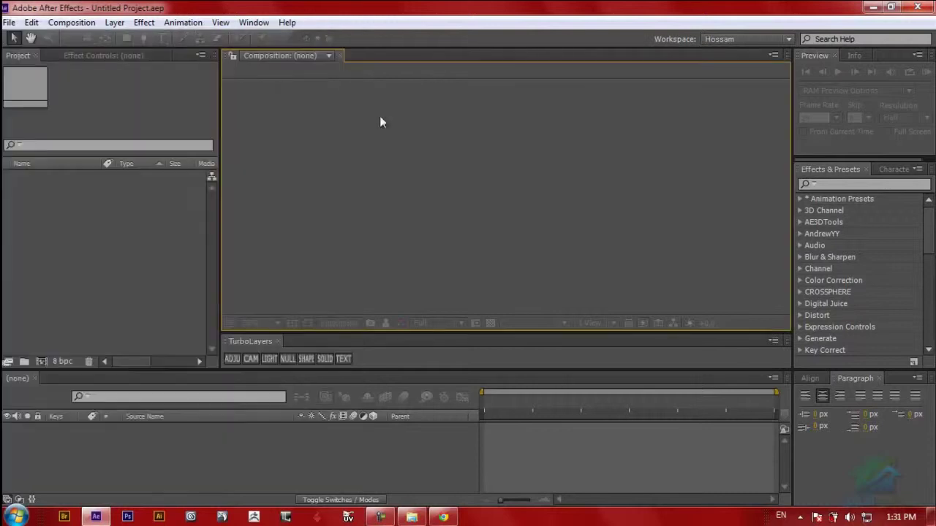
click(11, 23)
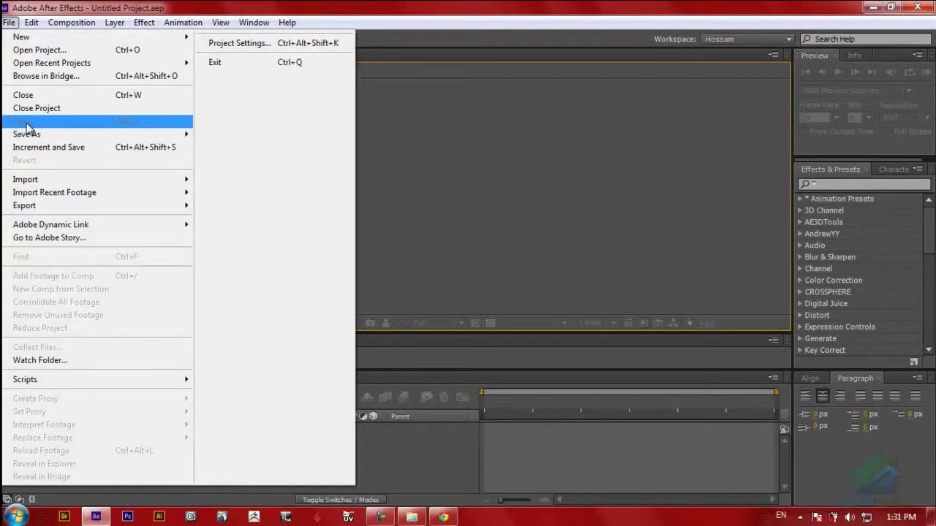
click(454, 129)
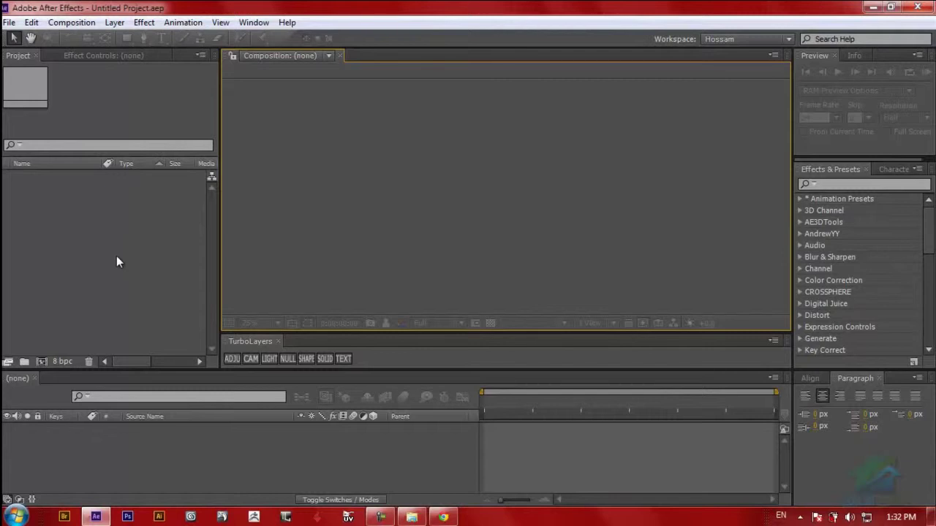
click(9, 24)
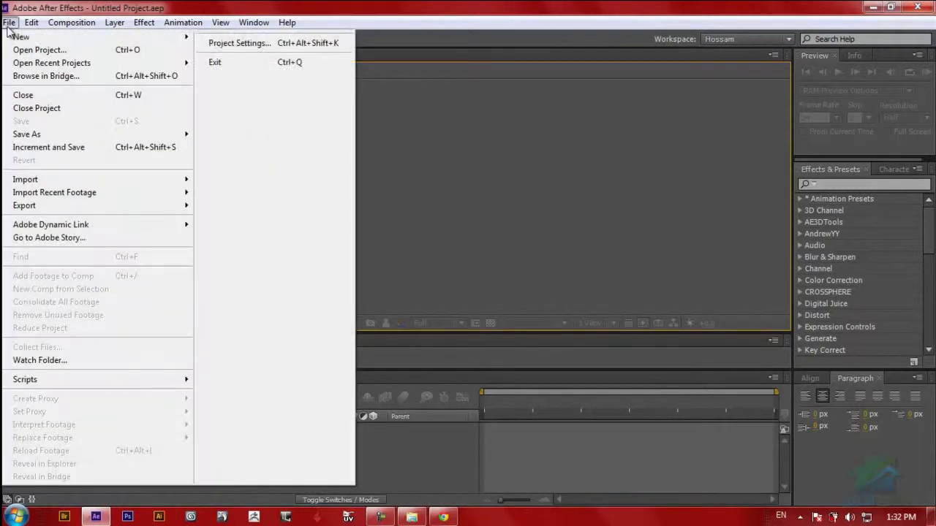
mouse_move(10, 35)
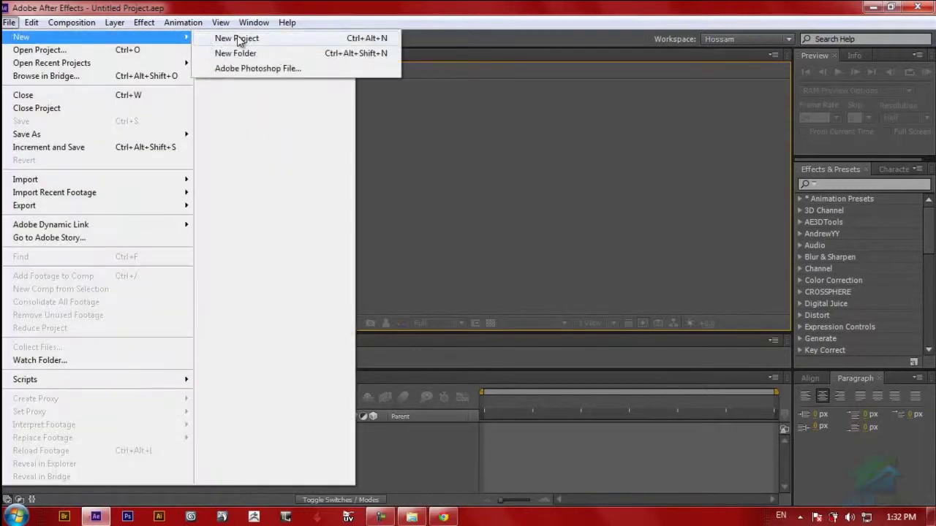
click(477, 154)
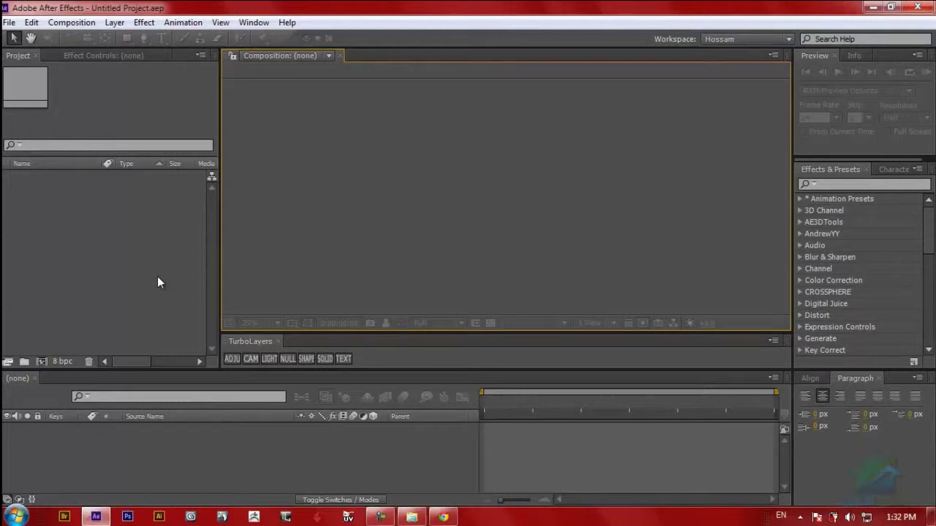
- Import the single image 1.jpg from the REf folder into the project
click(10, 22)
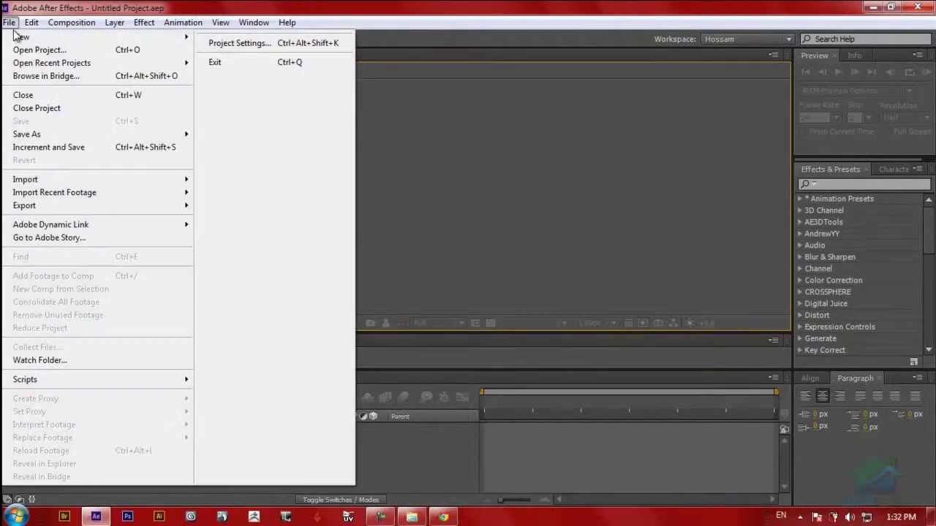
mouse_move(34, 182)
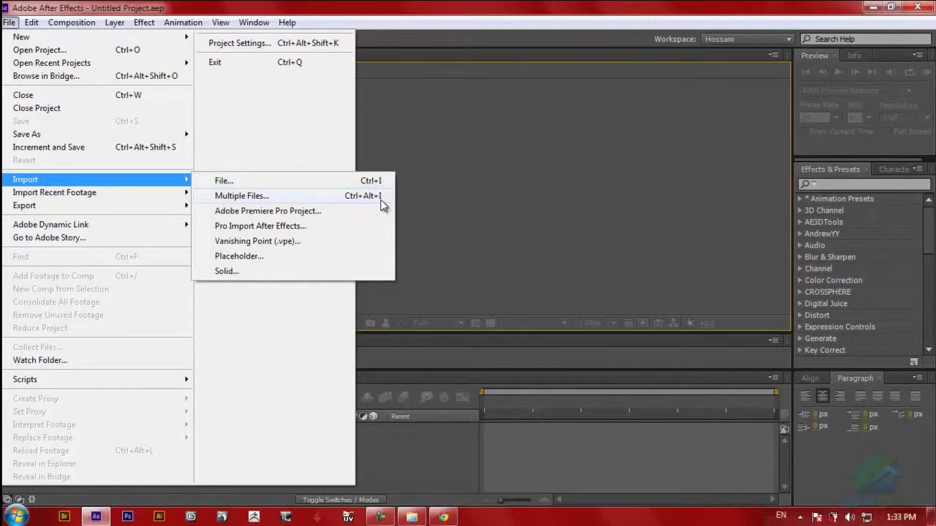
click(315, 181)
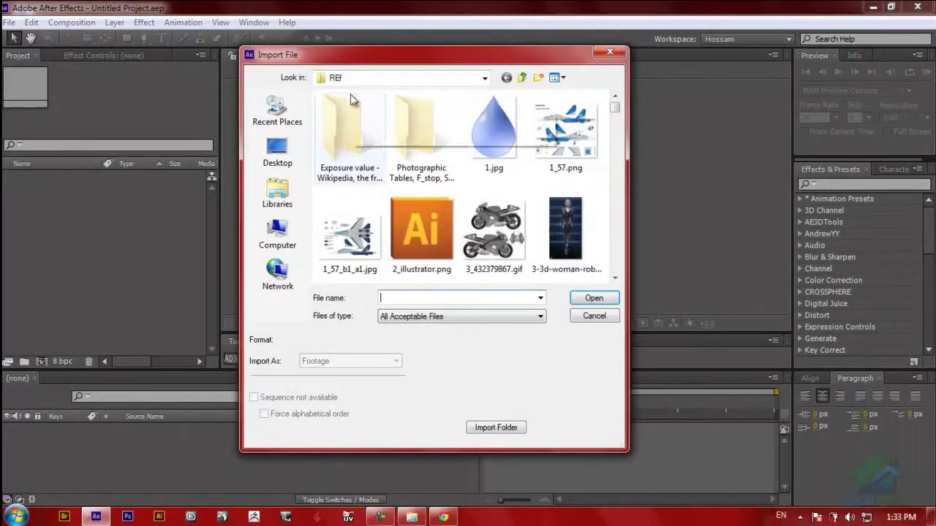
drag(360, 62, 375, 62)
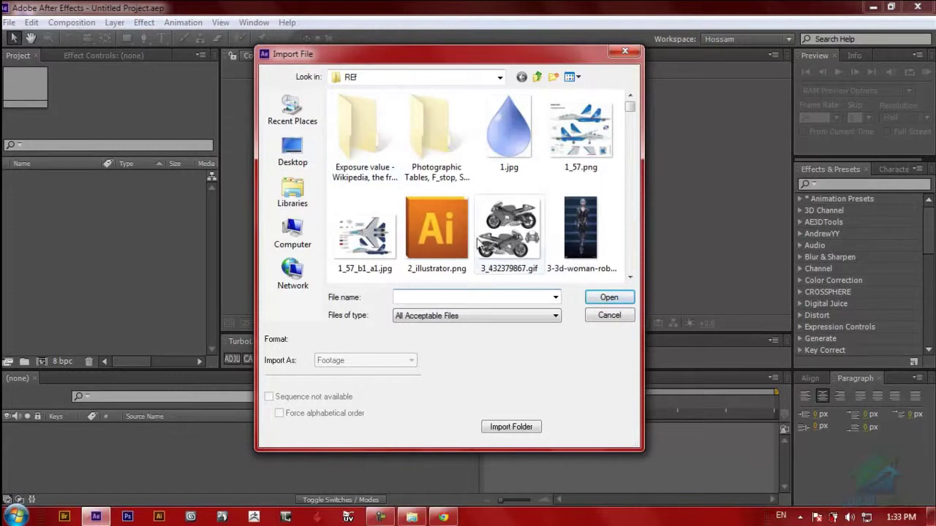
drag(475, 54, 486, 50)
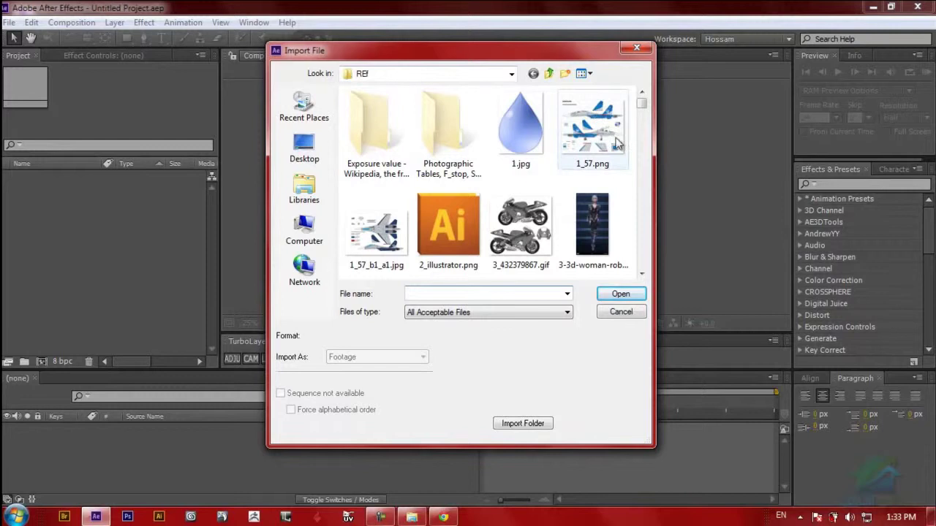
double_click(521, 131)
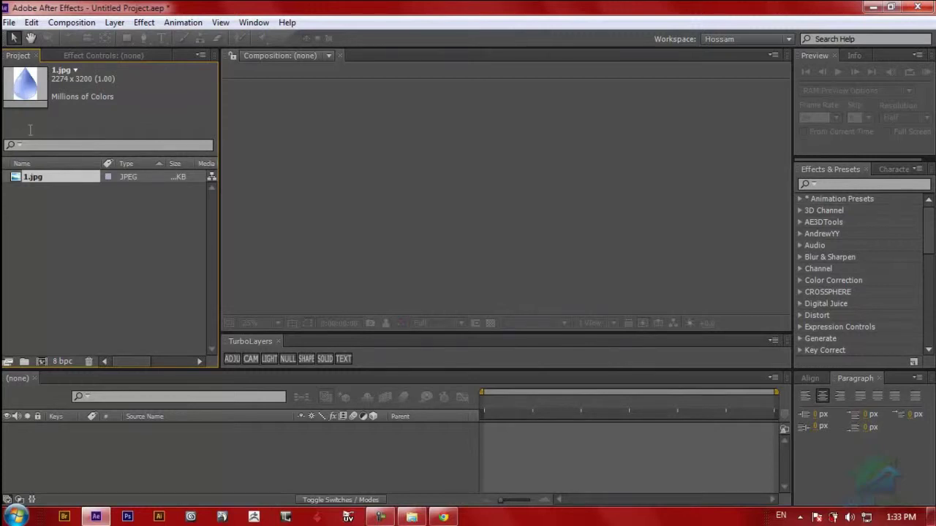
- Import 2_illustrator.png and 3_432379867.gif one after another in a single multiple-file import session
click(10, 23)
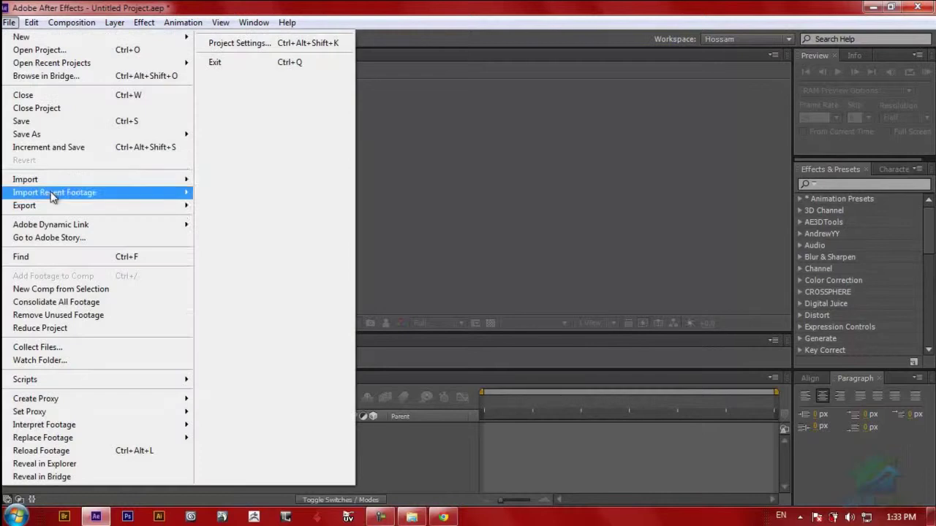
mouse_move(51, 181)
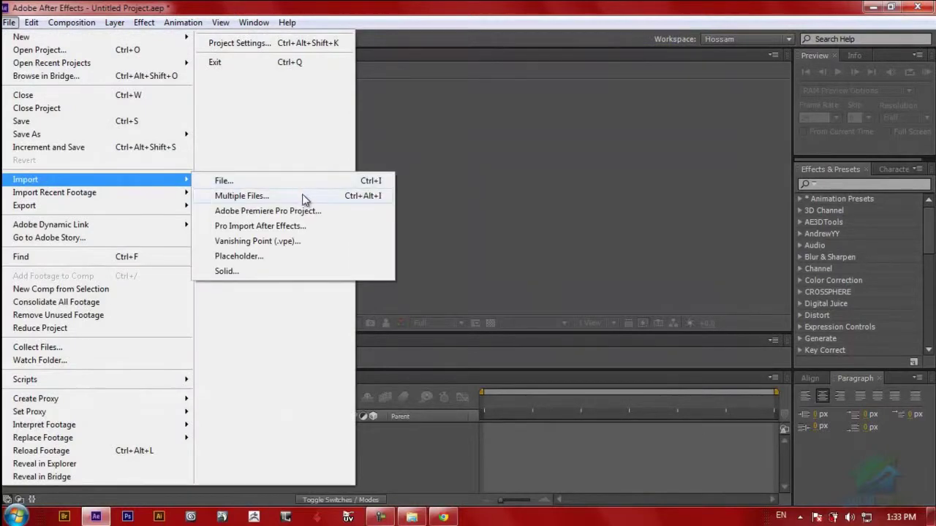
click(305, 199)
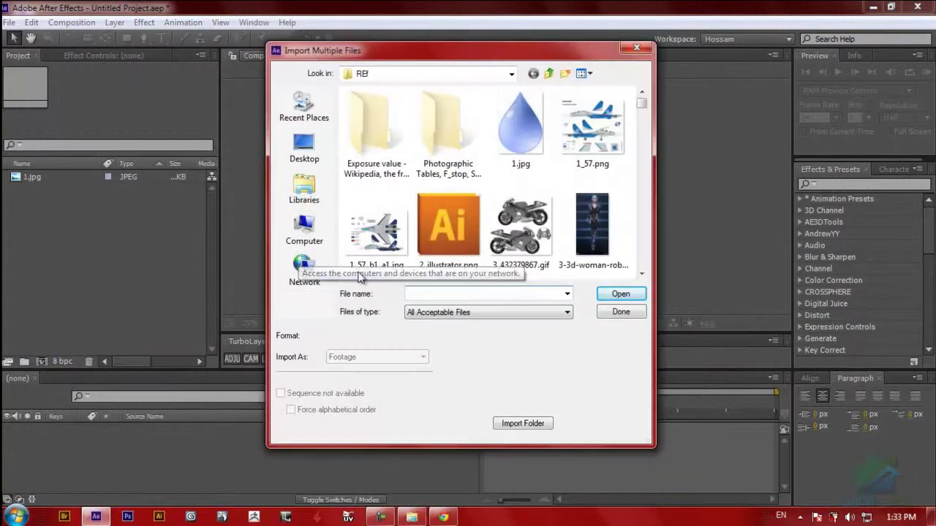
click(463, 230)
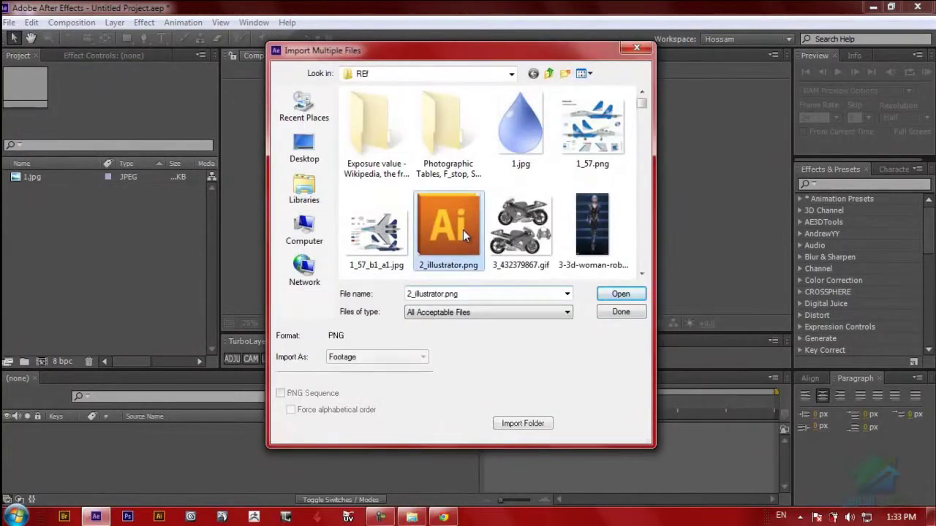
click(627, 296)
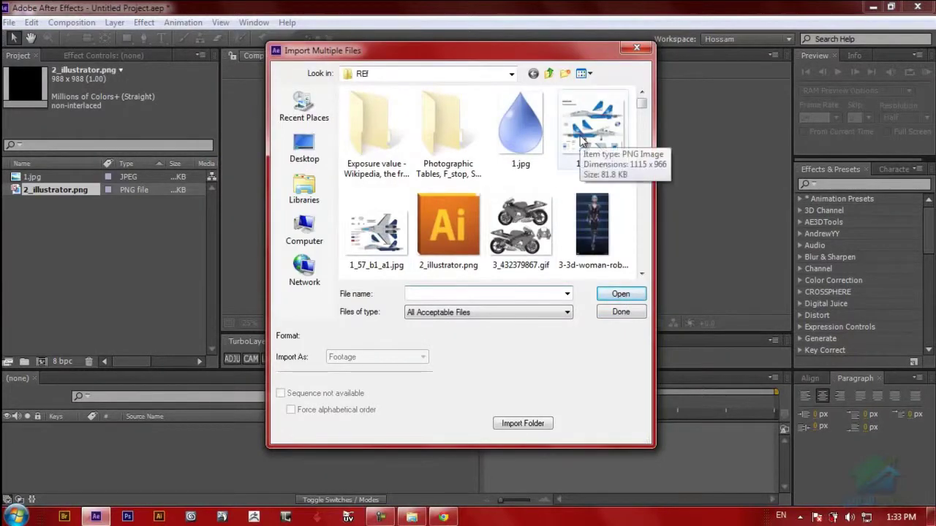
double_click(532, 233)
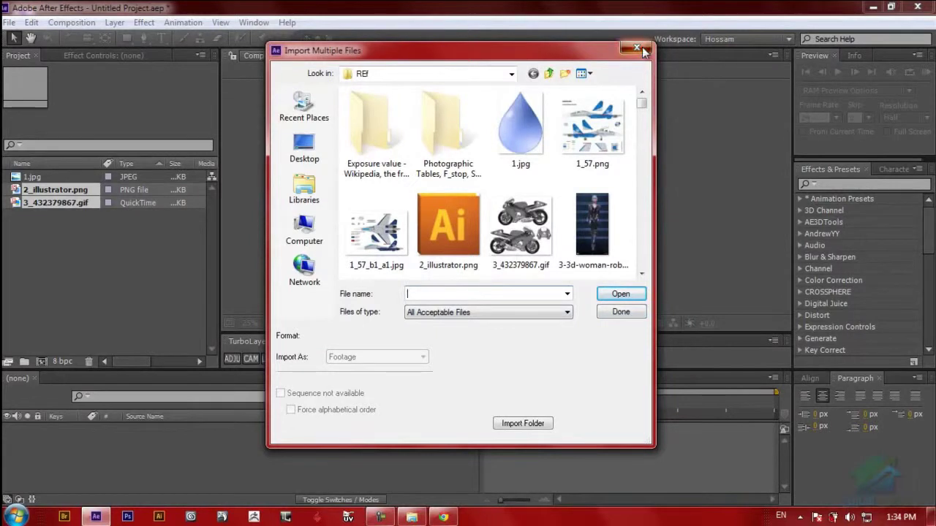
click(629, 316)
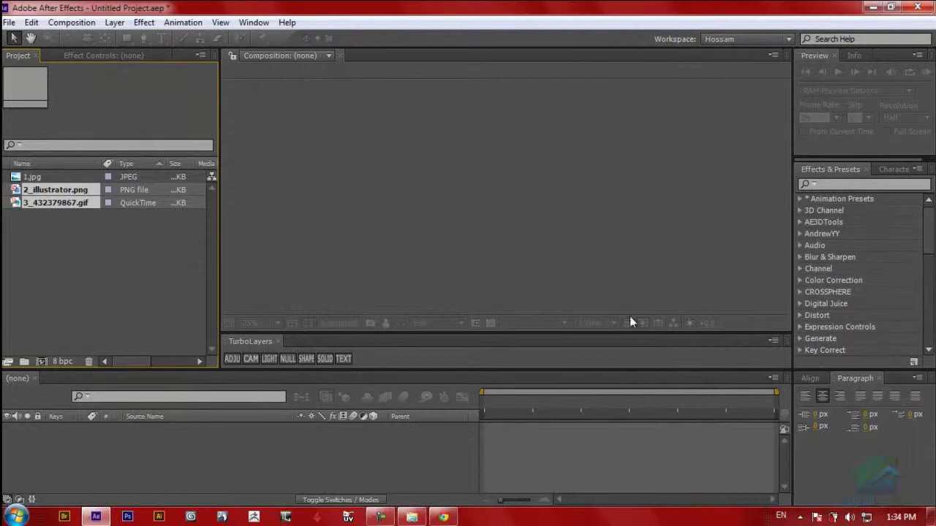
click(43, 257)
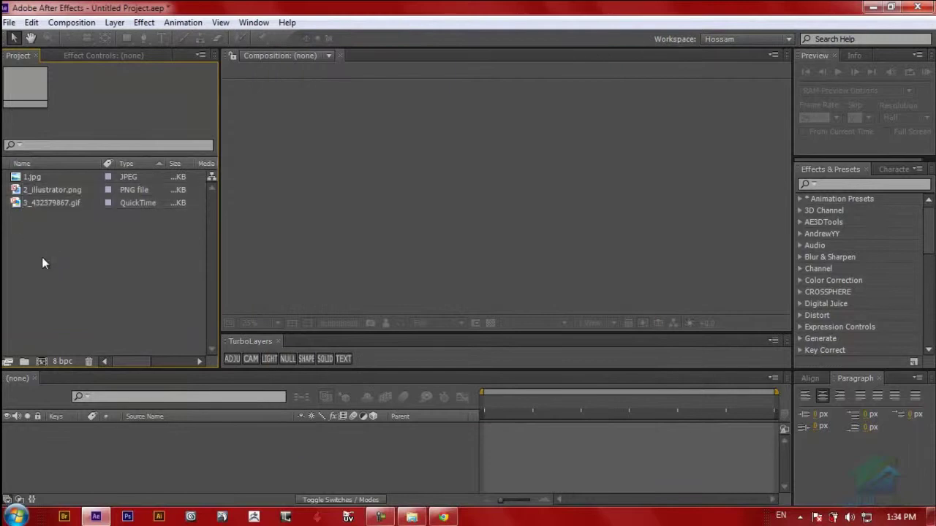
- Delete 2_illustrator.png and 3_432379867.gif from the project
click(36, 204)
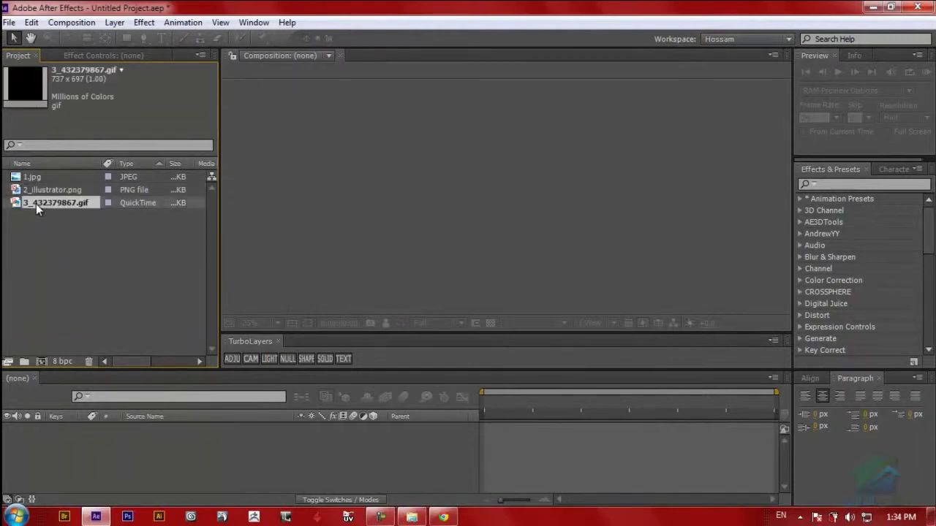
click(35, 191)
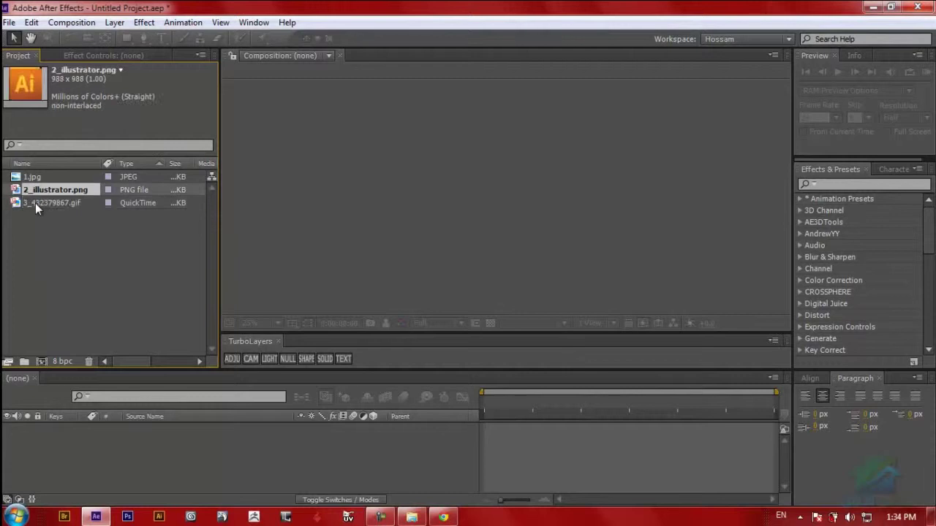
shift+click(35, 203)
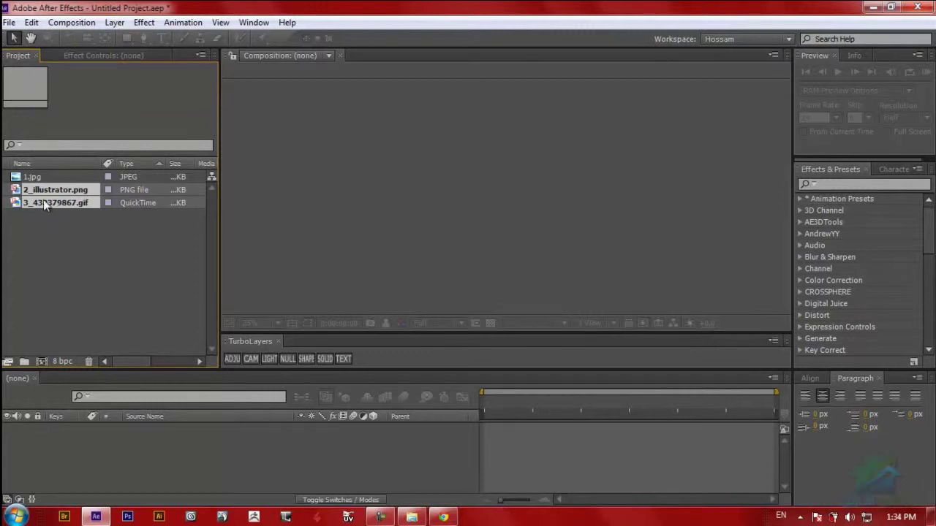
click(89, 361)
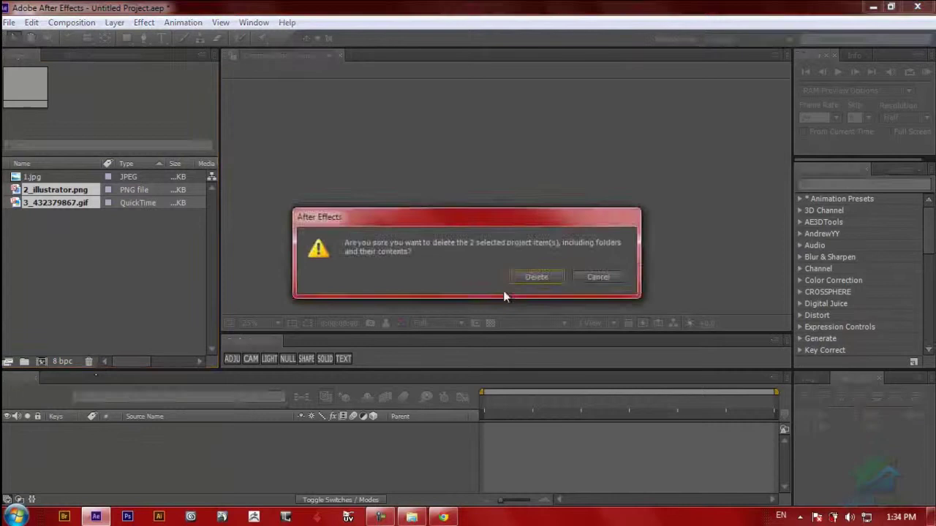
click(523, 278)
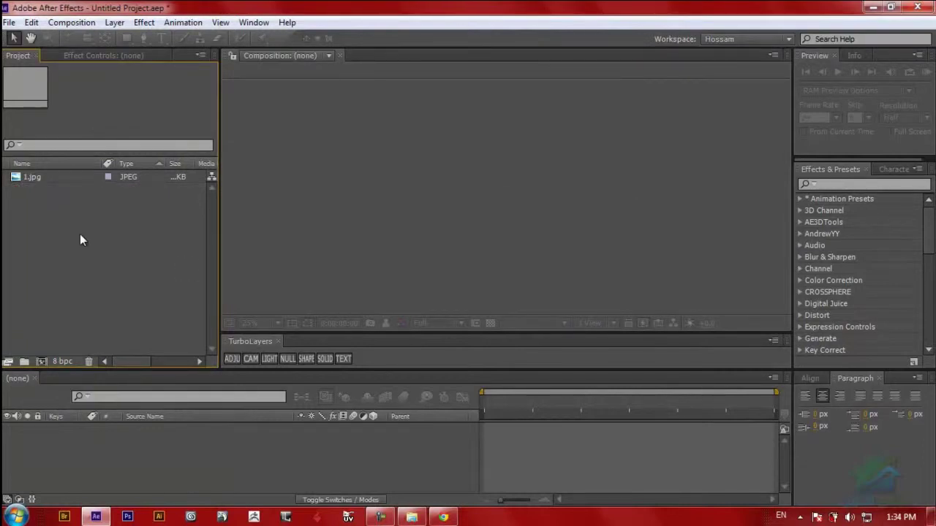
- Import 1_57.png, 1_57_b1_a1.jpg, 2_illustrator.png, 3_432379867.gif and the 3d_su_34_fullback JPEG together in one single-file import
click(9, 23)
mouse_move(45, 181)
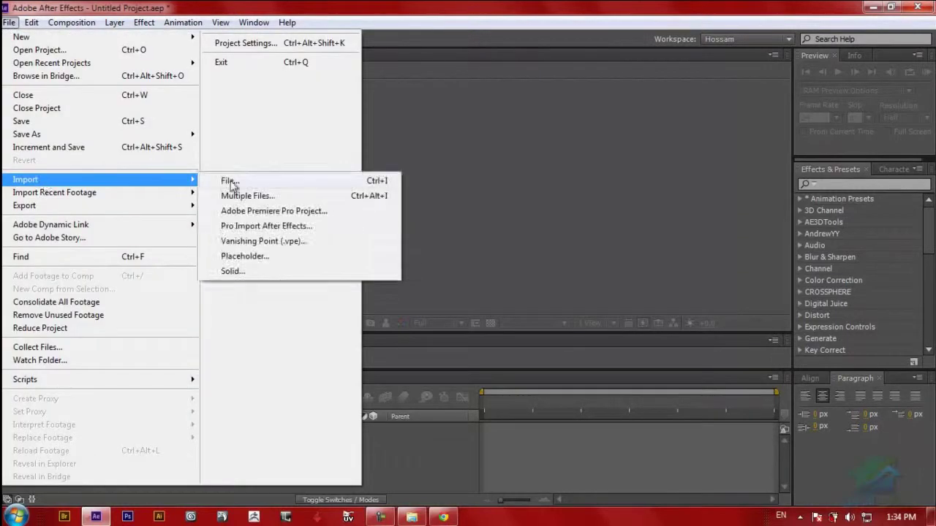
click(230, 181)
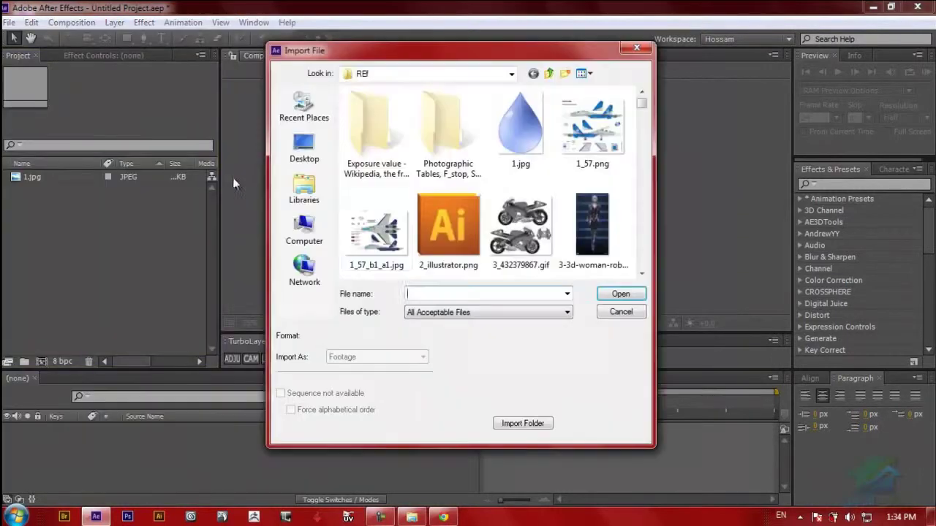
click(597, 141)
ctrl+click(405, 229)
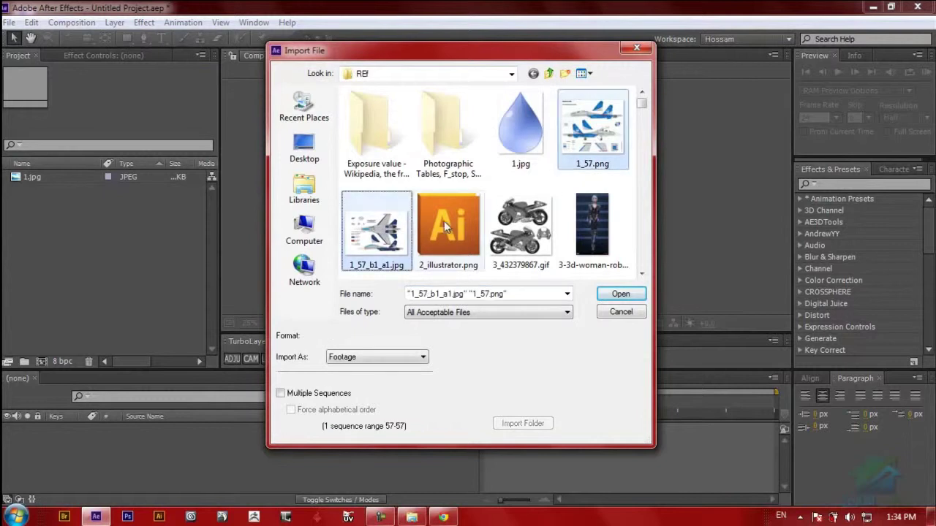
ctrl+click(444, 221)
ctrl+click(520, 227)
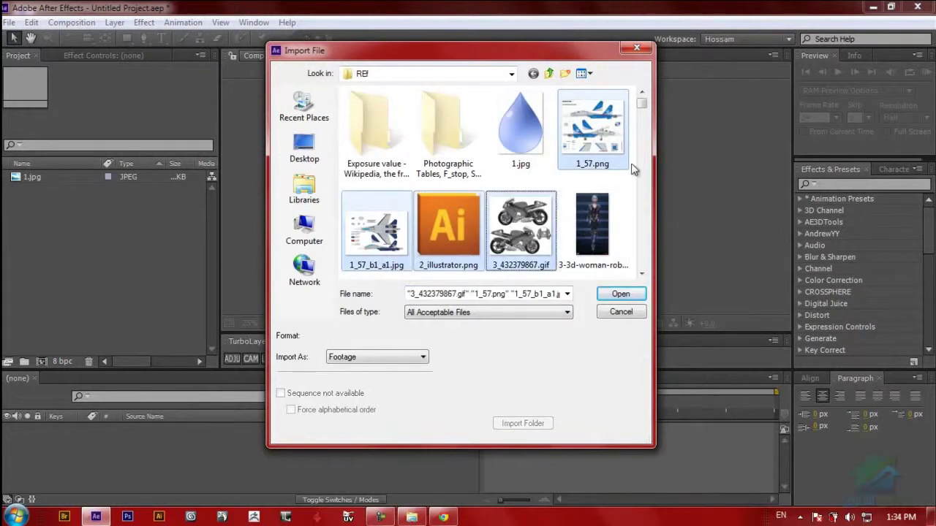
scroll(638, 110, down, 3)
ctrl+click(376, 201)
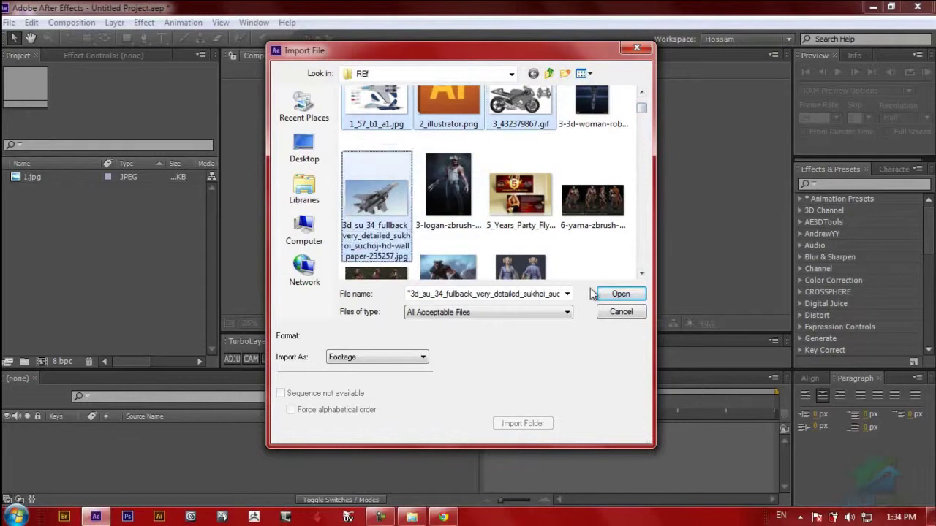
click(621, 294)
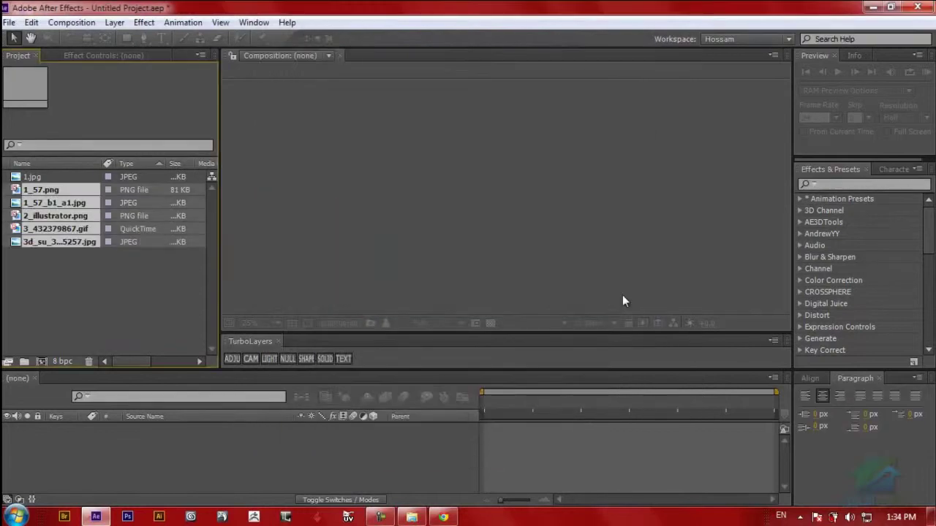
click(53, 249)
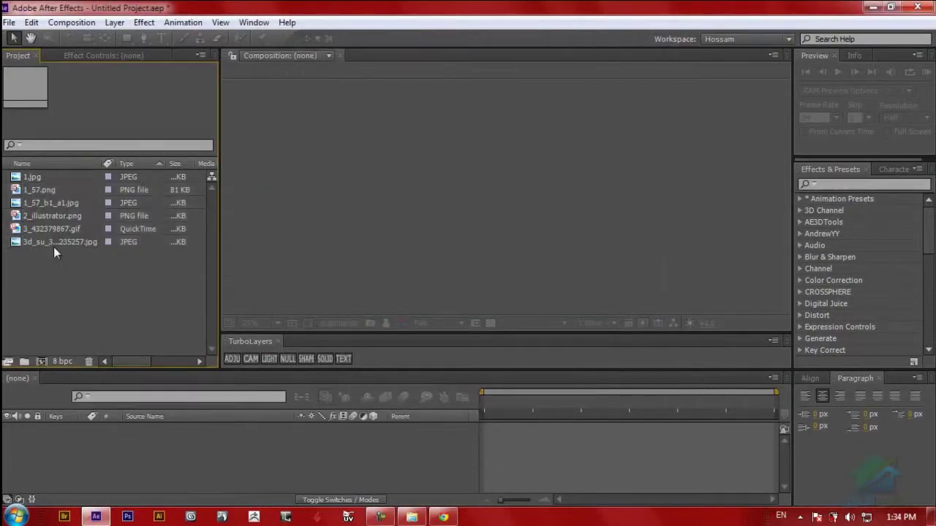
- Preview the five newly imported images one by one, and delete them all from the project, keeping 1.jpg
click(44, 190)
click(46, 203)
click(47, 215)
click(50, 229)
click(53, 242)
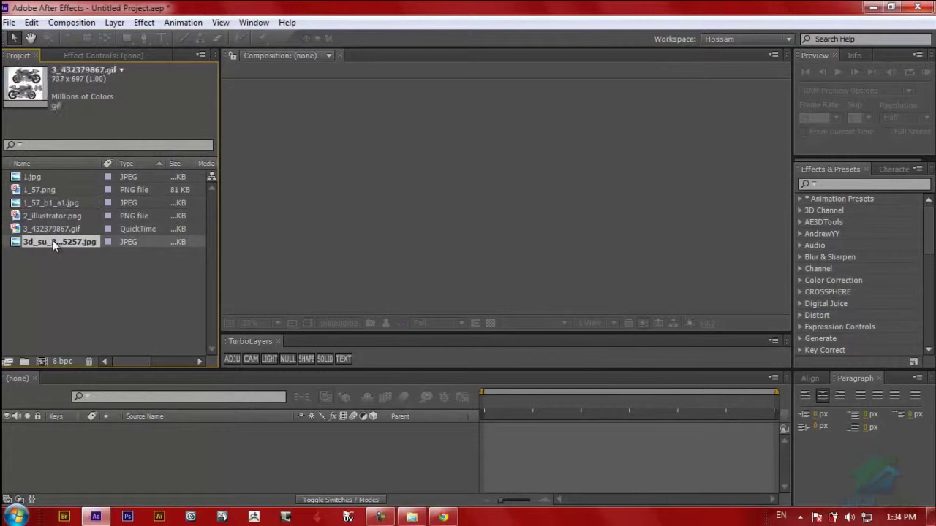
drag(57, 291, 25, 404)
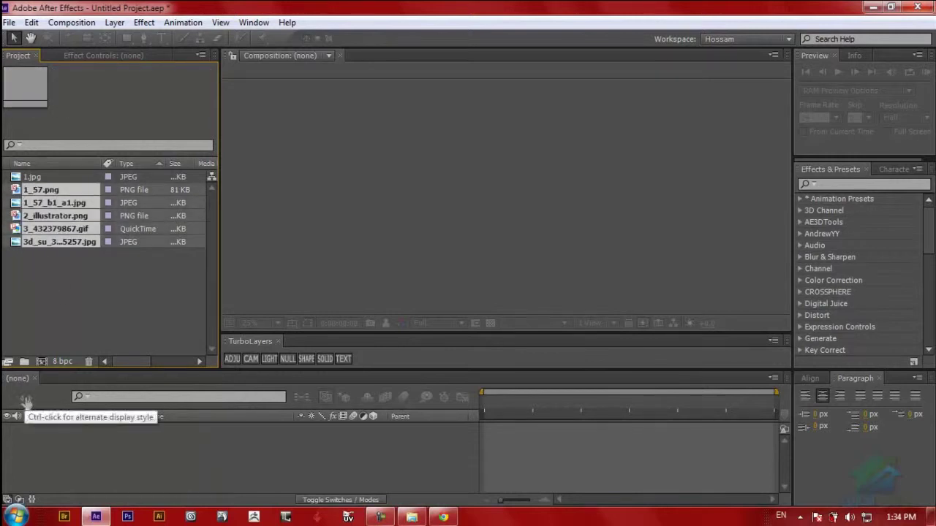
click(89, 362)
click(527, 278)
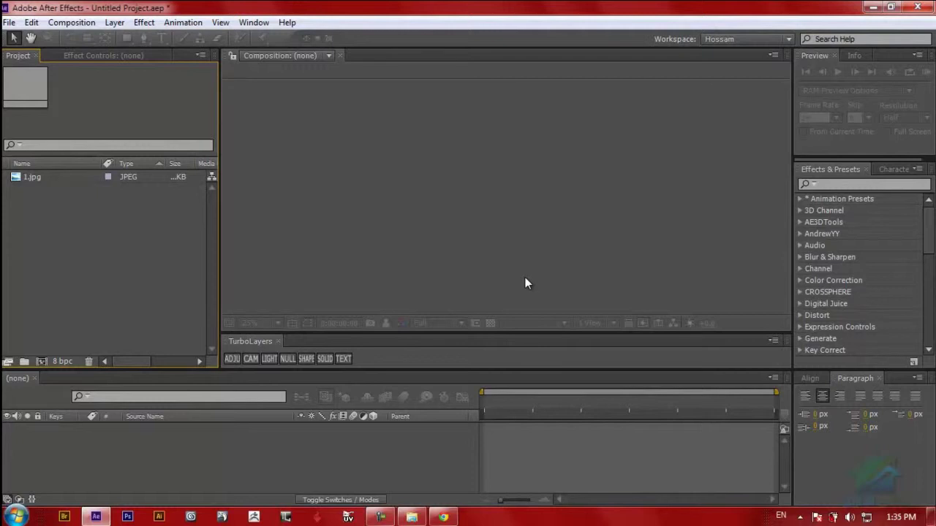
- Import the entire REf folder from the FAB directory and expand it in the project
click(10, 23)
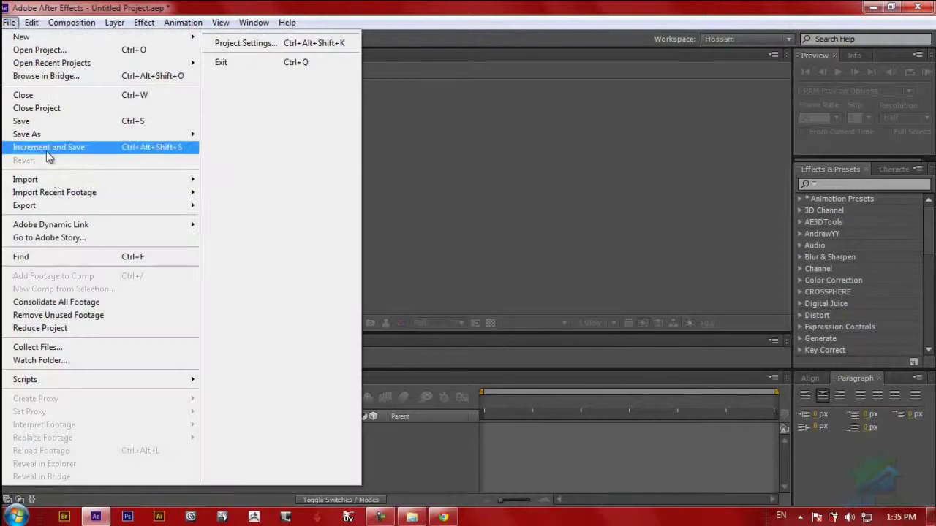
mouse_move(57, 180)
click(225, 181)
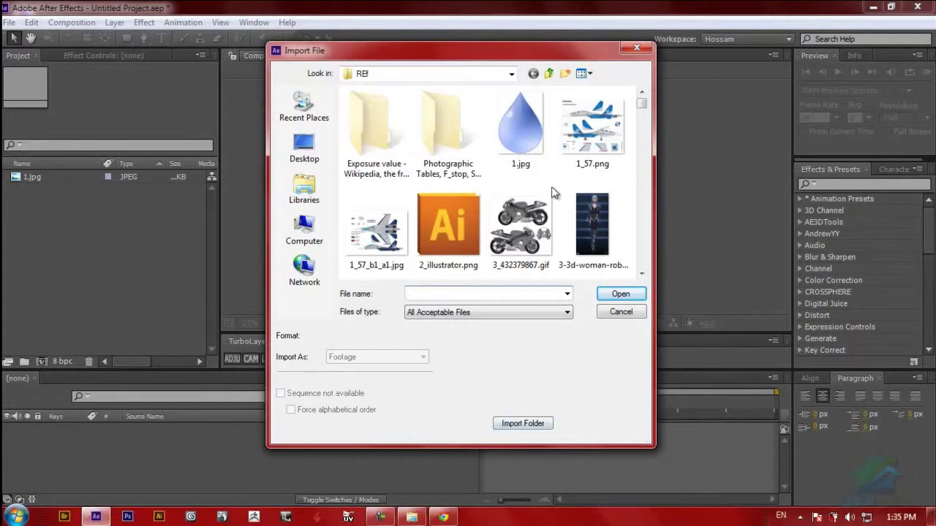
click(549, 74)
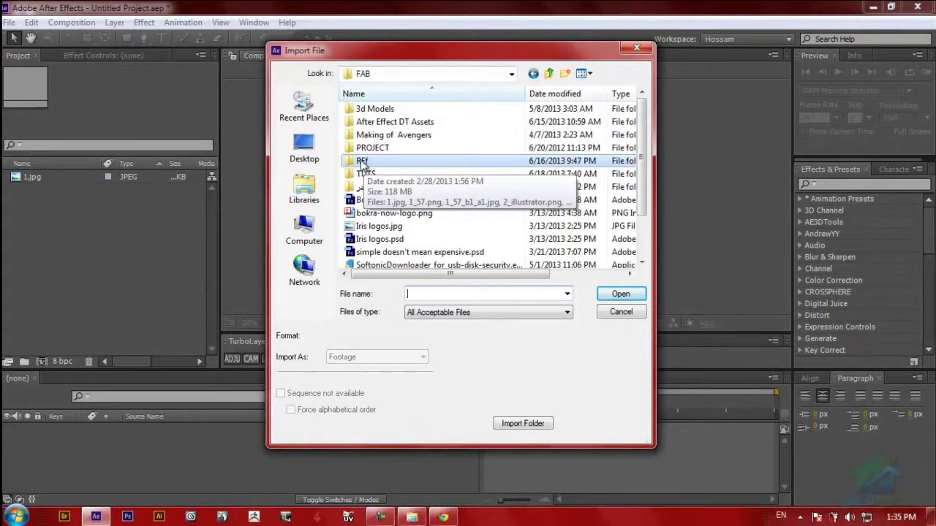
click(506, 423)
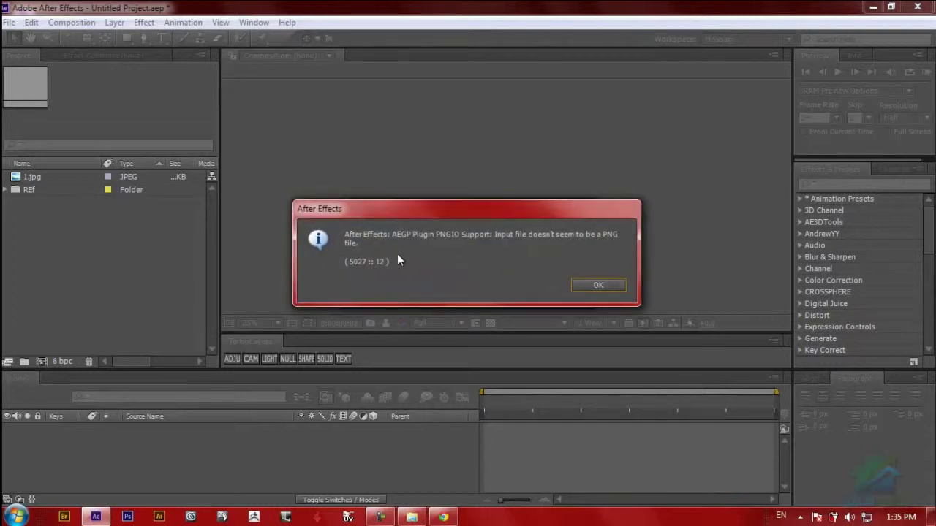
click(589, 286)
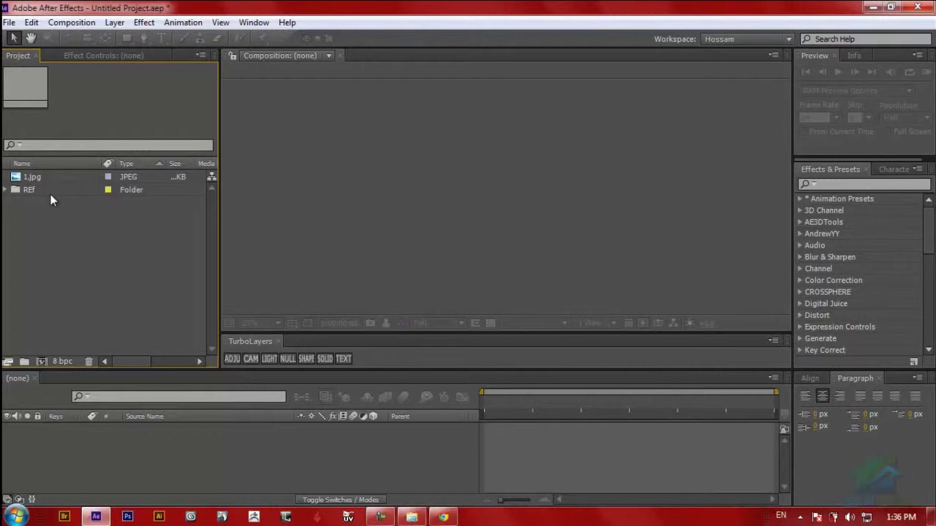
click(5, 190)
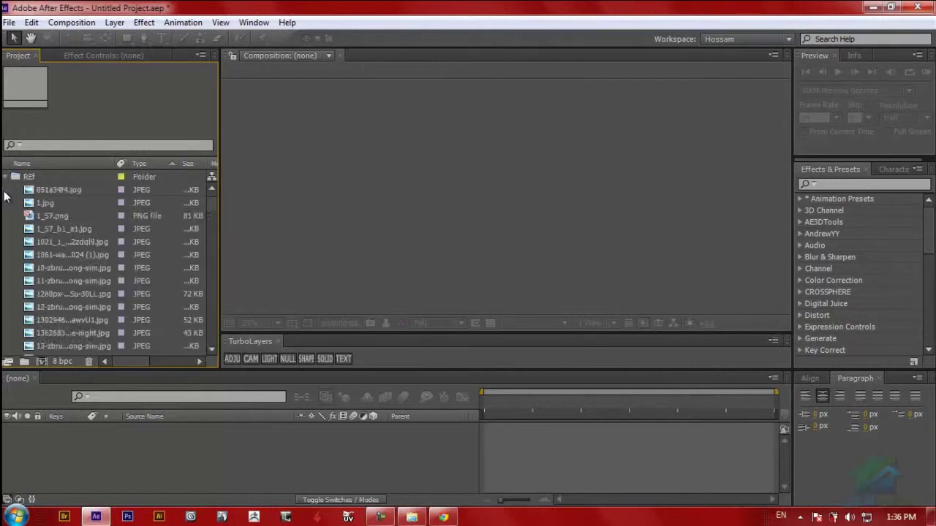
- Collapse the imported REf folder and delete it with all its contents from the project
mouse_move(214, 206)
mouse_down()
mouse_move(220, 331)
mouse_move(213, 343)
mouse_move(209, 194)
mouse_up()
click(26, 191)
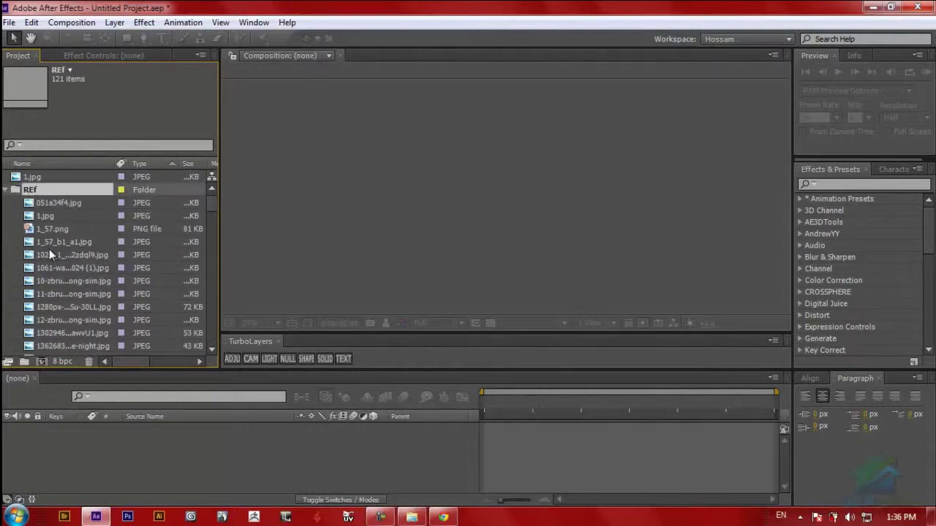
key(Delete)
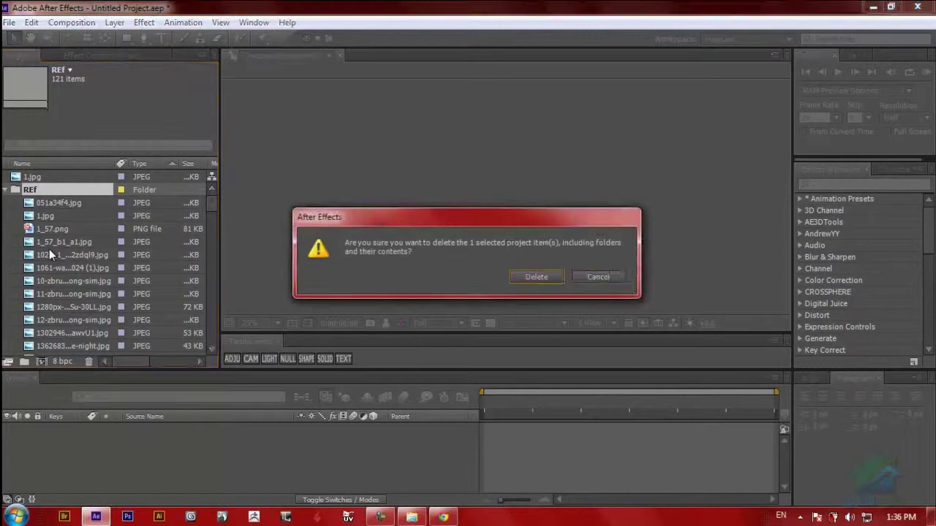
click(579, 279)
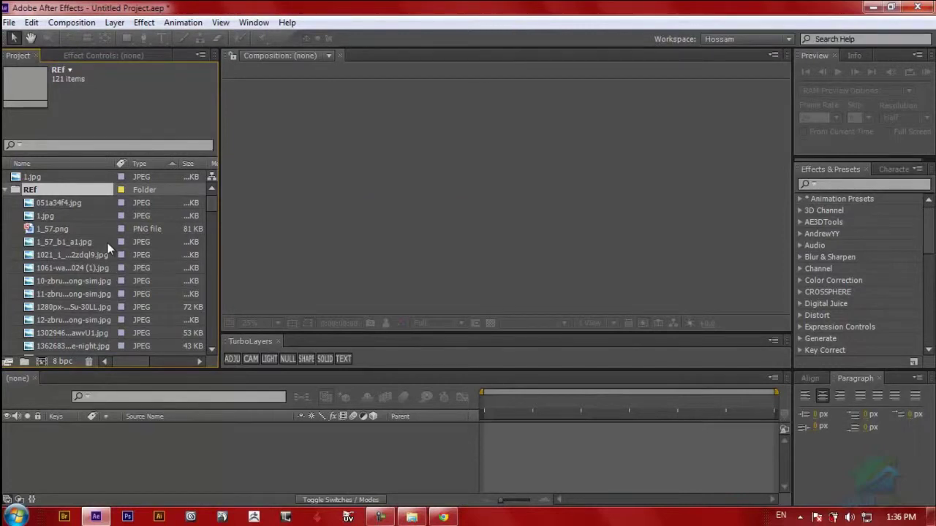
click(14, 190)
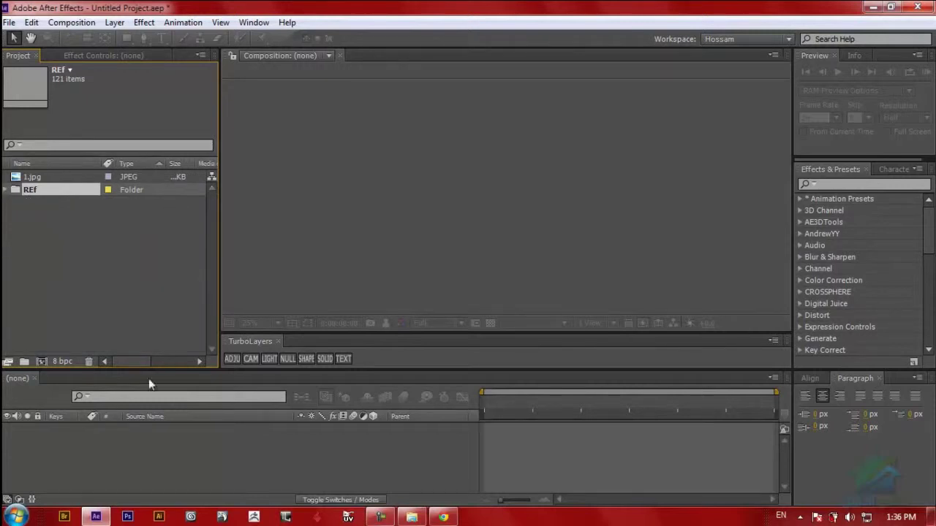
click(88, 362)
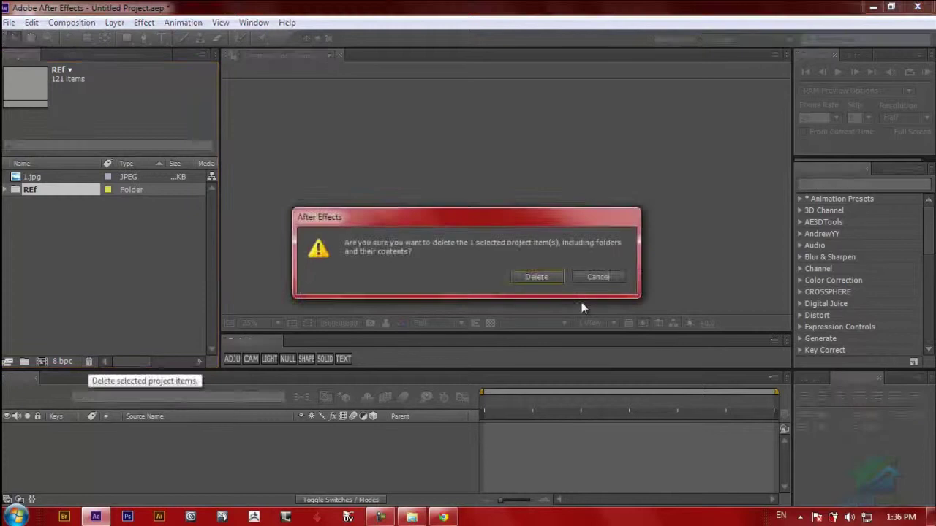
click(535, 279)
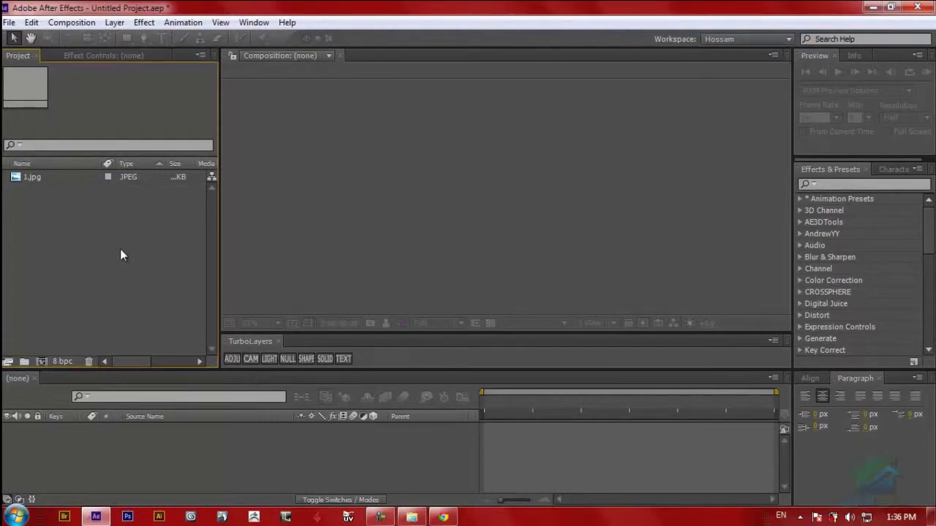
right_click(59, 225)
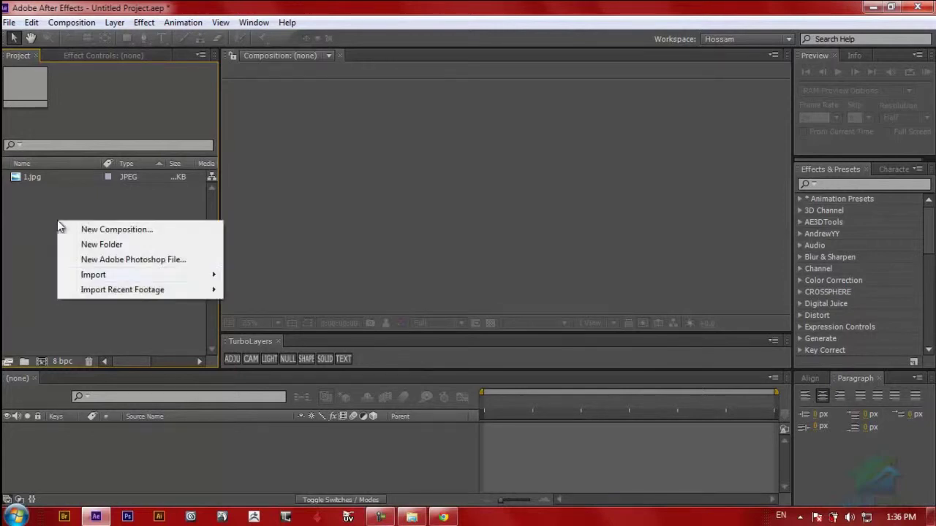
mouse_move(73, 280)
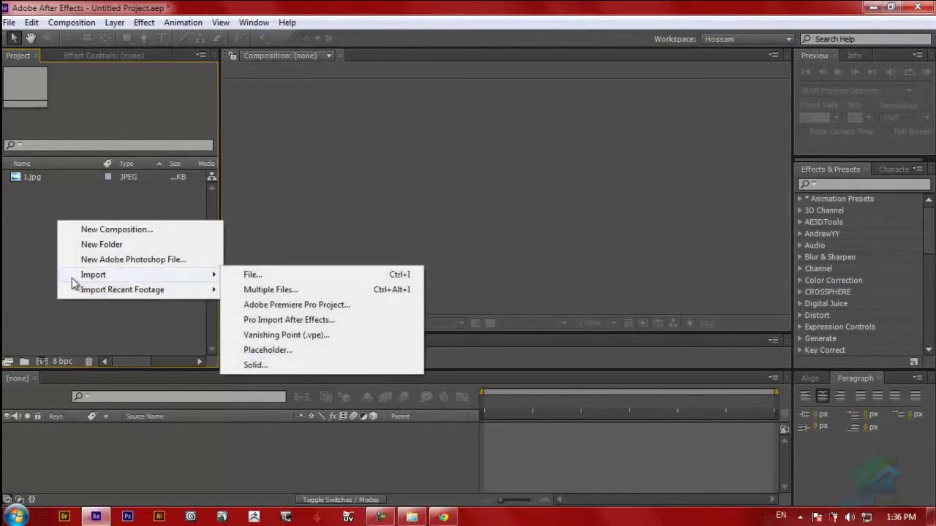
click(44, 241)
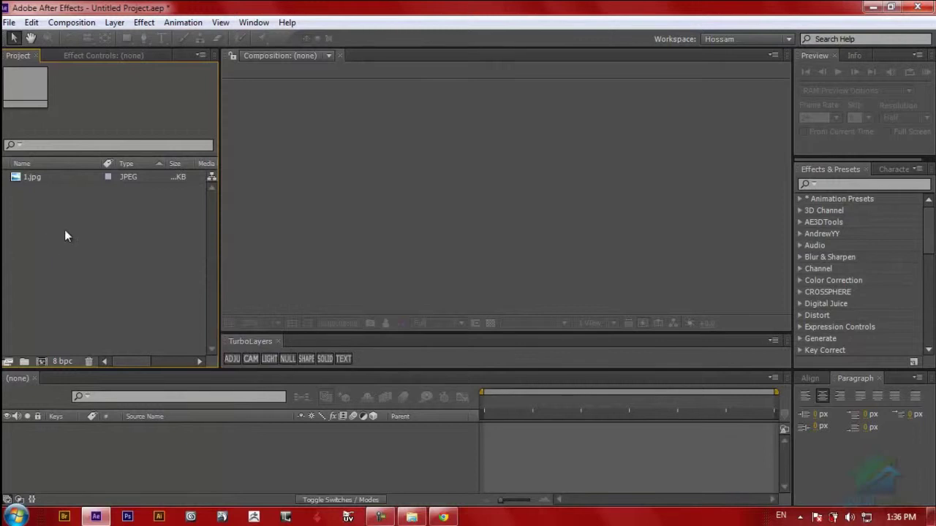
right_click(65, 231)
mouse_move(163, 285)
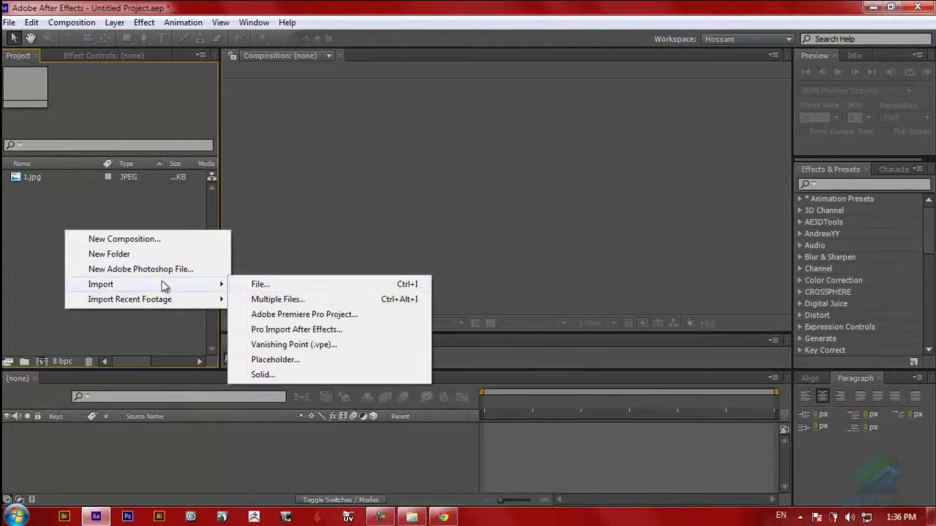
click(262, 284)
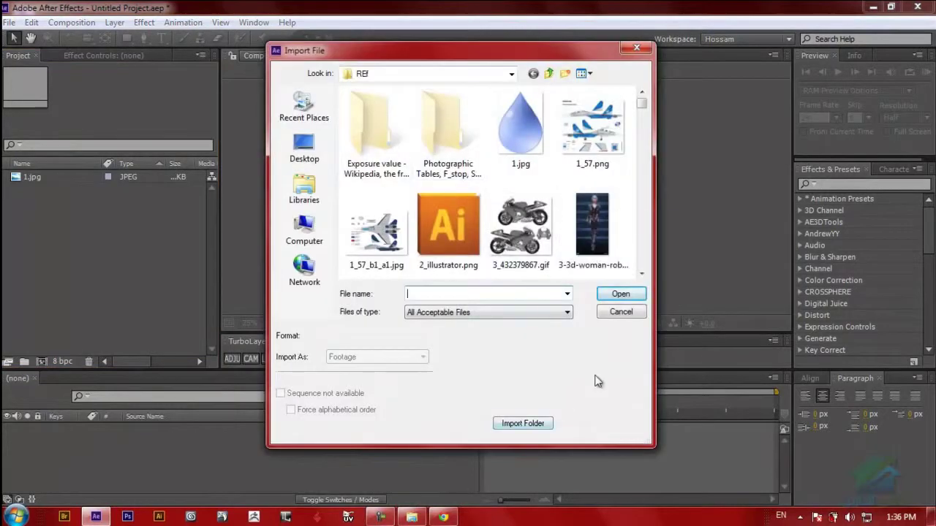
click(617, 314)
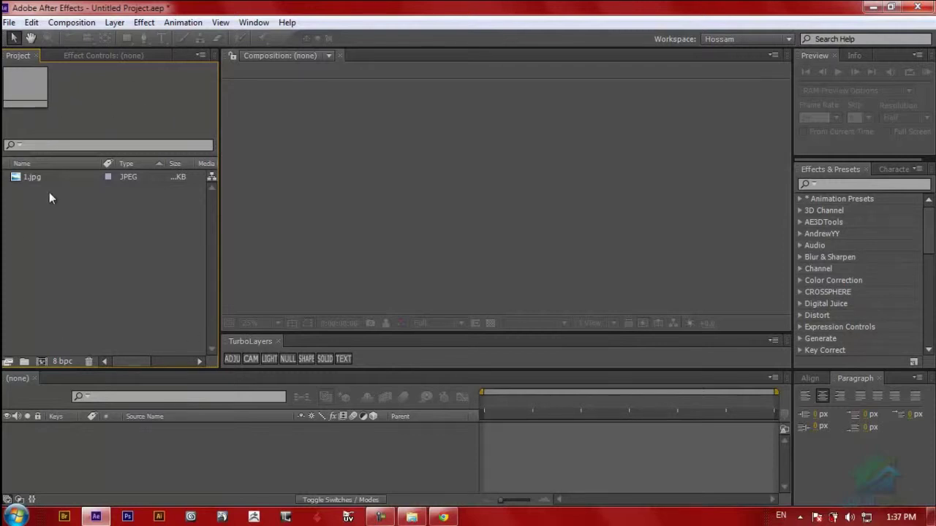
double_click(117, 259)
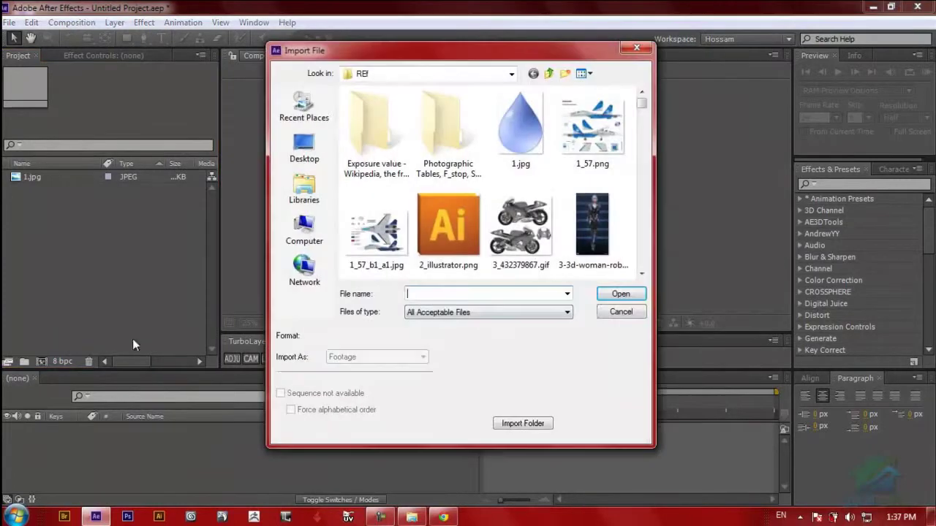
click(601, 310)
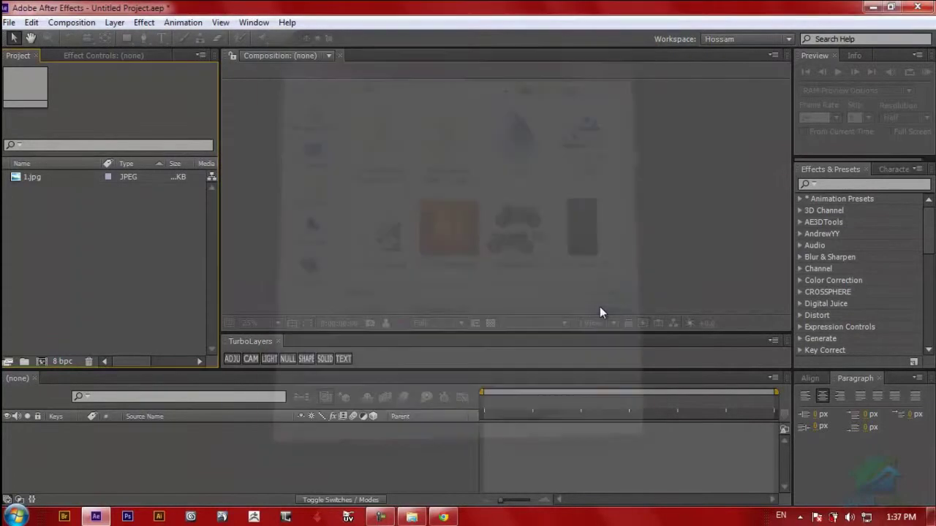
double_click(152, 251)
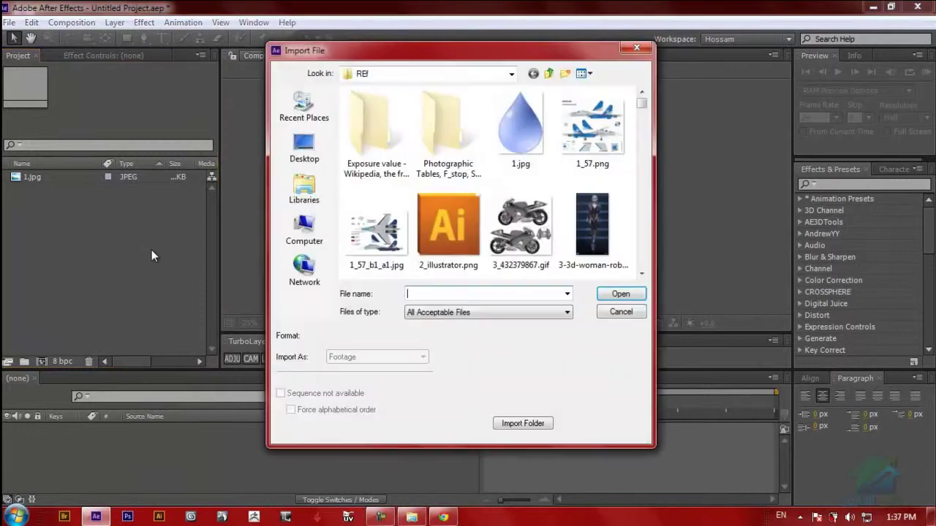
mouse_move(641, 104)
mouse_down()
mouse_move(644, 152)
mouse_move(641, 101)
mouse_up()
click(627, 314)
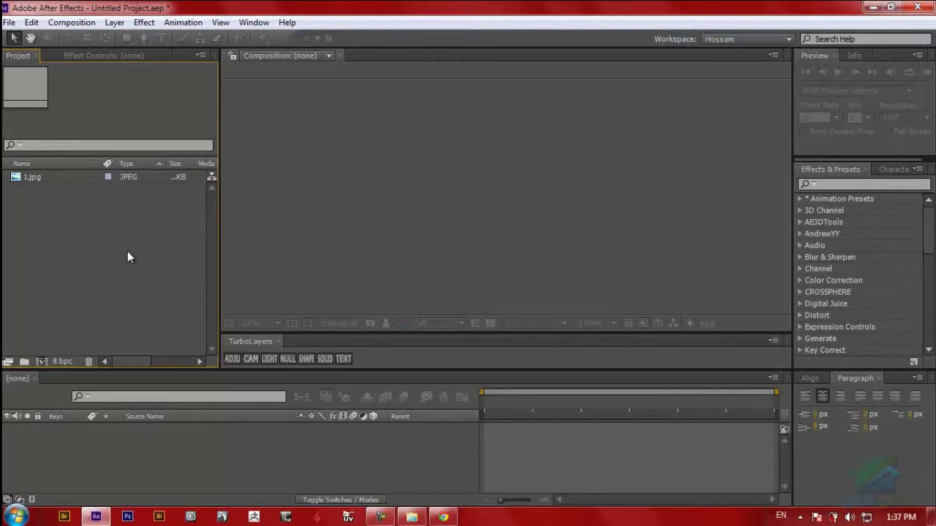
- Minimize After Effects and open the REf folder inside FAB on Local Disk (D:) in Windows Explorer
click(37, 177)
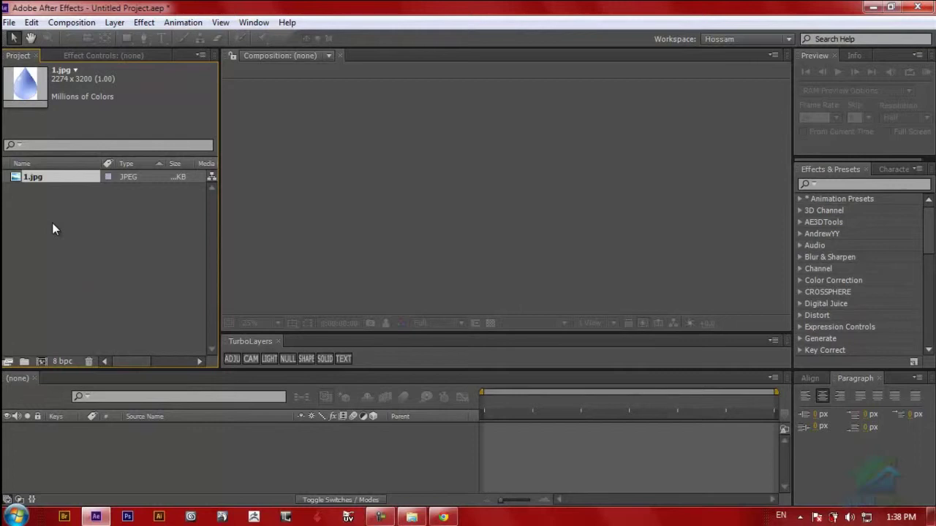
click(873, 8)
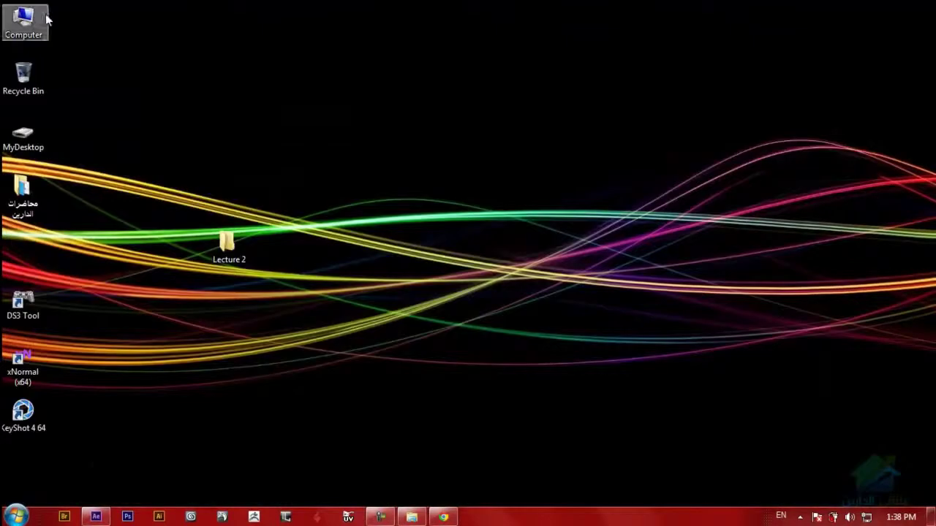
double_click(35, 22)
double_click(448, 103)
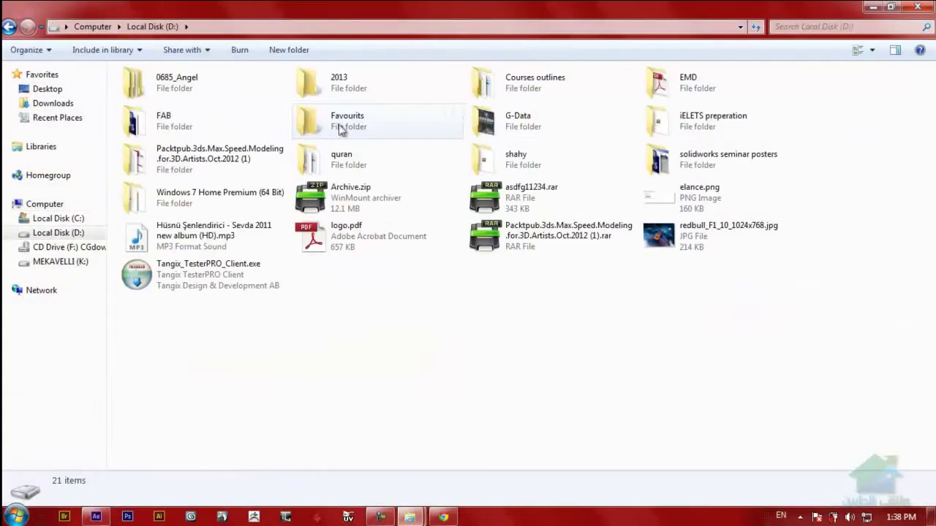
double_click(174, 121)
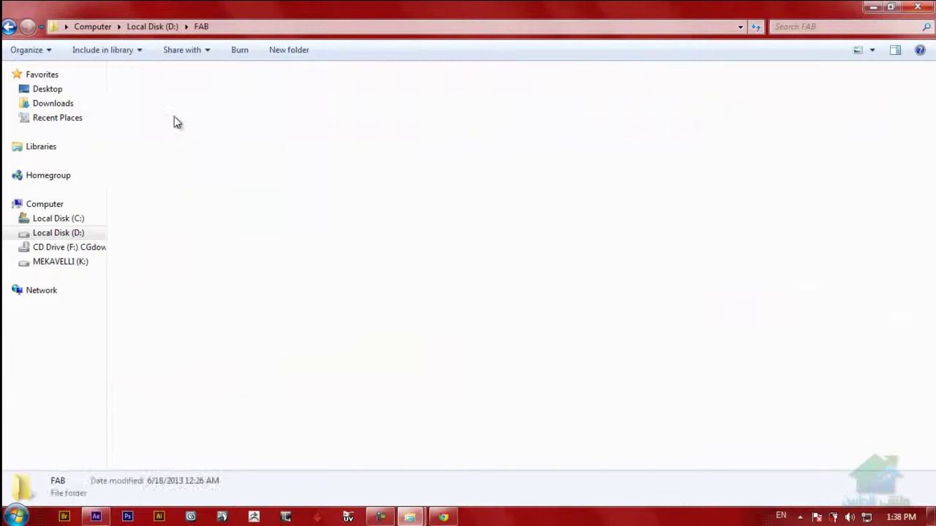
double_click(461, 130)
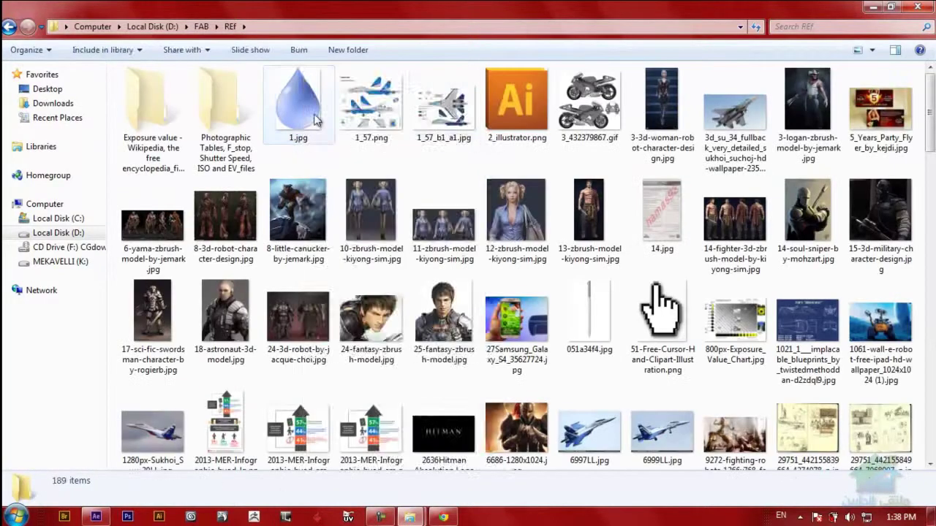
- Rename the source image 1.jpg as 5.jpg in the REf folder and close the Explorer window
click(305, 113)
right_click(305, 113)
click(351, 485)
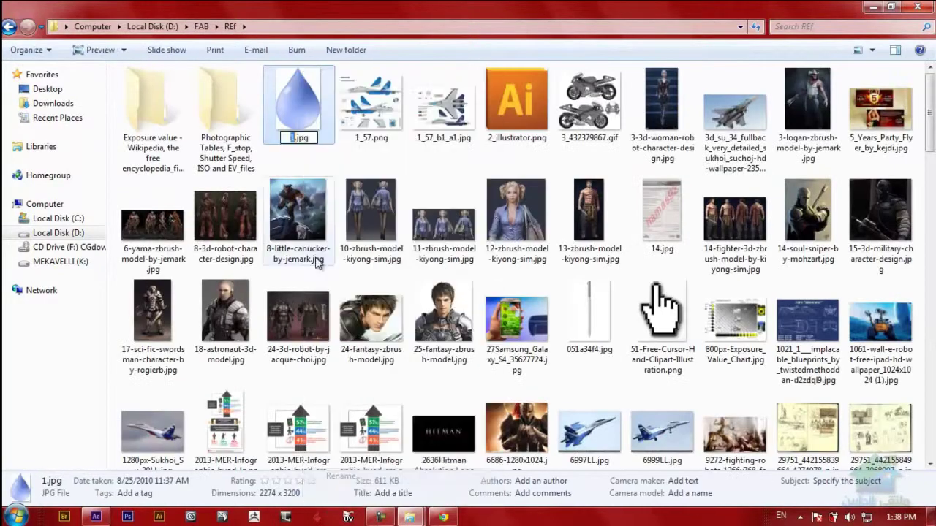
text(5)
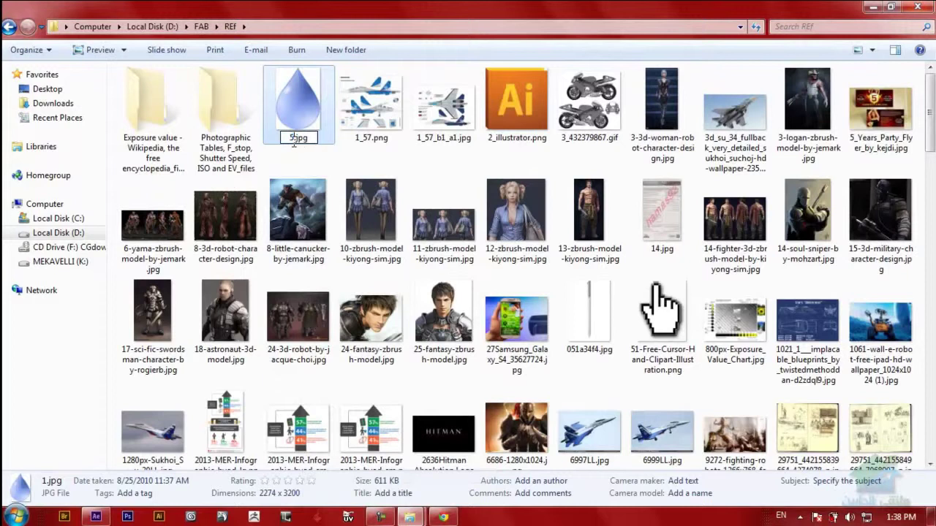
key(Return)
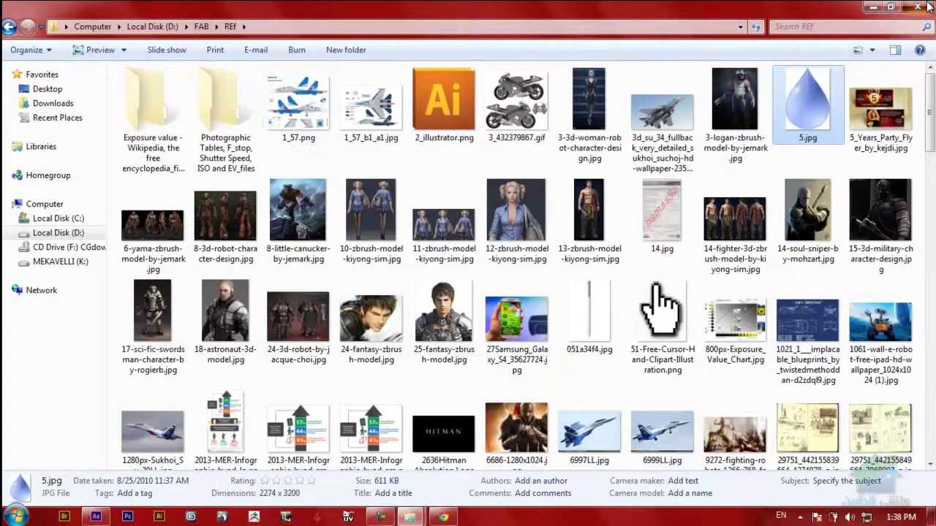
click(926, 6)
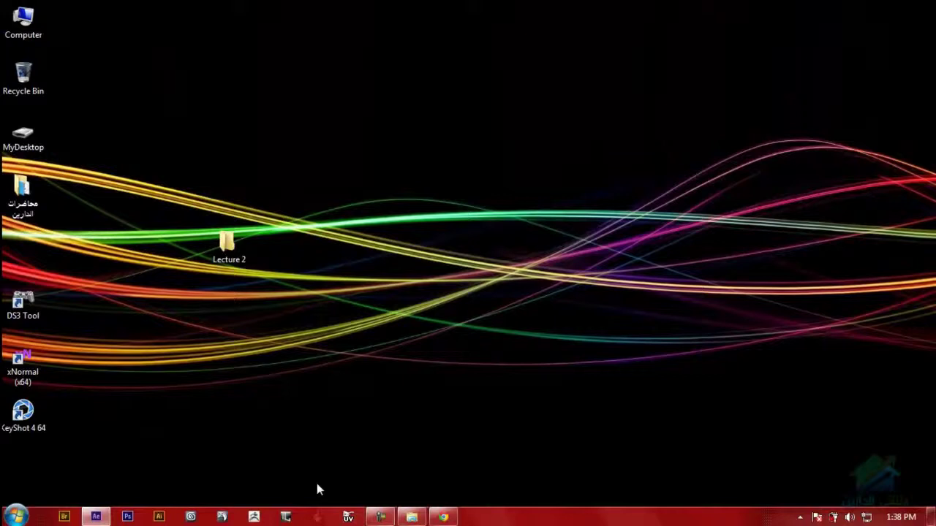
- Switch back to After Effects and create a composition from the 1.jpg footage
click(96, 516)
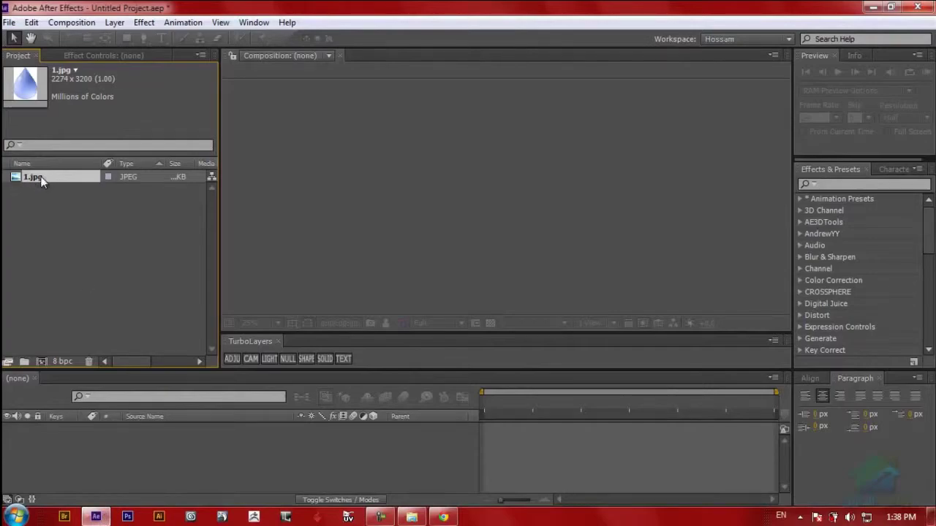
drag(42, 181, 58, 448)
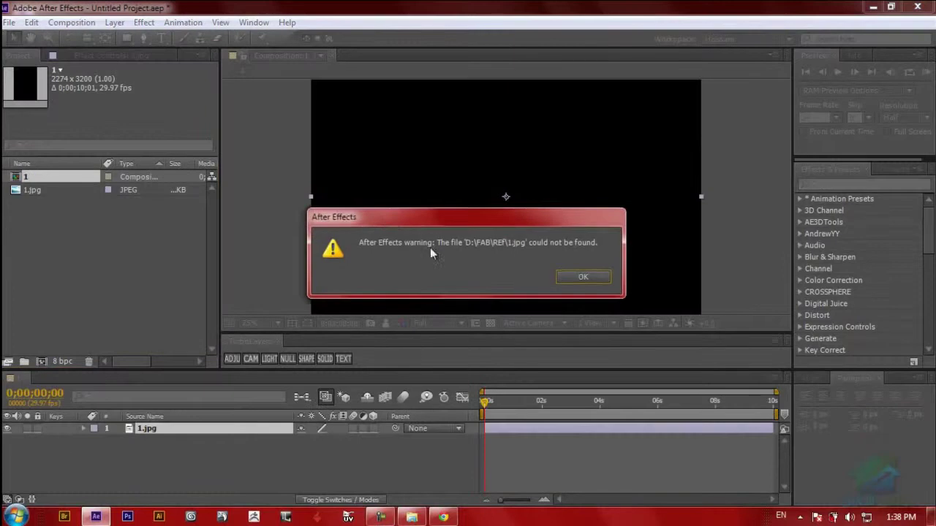
drag(385, 219, 386, 160)
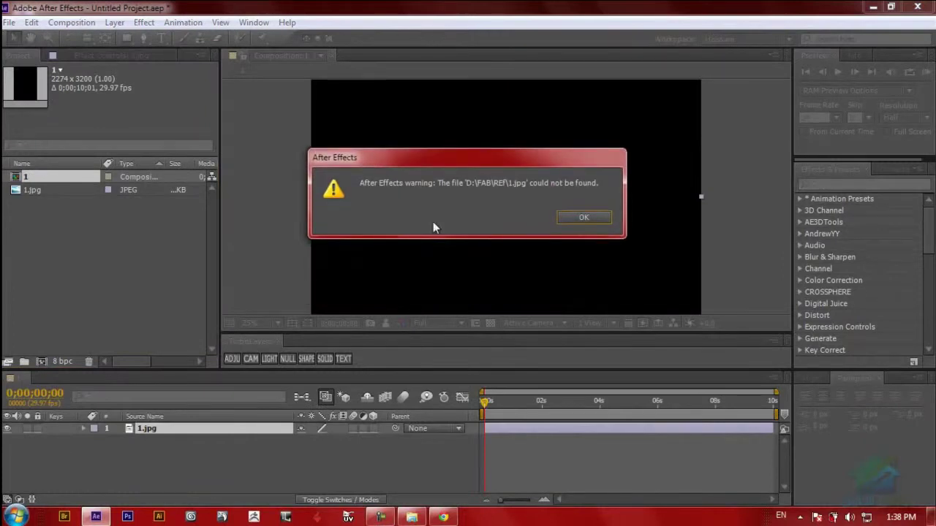
click(583, 218)
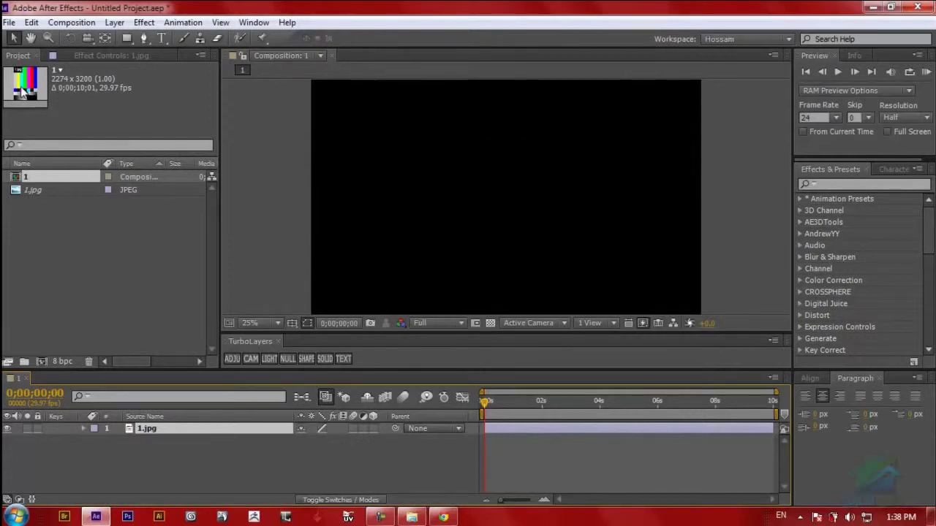
- Delete composition 1 and the 1.jpg footage from the project
click(88, 361)
click(494, 281)
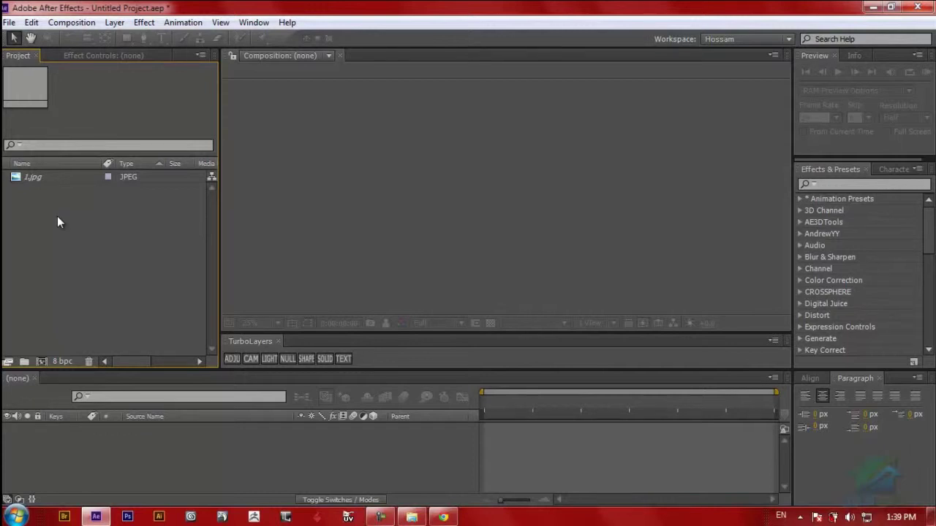
click(36, 181)
key(Delete)
- Duplicate 1_57.png, 1_57_b1_a1.jpg, 2_illustrator.png and 3_432379867.gif within the REf folder from the Import File dialog
double_click(103, 214)
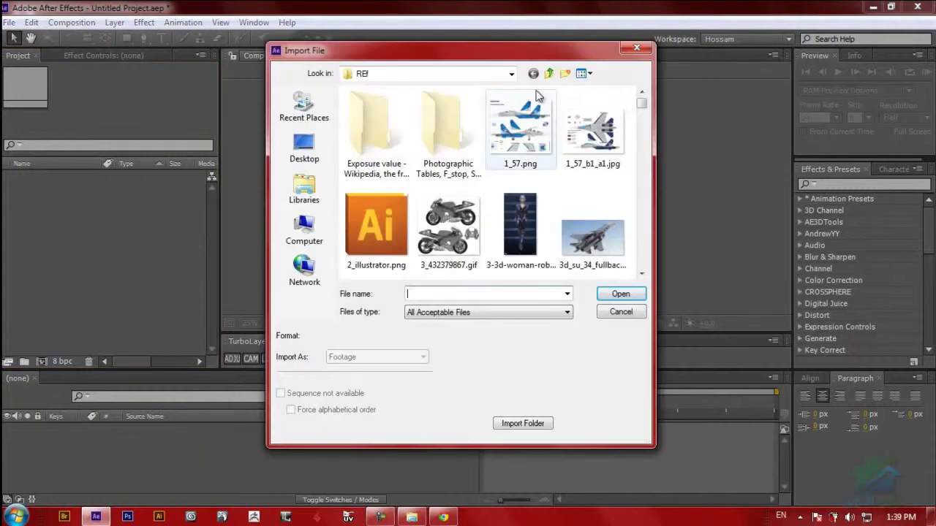
click(513, 140)
ctrl+click(596, 142)
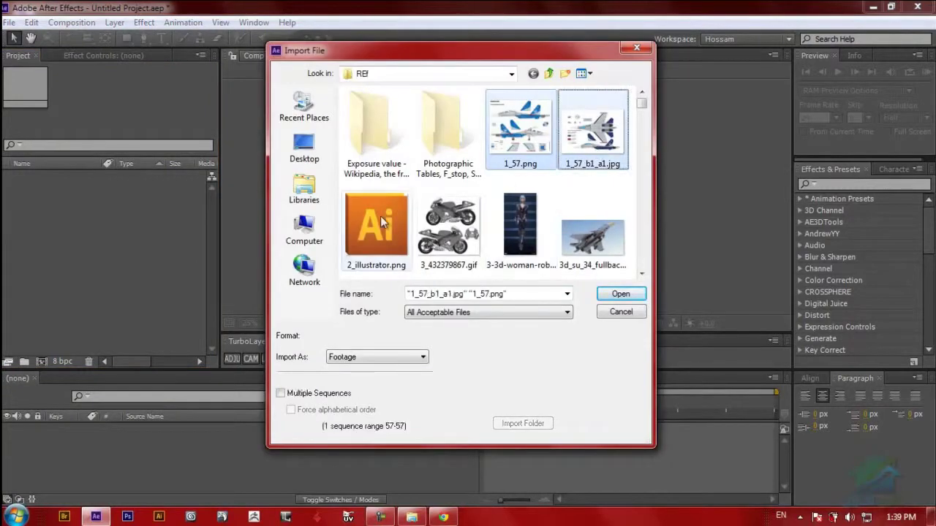
ctrl+click(377, 223)
ctrl+click(445, 229)
key(ctrl+c)
key(ctrl+v)
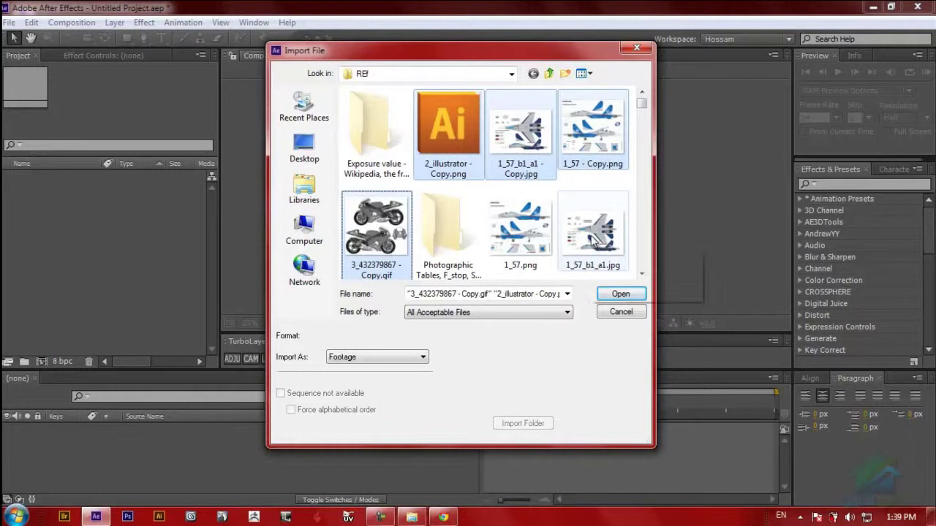
- Permanently delete the four copied image files from the REf folder and select 1_57.png
ctrl+click(593, 234)
key(shift+Delete)
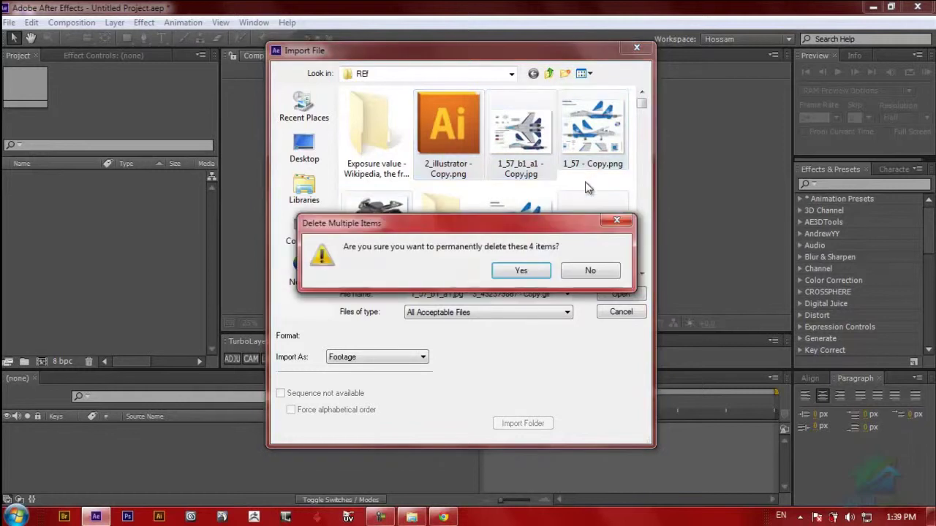
click(540, 271)
click(552, 163)
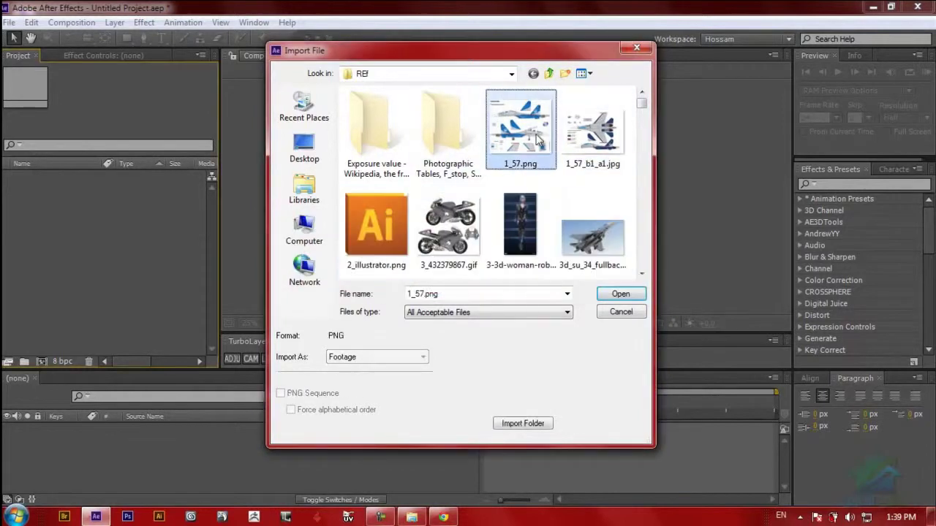
- Import 1_57.png, 1_57_b1_a1.jpg, 2_illustrator.png and 3_432379867.gif together from the REf folder as footage
shift+click(448, 226)
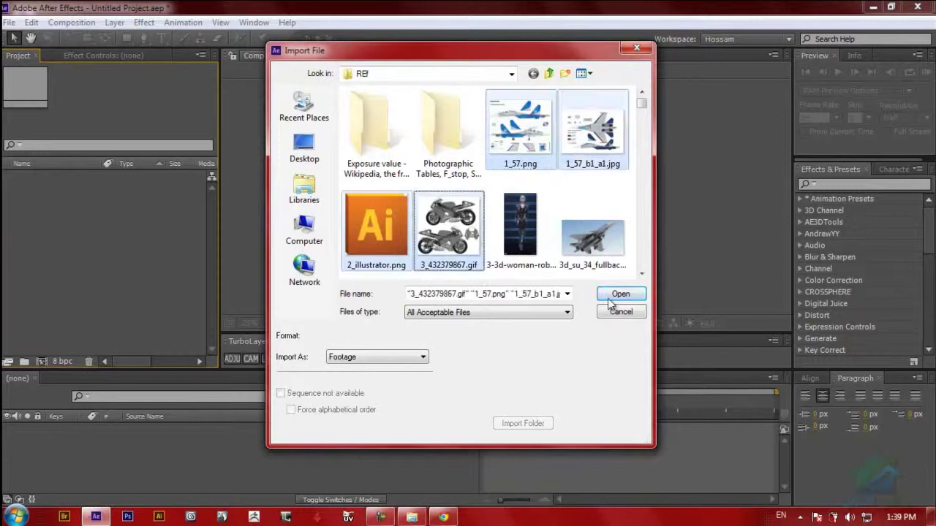
click(620, 294)
click(107, 256)
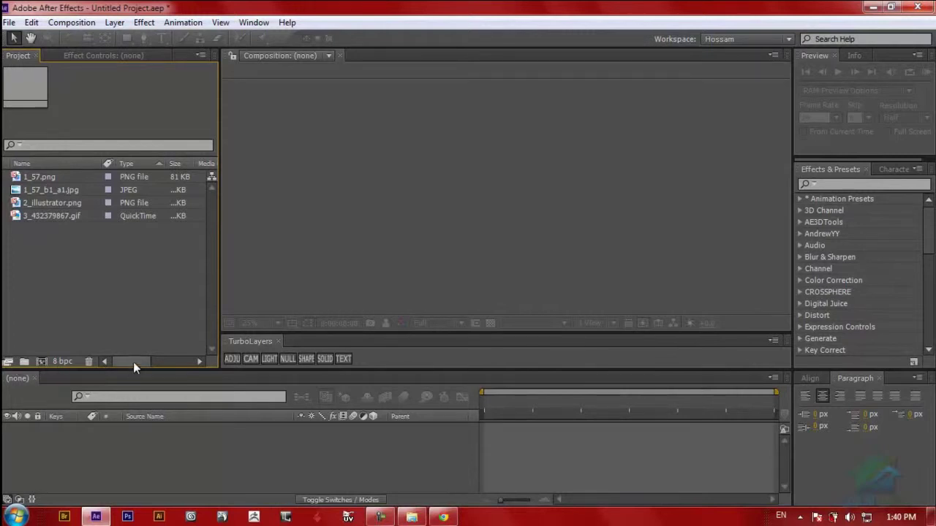
- Widen the Project panel to examine the Size, Media Duration and File Path columns of the imported footage
mouse_move(133, 362)
mouse_down()
mouse_move(172, 355)
mouse_move(130, 350)
mouse_up()
drag(139, 361, 165, 361)
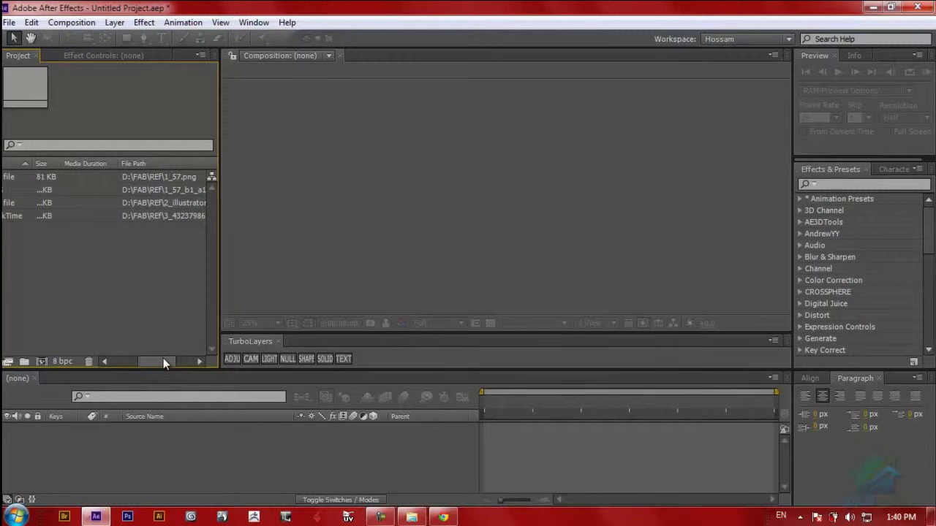
drag(163, 358, 134, 356)
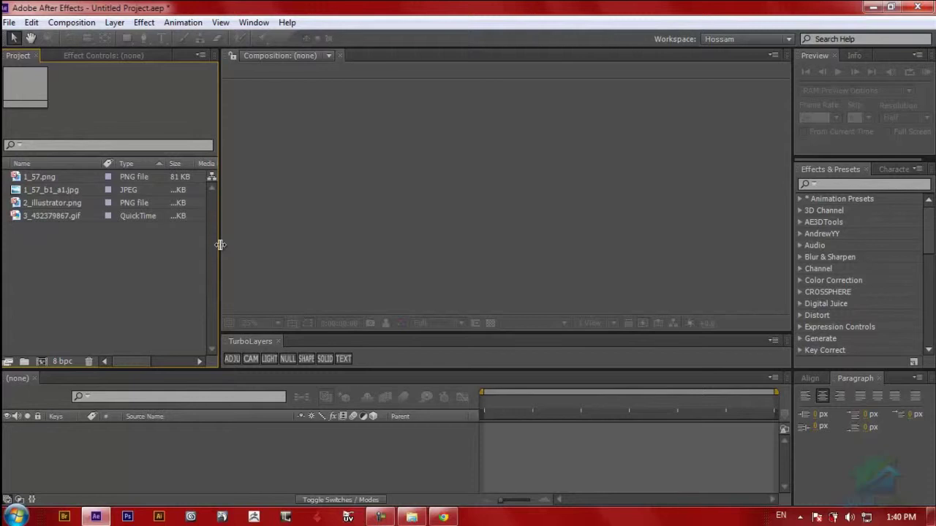
drag(220, 244, 391, 253)
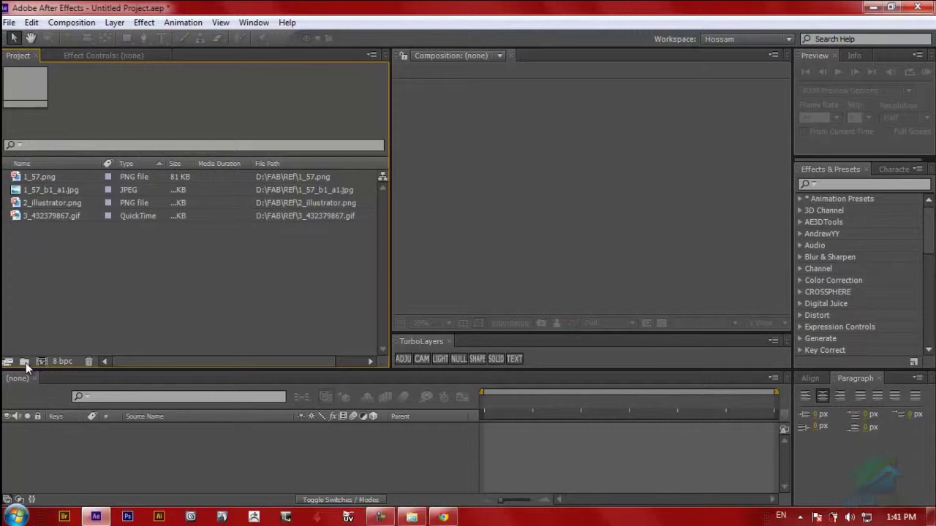
- Create a new folder at the root of the project, keeping its default name
click(26, 363)
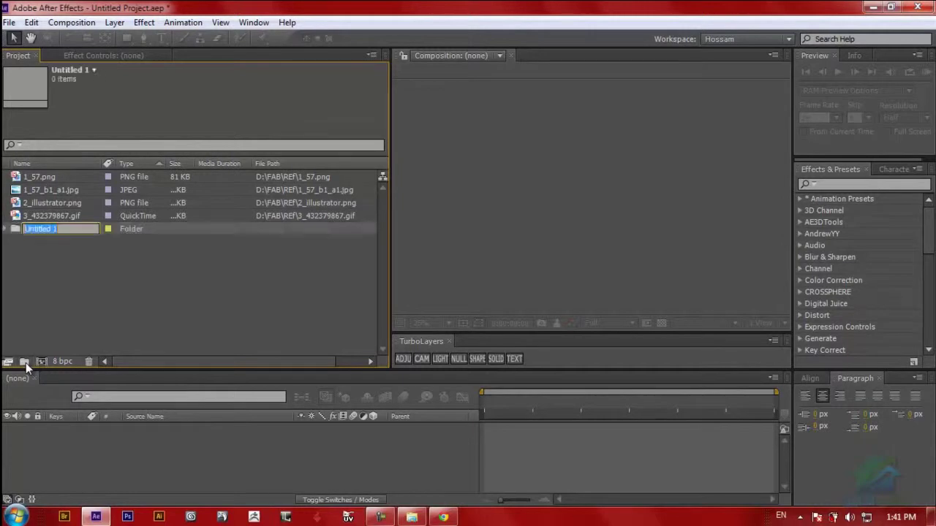
click(102, 269)
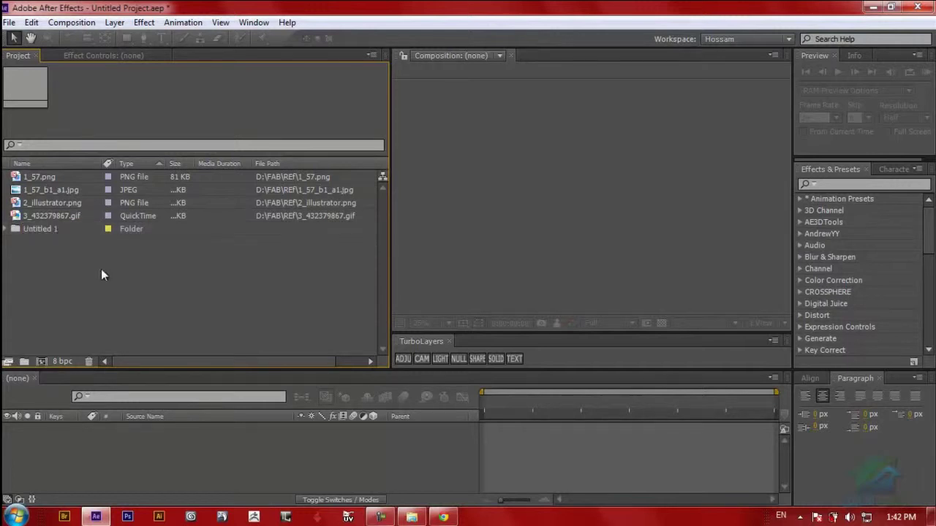
- Create a subfolder inside the Untitled 1 folder and delete it
click(54, 229)
click(22, 362)
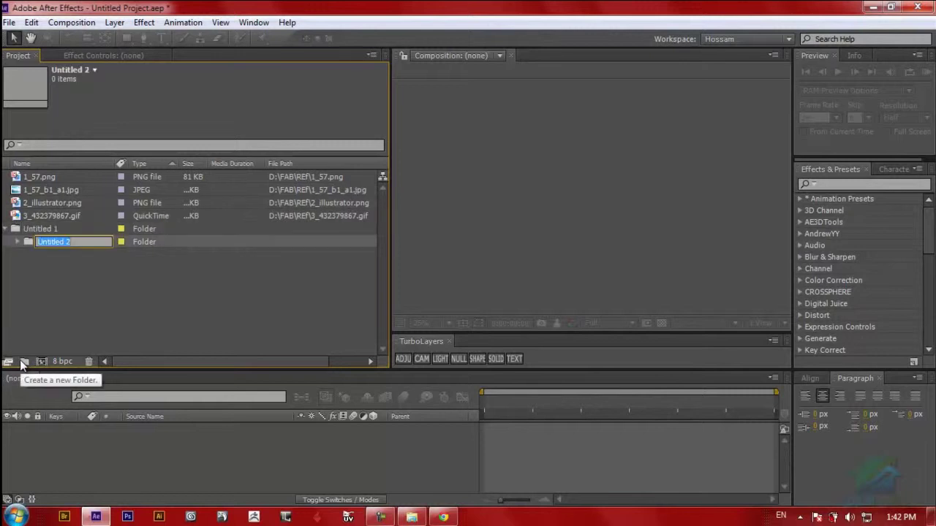
click(28, 243)
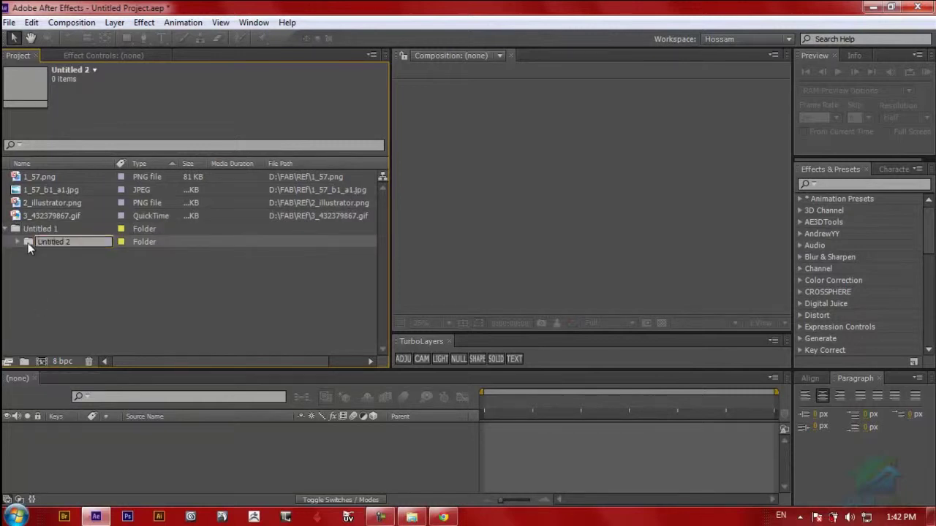
key(Delete)
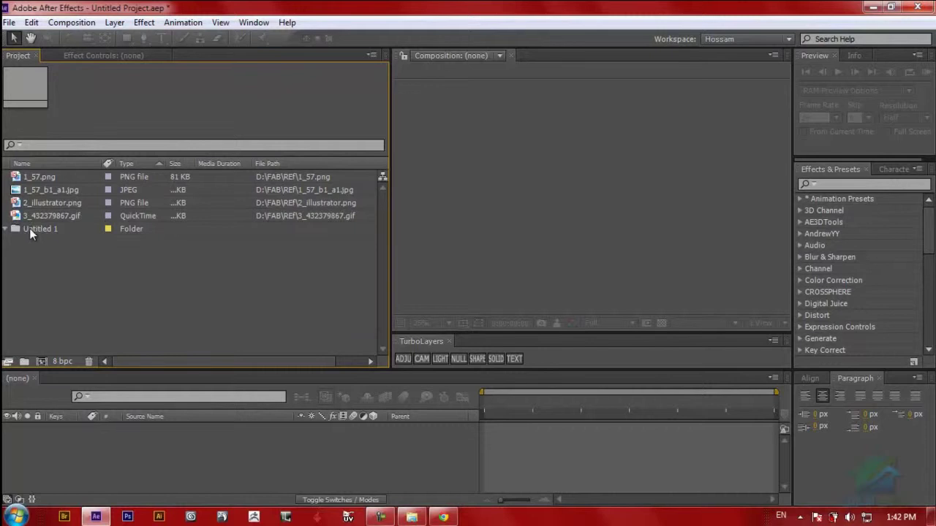
- Add another subfolder to the selected Untitled 1 folder, expand it and delete it
click(31, 228)
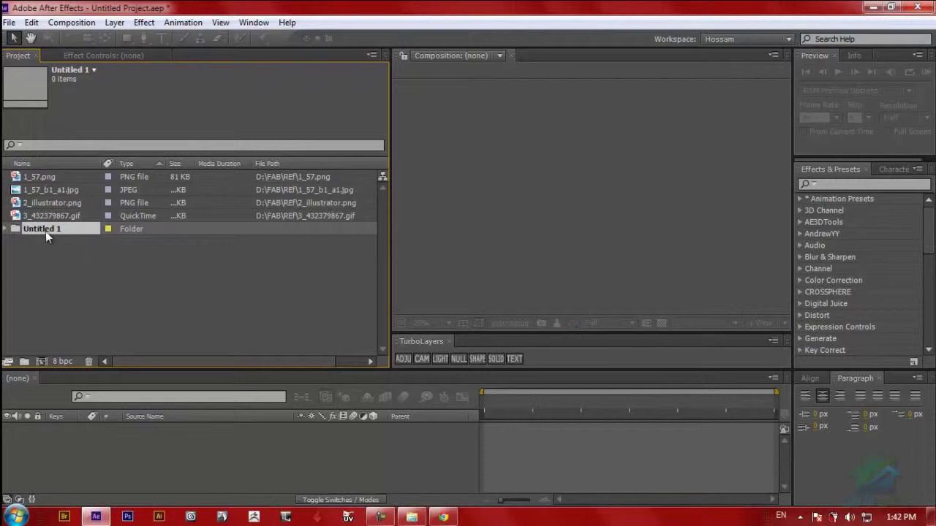
click(26, 361)
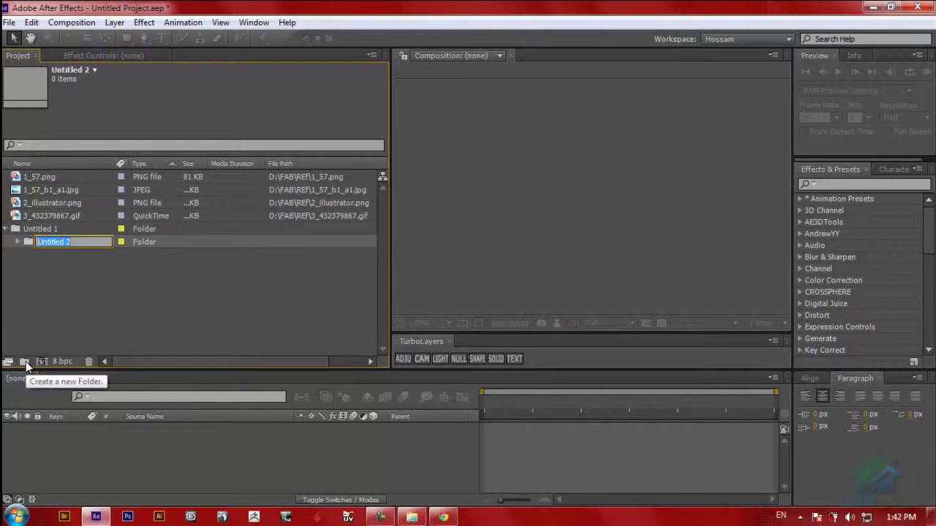
click(13, 240)
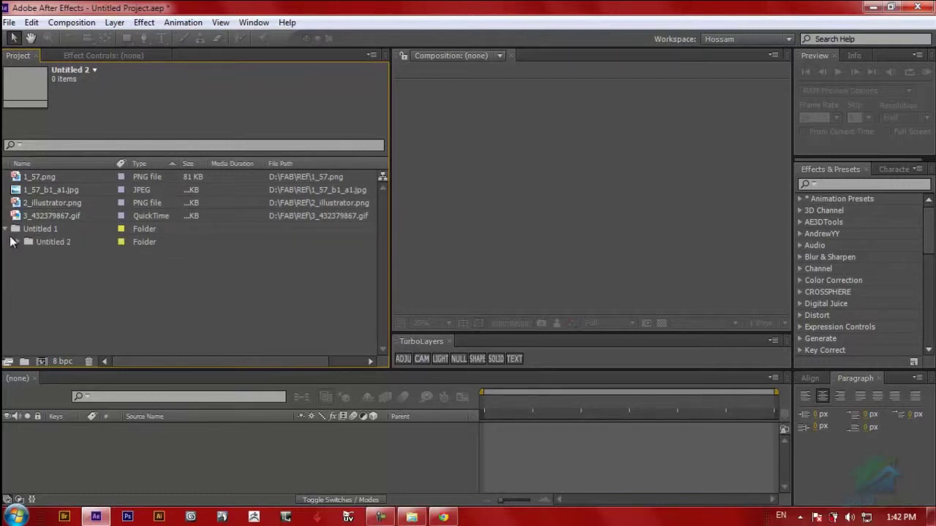
click(48, 243)
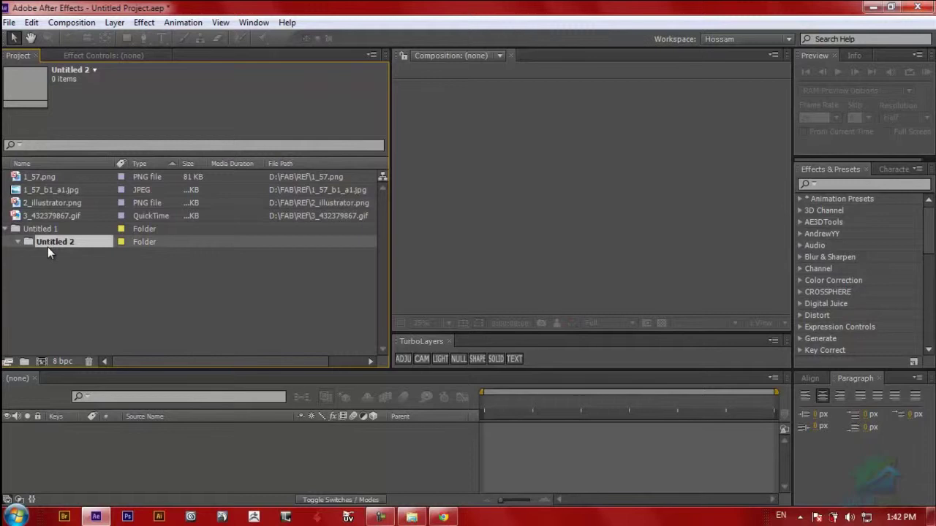
key(Delete)
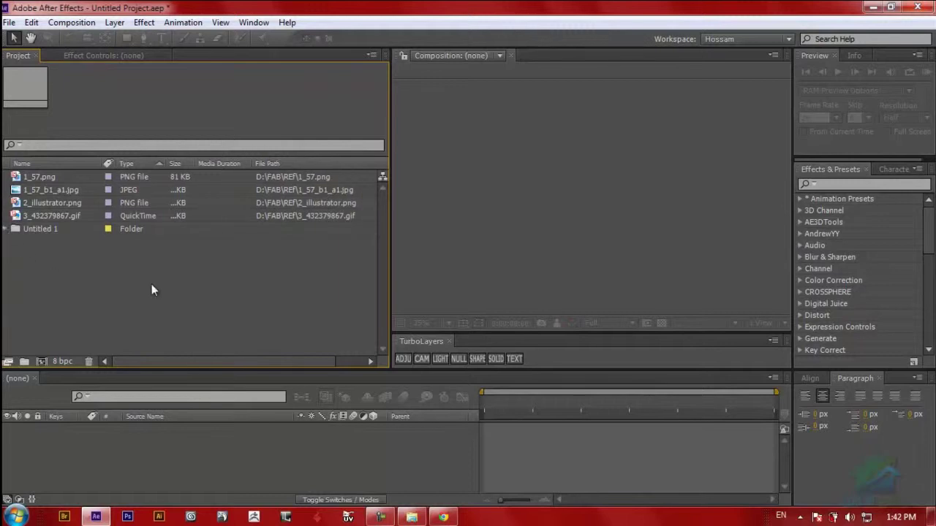
- With nothing selected, create a second folder beside Untitled 1 at the project root, compare the two and delete the second
double_click(266, 302)
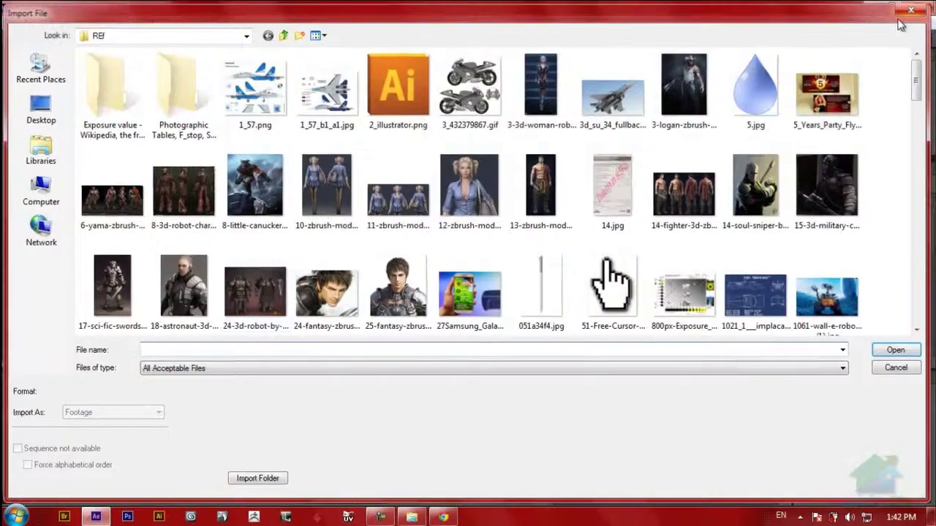
click(909, 11)
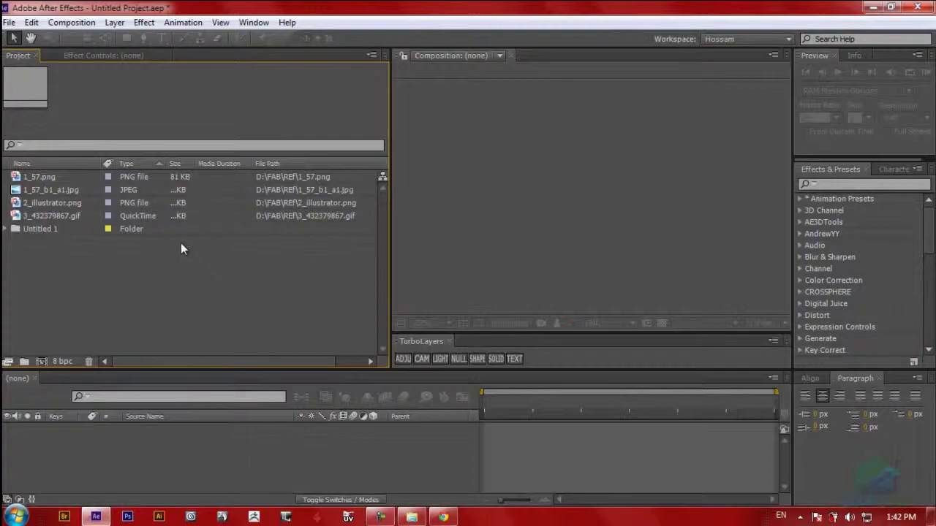
click(24, 361)
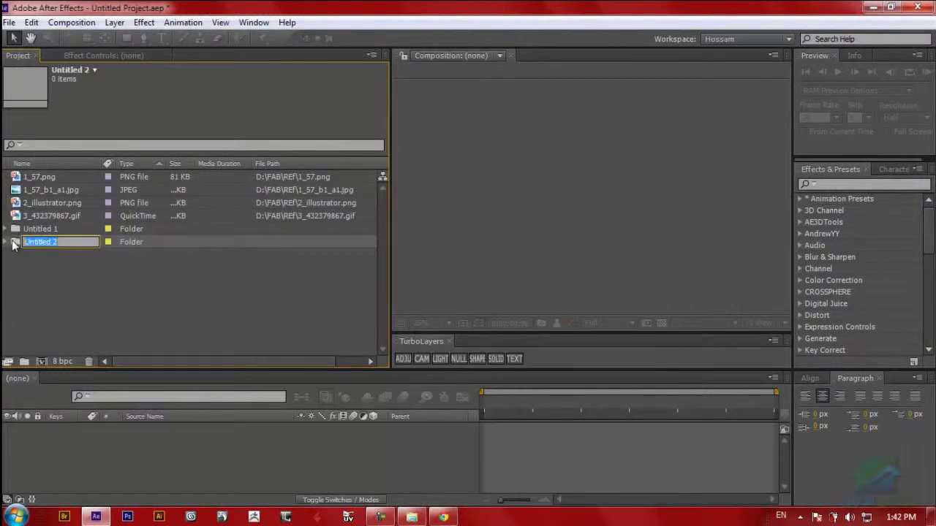
click(69, 271)
click(37, 230)
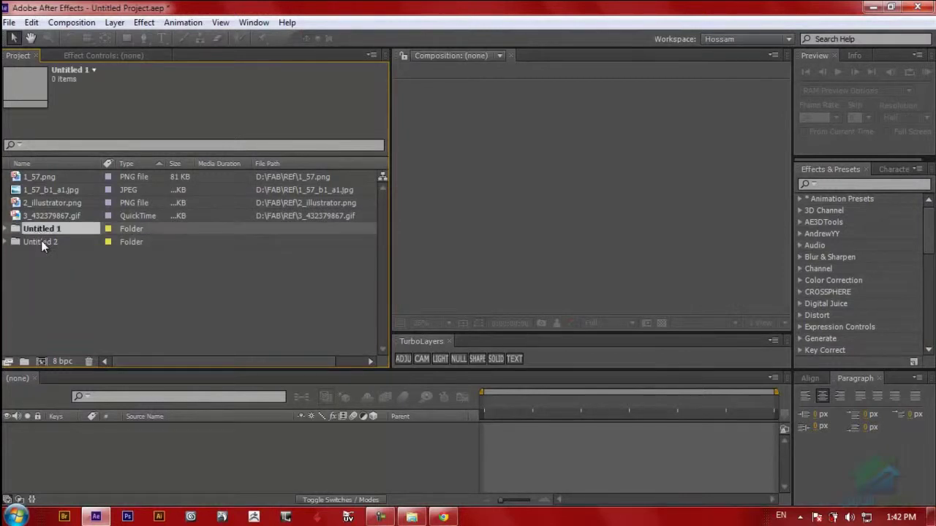
click(41, 240)
click(42, 229)
click(48, 241)
key(Delete)
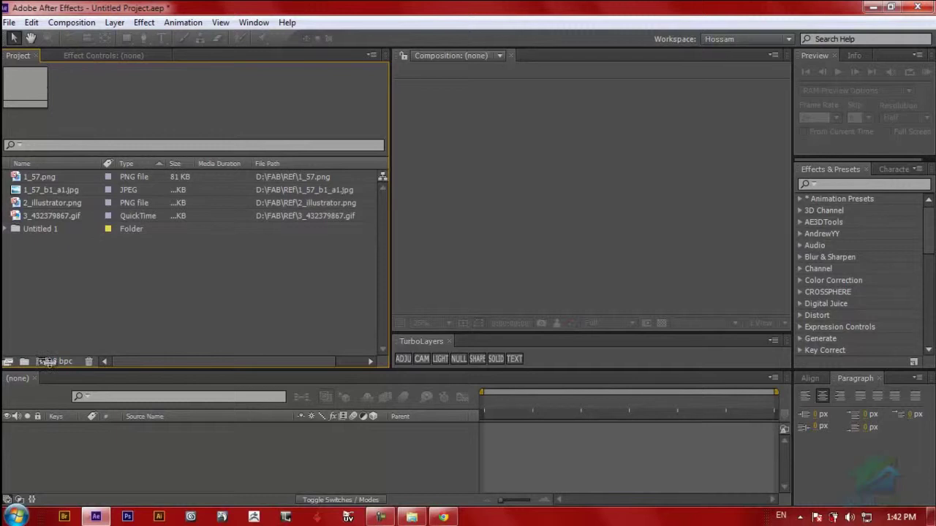
- Rename the Untitled 1 folder as Graphic
click(33, 233)
key(Return)
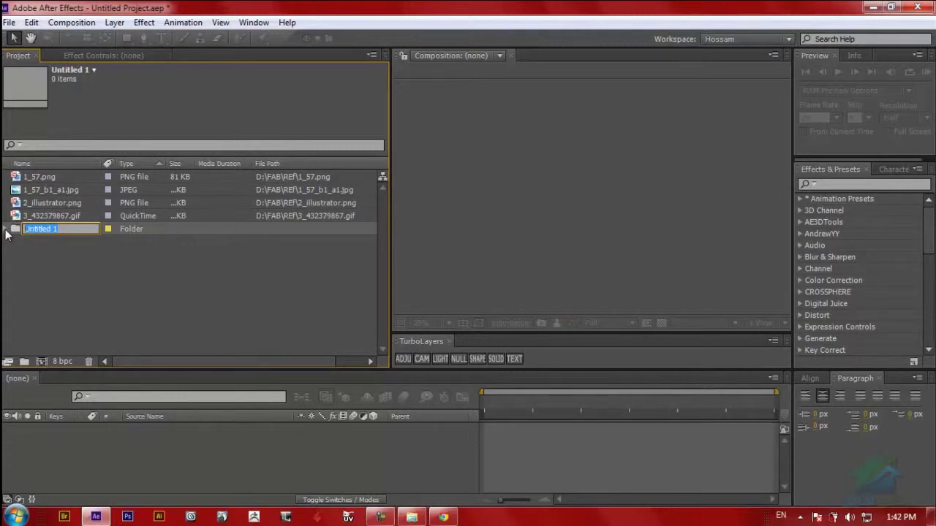
text(Graphic)
key(Return)
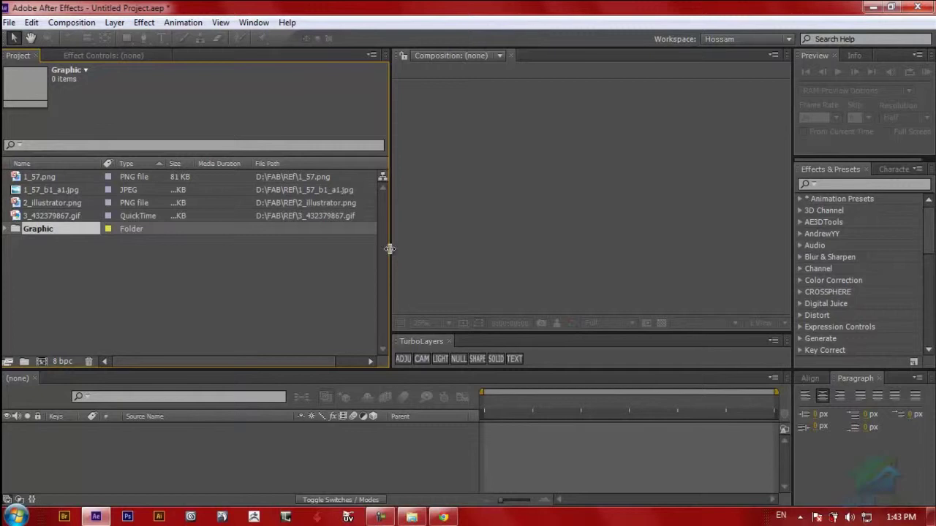
- Narrow the Project panel until the Name, Type and Size columns fit, and make the Timeline panel slightly shorter
drag(388, 249, 134, 236)
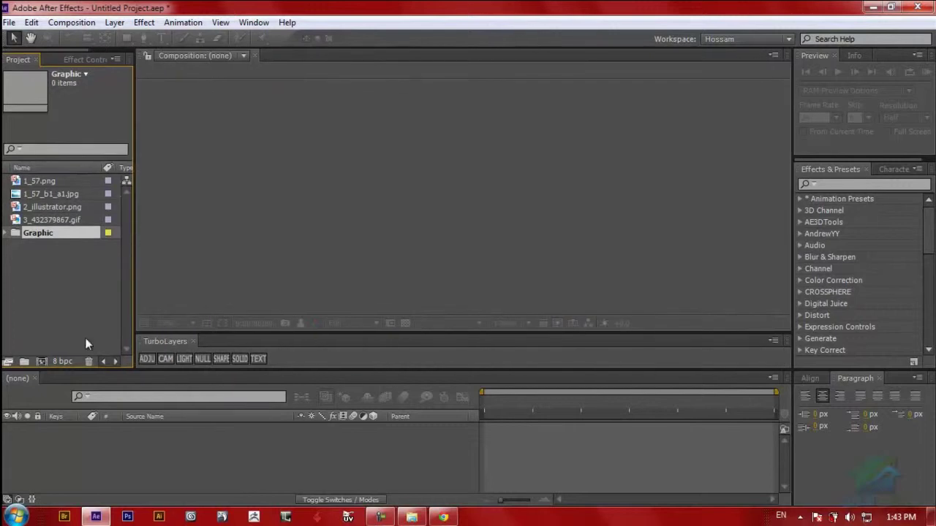
drag(91, 370, 88, 326)
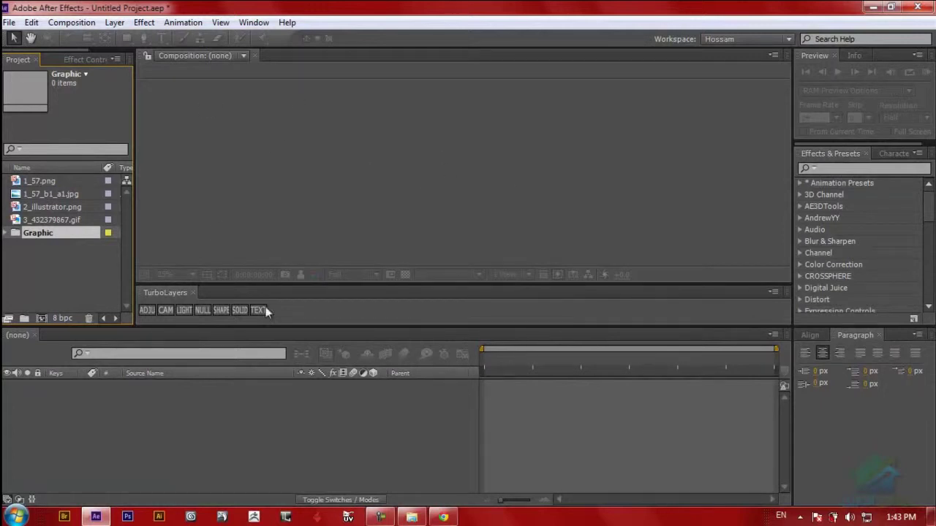
drag(316, 326, 314, 378)
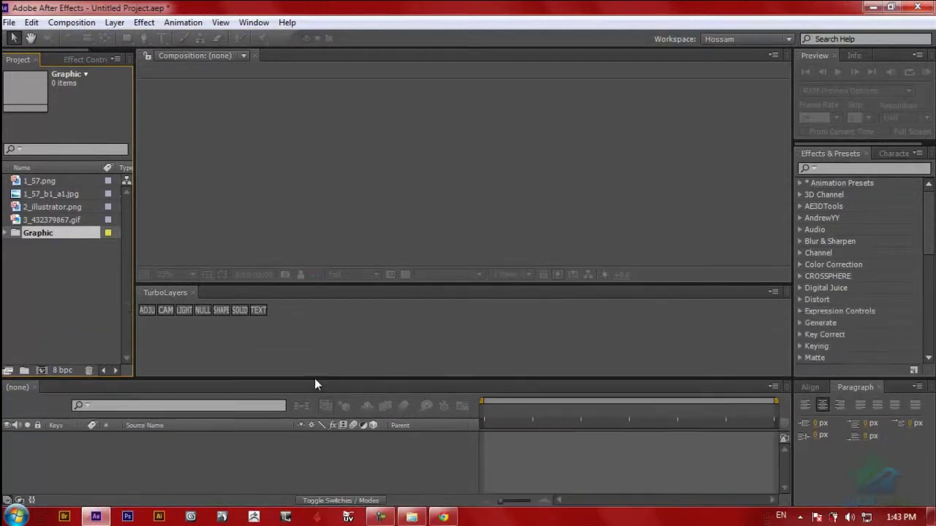
drag(134, 237, 198, 237)
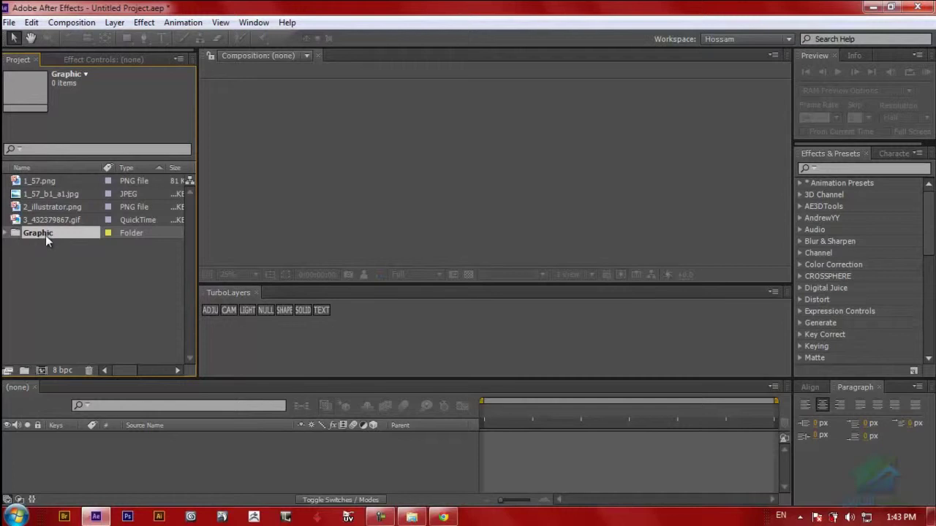
- Open the Graphic folder's name for editing, first directly and again through its Rename command
click(58, 254)
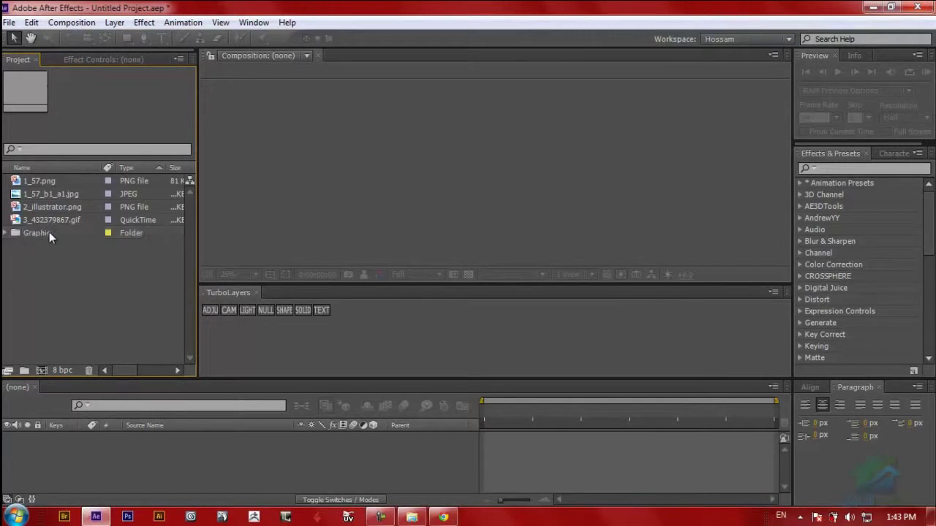
click(49, 232)
key(Return)
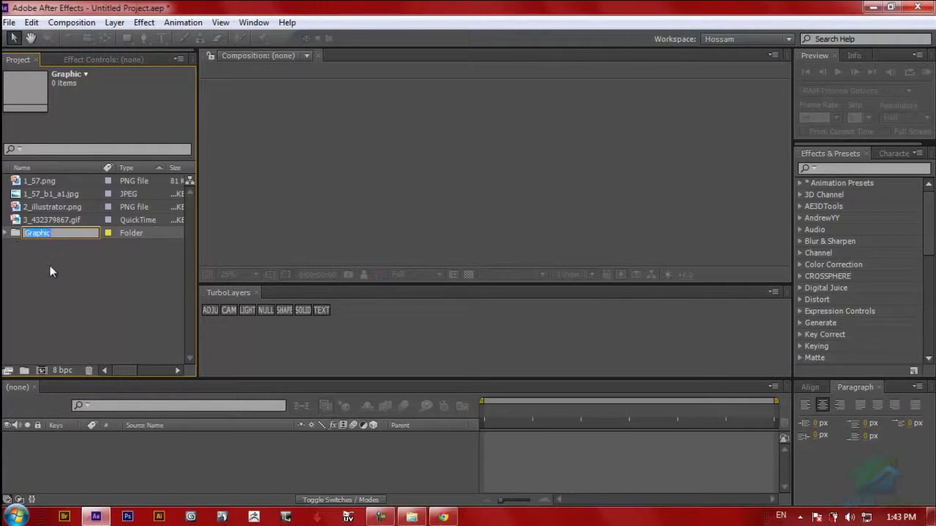
click(50, 267)
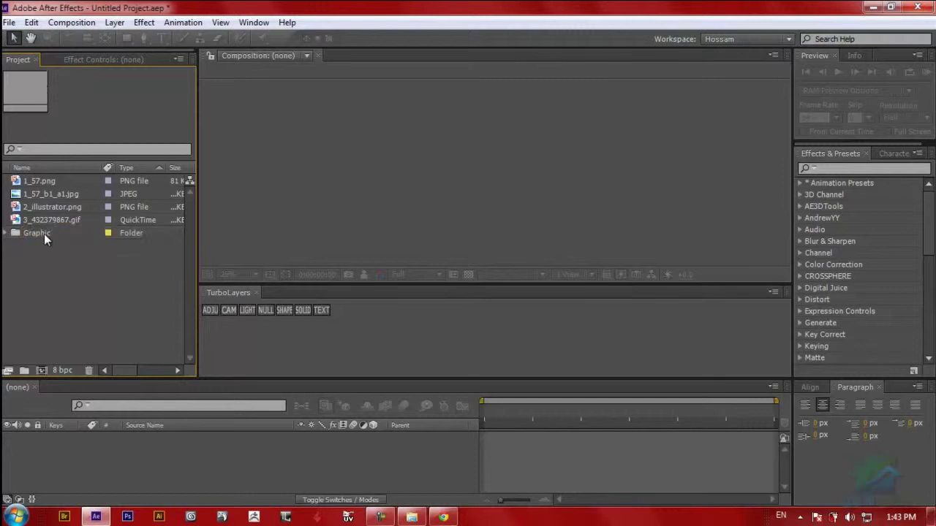
right_click(43, 234)
click(39, 234)
right_click(39, 233)
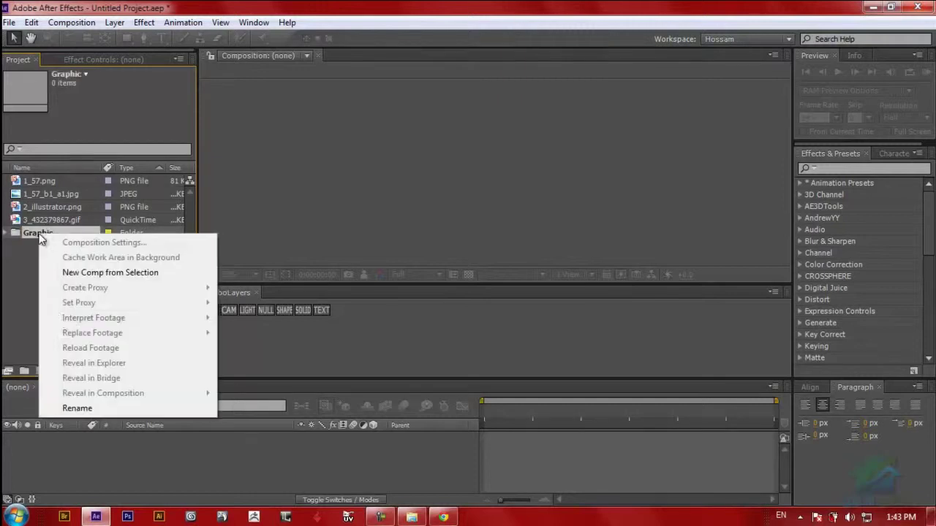
click(75, 408)
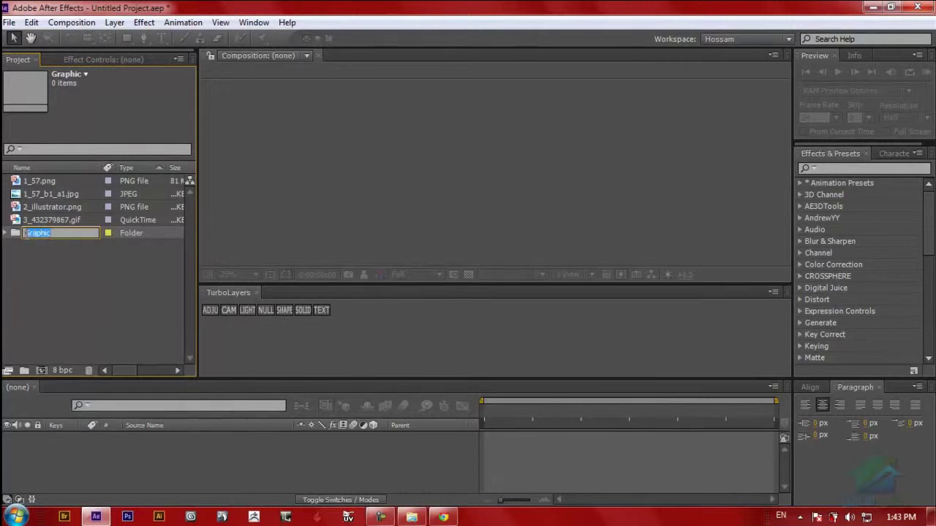
click(30, 304)
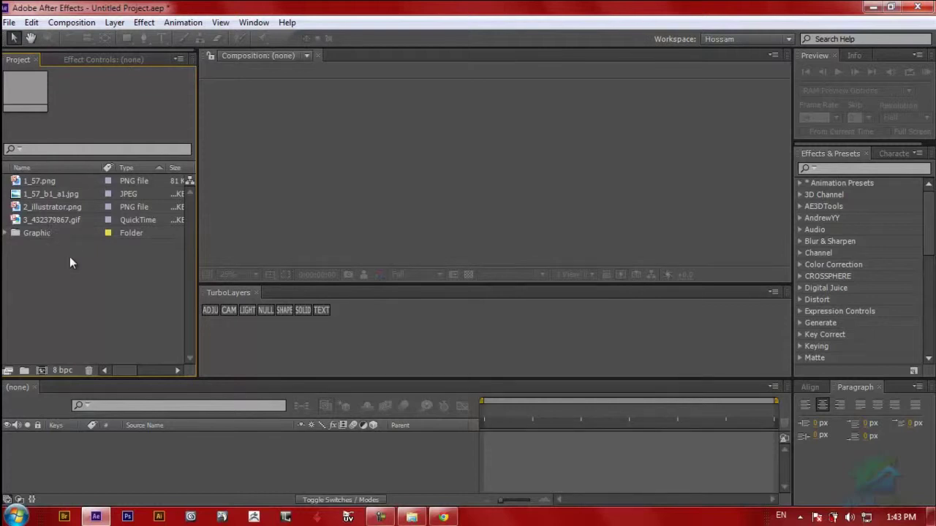
- Move the 1_57.png footage into the Graphic folder and clear the selection
click(60, 182)
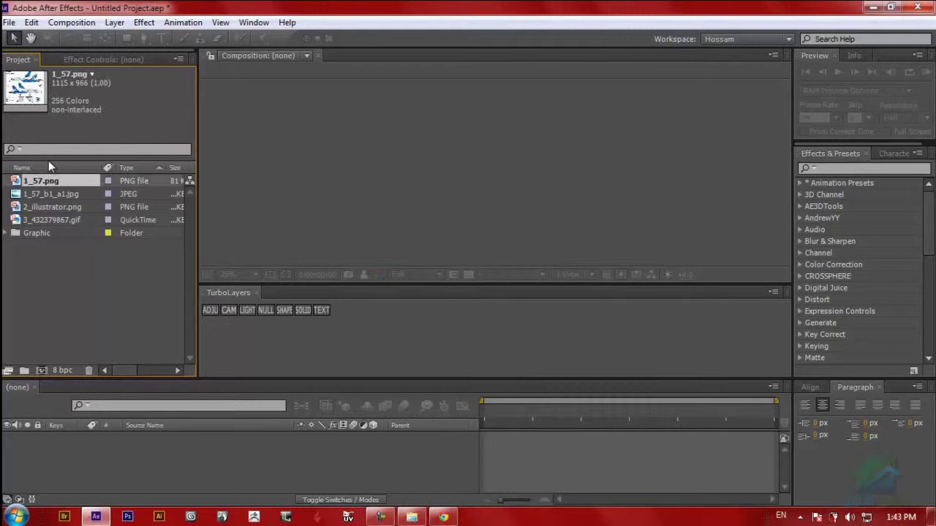
drag(35, 180, 45, 229)
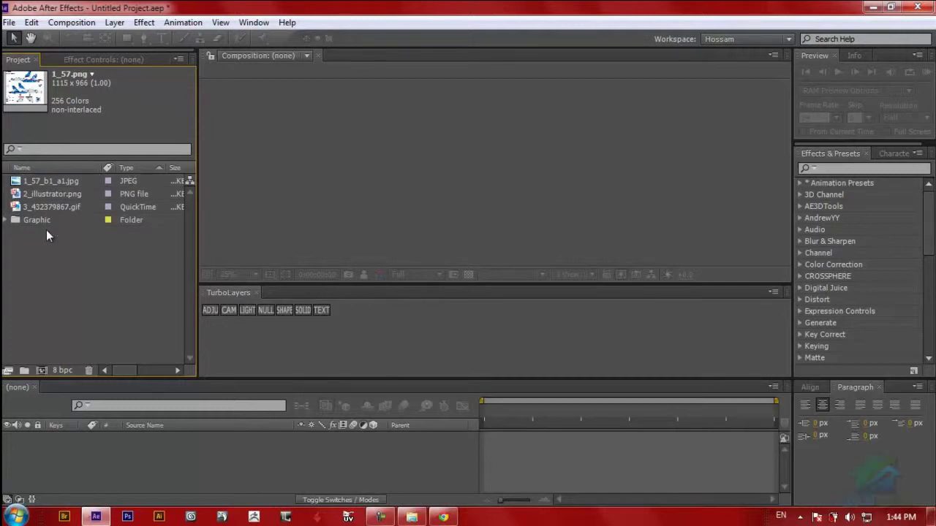
click(86, 238)
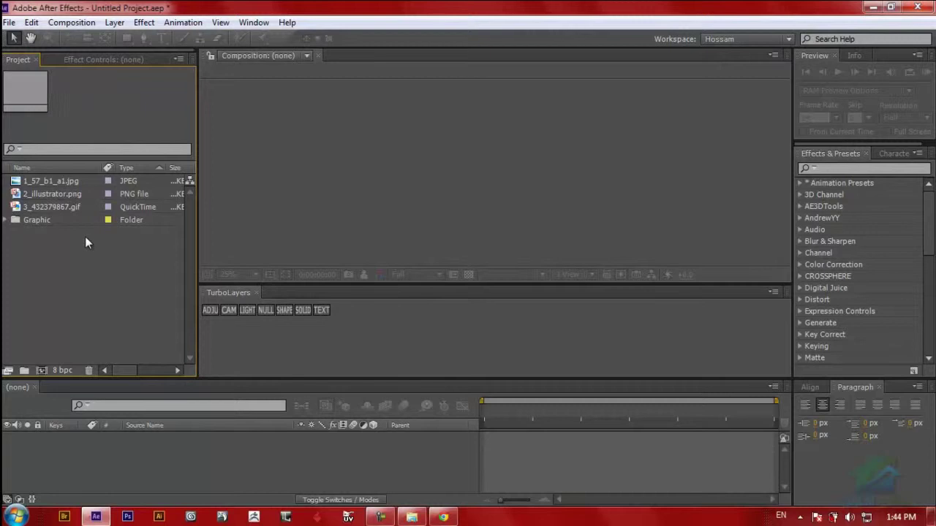
- Move the 1_57_b1_a1.jpg, 2_illustrator.png and 3_432379867.gif footage together into the Graphic folder
click(72, 183)
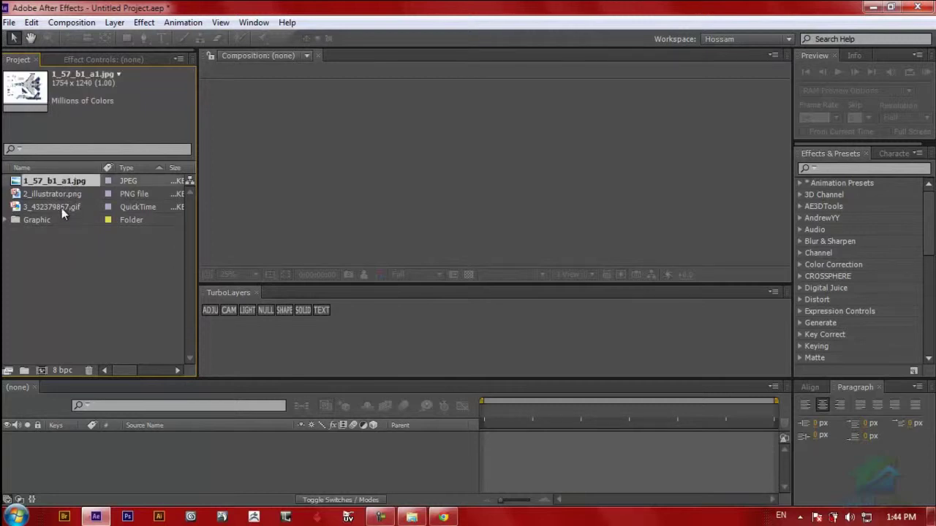
ctrl+click(61, 207)
shift+click(62, 208)
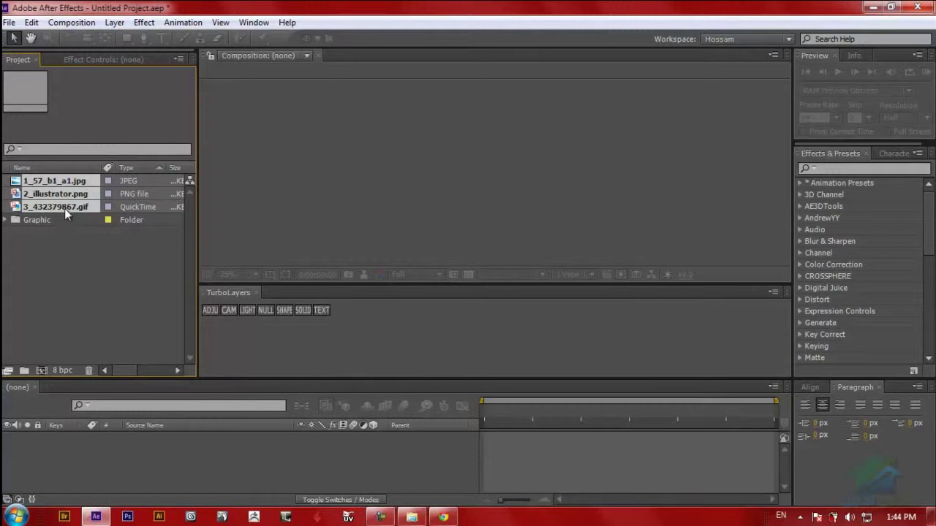
drag(64, 209, 68, 220)
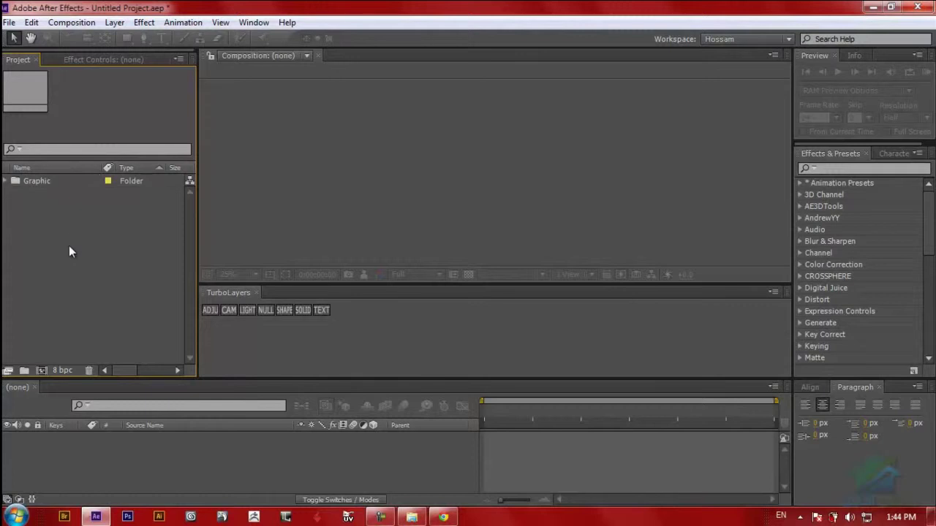
- Expand the Graphic folder and try to move its four footage files onto the folder itself
click(5, 182)
click(5, 182)
click(5, 182)
click(53, 193)
shift+click(50, 233)
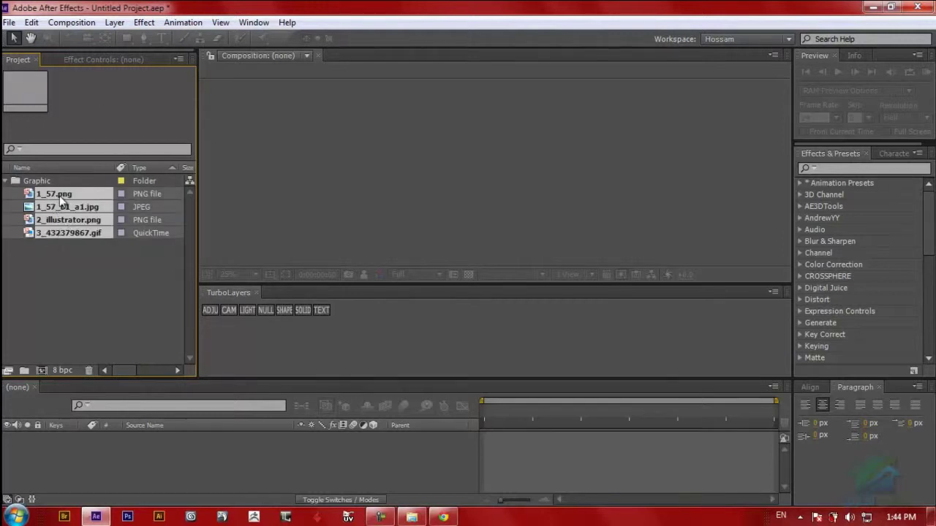
drag(59, 195, 23, 180)
- Try to move 3_432379867.gif out of the Graphic folder, and collapse the folder
click(8, 182)
click(8, 182)
drag(47, 234, 54, 172)
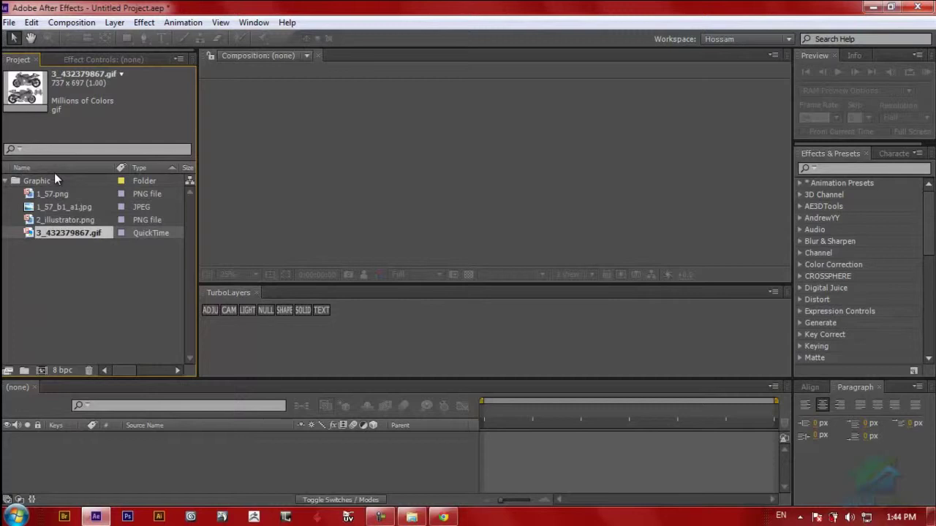
click(5, 183)
click(6, 183)
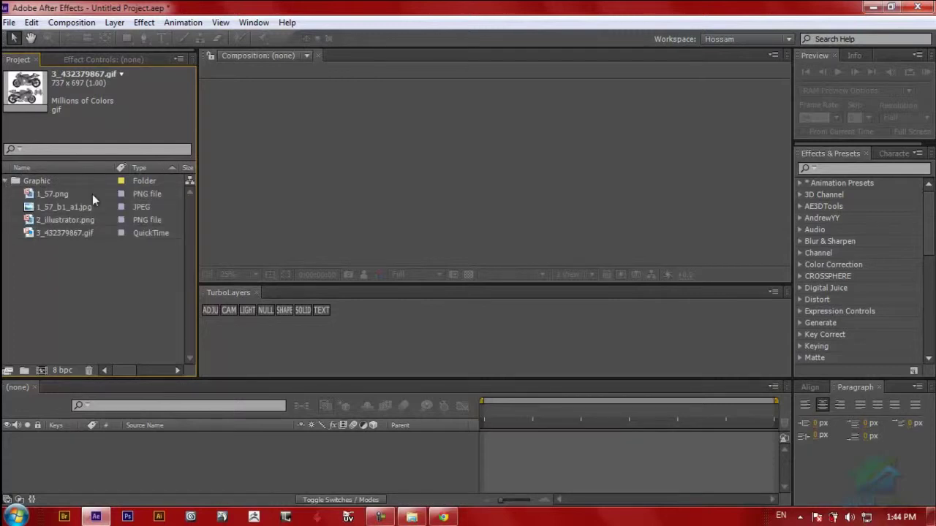
click(5, 183)
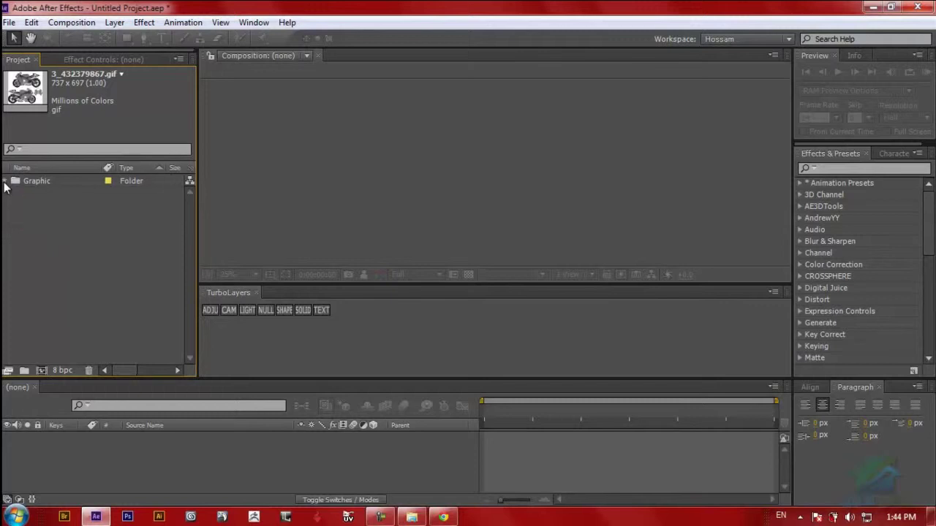
- Undo the last move into the Graphic folder, and move the three loose footage files into it again
key(ctrl+z)
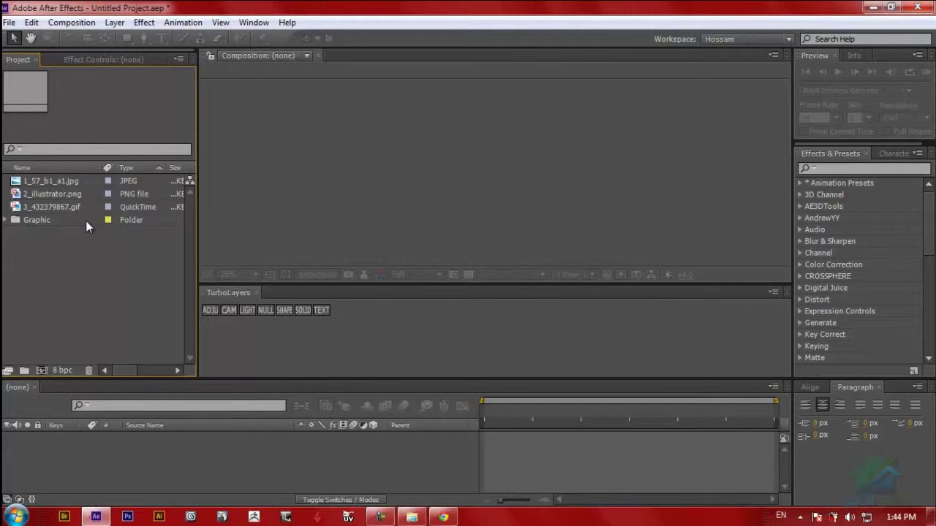
click(76, 181)
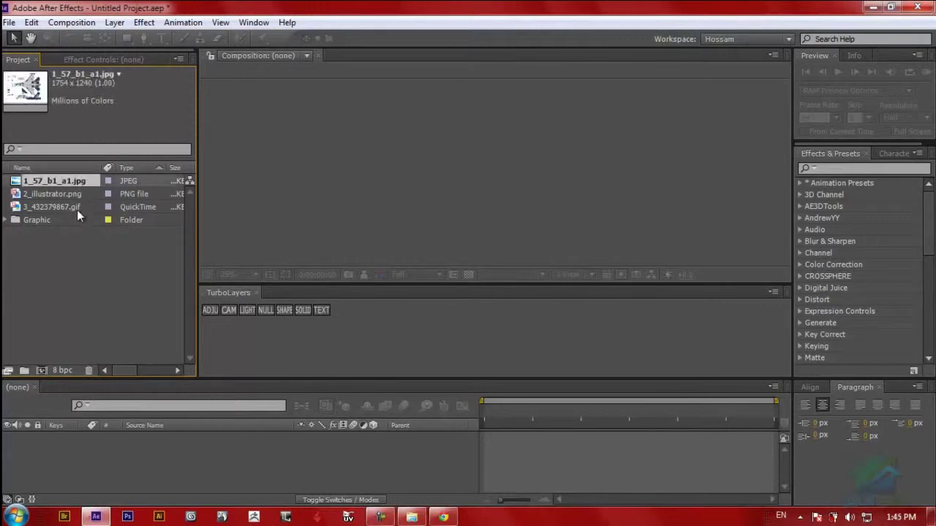
shift+click(77, 206)
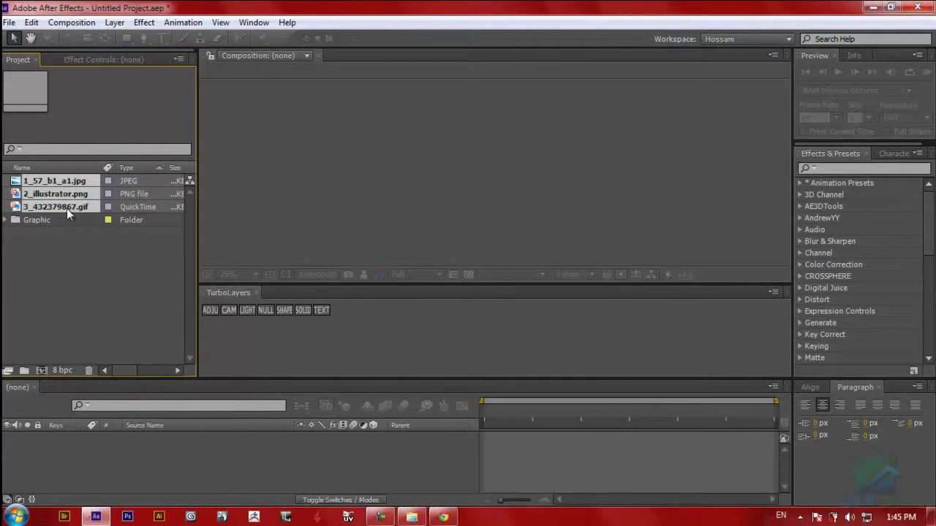
drag(51, 189, 50, 221)
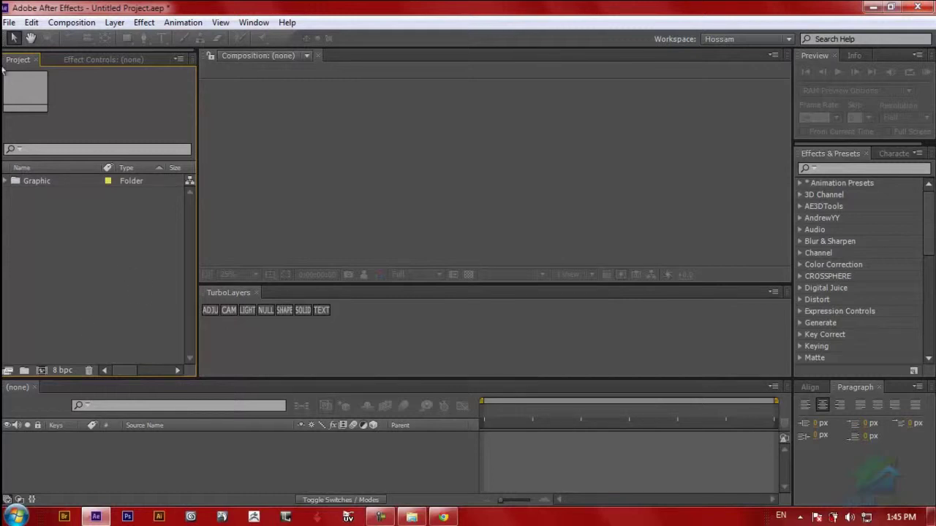
- Review the different ways to import footage, and open the Import File dialog and cancel it
click(9, 22)
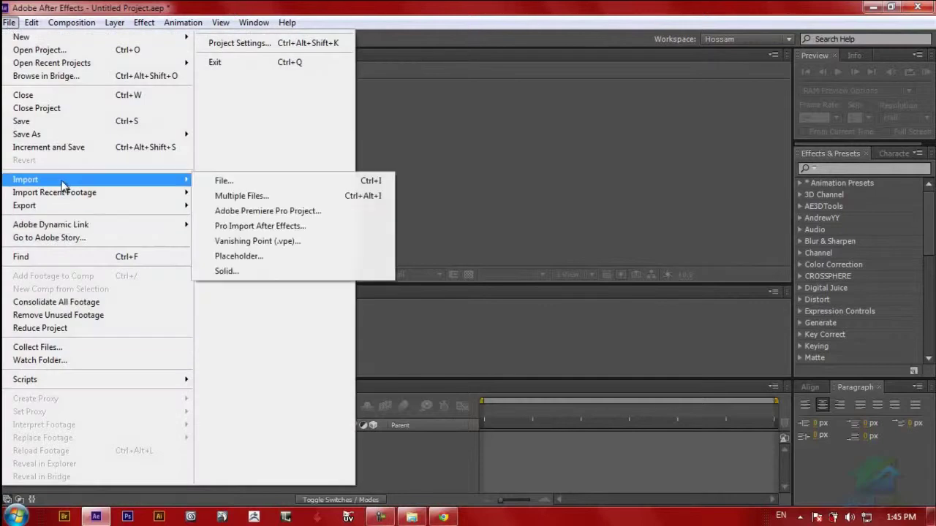
click(520, 137)
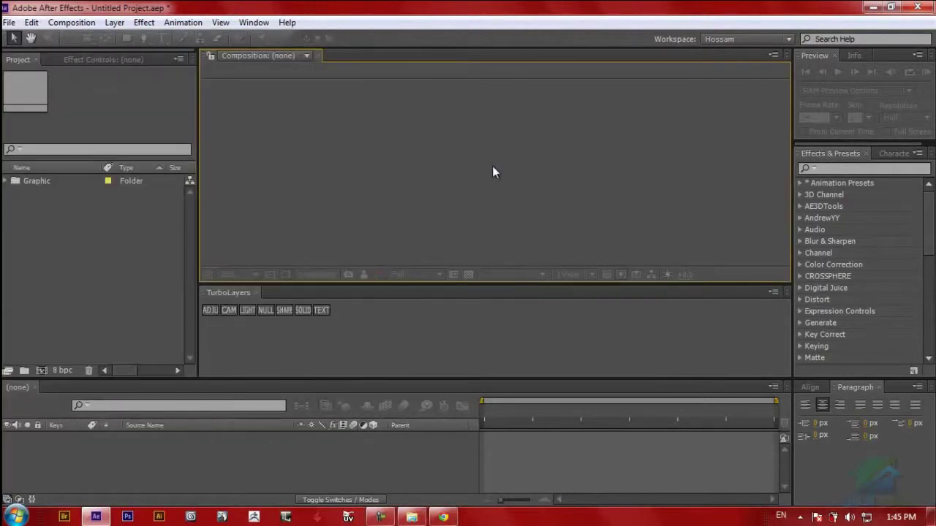
right_click(94, 213)
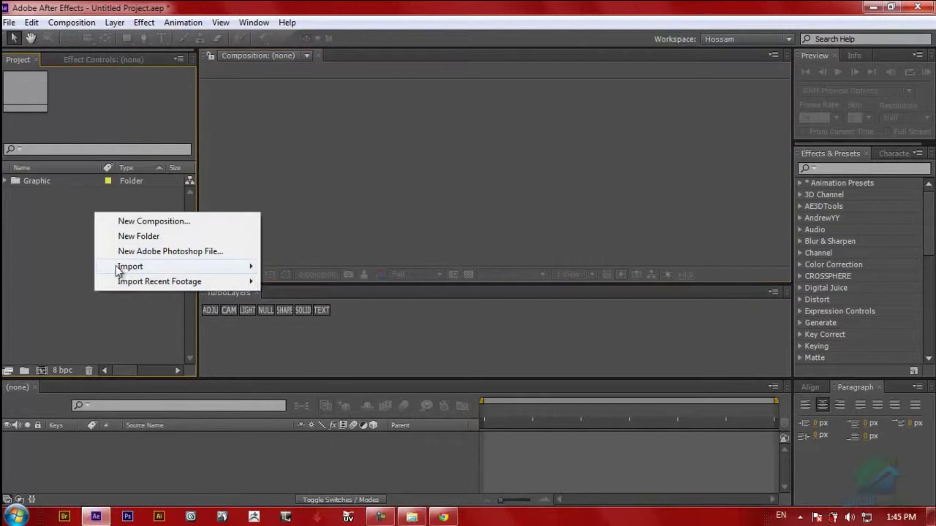
mouse_move(118, 267)
click(27, 269)
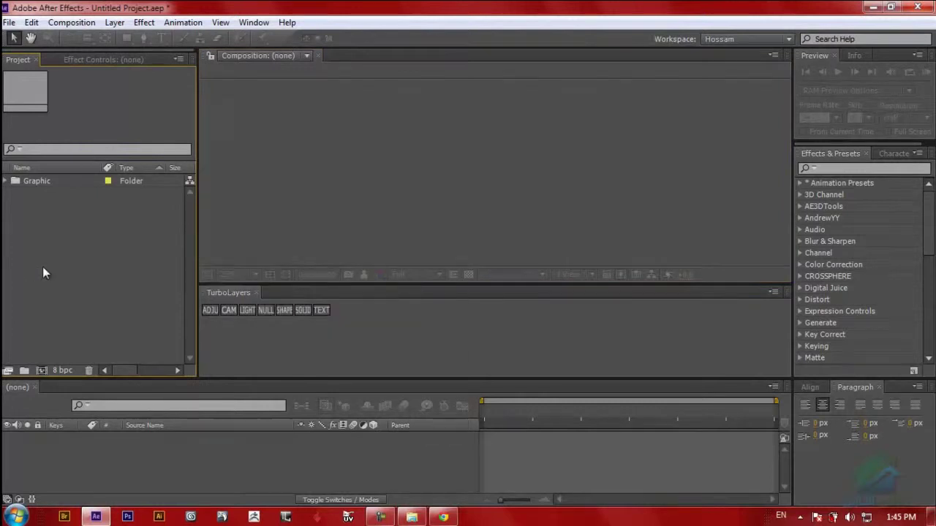
double_click(86, 268)
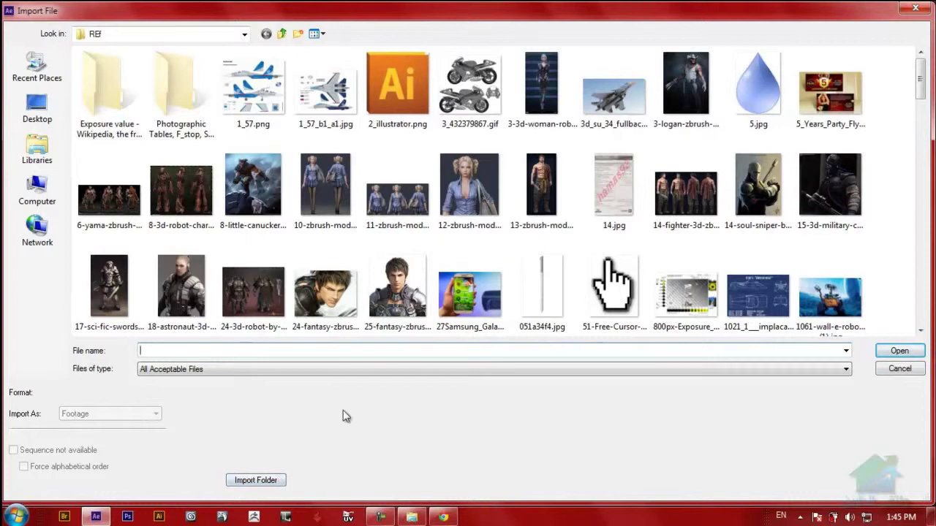
click(897, 372)
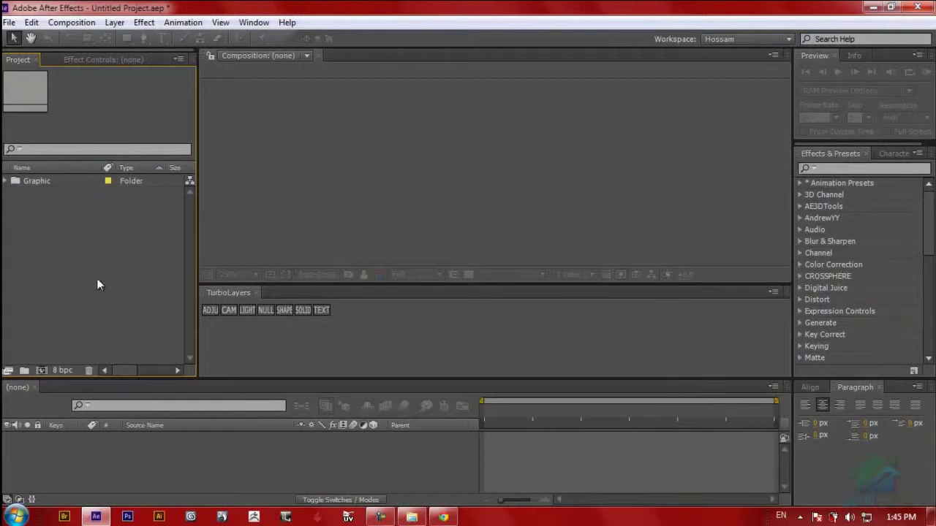
- Expand the Graphic folder, and resize the panels so that the Composition and Timeline panels are taller
click(5, 181)
click(5, 182)
click(5, 181)
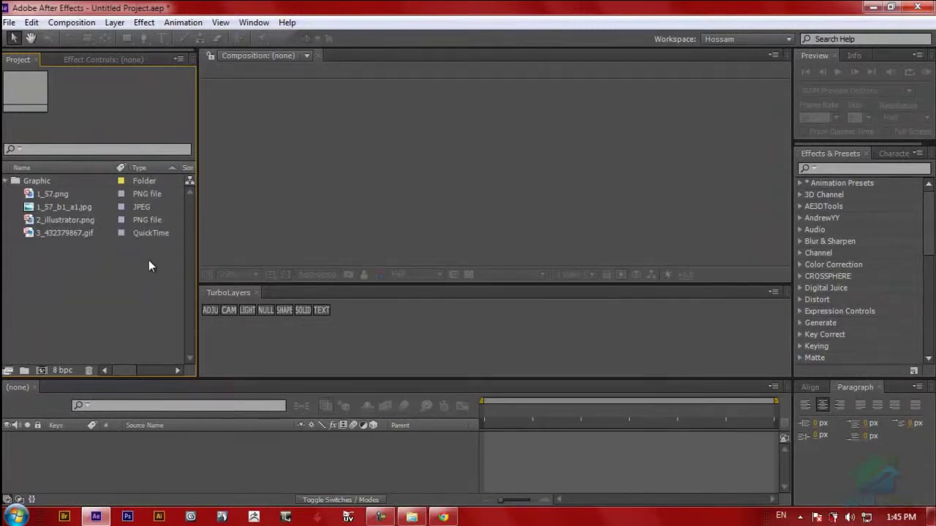
drag(376, 287, 380, 341)
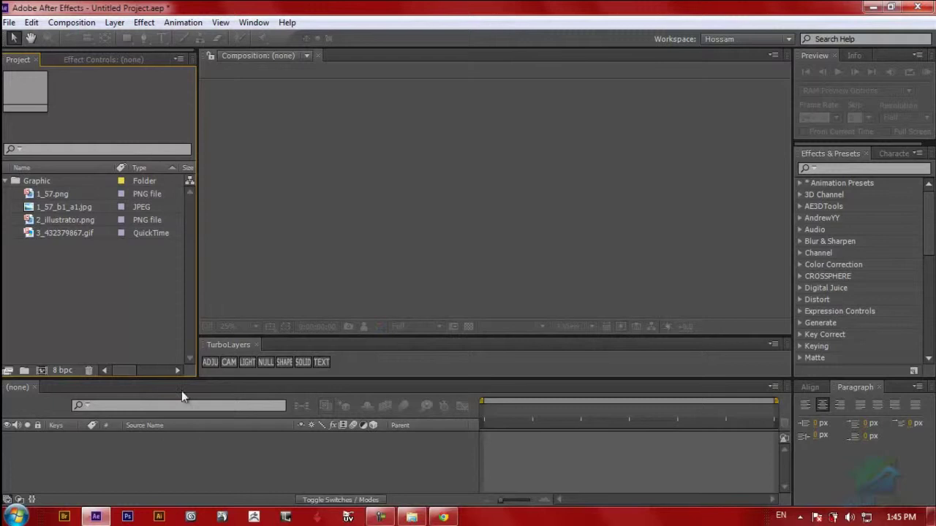
drag(322, 380, 322, 369)
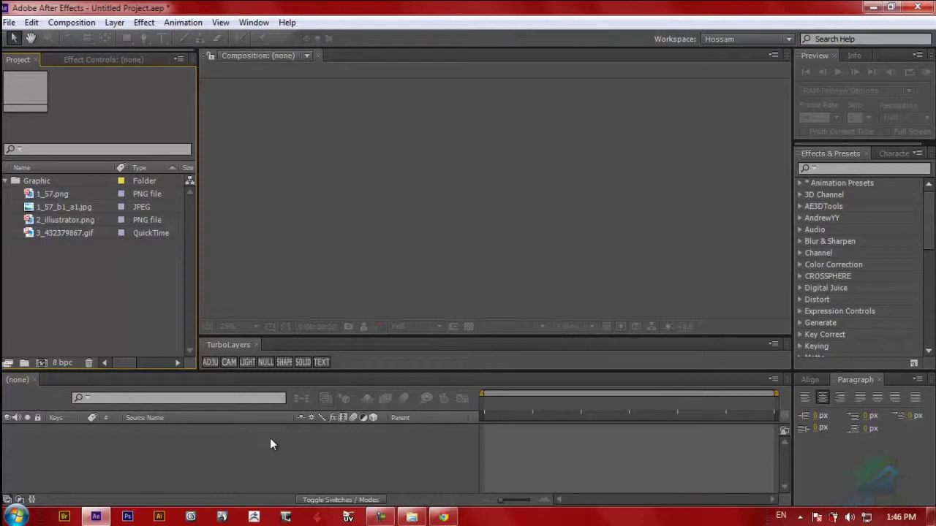
- Examine the preview and details of each footage file in the Graphic folder, from 1_57.png to 3_432379867.gif
click(65, 195)
click(66, 206)
click(70, 220)
click(70, 228)
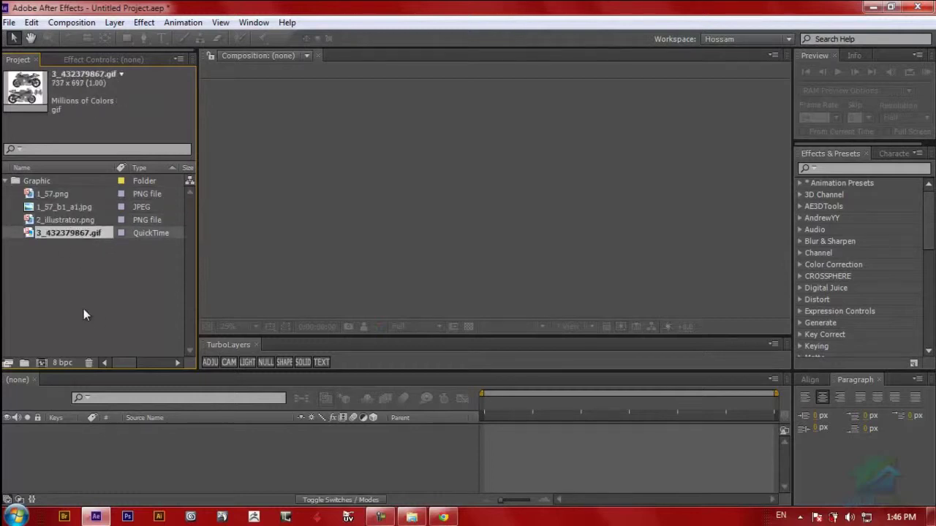
click(62, 195)
click(66, 207)
click(70, 220)
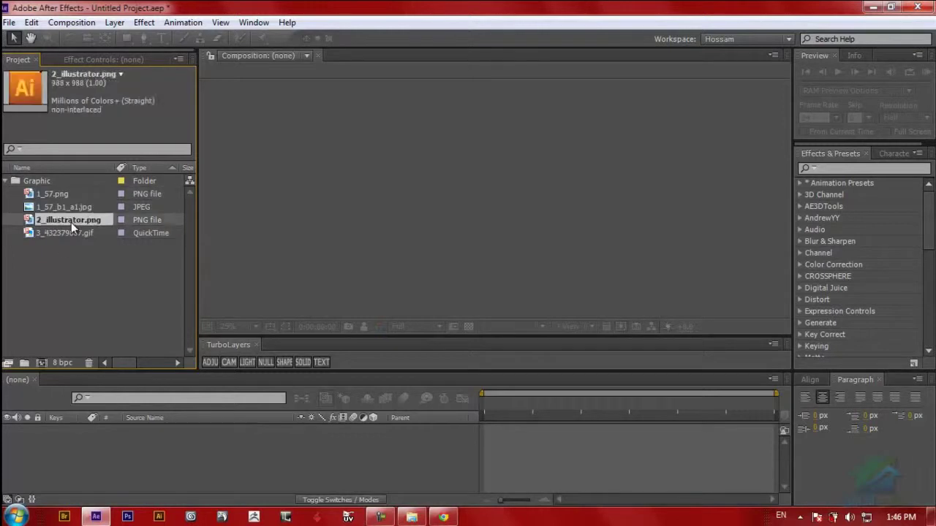
click(74, 232)
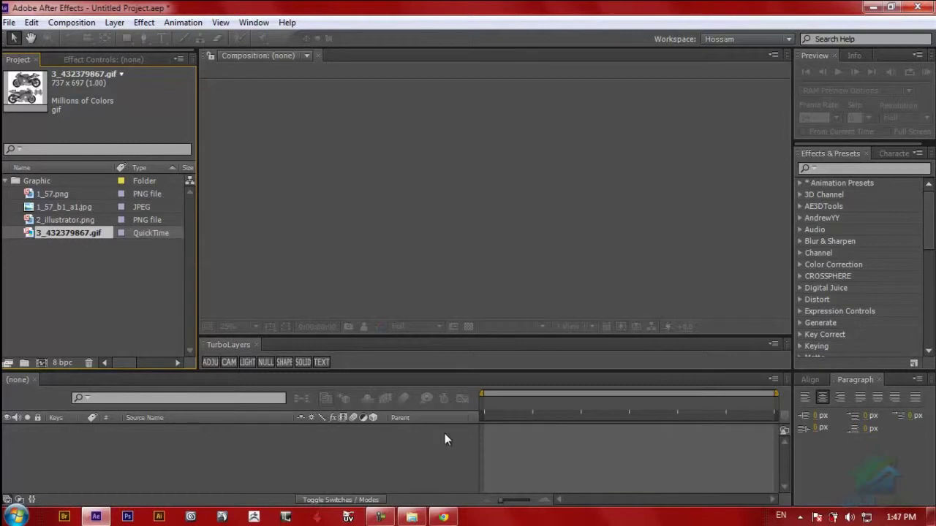
- Adjust the Timeline panel's height so that it ends up slightly shorter
drag(416, 374, 415, 365)
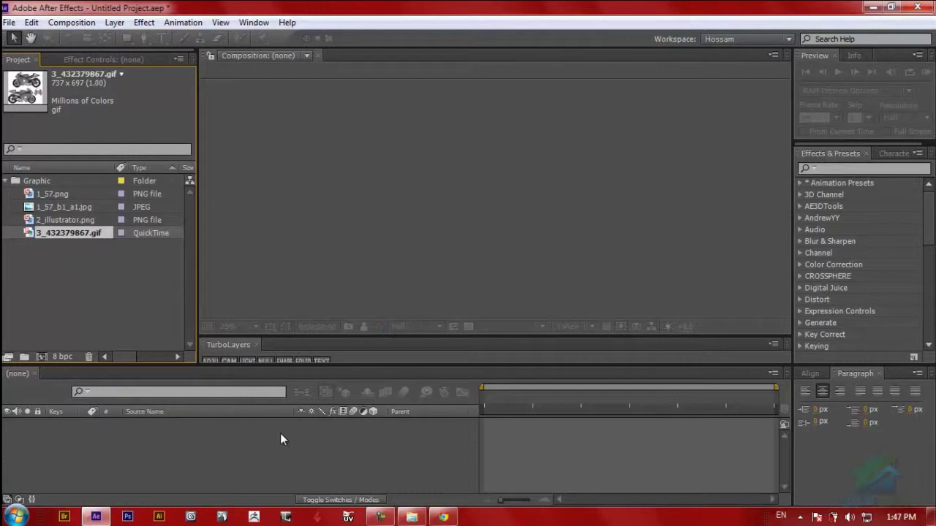
drag(311, 367, 311, 373)
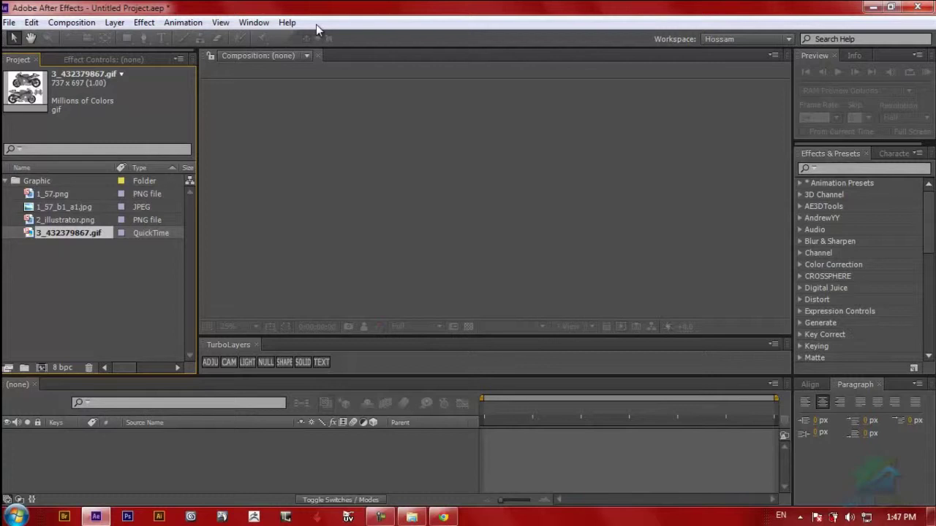
- Start a new composition, name it Shoot_01, and reposition the Composition Settings dialog
click(8, 23)
click(9, 22)
click(32, 23)
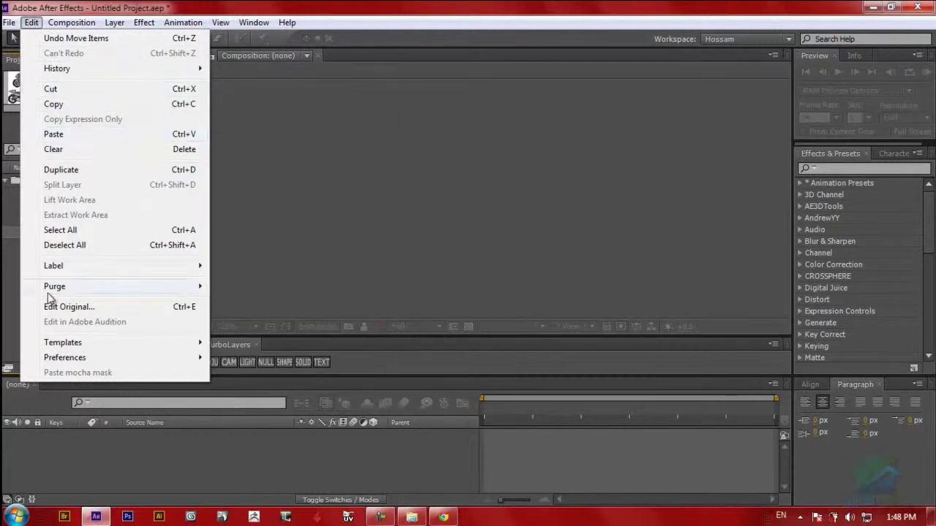
mouse_move(65, 28)
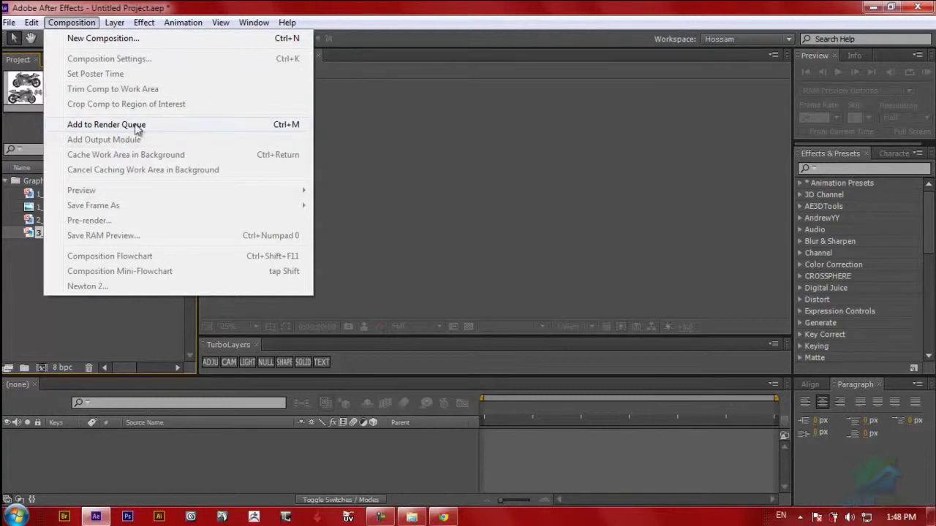
click(138, 42)
drag(307, 86, 405, 93)
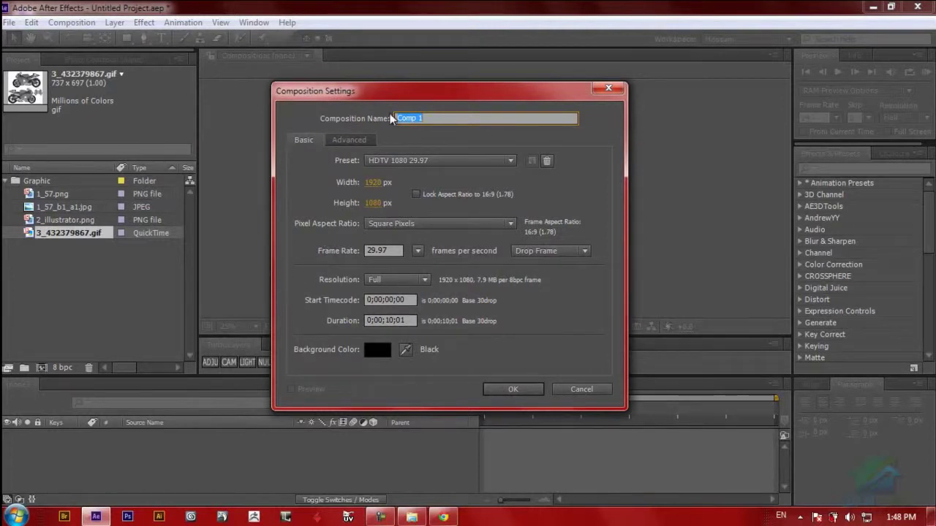
drag(392, 91, 384, 81)
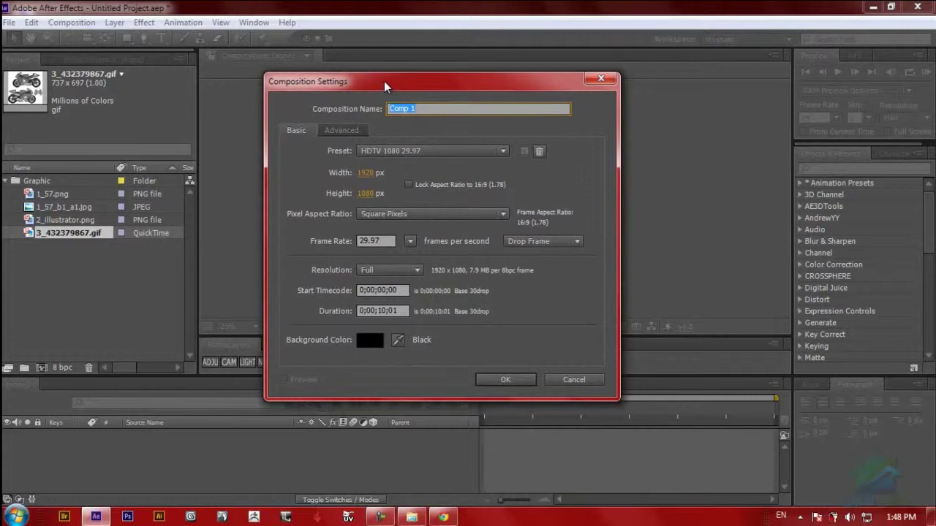
drag(383, 81, 380, 74)
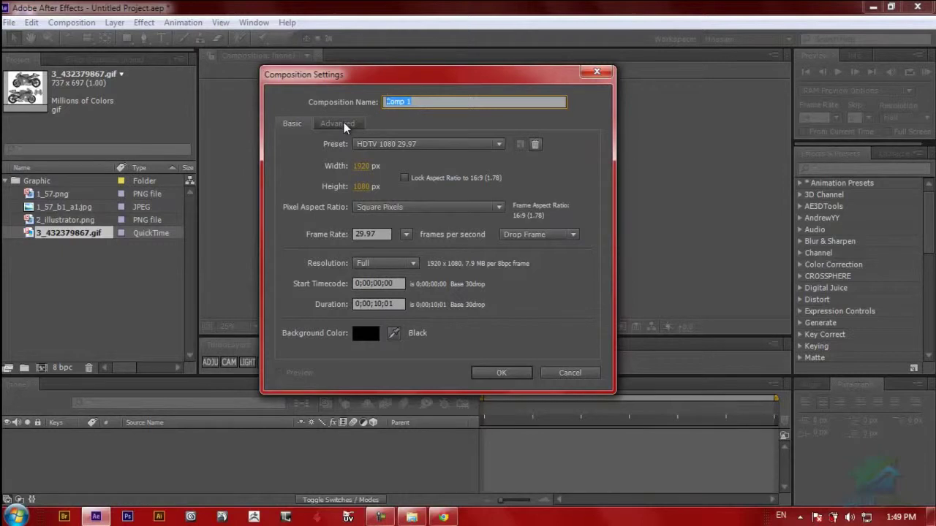
text(Shoot_01)
drag(459, 74, 450, 74)
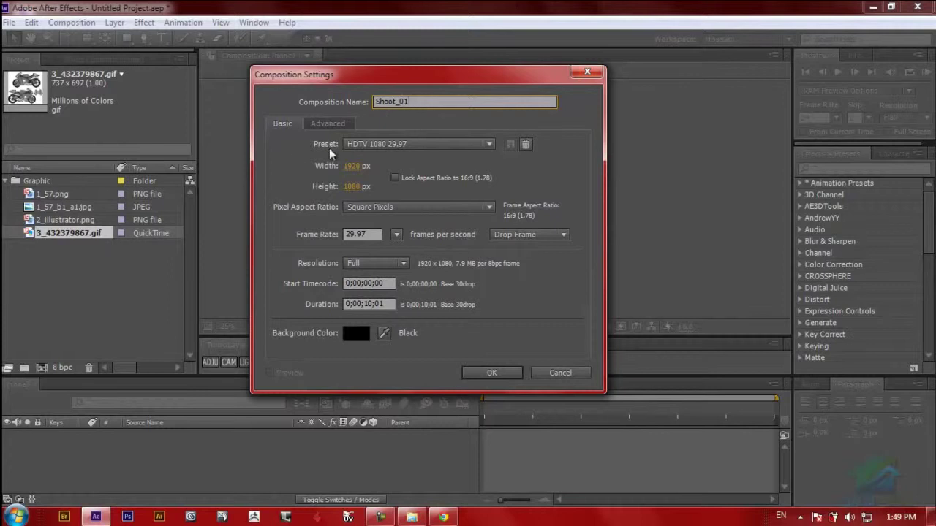
- Review the composition presets, and cancel the new composition and minimize the window to show the desktop
click(493, 145)
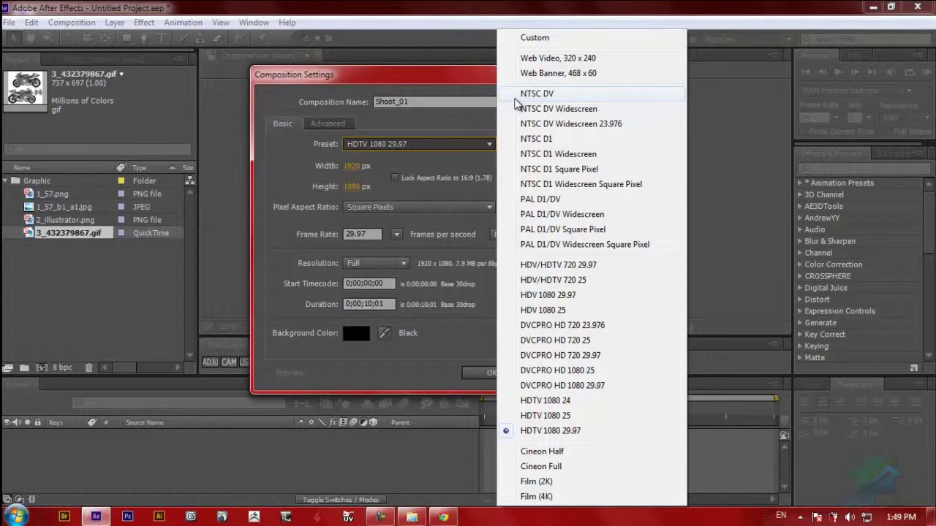
click(427, 86)
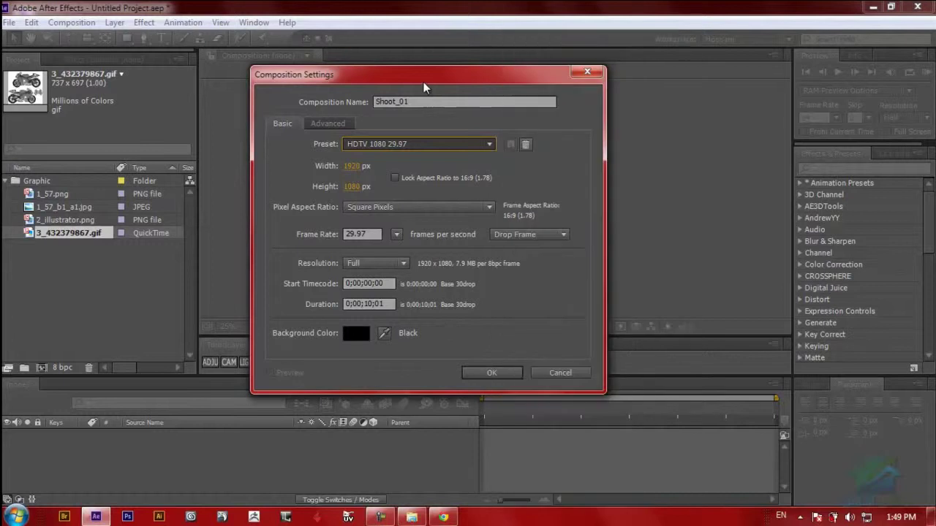
click(585, 73)
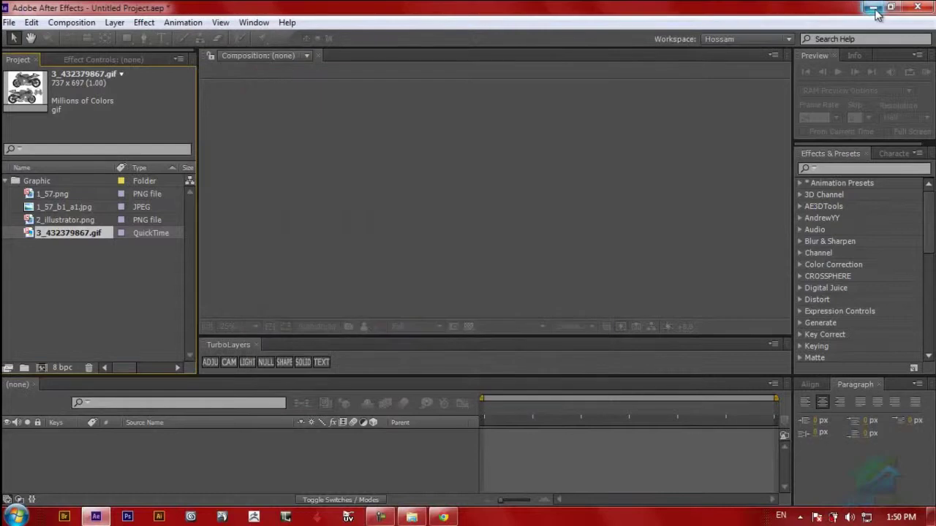
click(873, 6)
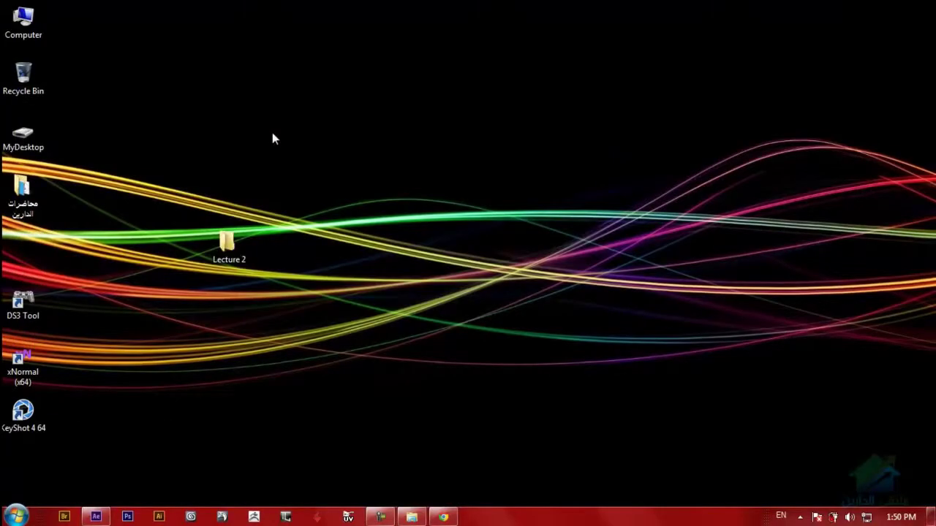
- Open the PAL-NTSC-SECAM.svg.png map from the lectures folder on the desktop and examine which regions use each broadcast standard
double_click(228, 244)
click(809, 64)
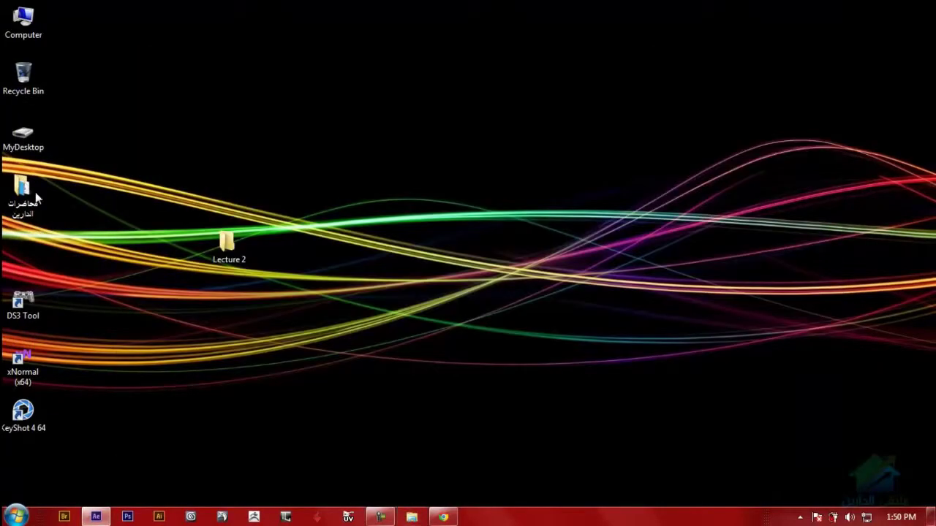
double_click(23, 196)
click(422, 167)
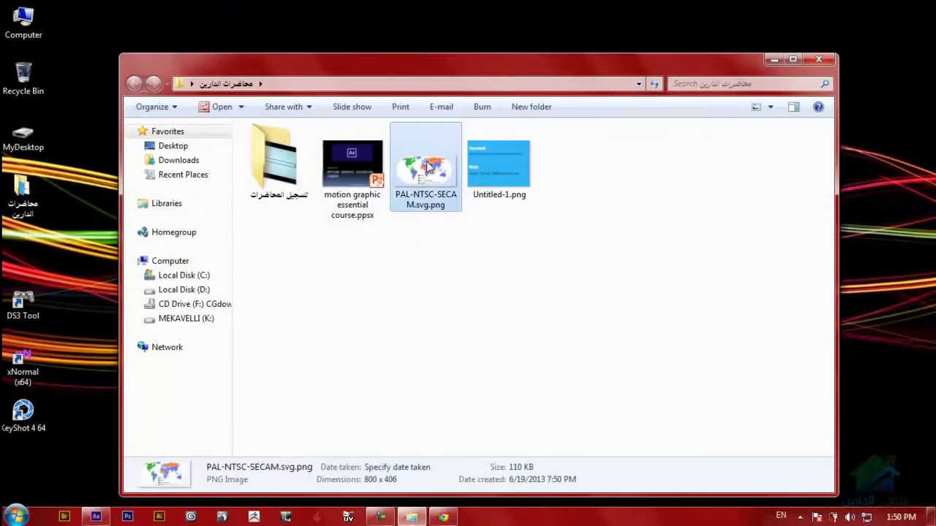
right_click(428, 167)
key(Escape)
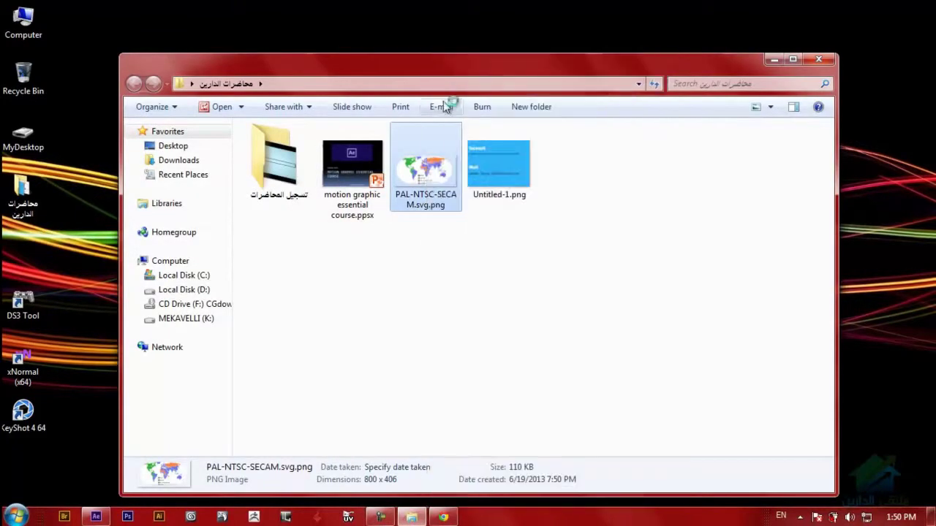
click(817, 64)
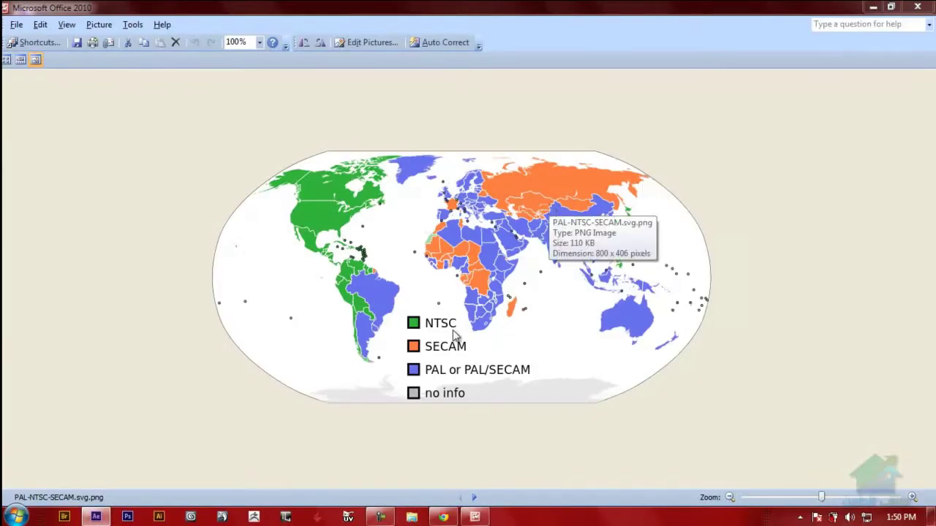
click(604, 388)
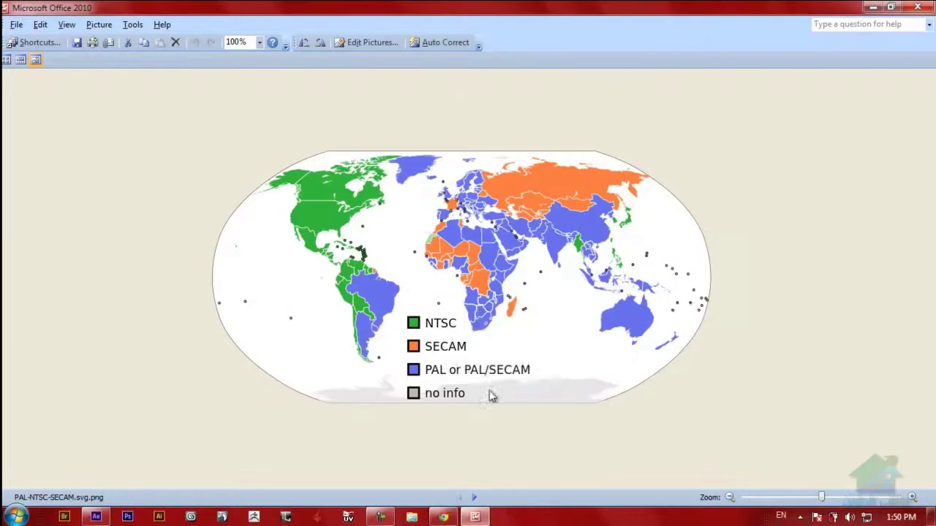
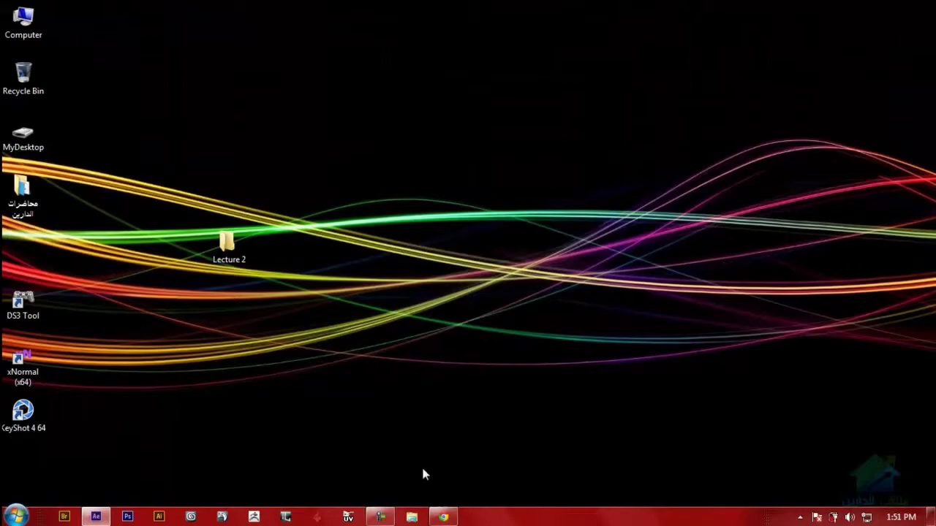
- Switch back to After Effects, start a new composition, and apply the NTSC DV preset
click(96, 517)
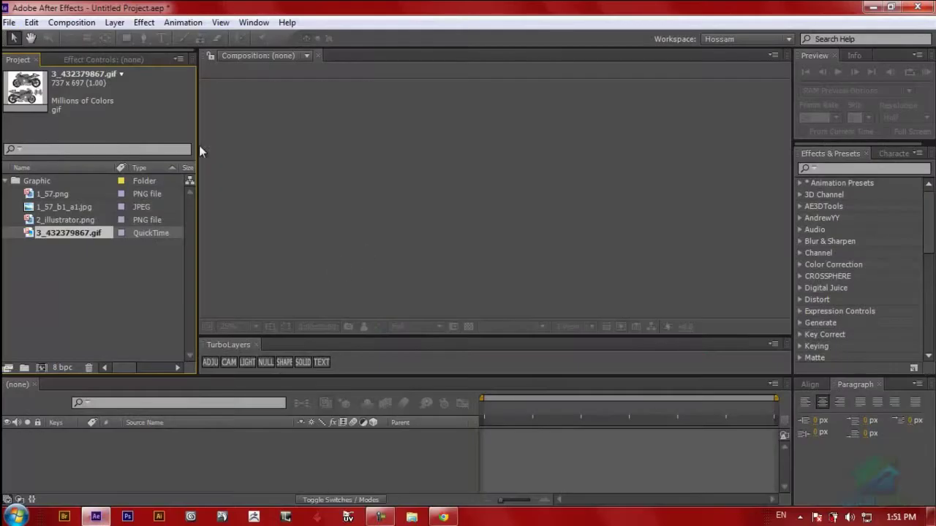
click(73, 22)
click(82, 38)
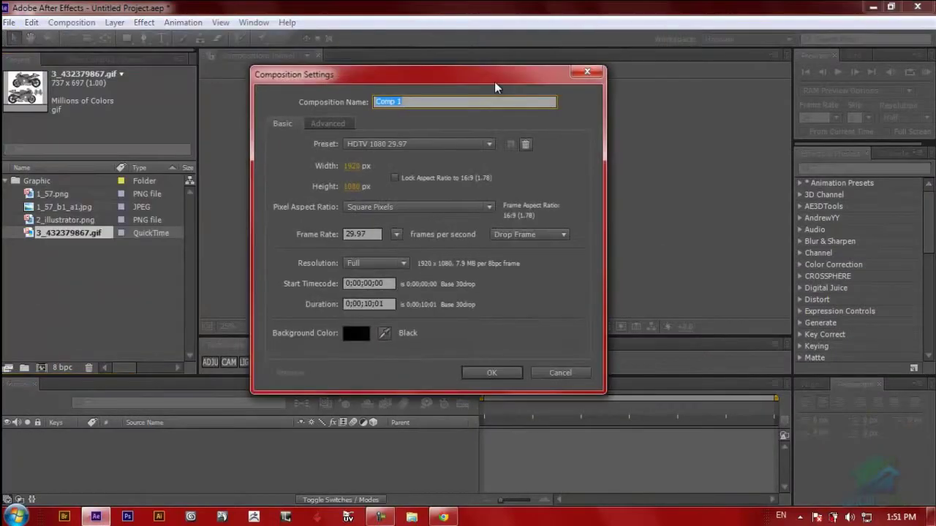
drag(569, 65, 574, 64)
click(577, 139)
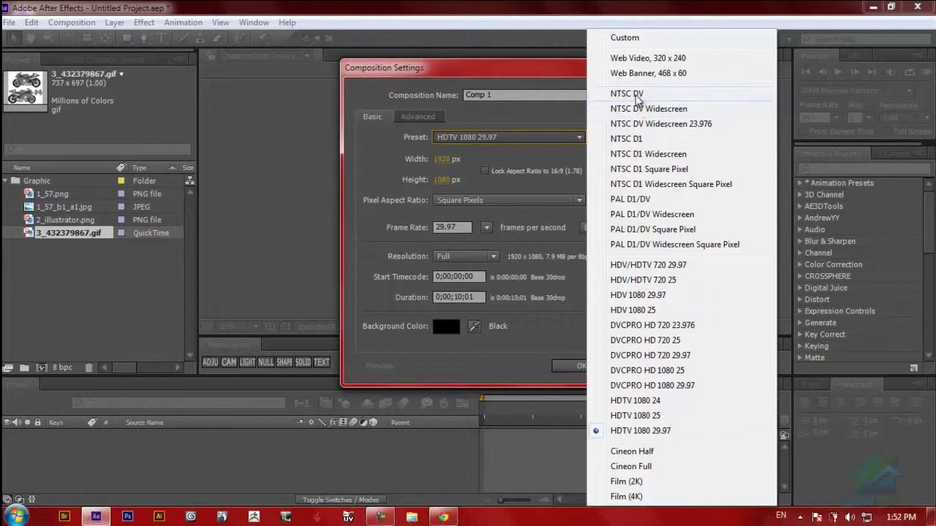
click(638, 97)
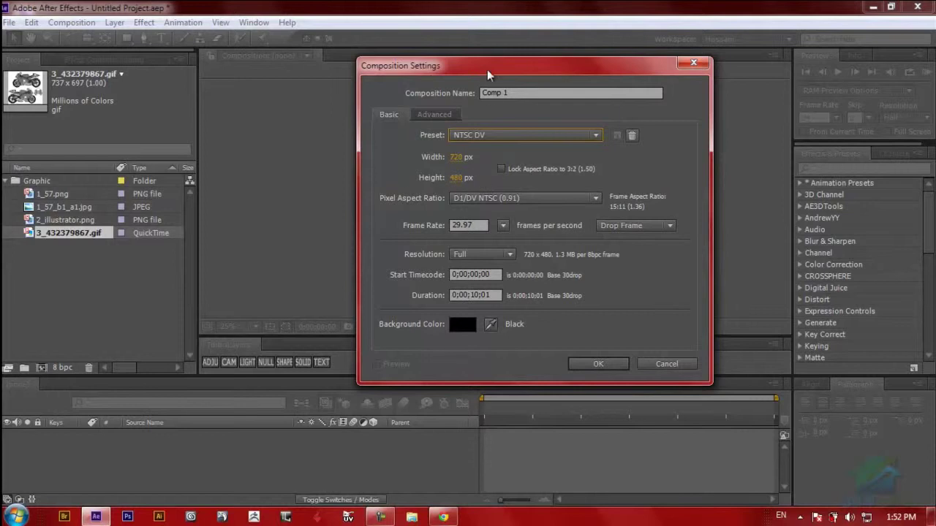
mouse_move(488, 75)
mouse_down()
mouse_move(463, 73)
mouse_move(479, 87)
mouse_up()
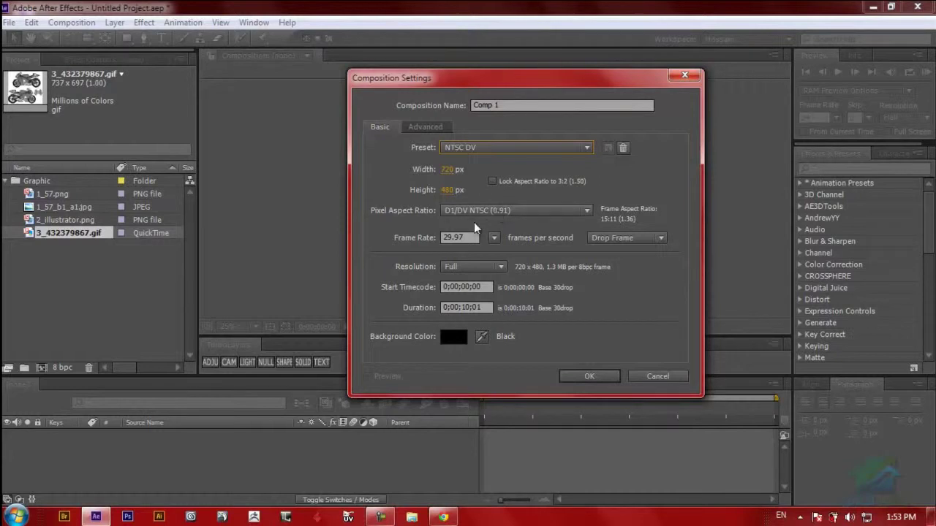
- Lock the composition's aspect ratio to 3:2, try a width of 500 px, and set the width back to 720 px
click(492, 181)
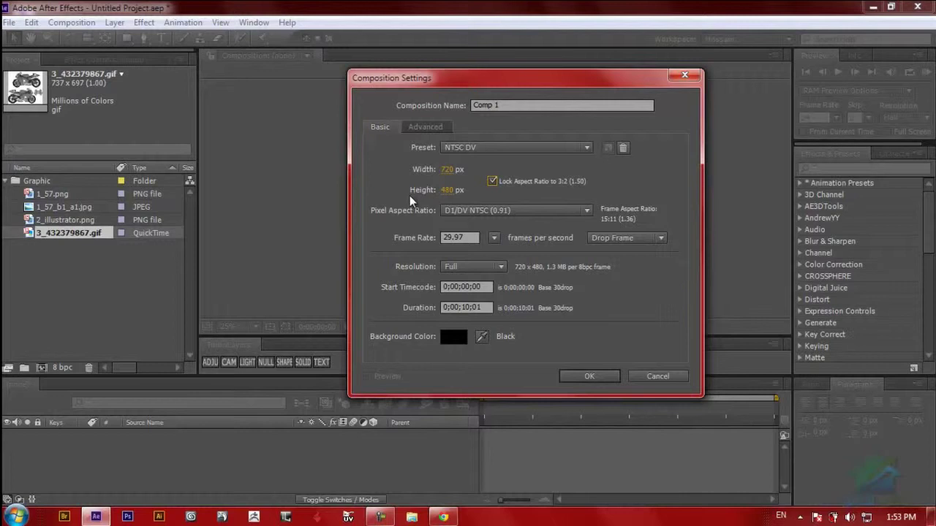
click(447, 173)
text(500)
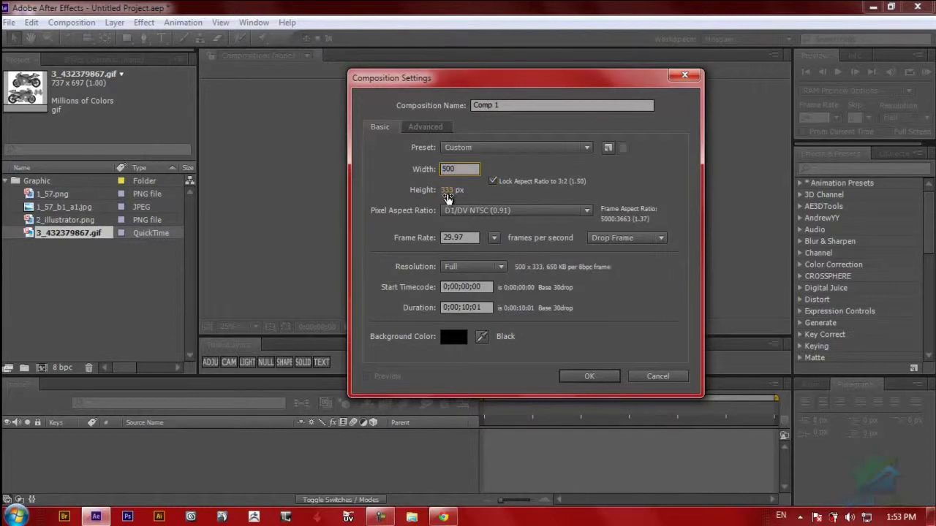
drag(448, 197, 390, 169)
text(720)
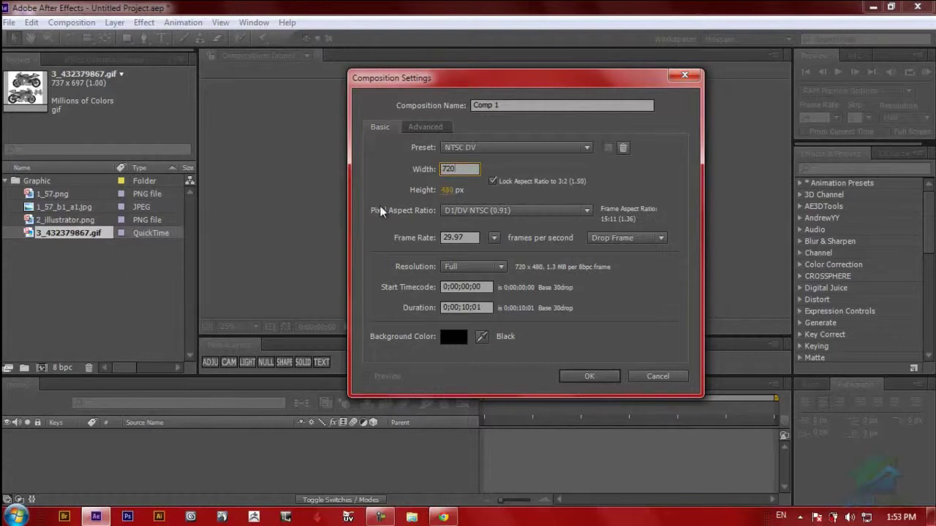
key(Return)
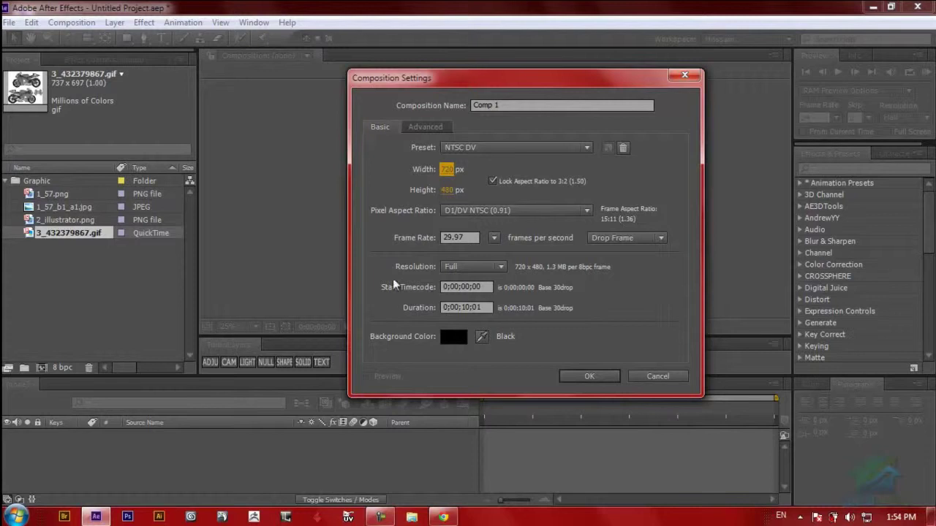
- Review the available resolution options for the composition, keeping Full
click(501, 267)
click(502, 269)
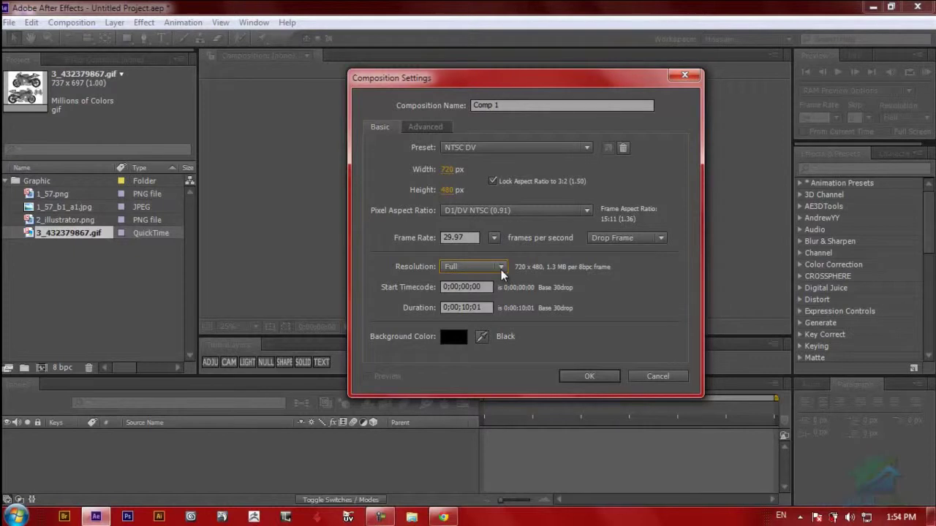
click(501, 268)
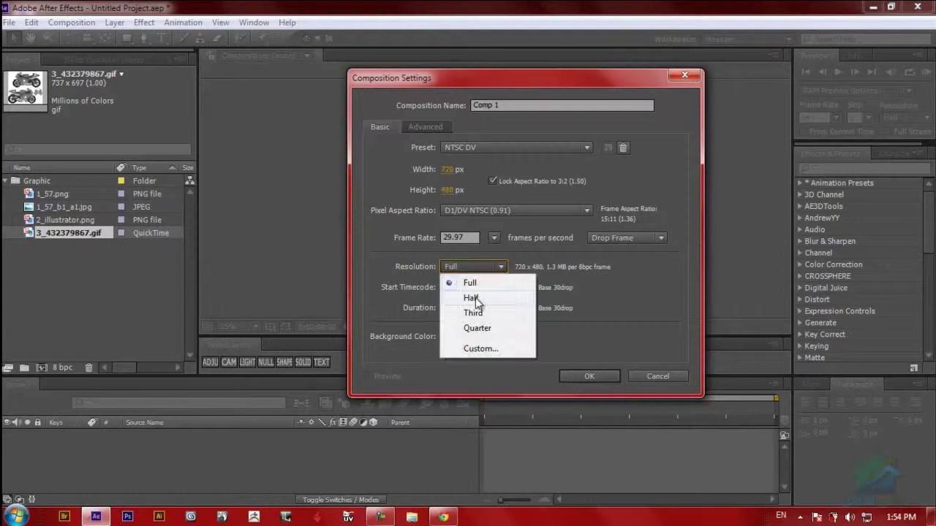
click(577, 297)
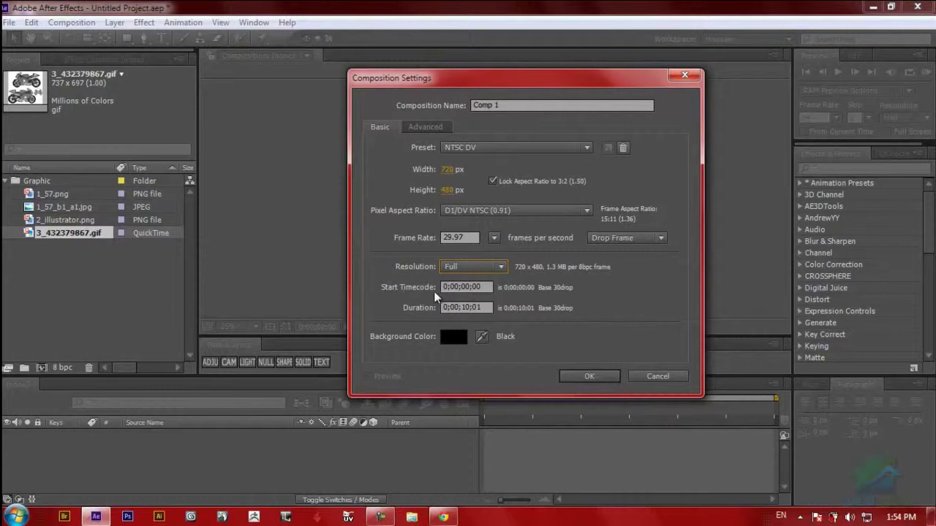
- Examine the individual time units of the composition's start timecode
click(486, 288)
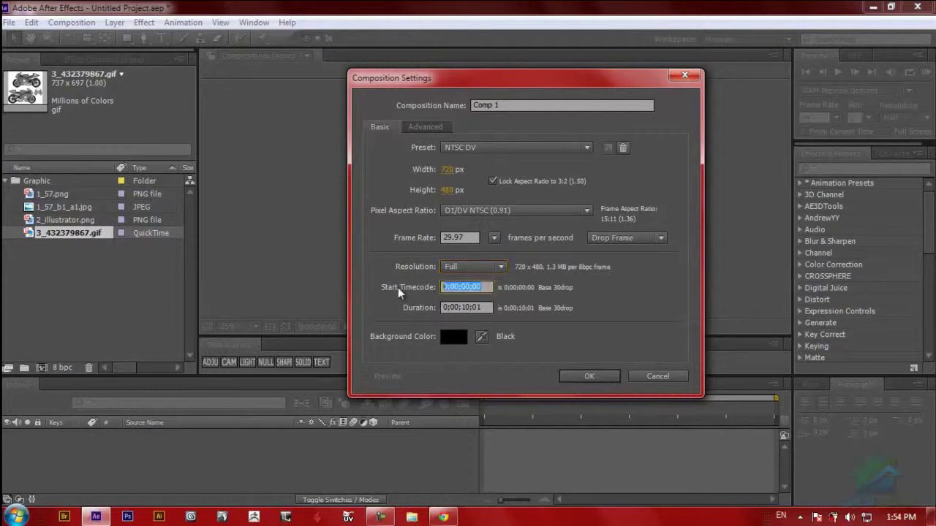
click(379, 301)
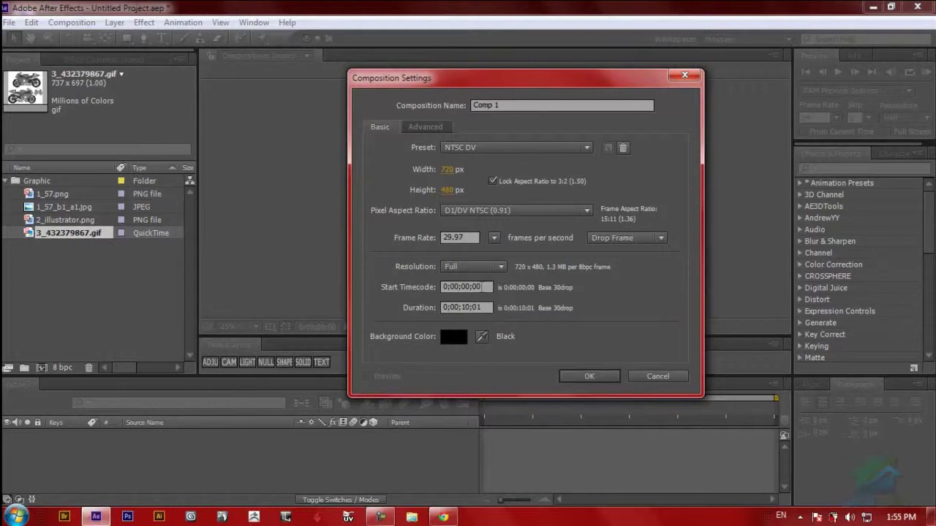
click(457, 287)
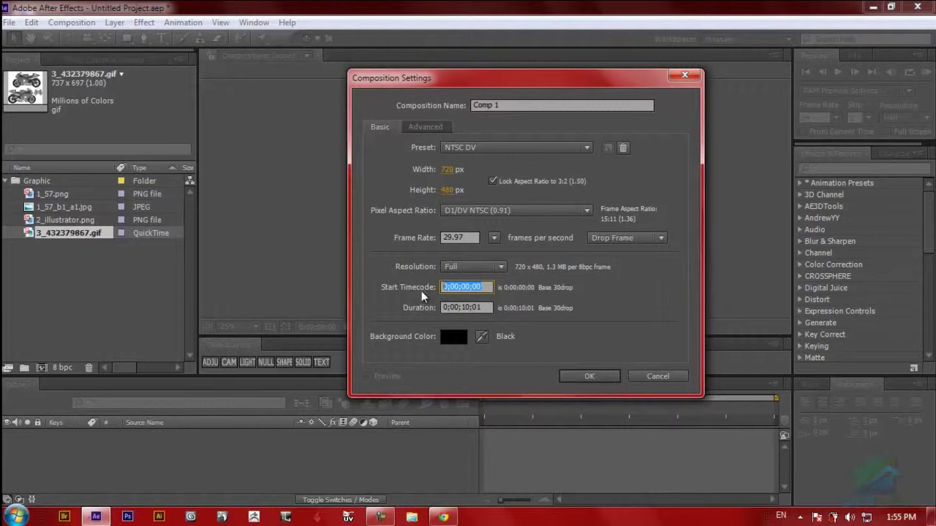
click(460, 290)
double_click(476, 287)
double_click(465, 286)
double_click(452, 286)
click(443, 286)
double_click(444, 287)
- Try a start timecode of 05 seconds, and reset it to 0;00;00;00
double_click(465, 287)
text(05)
key(Return)
drag(466, 286, 472, 287)
text(0)
click(422, 319)
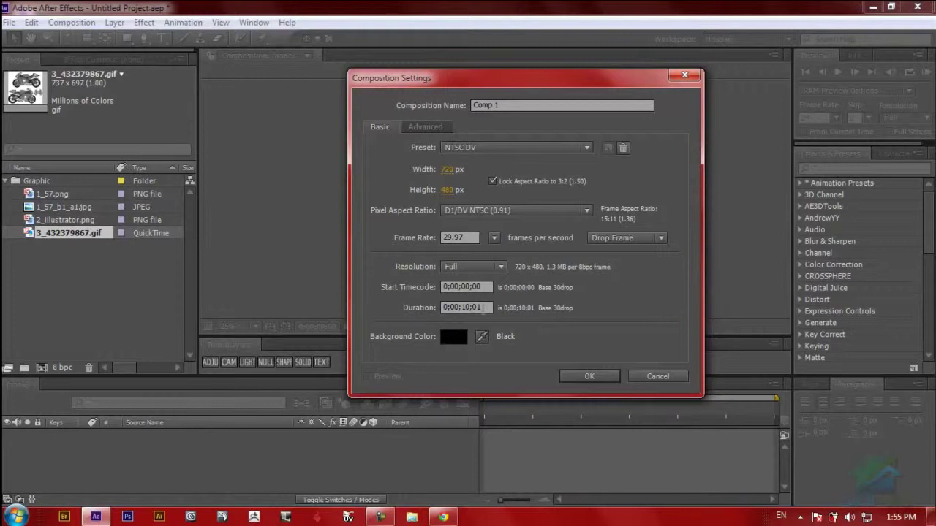
- Set the composition's duration to 0;00;10;00, keep the black background color, and create the composition
click(480, 307)
drag(475, 307, 480, 307)
text(0)
click(452, 337)
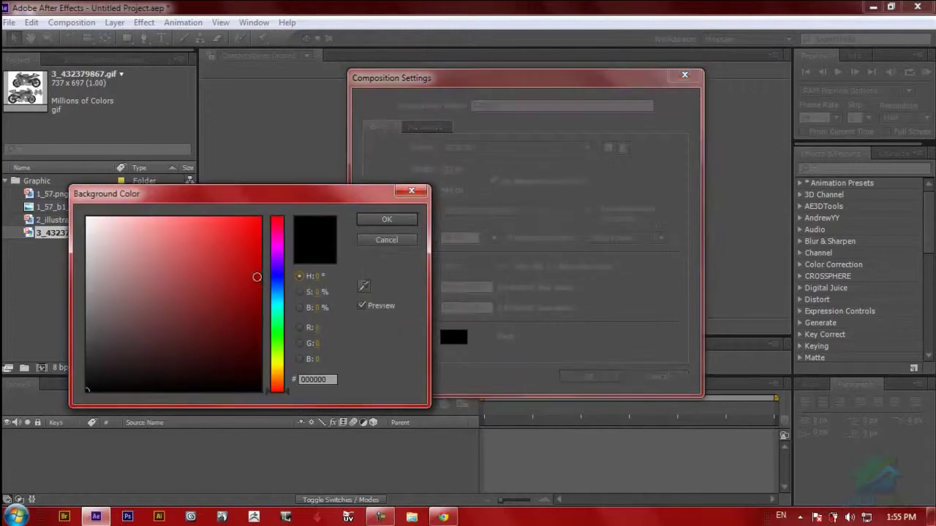
click(398, 241)
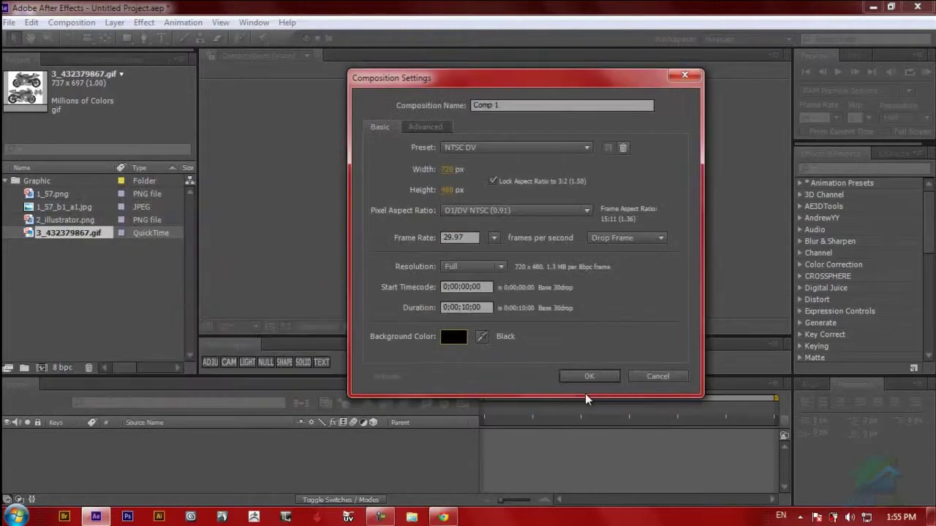
click(585, 378)
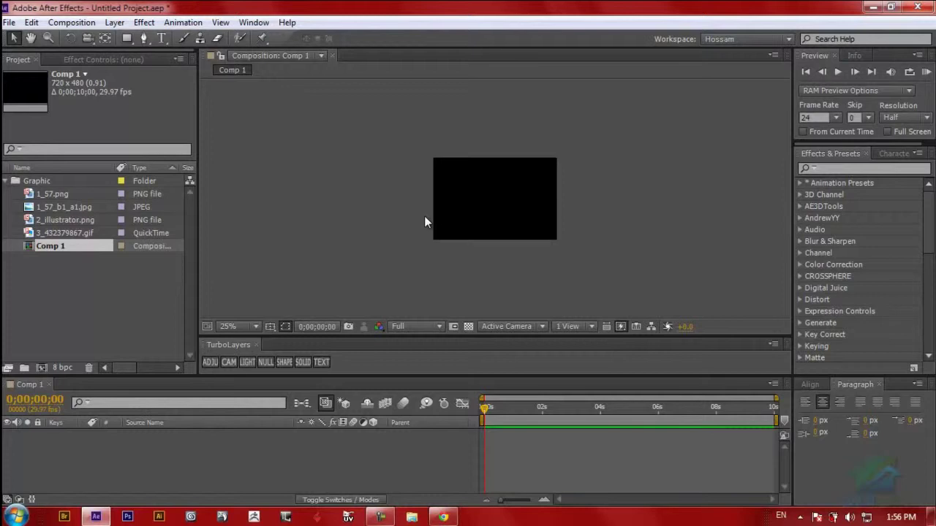
- Try the Pen tool, and return to the Selection tool to draw selection marquees over the composition frame
click(144, 38)
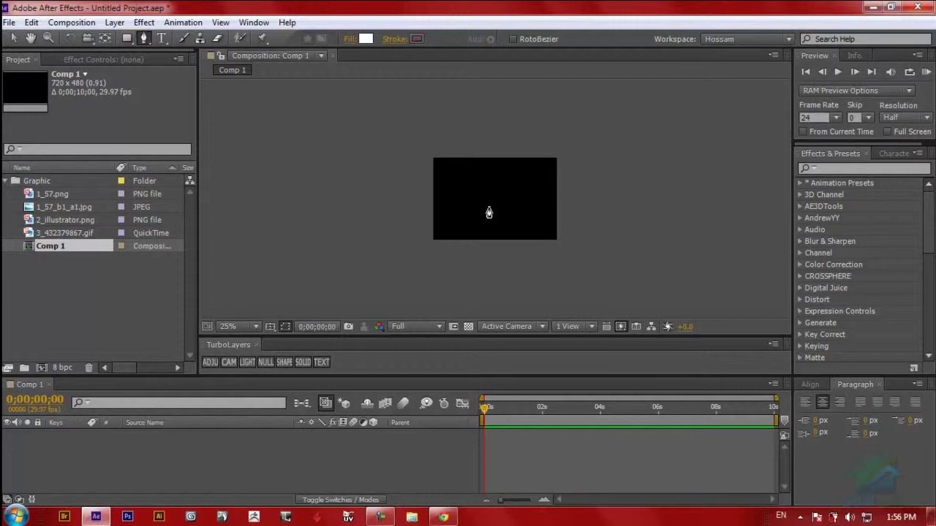
click(13, 38)
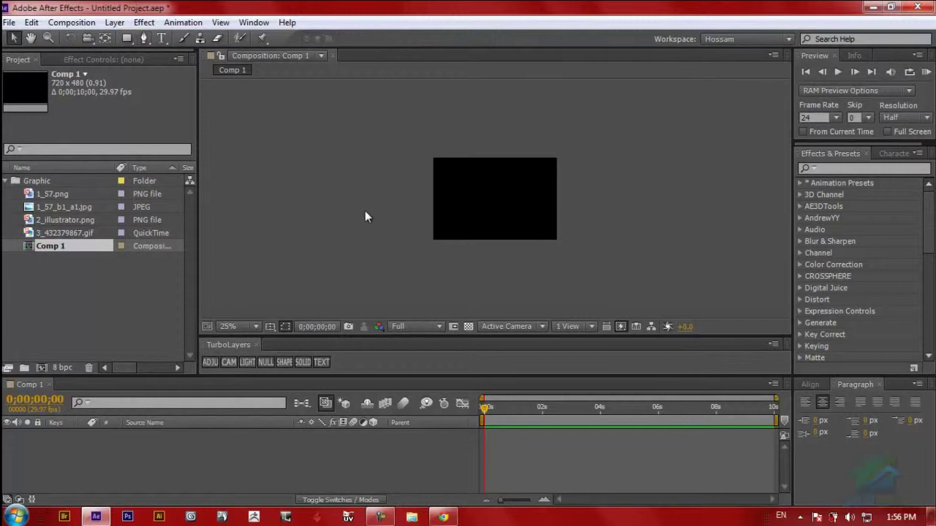
drag(431, 153, 524, 201)
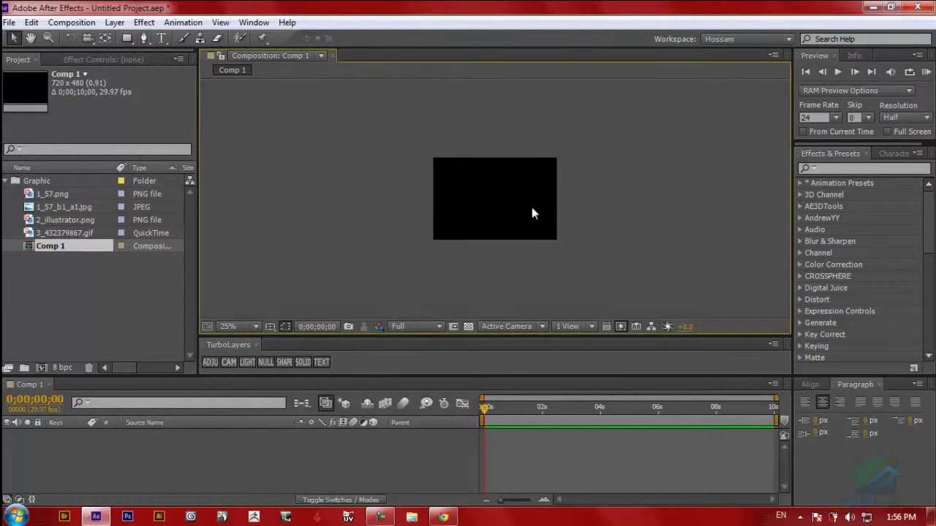
drag(404, 141, 530, 244)
- Magnify the composition view to 50% and pan the frame to mid-view with the Hand tool
click(30, 38)
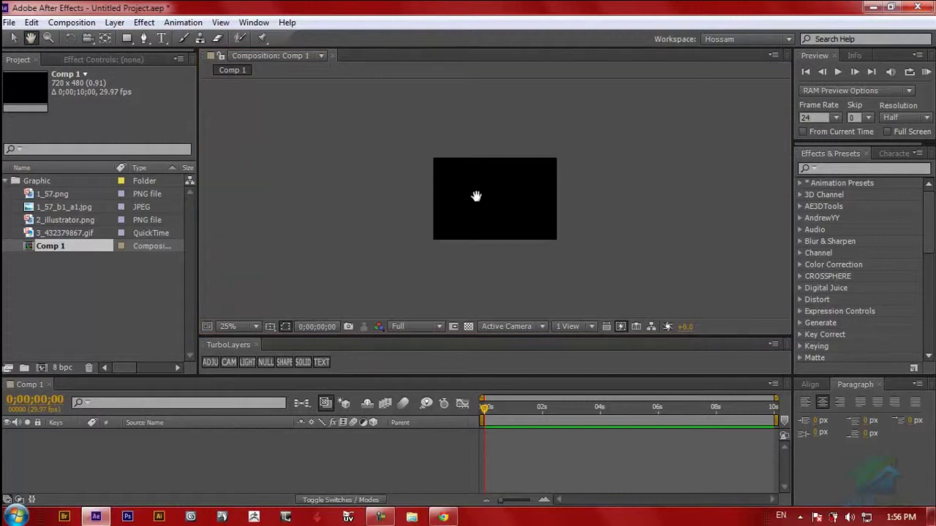
scroll(462, 218, up, 1)
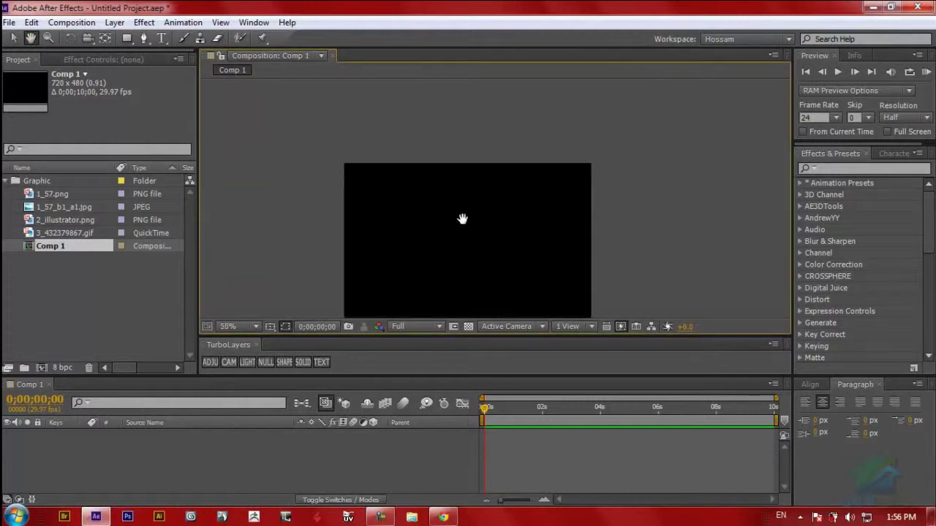
drag(462, 219, 482, 173)
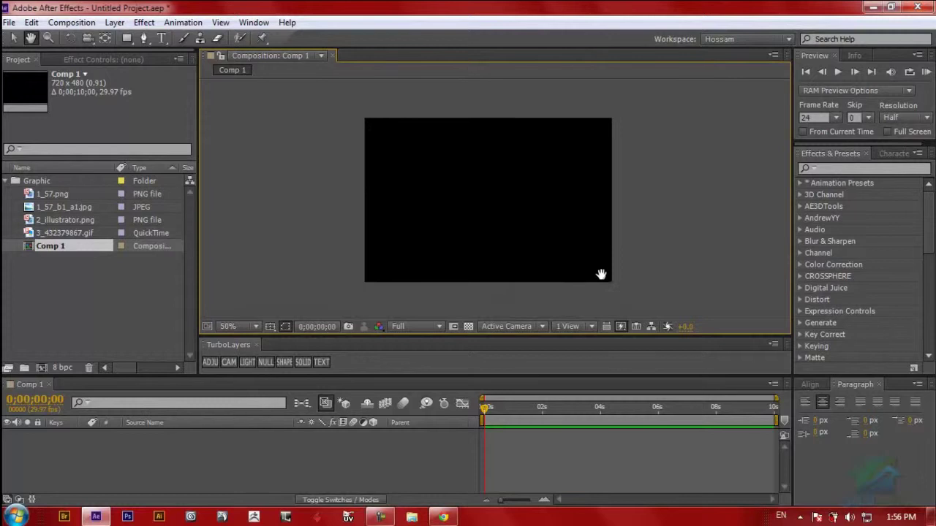
drag(545, 262, 562, 256)
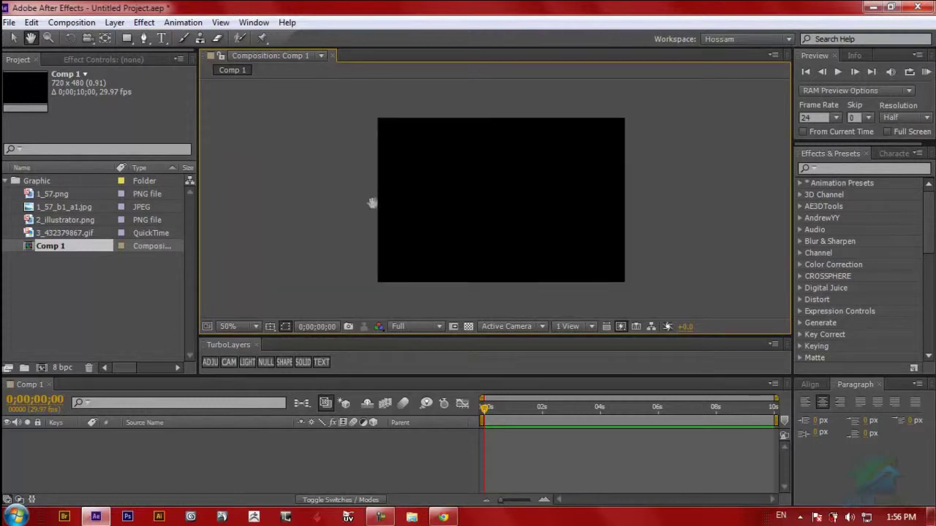
- Use the Zoom tool to enlarge the composition view to 100% and reduce it back to 50%
click(49, 38)
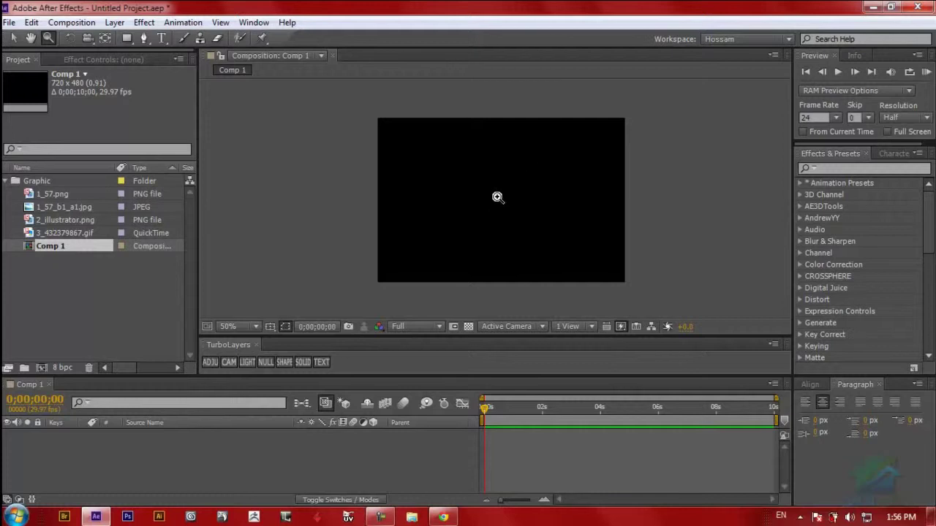
click(497, 197)
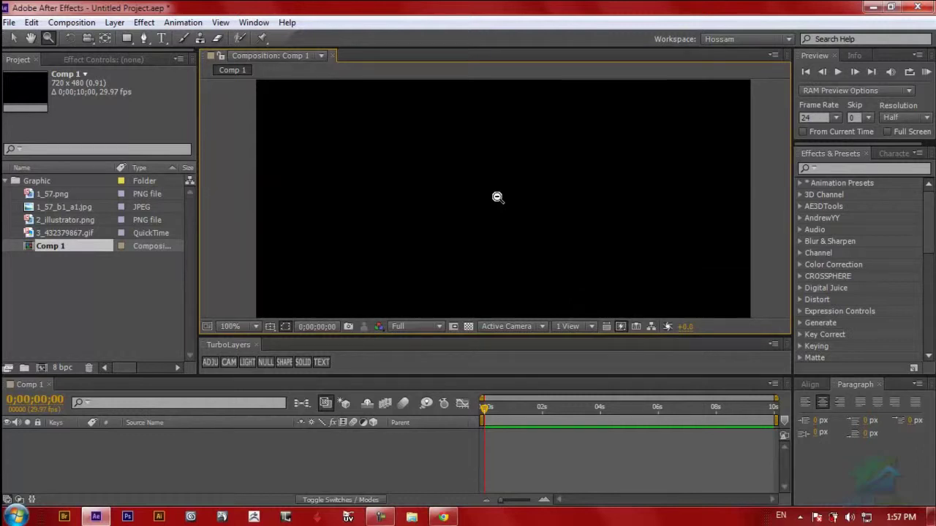
alt+click(497, 198)
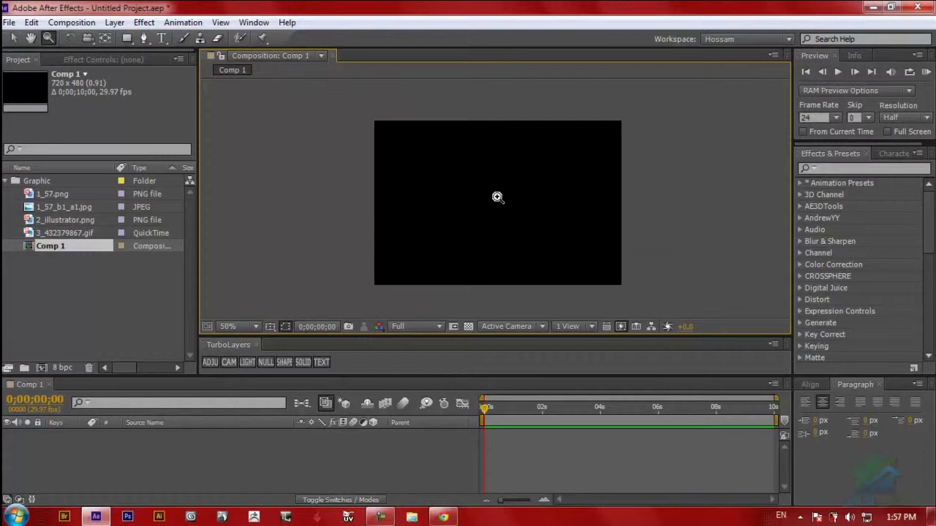
- Switch to the Selection tool, magnify the composition view to 200%, and zoom out and back to 50%
click(14, 38)
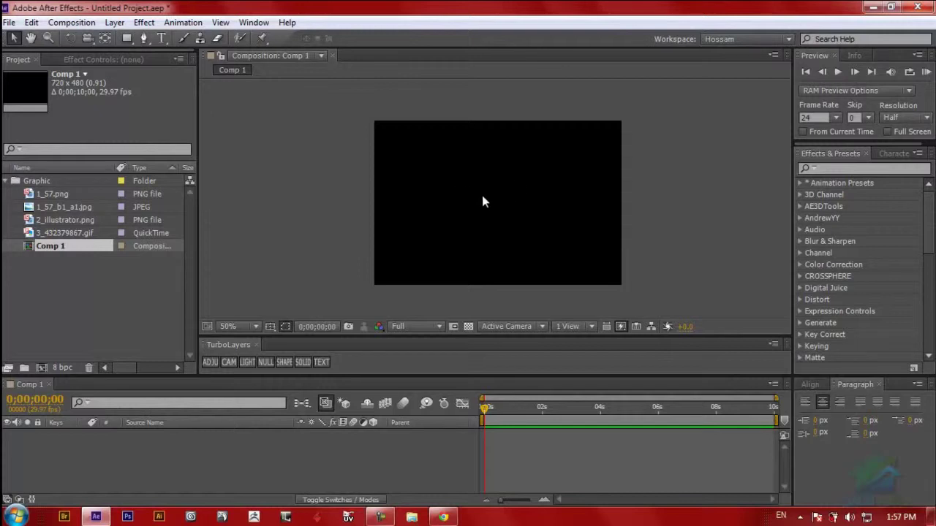
mouse_move(507, 198)
mouse_down()
mouse_move(492, 196)
mouse_move(513, 182)
mouse_move(540, 198)
mouse_move(510, 196)
mouse_move(513, 175)
mouse_move(469, 215)
mouse_move(437, 169)
mouse_move(424, 198)
mouse_move(478, 169)
mouse_move(512, 192)
mouse_up()
key(period)
key(period)
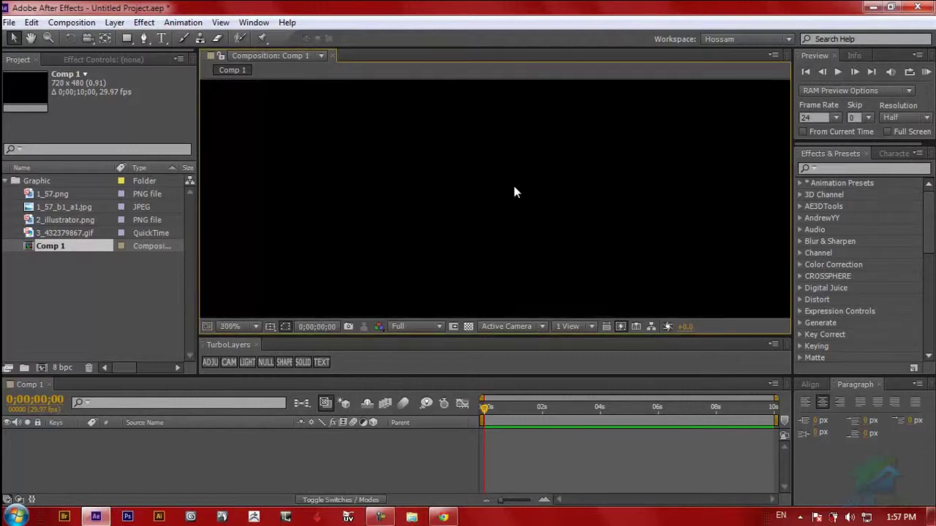
key(comma)
key(comma)
key(comma)
key(comma)
key(comma)
key(period)
key(period)
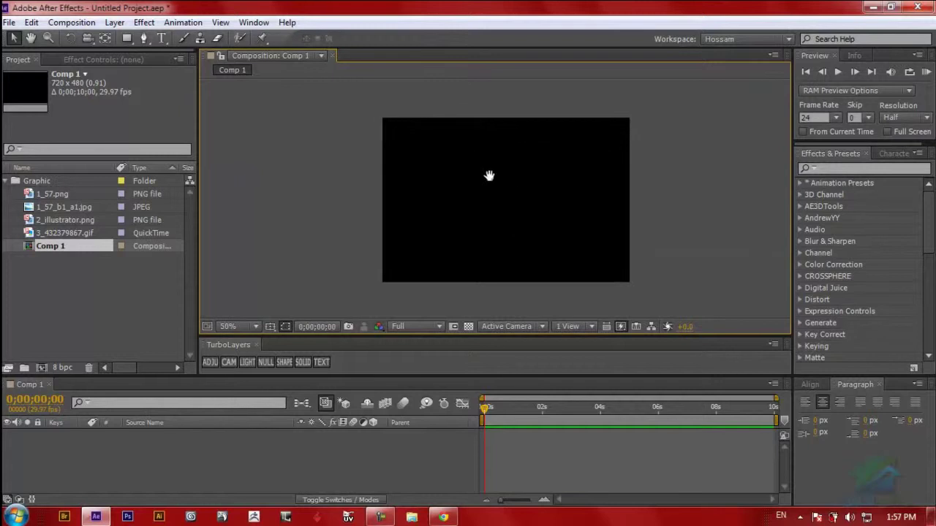
- Activate the Pen tool over the composition and switch back to the Selection tool
click(33, 60)
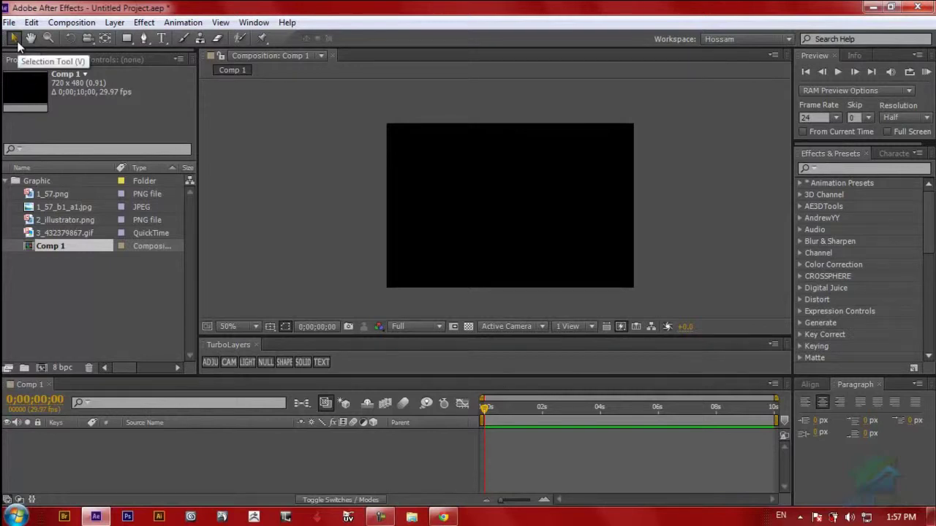
click(432, 145)
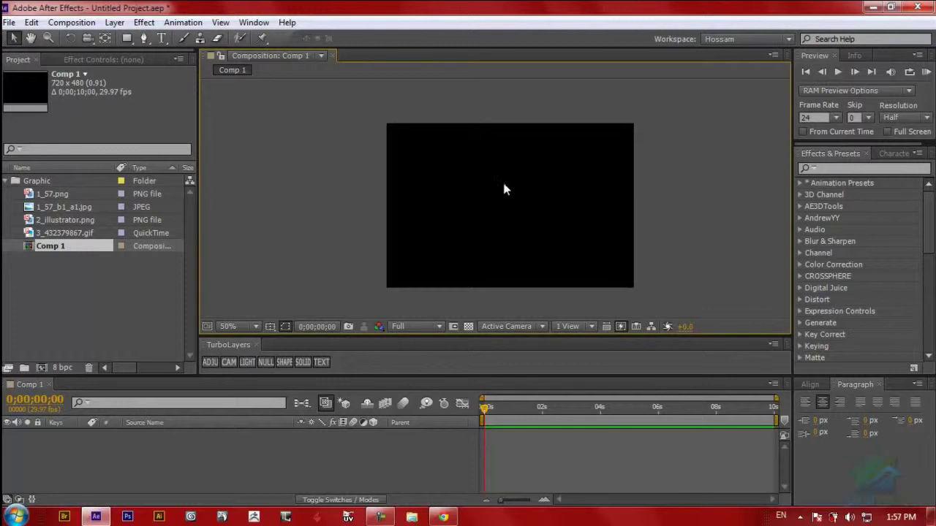
click(144, 38)
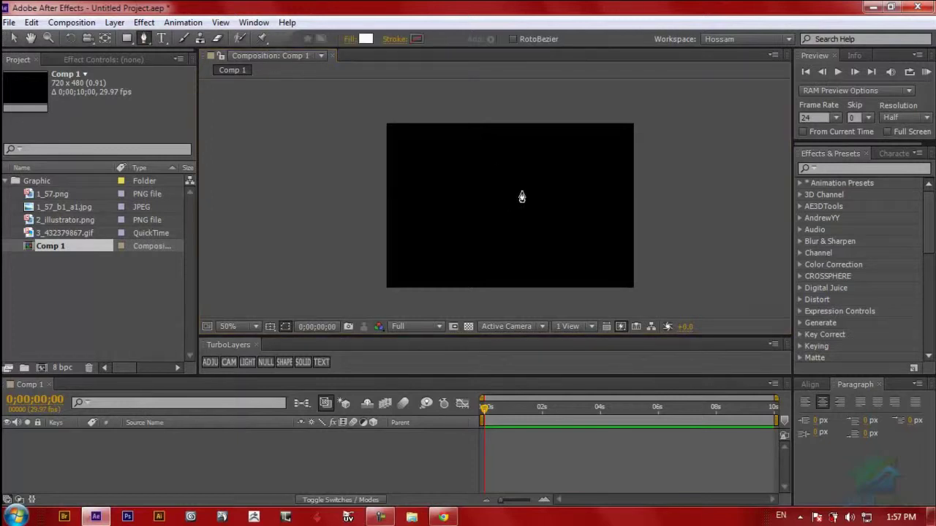
key(v)
- Zoom the composition view in to 200% and out to 25%, return it to 50% and pan the frame upward
scroll(506, 152, up, 4)
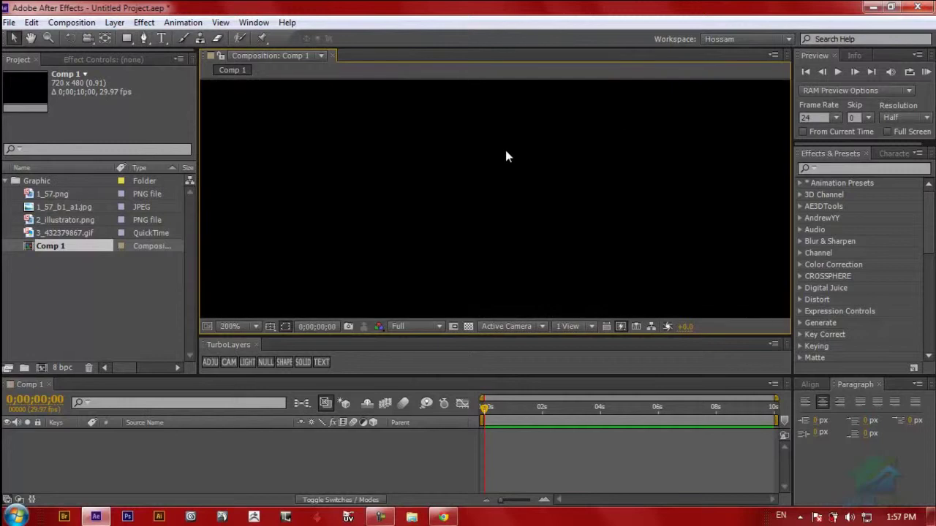
scroll(505, 149, down, 8)
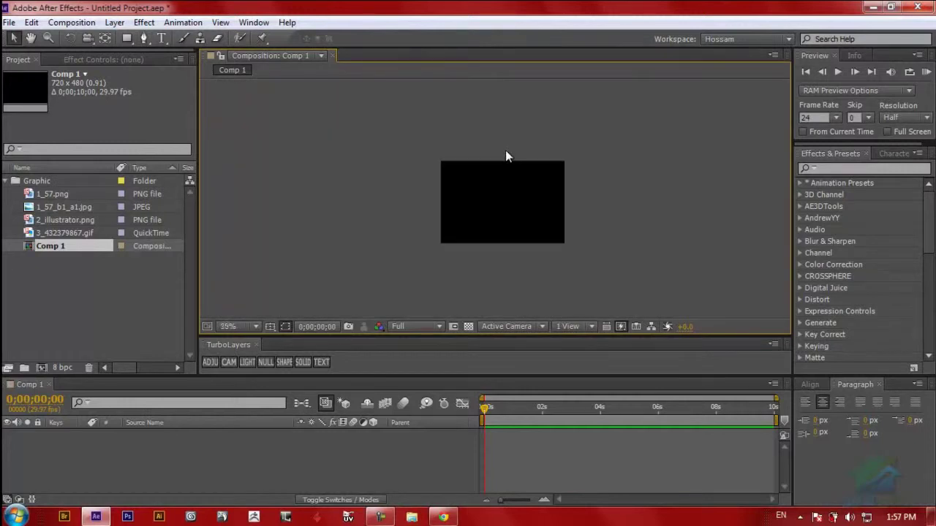
scroll(505, 150, up, 4)
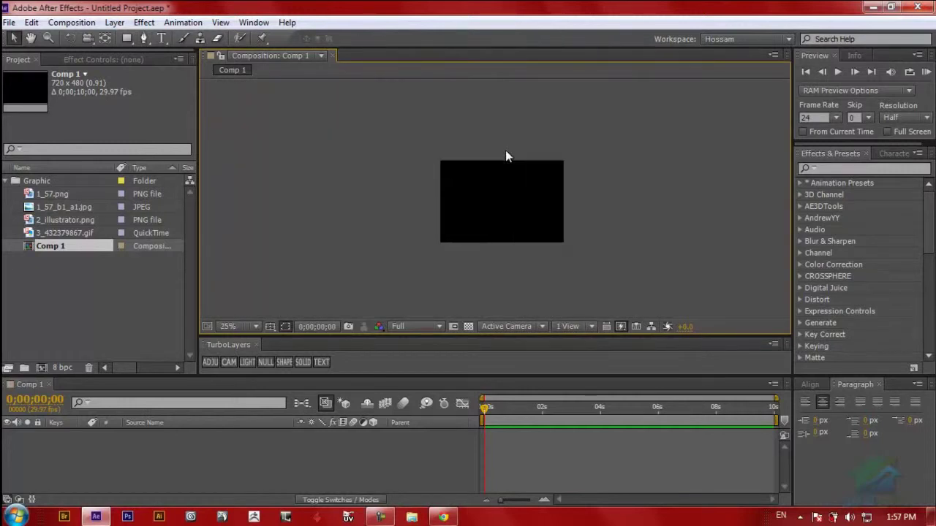
drag(503, 184, 511, 123)
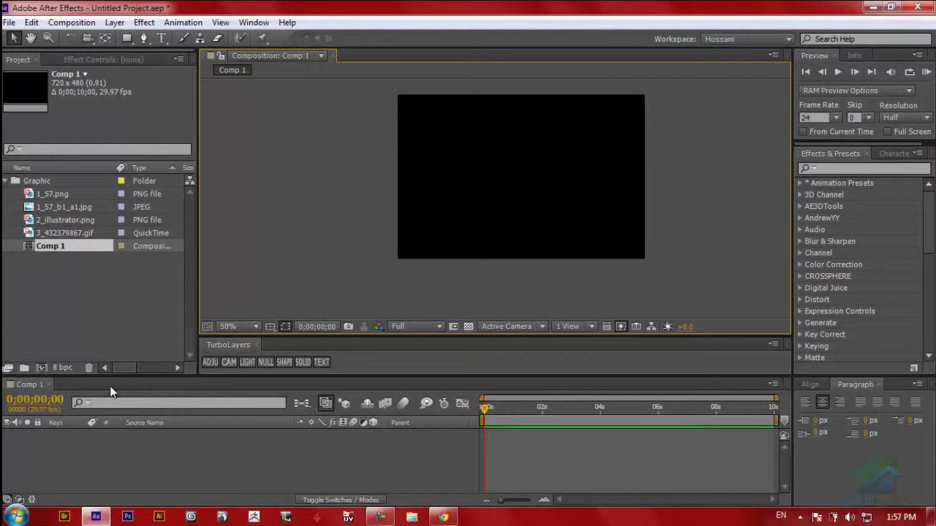
- Select the Graphic folder and create a second NTSC DV composition, Comp 2, inside it with the preset settings
click(41, 368)
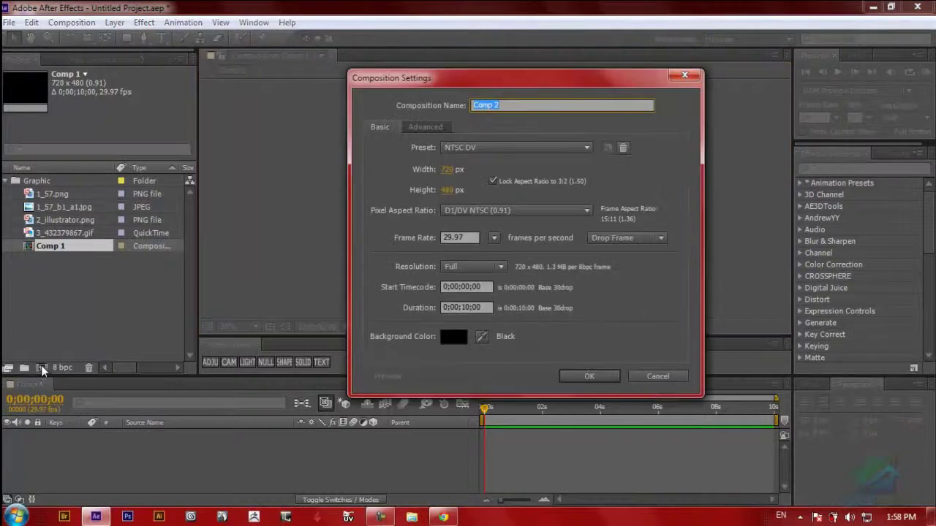
click(655, 380)
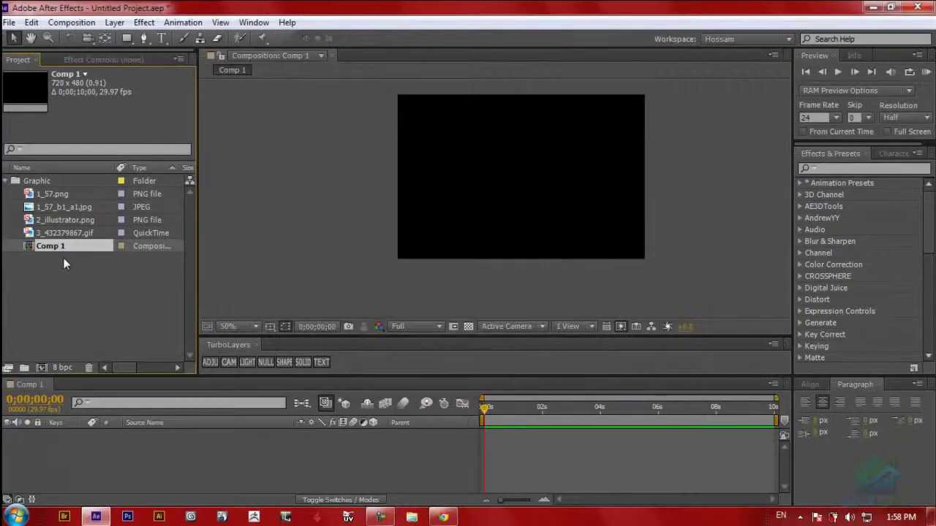
click(6, 181)
click(6, 181)
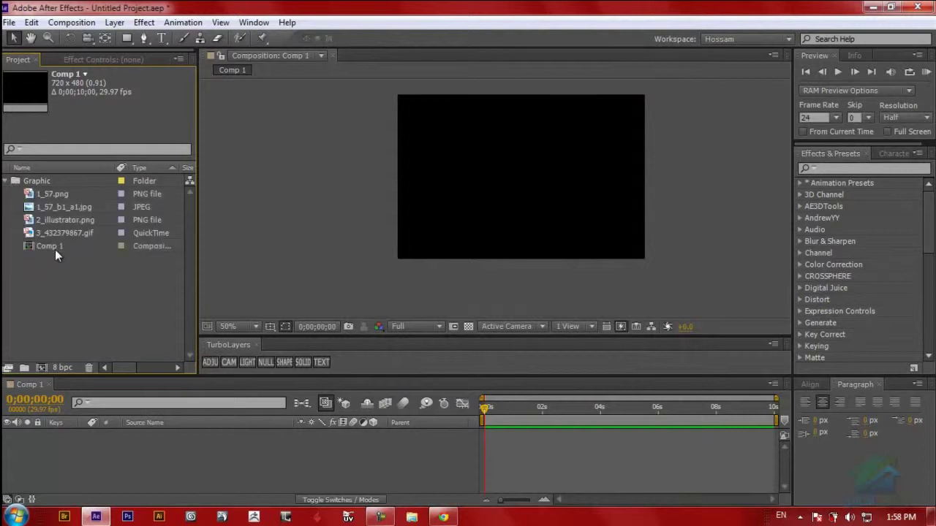
click(54, 245)
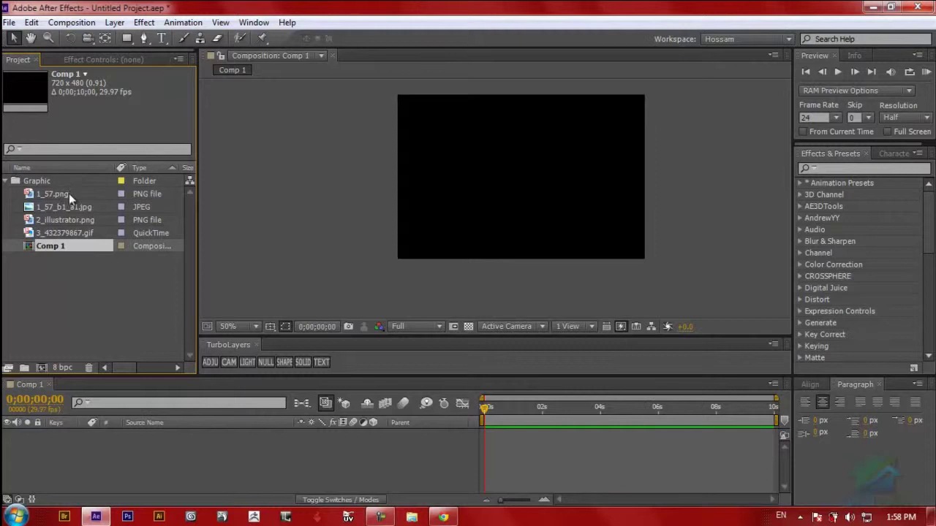
click(45, 182)
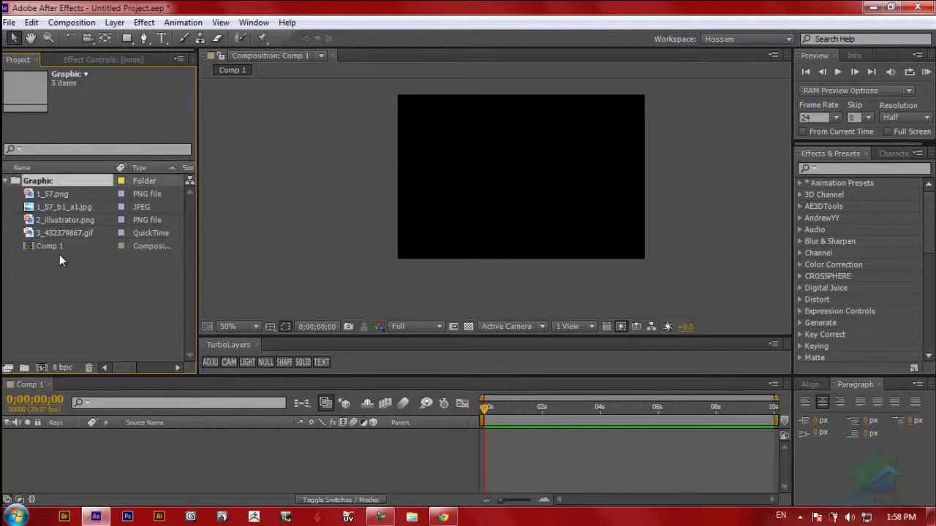
click(41, 368)
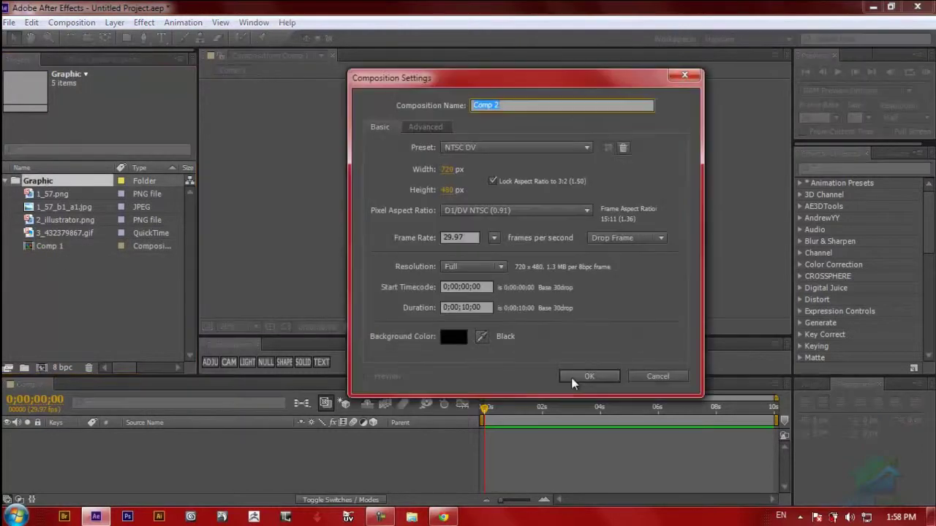
click(573, 379)
- Delete the compositions Comp 1 and Comp 2 from the Graphic folder and confirm the deletion
click(57, 249)
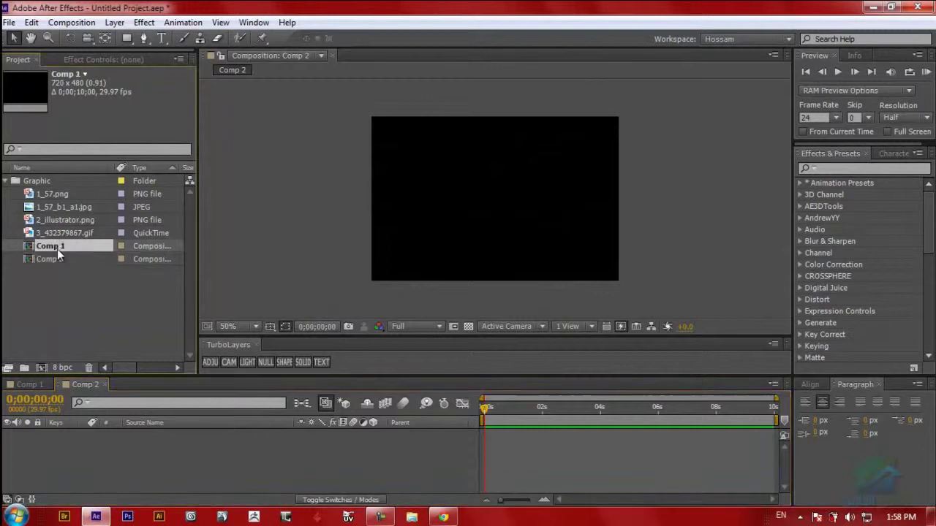
shift+click(54, 254)
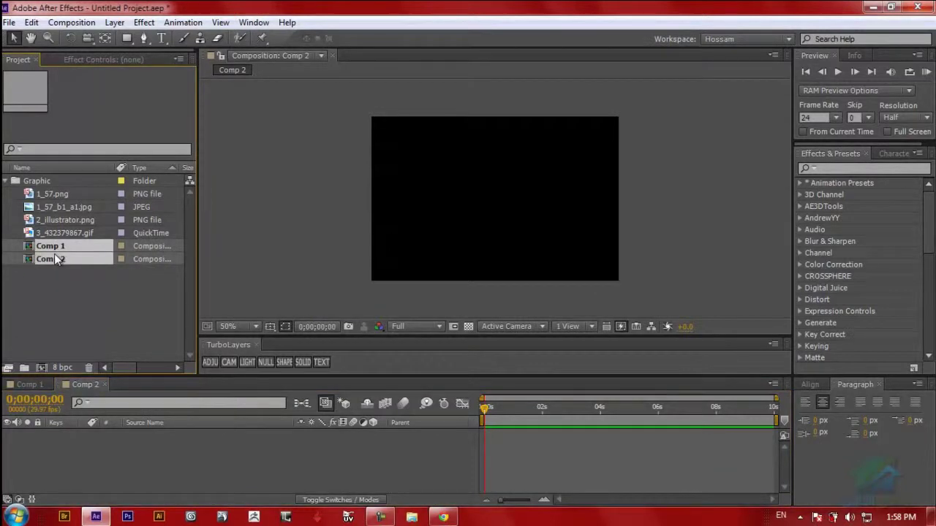
key(Delete)
click(514, 279)
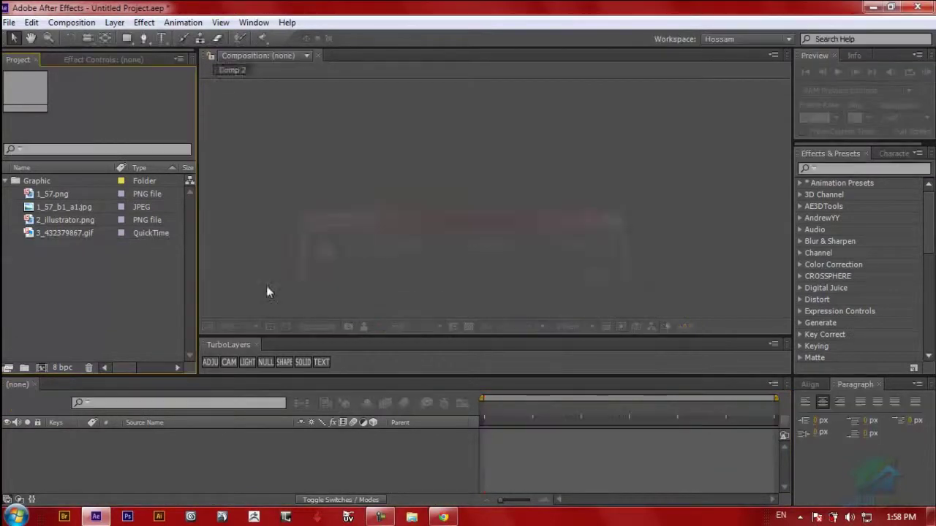
- Collapse the Graphic folder and create a new project folder named Comps
click(8, 180)
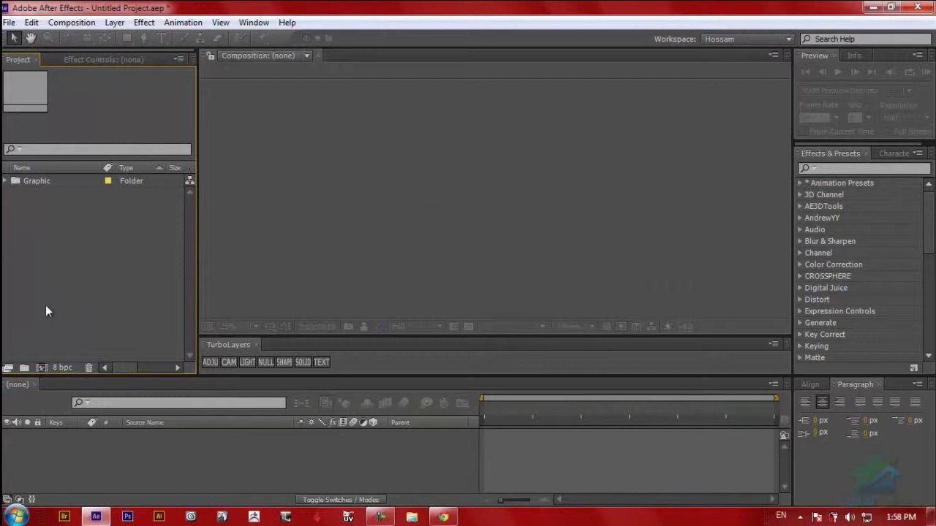
click(24, 369)
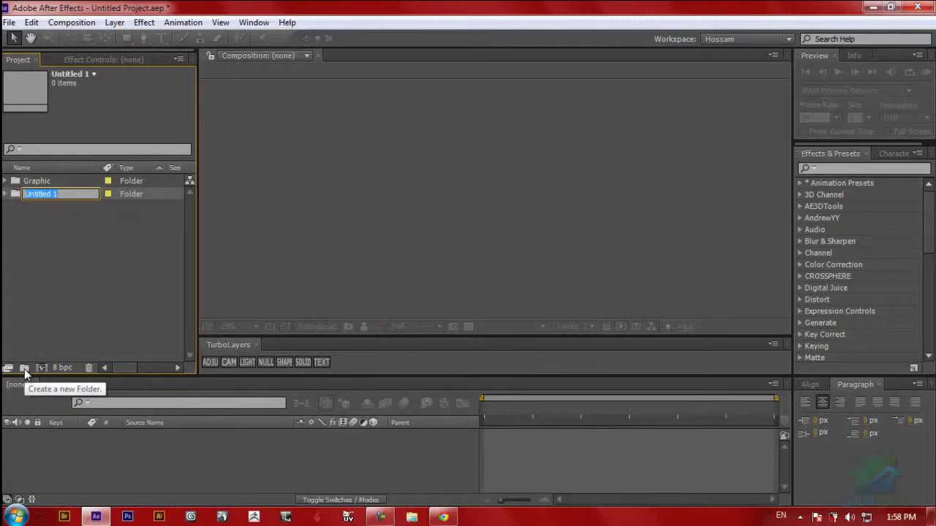
text(Comps)
key(Return)
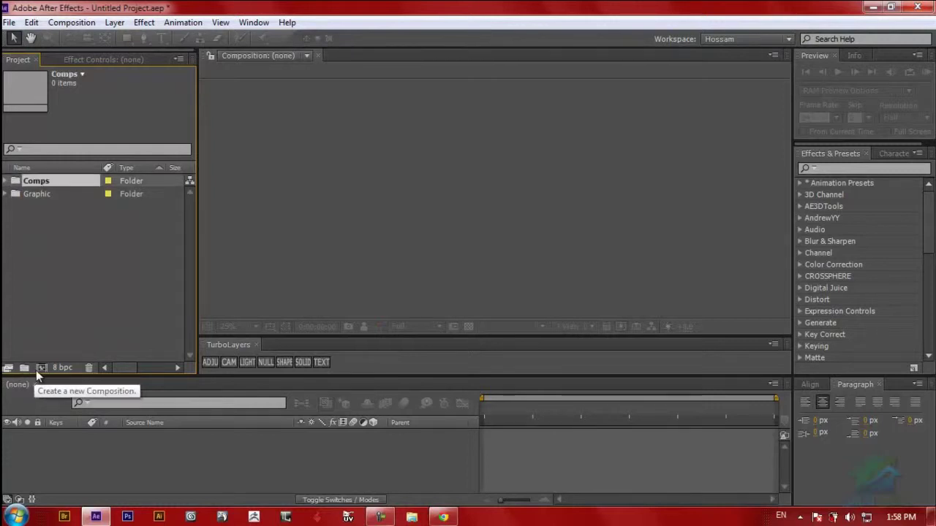
- With no folder selected, create the NTSC DV composition Comp 1 lasting 0;00;10;00
click(54, 230)
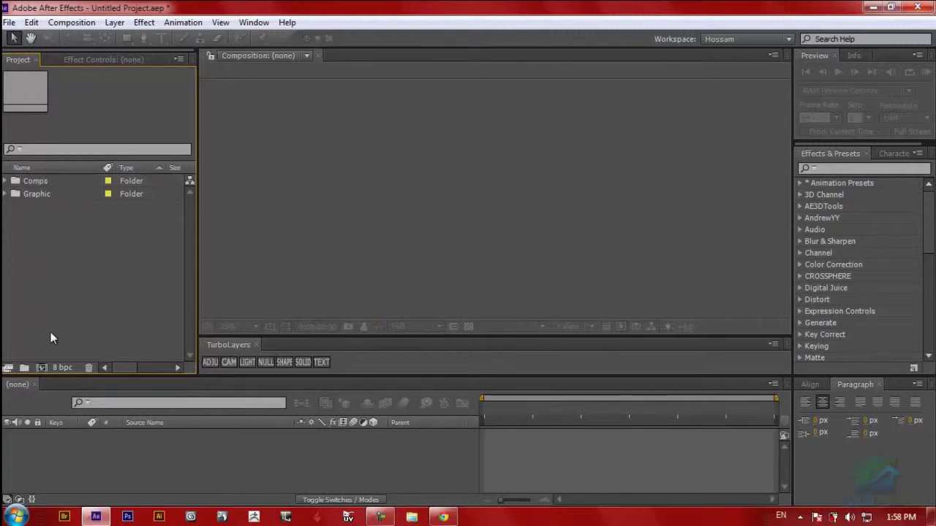
click(46, 368)
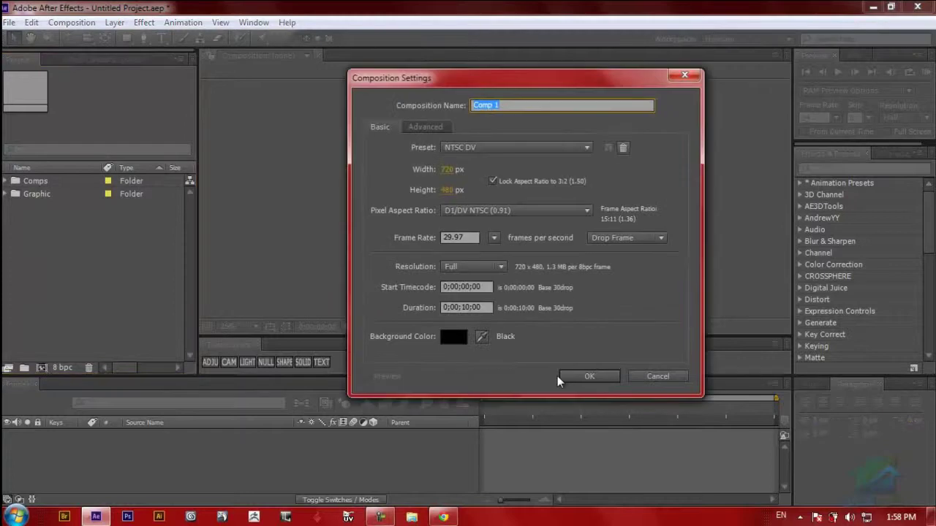
key(Return)
- Move Comp 1 into the Comps folder, and expand and collapse the folder to check its contents
click(38, 180)
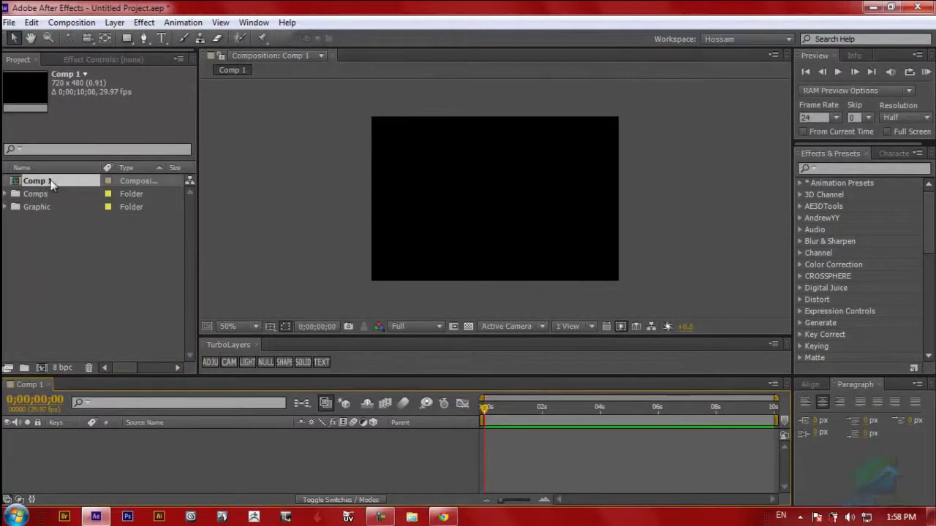
click(66, 263)
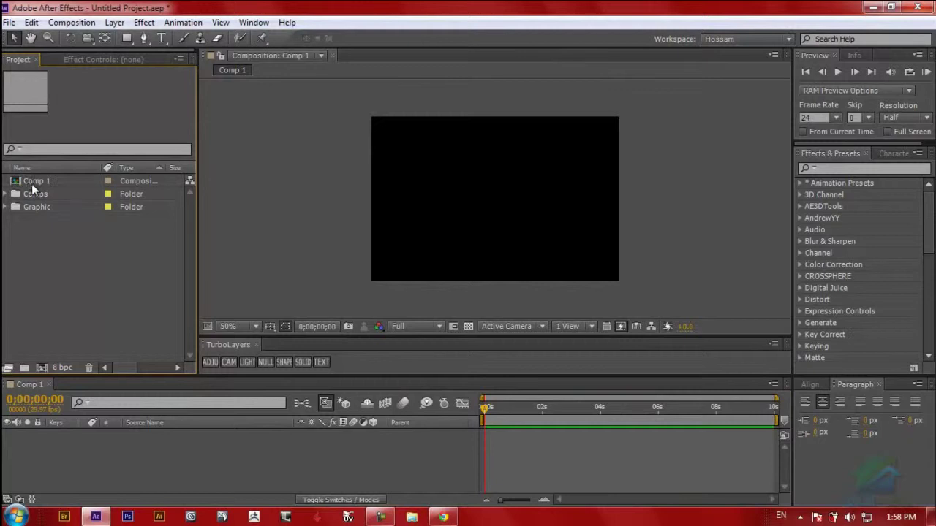
drag(31, 184, 53, 193)
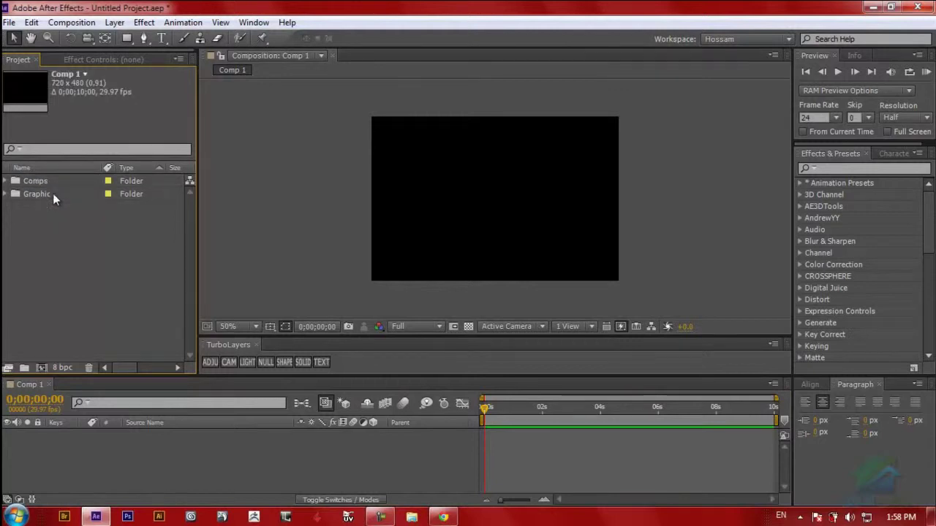
click(7, 181)
click(7, 180)
click(35, 181)
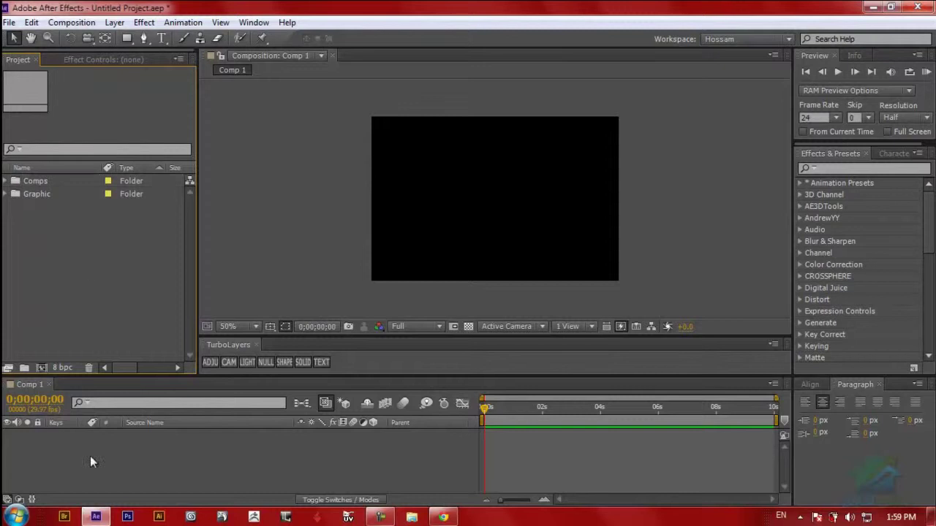
- Review the preset list and frame rate for a new composition, and create Comp 2 with NTSC DV, 29.97 fps and 0;00;10;00
click(111, 477)
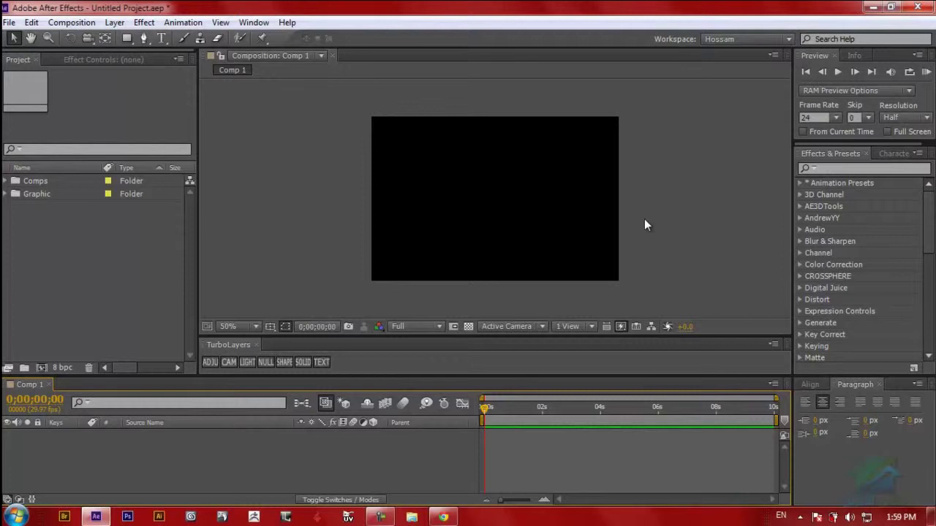
click(40, 369)
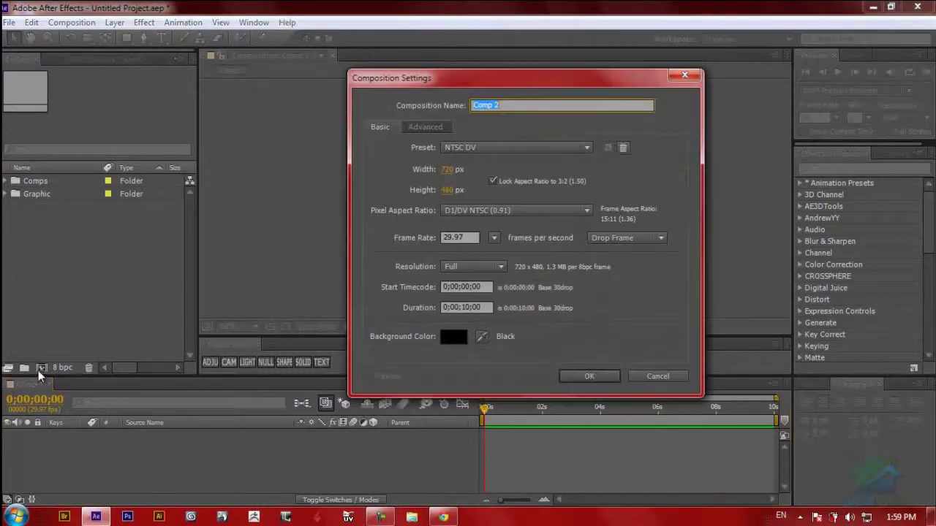
click(475, 141)
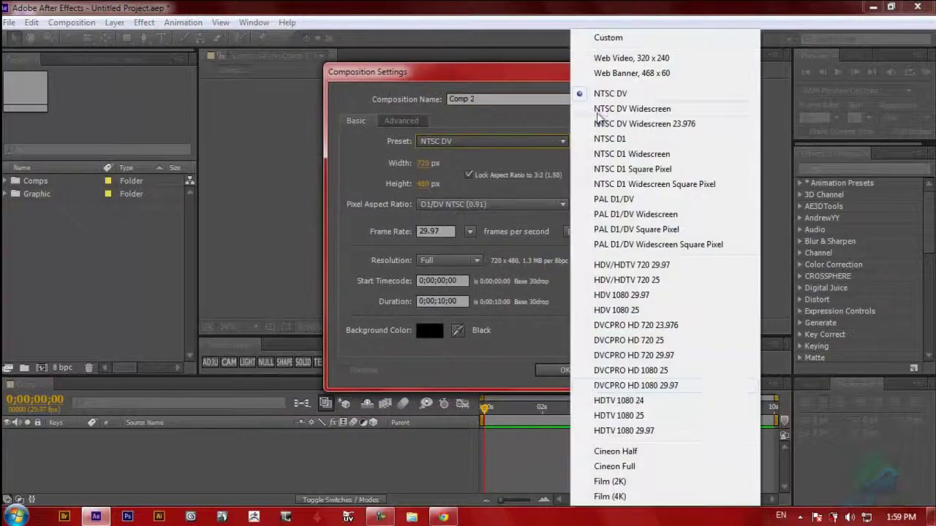
click(363, 193)
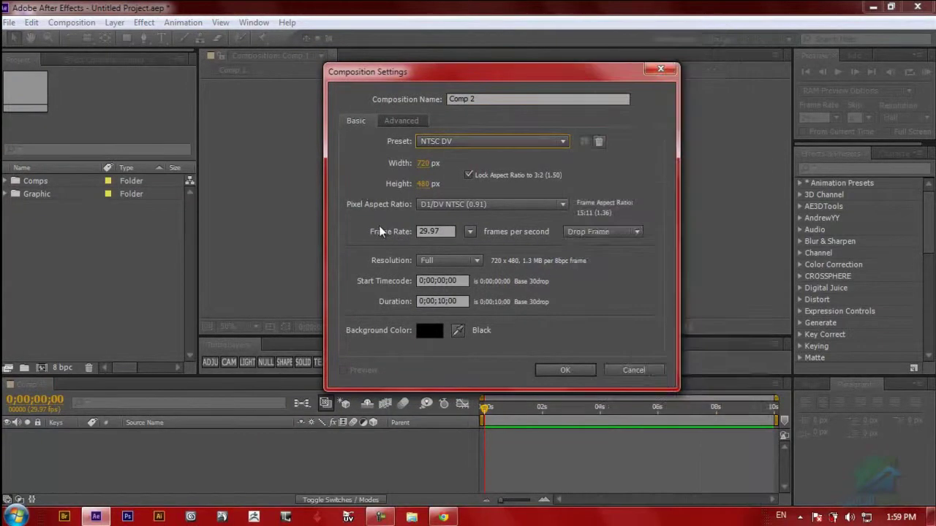
click(446, 234)
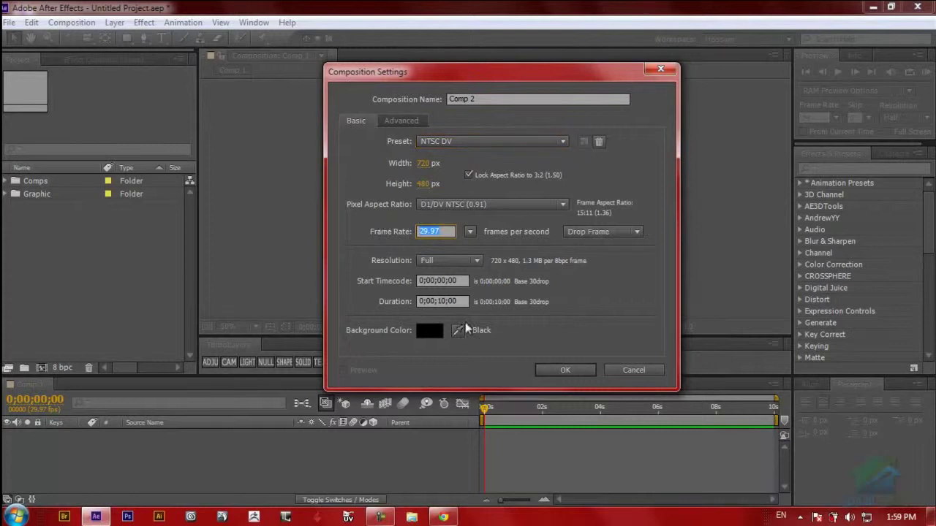
click(590, 370)
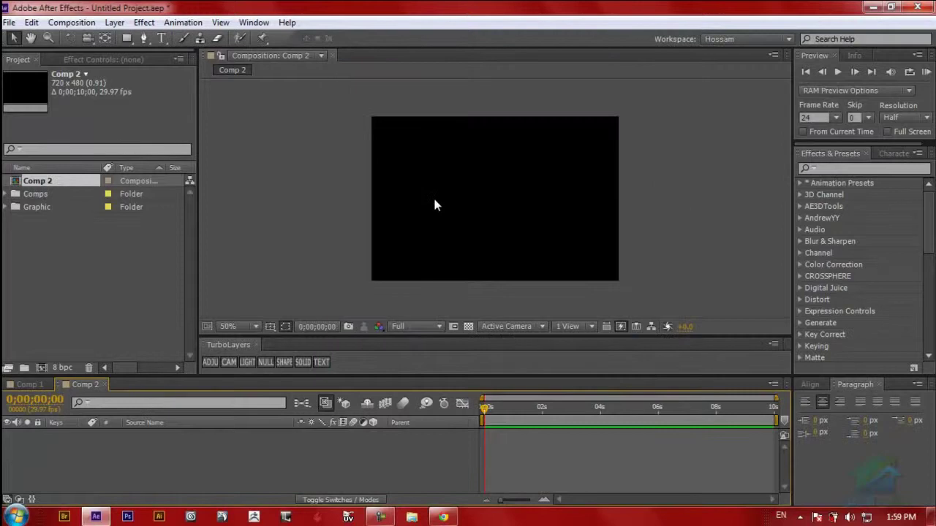